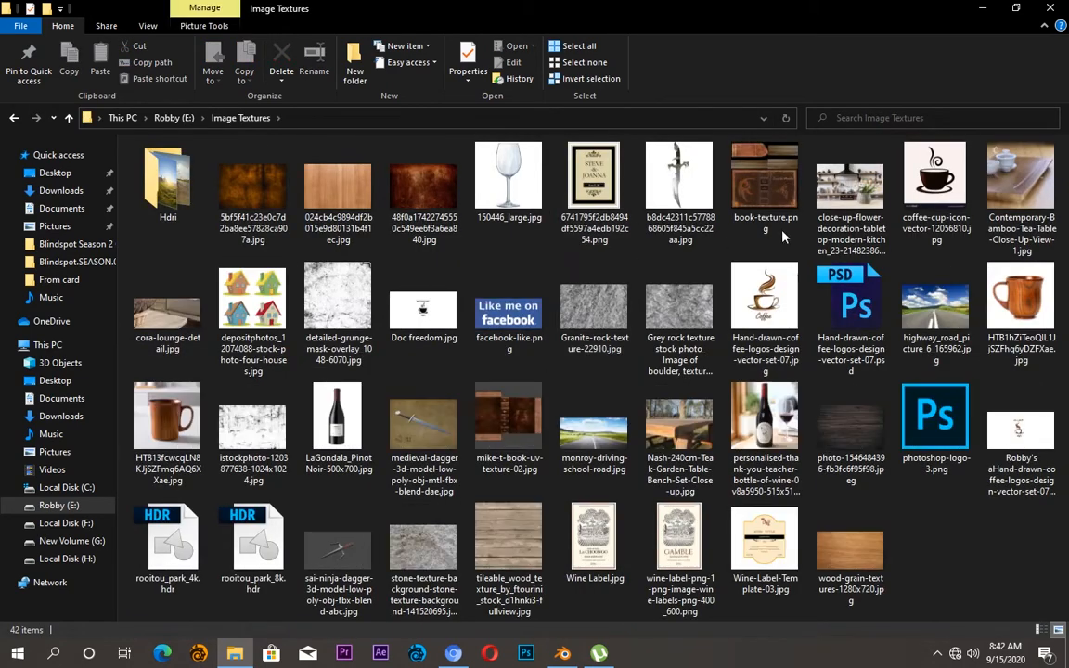
Step: Open book-texture.png from the Image Textures folder to examine the cover, spine and page artwork, and close the image
{"action": "left_click", "coordinate": [776, 183]}
{"action": "double_click", "coordinate": [778, 184]}
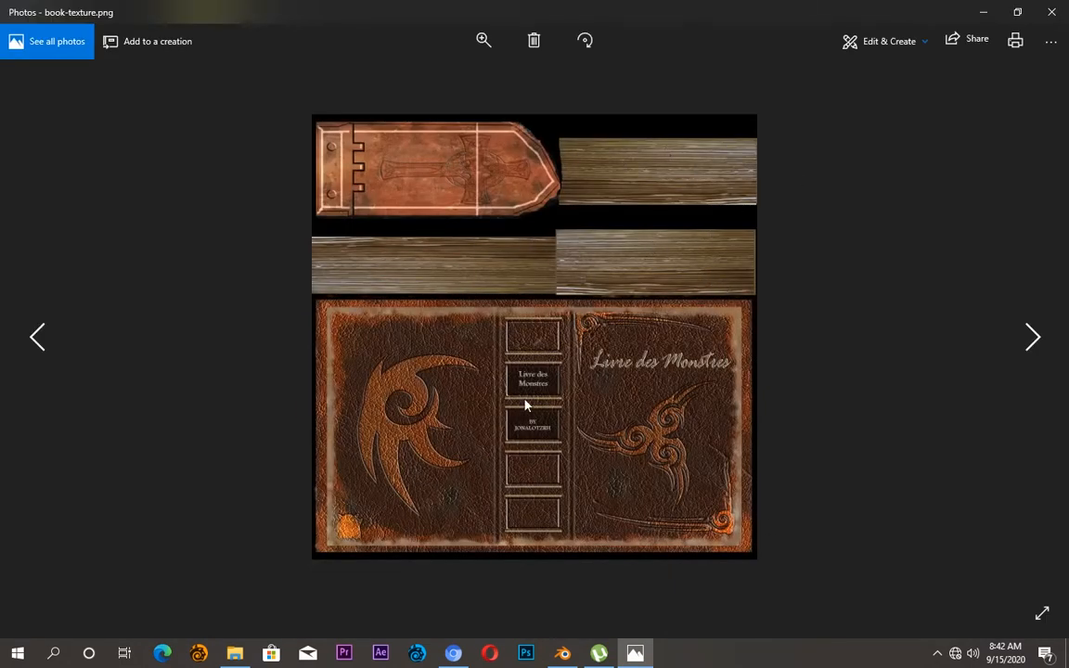
{"action": "left_click", "coordinate": [1047, 12]}
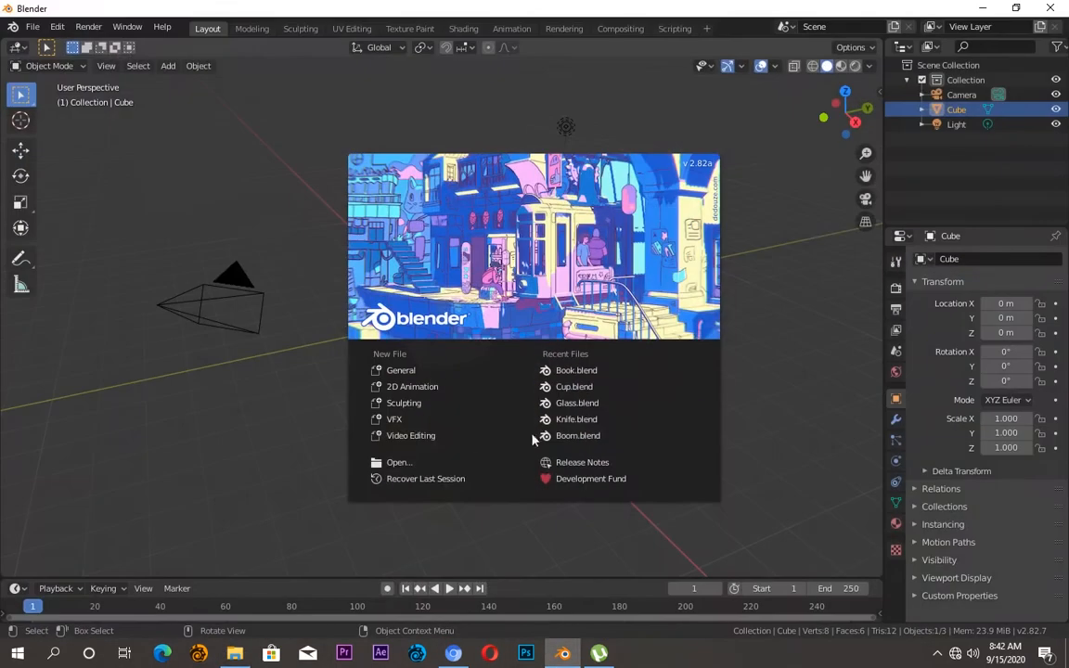
Step: Start a new General scene in Blender and put the default cube in Edit Mode, seen from the front with X-ray on
{"action": "left_click", "coordinate": [414, 372]}
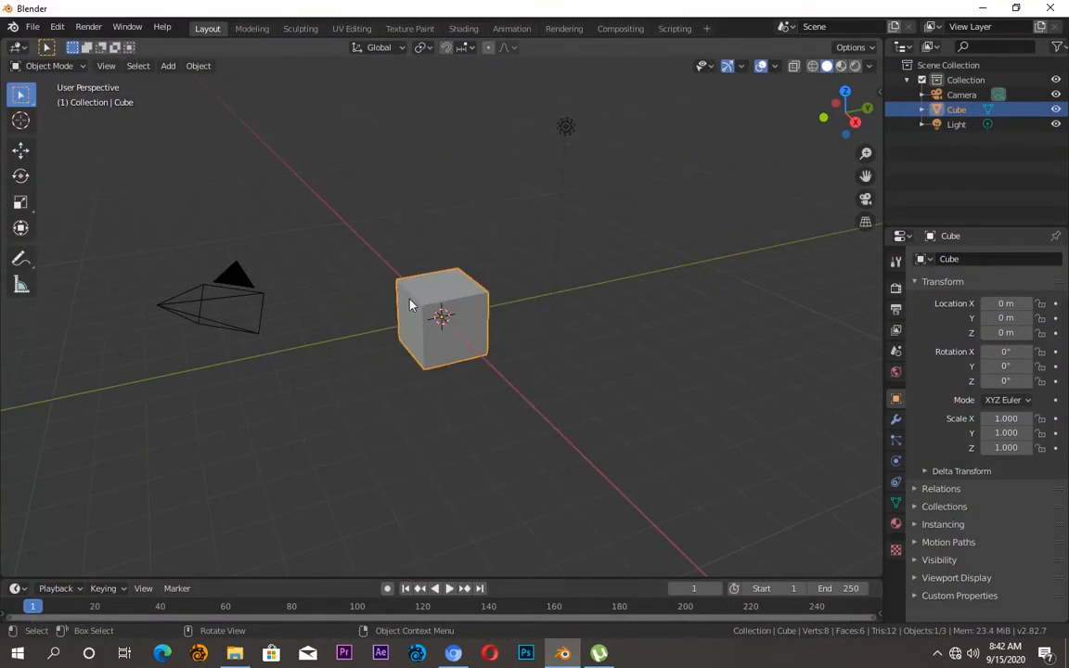
{"action": "middle_click_drag", "start_coordinate": [410, 309], "coordinate": [544, 308]}
{"action": "key", "text": "KP_1"}
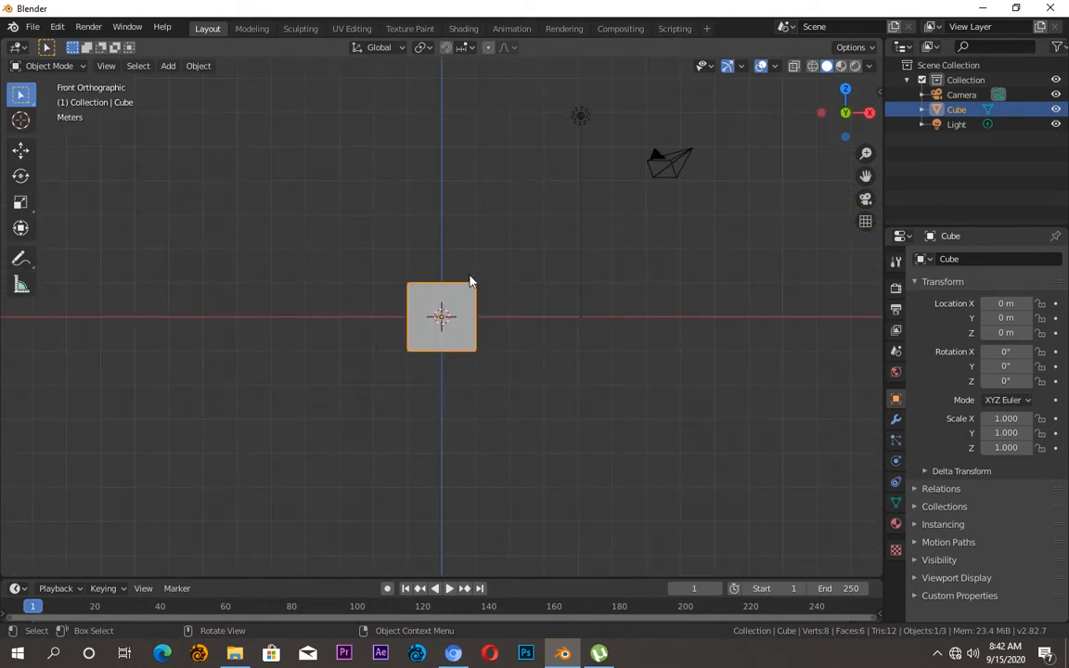
{"action": "left_click", "coordinate": [794, 66]}
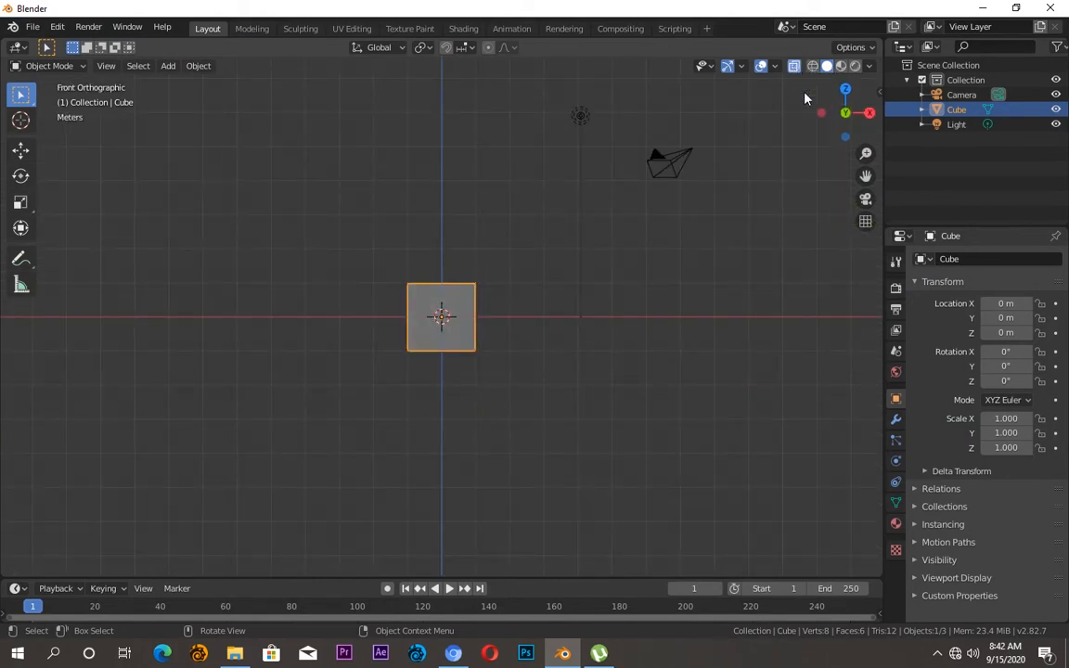
{"action": "left_click", "coordinate": [492, 236]}
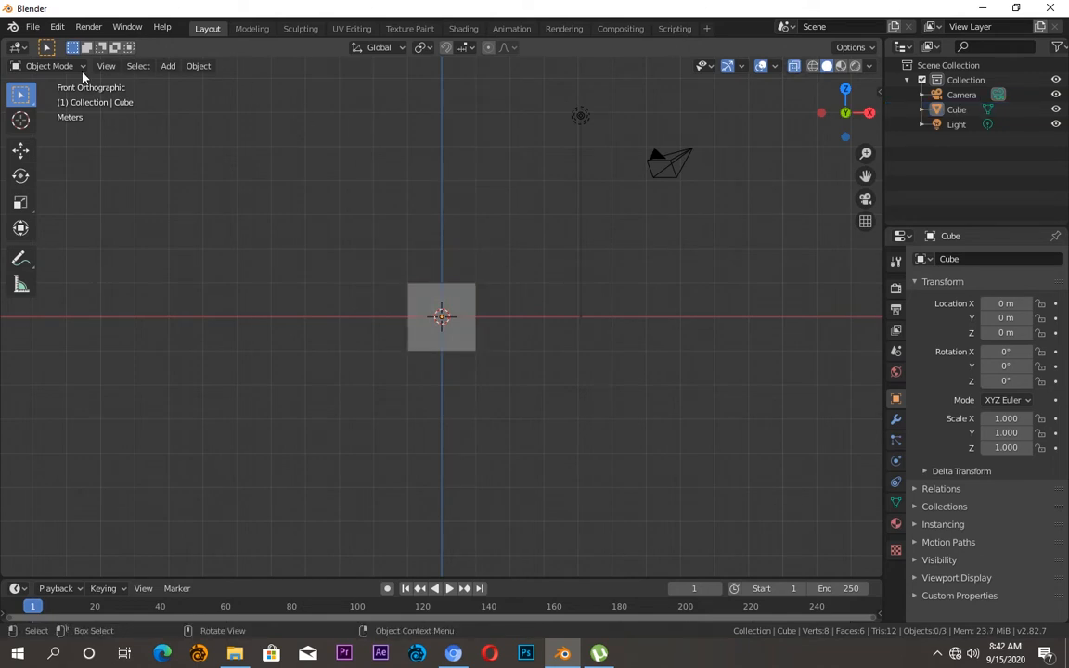
{"action": "left_click", "coordinate": [54, 66]}
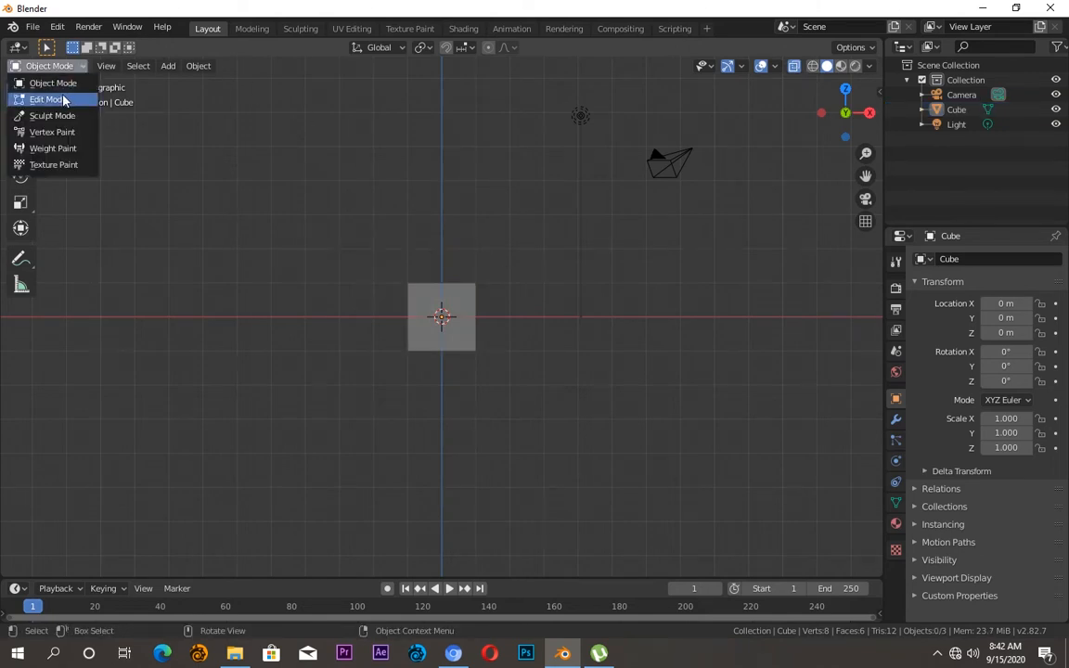
{"action": "left_click", "coordinate": [63, 100]}
Step: Lengthen the cube by moving the vertices of its +X side outward about 1 m along X
{"action": "left_click_drag", "start_coordinate": [461, 259], "coordinate": [497, 401]}
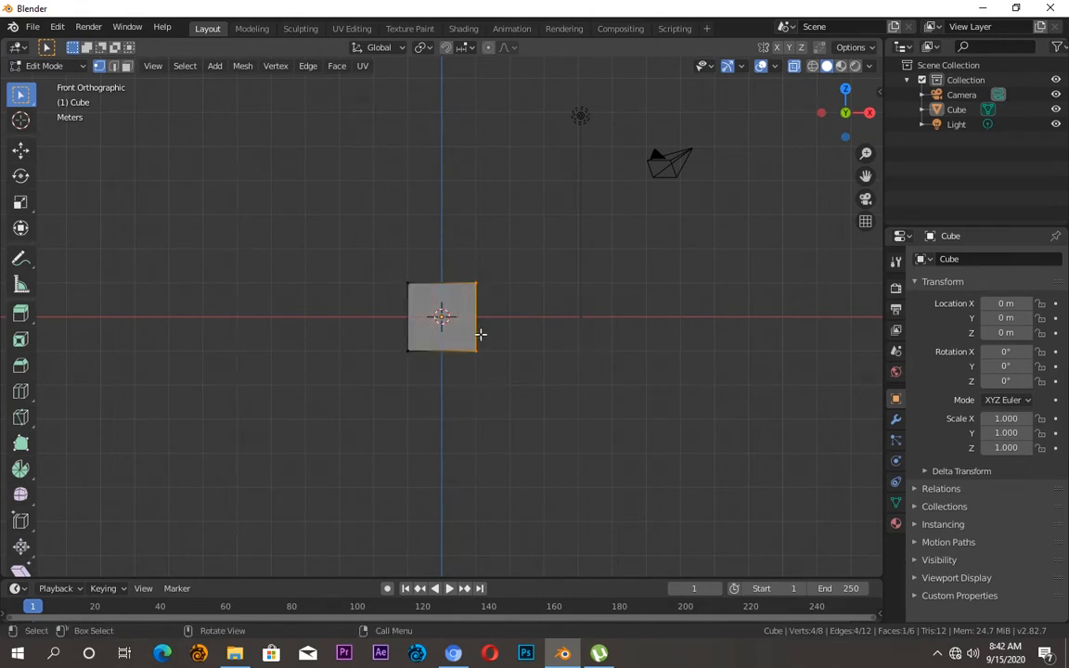
{"action": "key", "text": "shift+d"}
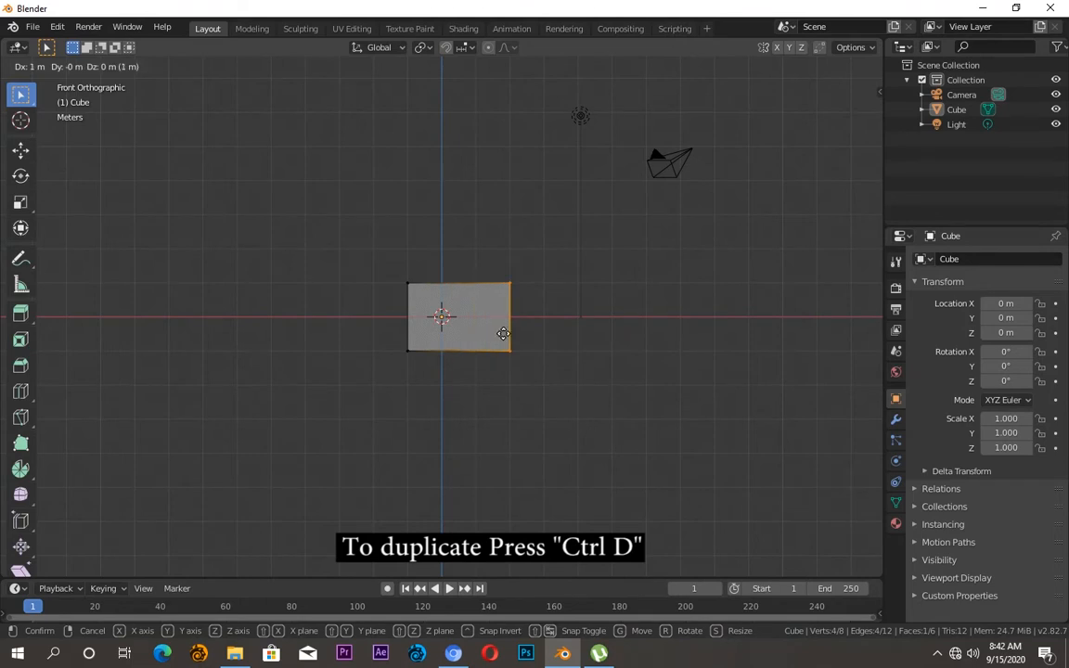
{"action": "left_click", "coordinate": [511, 332]}
Step: Flatten the block to a book's thickness by raising its bottom vertices close to the top ones
{"action": "left_click_drag", "start_coordinate": [391, 306], "coordinate": [561, 366]}
{"action": "key", "text": "g"}
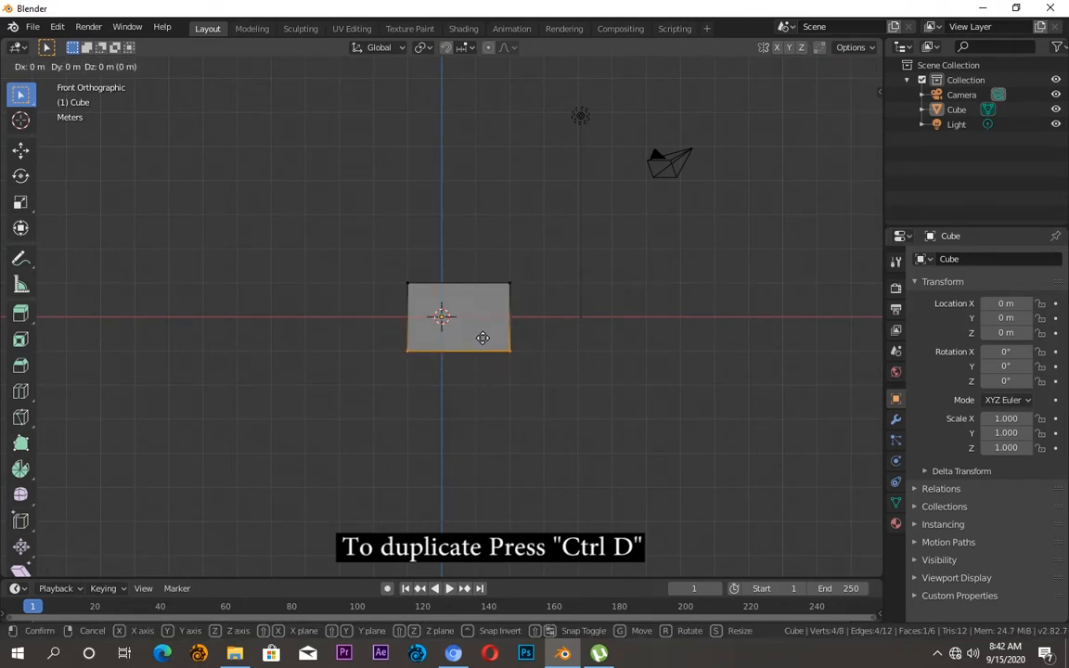
{"action": "left_click", "coordinate": [483, 285]}
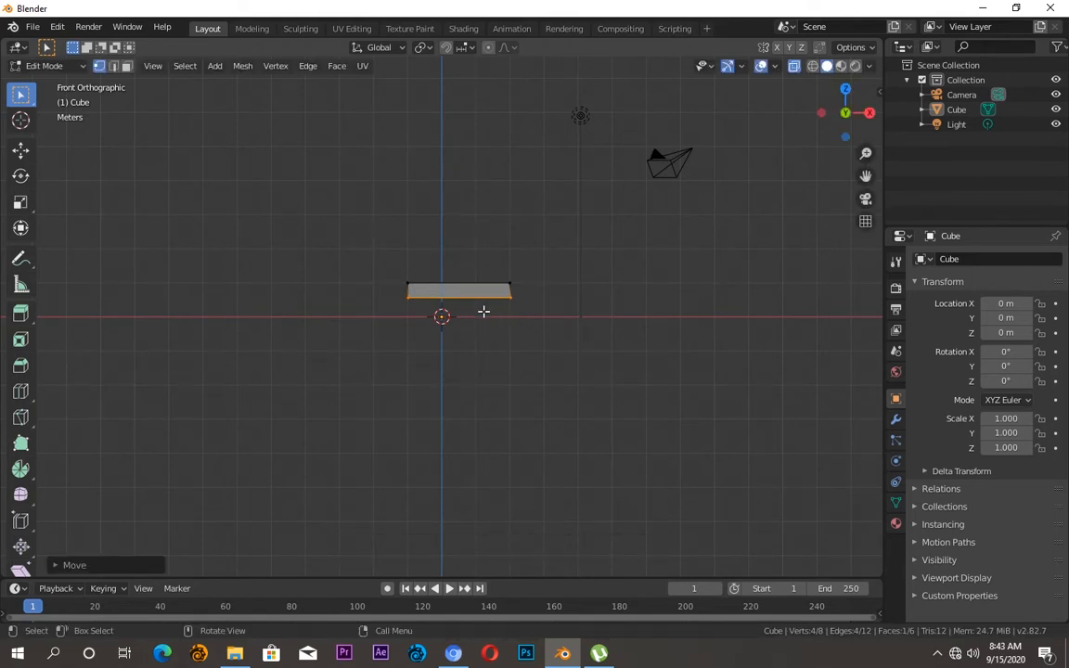
{"action": "key", "text": "g"}
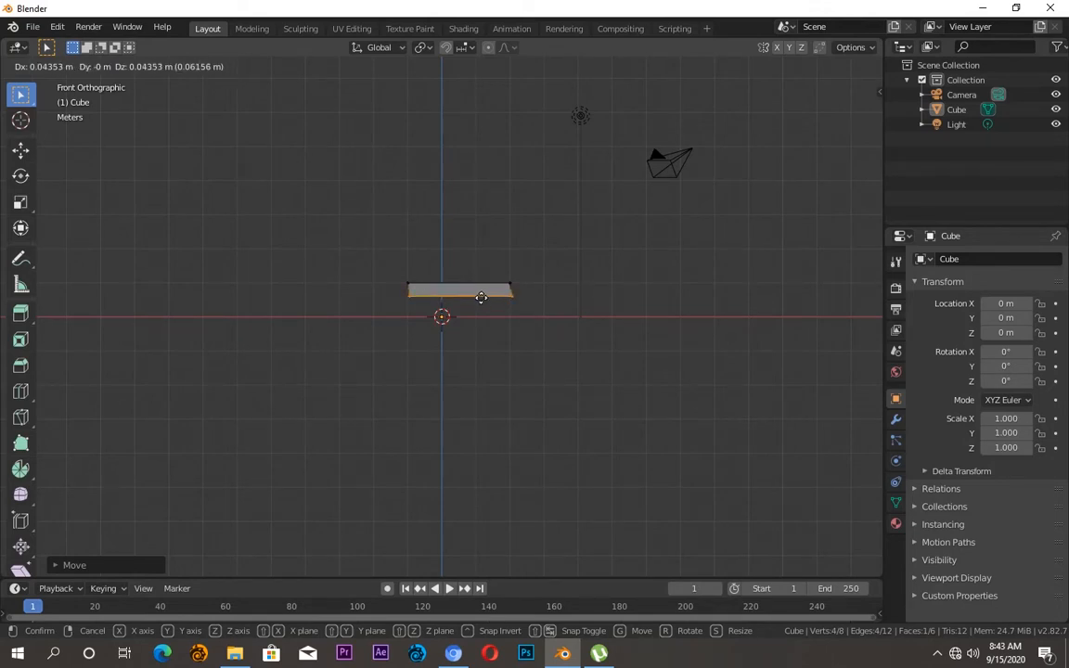
{"action": "left_click", "coordinate": [482, 297]}
Step: In the right side view, add a vertical loop cut to the block and slide it close to the -Y end for the spine
{"action": "scroll", "coordinate": [478, 306], "scroll_direction": "up", "scroll_amount": 5}
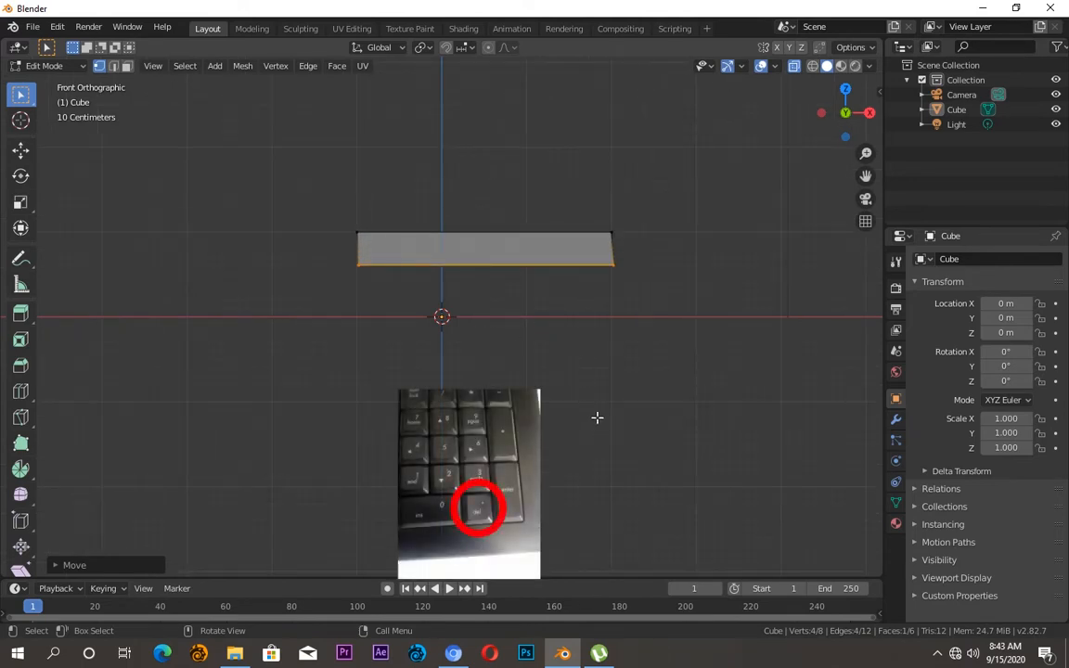
{"action": "key", "text": "KP_Decimal"}
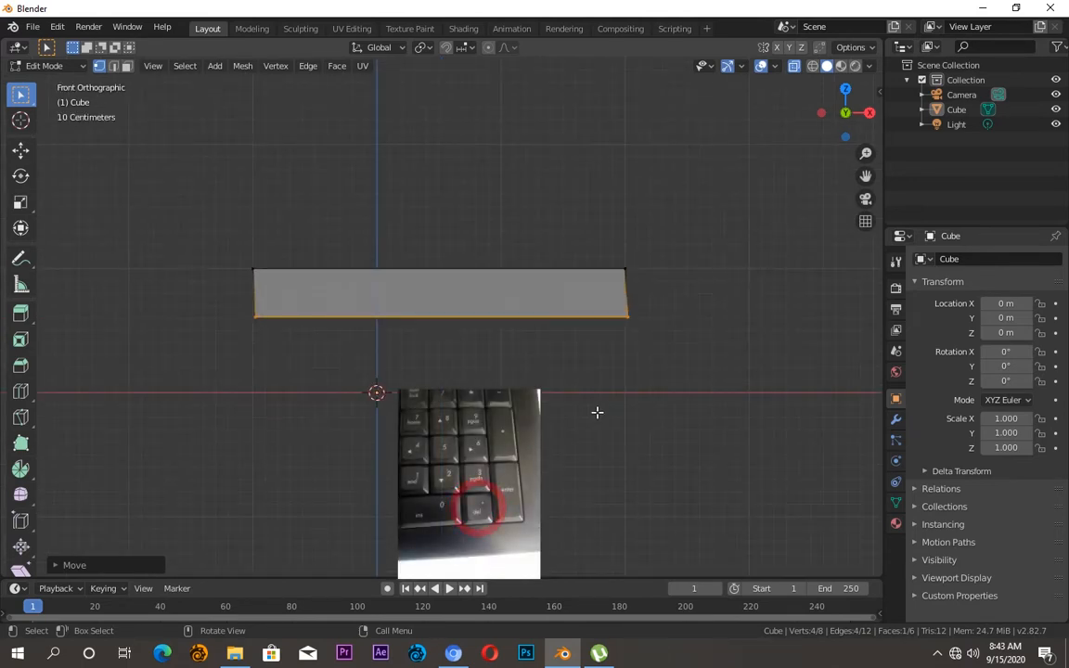
{"action": "left_click_drag", "start_coordinate": [852, 109], "coordinate": [840, 149]}
{"action": "left_click_drag", "start_coordinate": [775, 104], "coordinate": [795, 239]}
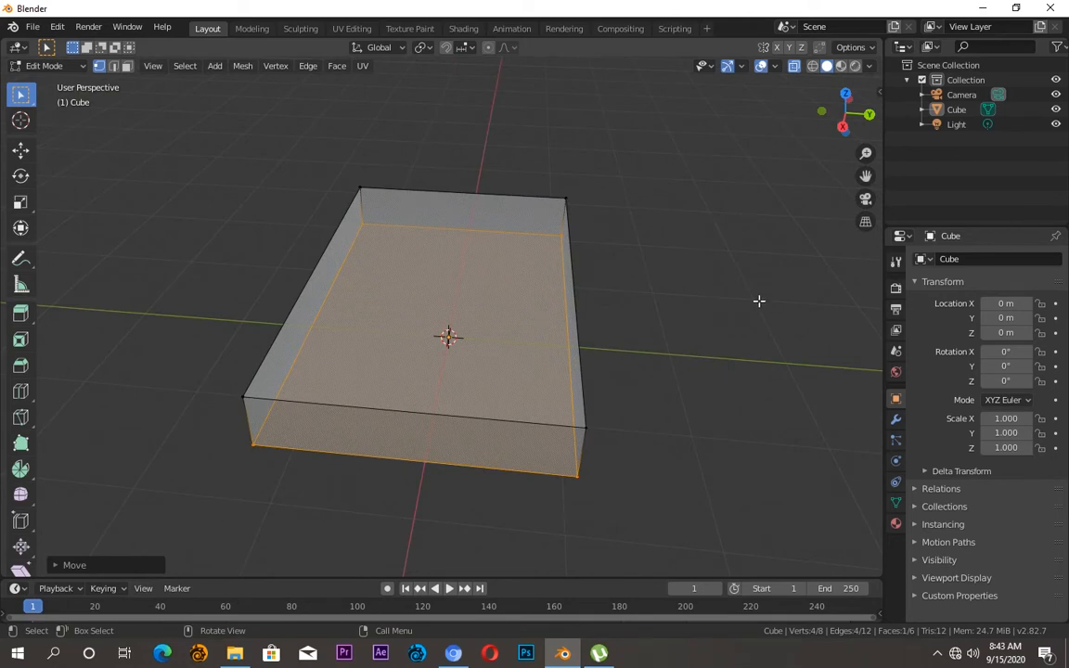
{"action": "key", "text": "KP_3"}
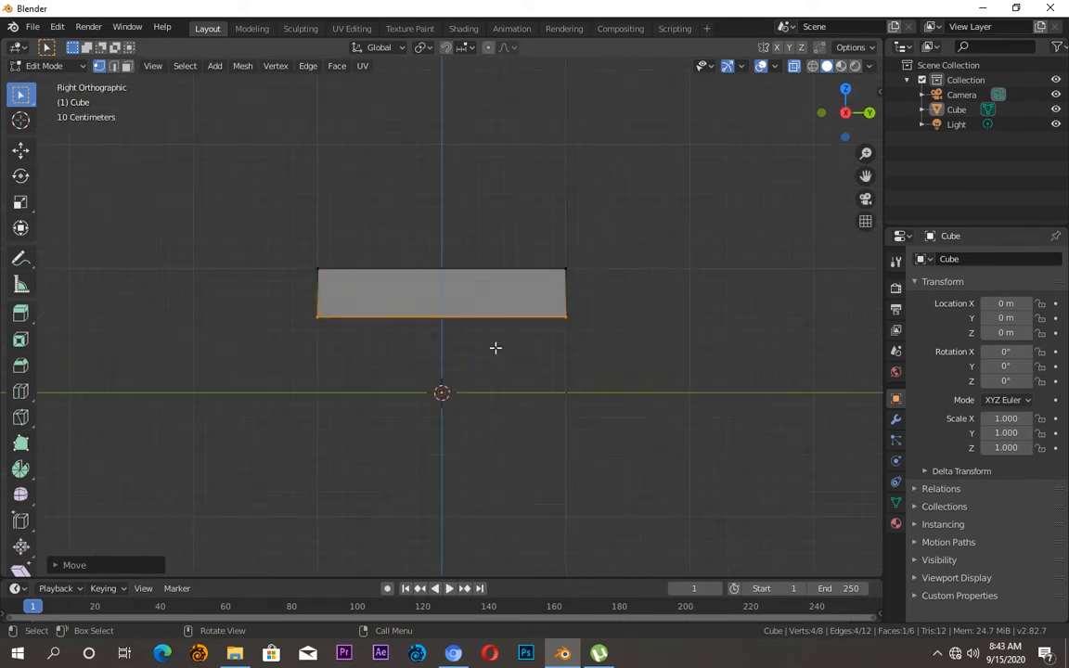
{"action": "left_click", "coordinate": [637, 223]}
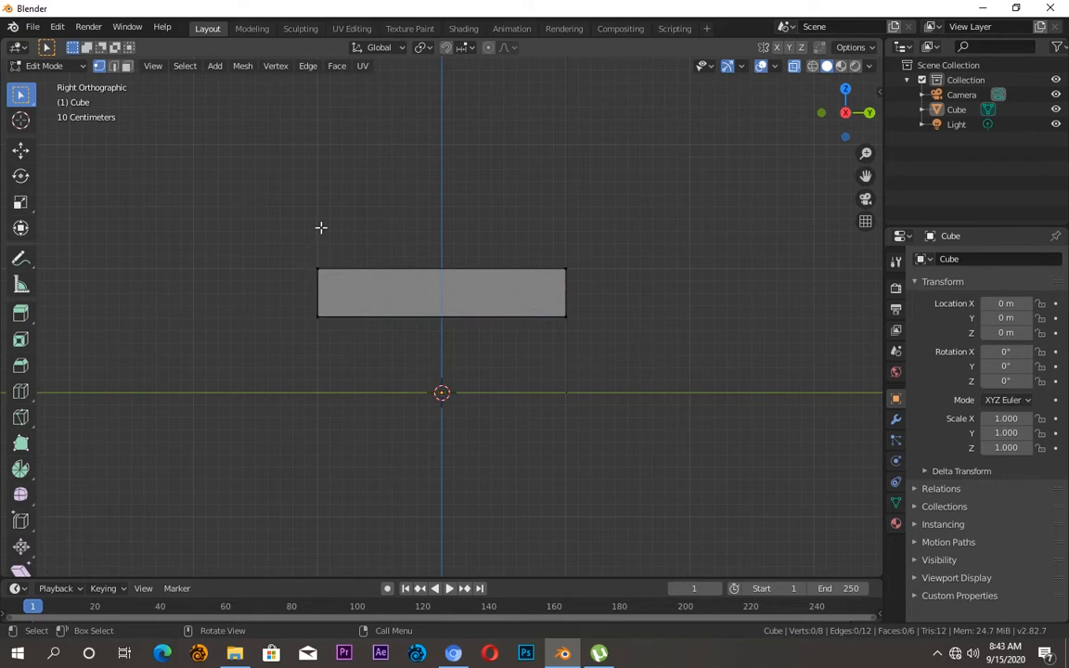
{"action": "key", "text": "ctrl+r"}
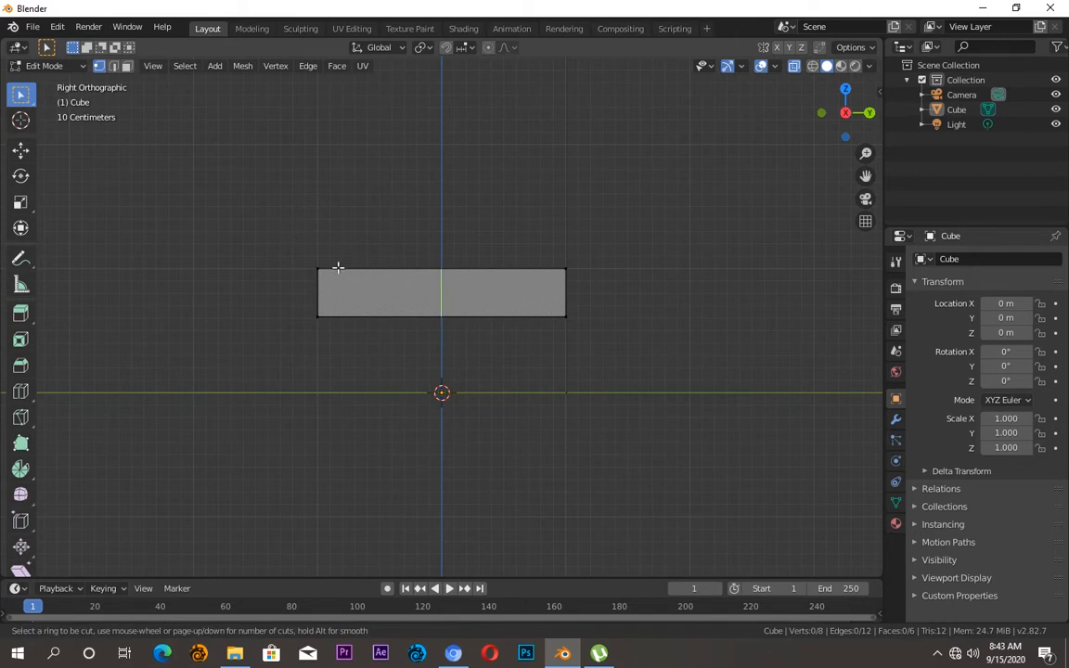
{"action": "left_click", "coordinate": [338, 268]}
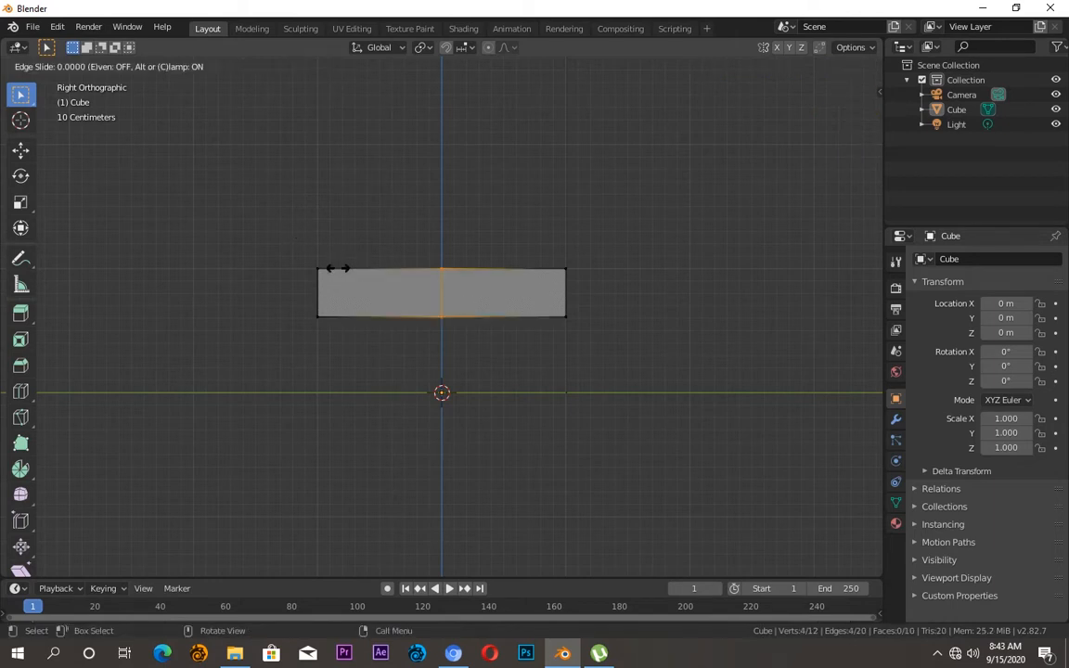
{"action": "left_click", "coordinate": [224, 279]}
{"action": "left_click", "coordinate": [275, 262]}
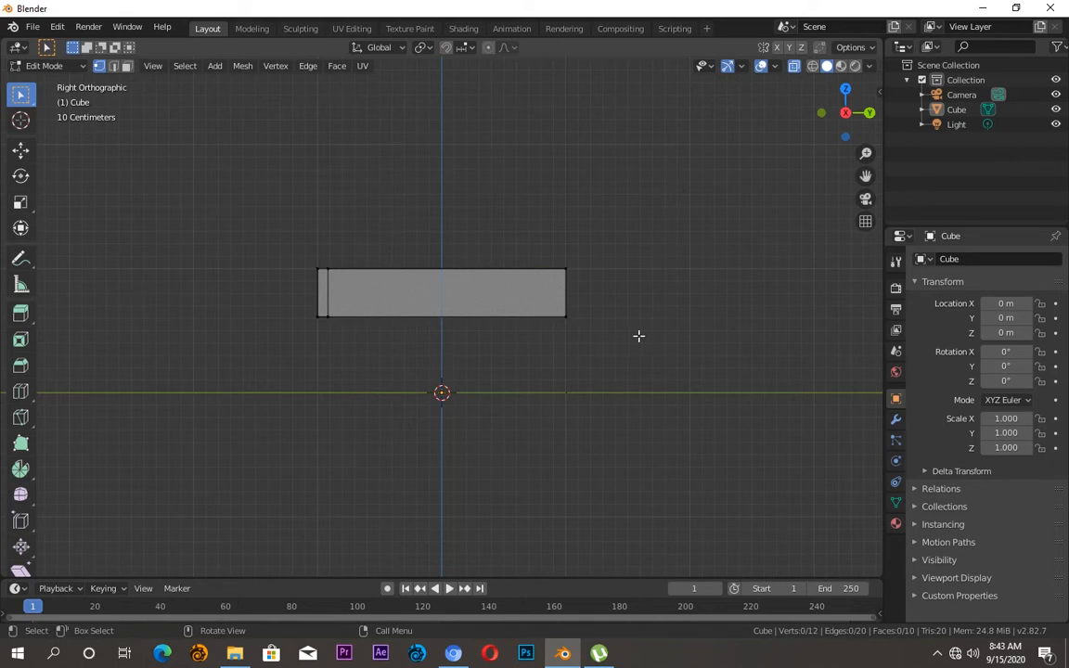
Step: Add a horizontal loop cut around the block near its top edge and set the number of cuts to 2
{"action": "key", "text": "ctrl+r"}
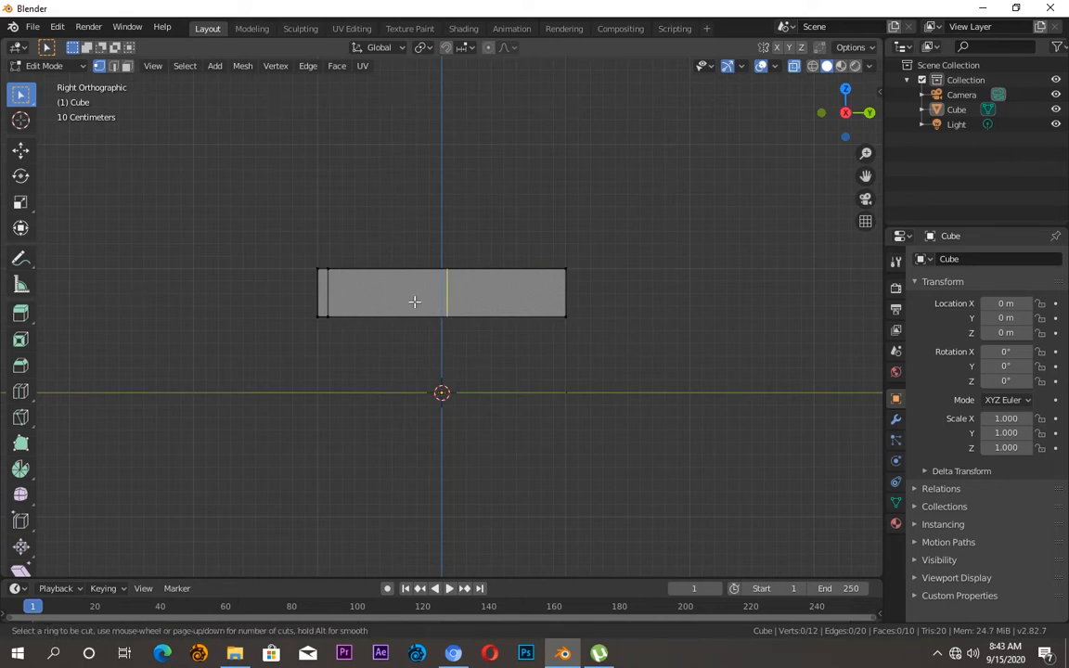
{"action": "left_click", "coordinate": [324, 291]}
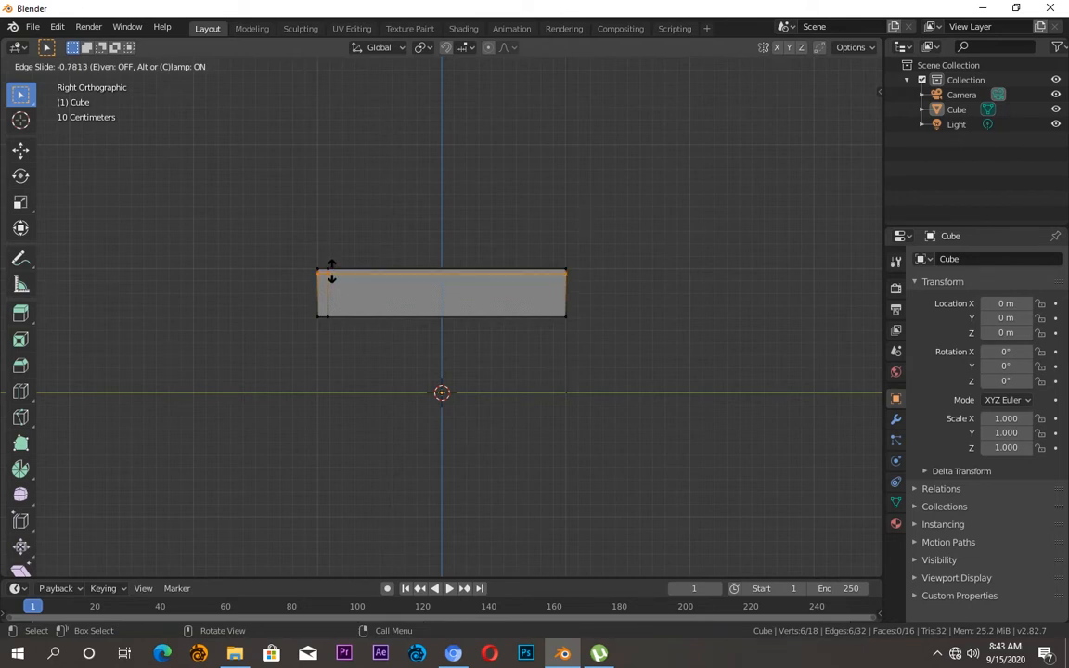
{"action": "left_click", "coordinate": [332, 272]}
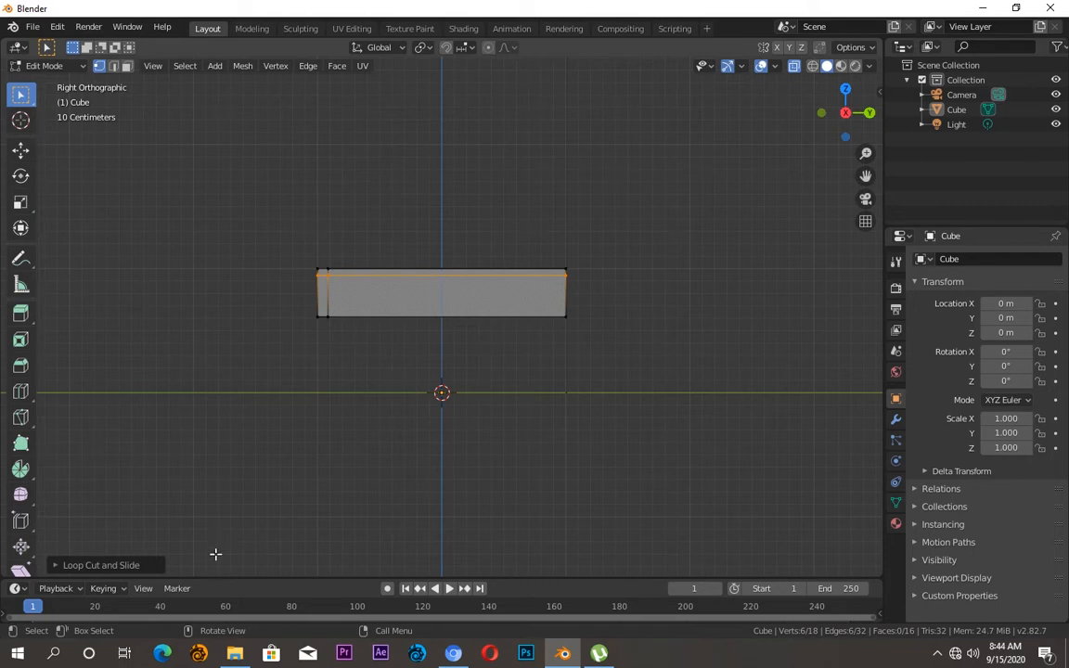
{"action": "left_click", "coordinate": [56, 566]}
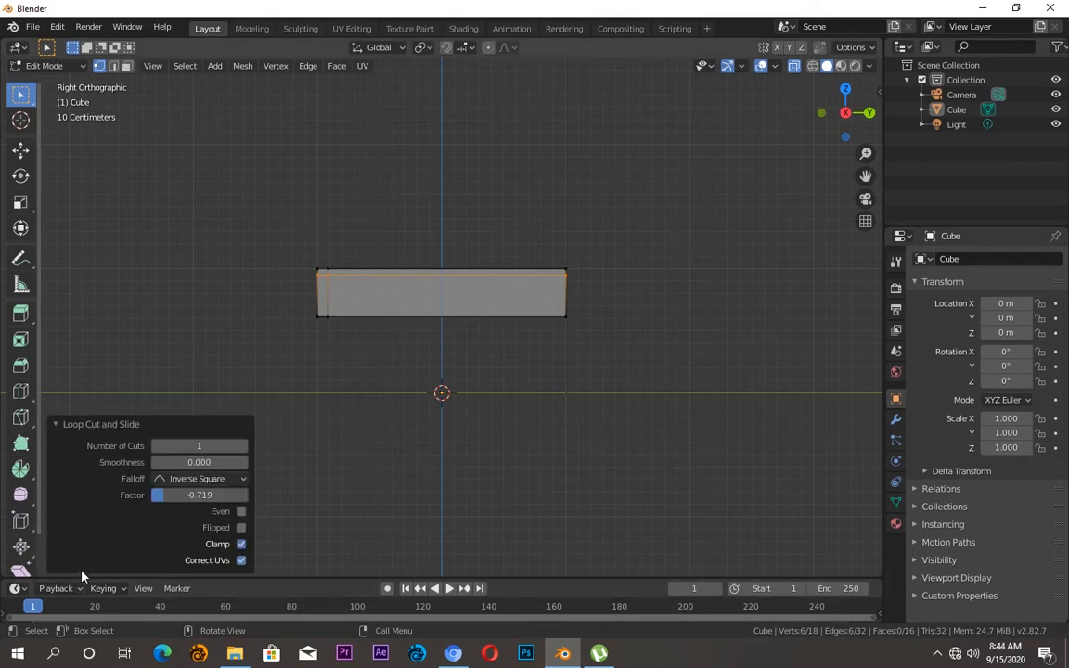
{"action": "left_click", "coordinate": [206, 448]}
{"action": "type", "text": "2"}
{"action": "key", "text": "Return"}
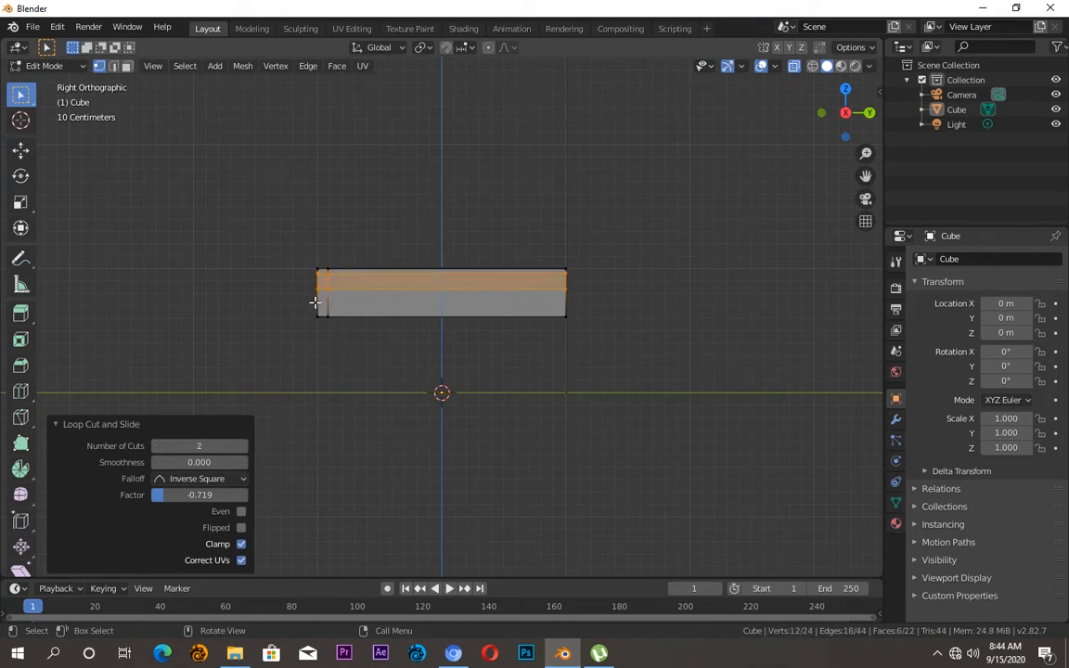
Step: Select the lower of the two horizontal loops and move it down along Z to just above the block's bottom edge
{"action": "left_click", "coordinate": [276, 278]}
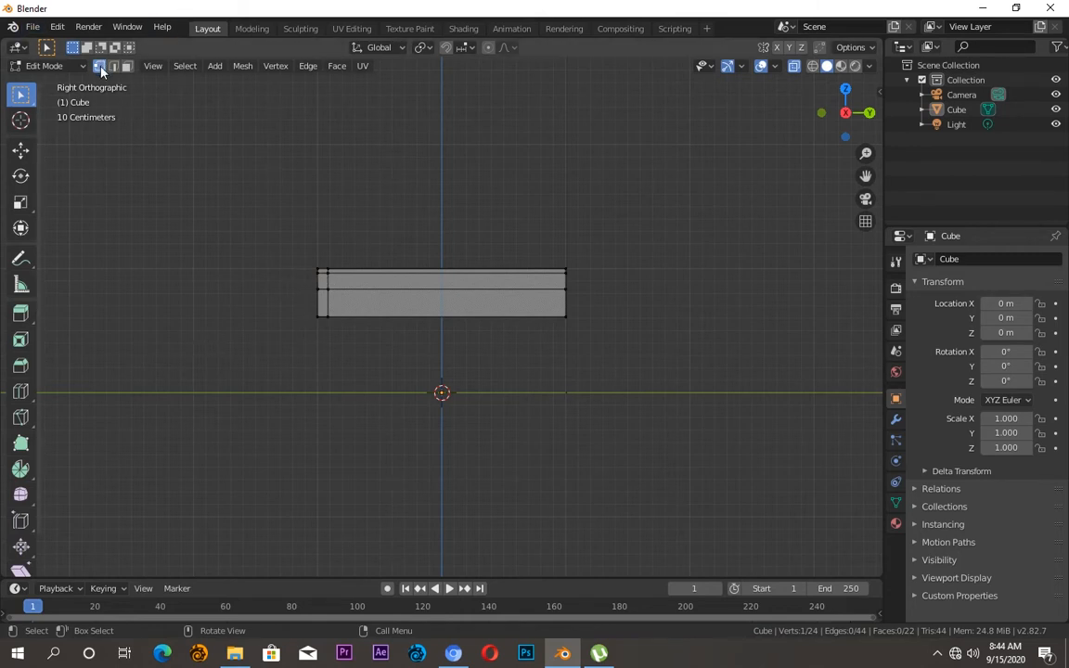
{"action": "left_click", "coordinate": [489, 297], "text": "alt"}
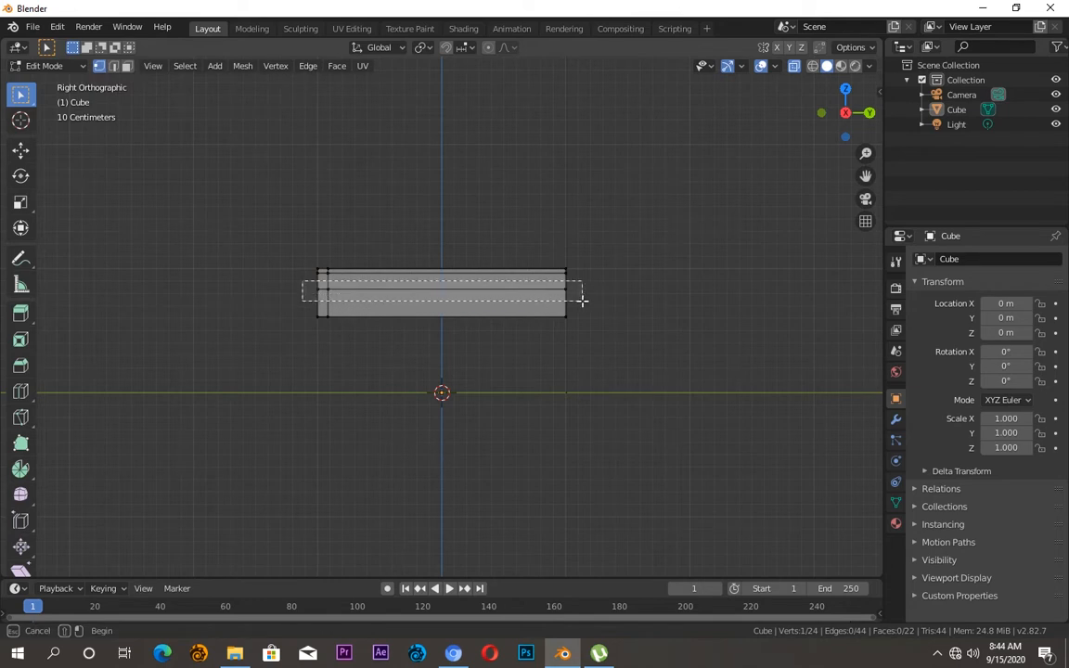
{"action": "left_click", "coordinate": [21, 151]}
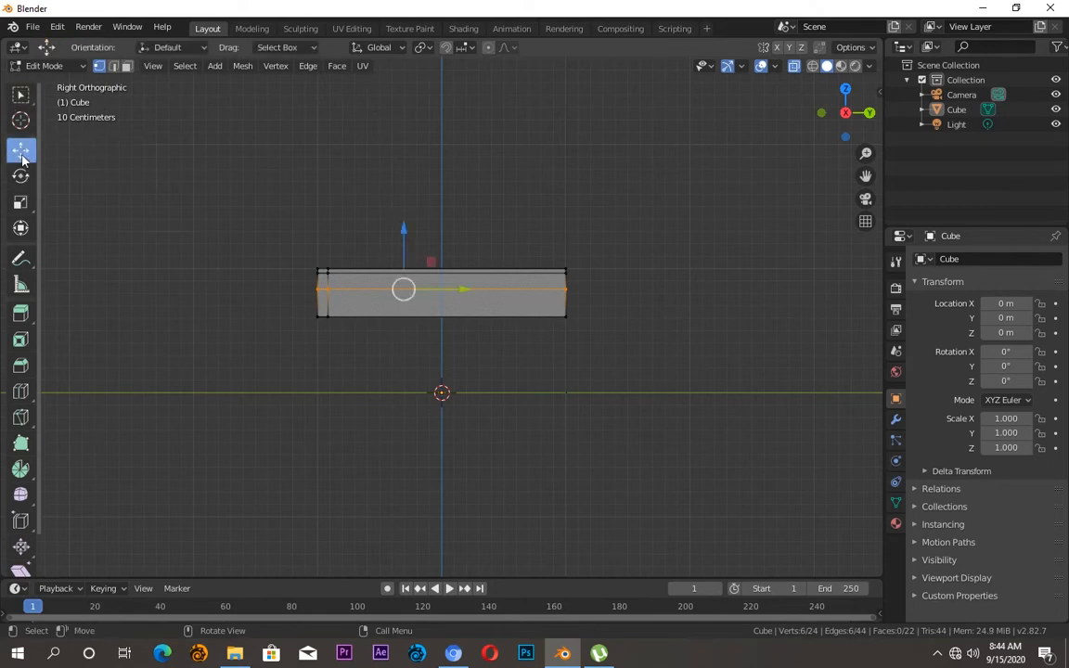
{"action": "left_click_drag", "start_coordinate": [405, 232], "coordinate": [413, 251]}
{"action": "left_click", "coordinate": [769, 226]}
Step: In face select mode with X-ray off, select the block's three page-side faces: both short ends and the long side opposite the spine
{"action": "left_click_drag", "start_coordinate": [848, 108], "coordinate": [793, 126]}
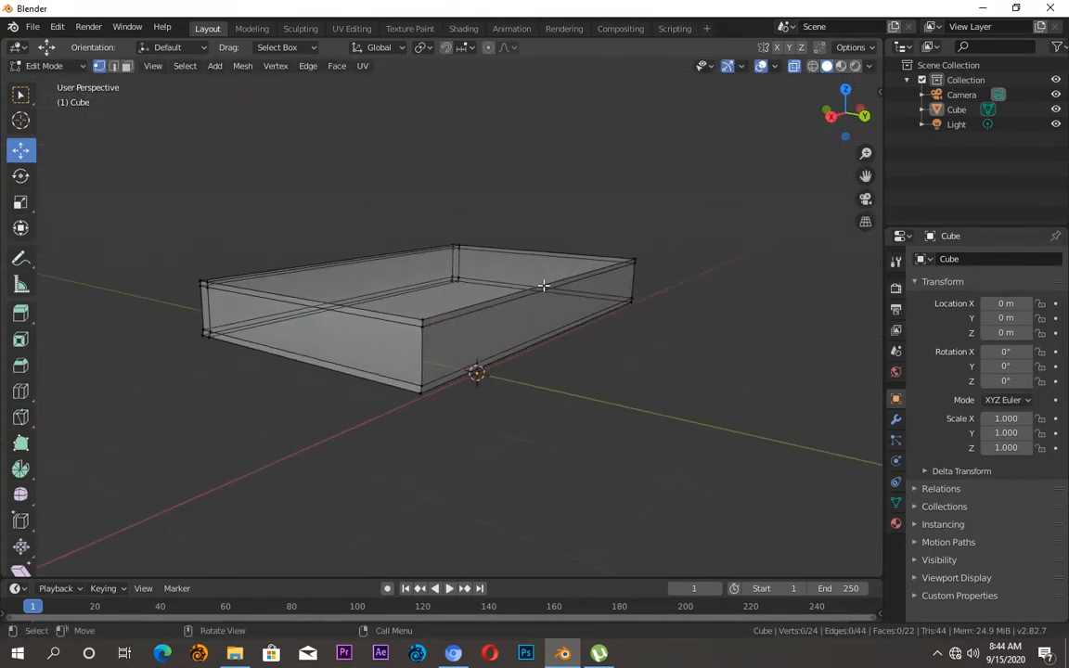
{"action": "left_click", "coordinate": [127, 67]}
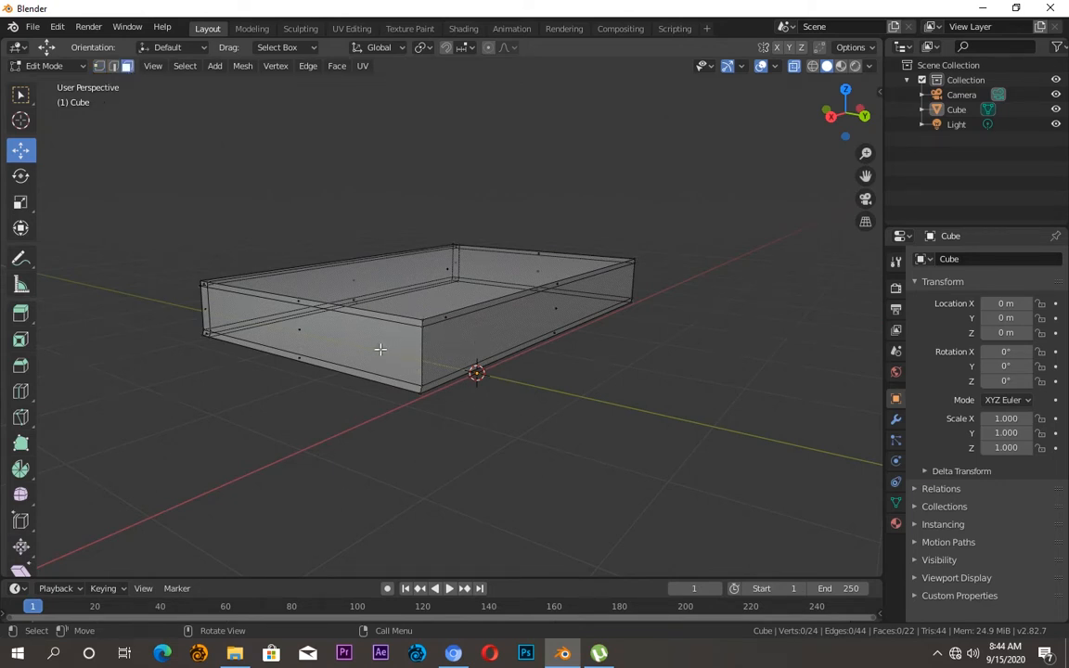
{"action": "left_click", "coordinate": [325, 308]}
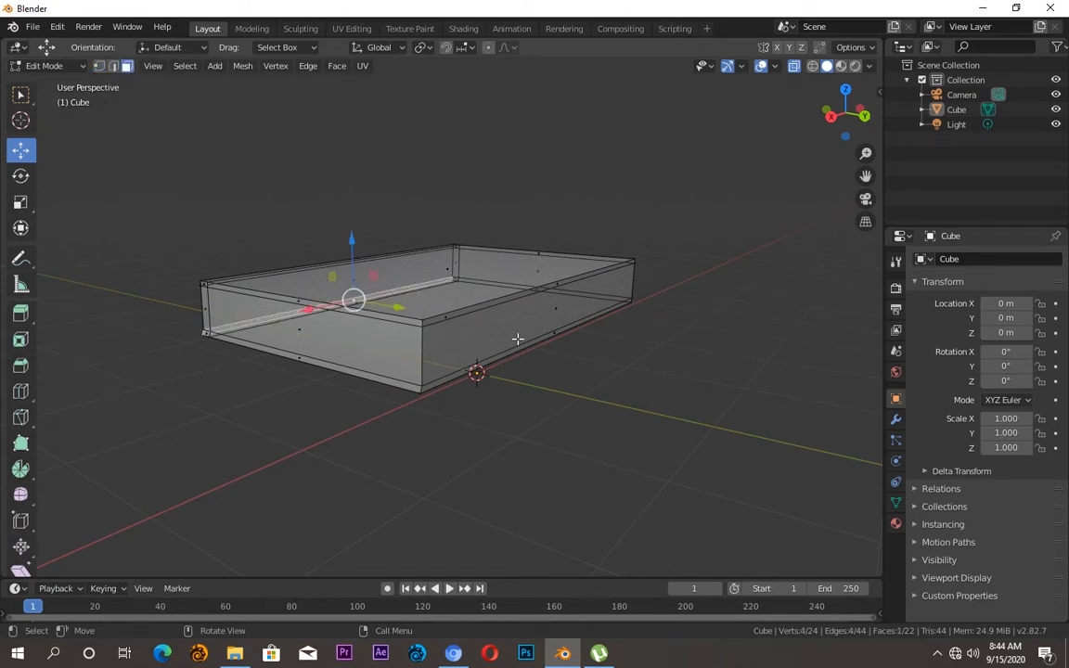
{"action": "left_click", "coordinate": [793, 66]}
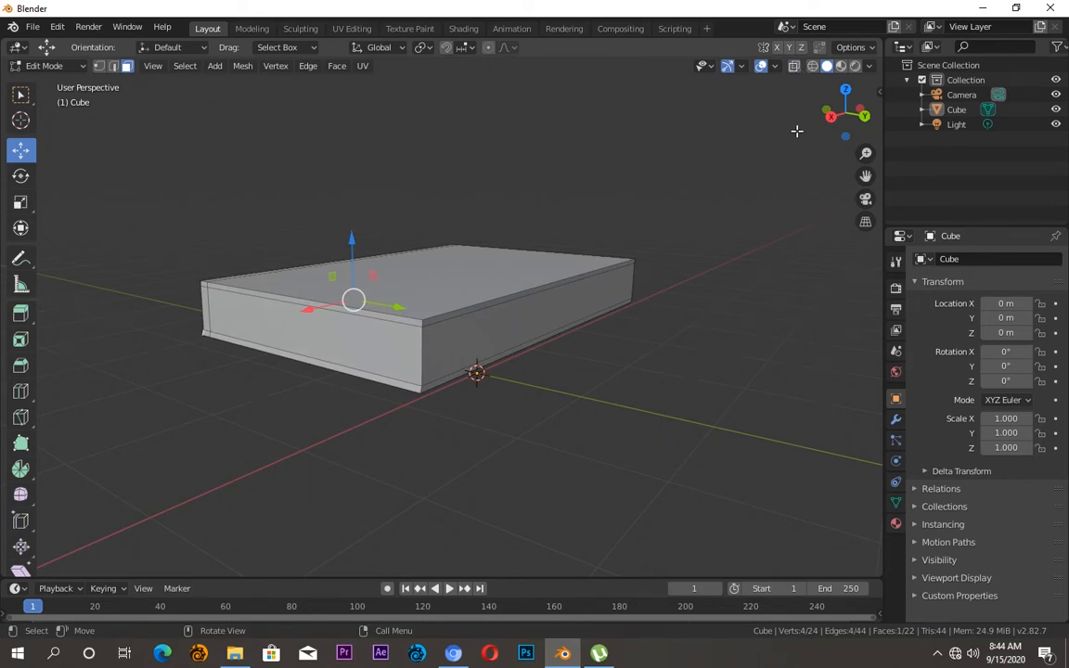
{"action": "left_click", "coordinate": [382, 348]}
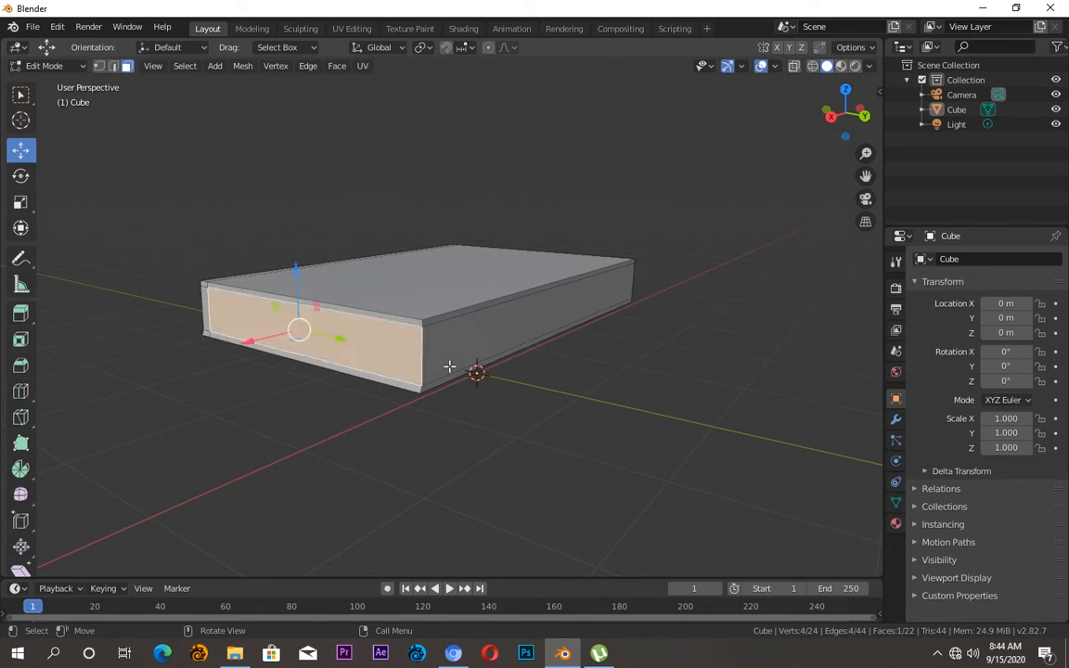
{"action": "left_click", "coordinate": [496, 345], "text": "shift"}
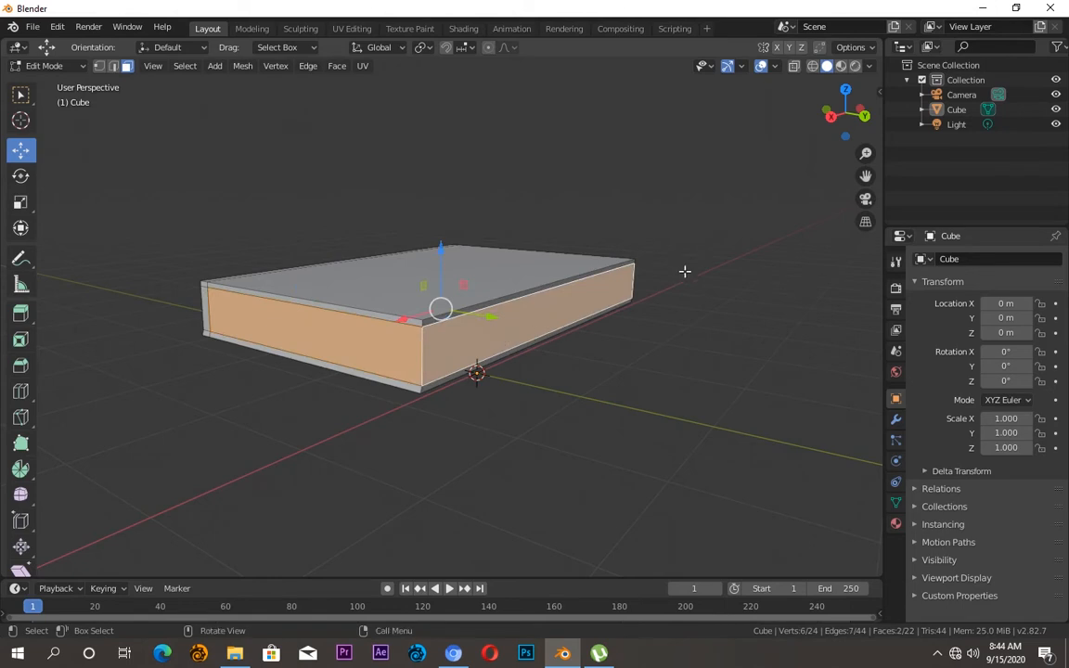
{"action": "left_click_drag", "start_coordinate": [849, 147], "coordinate": [667, 346]}
{"action": "left_click", "coordinate": [557, 390], "text": "shift"}
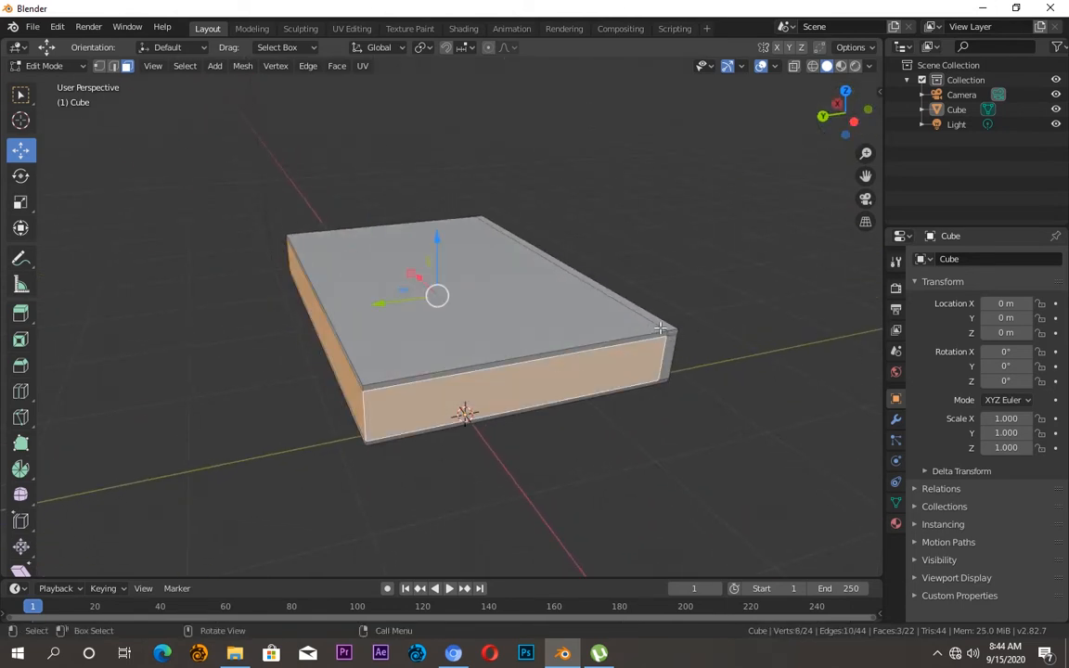
Step: In top view with X-ray on, extrude the three selected faces in place with zero offset
{"action": "middle_click_drag", "start_coordinate": [747, 101], "coordinate": [756, 139]}
{"action": "key", "text": "KP_7"}
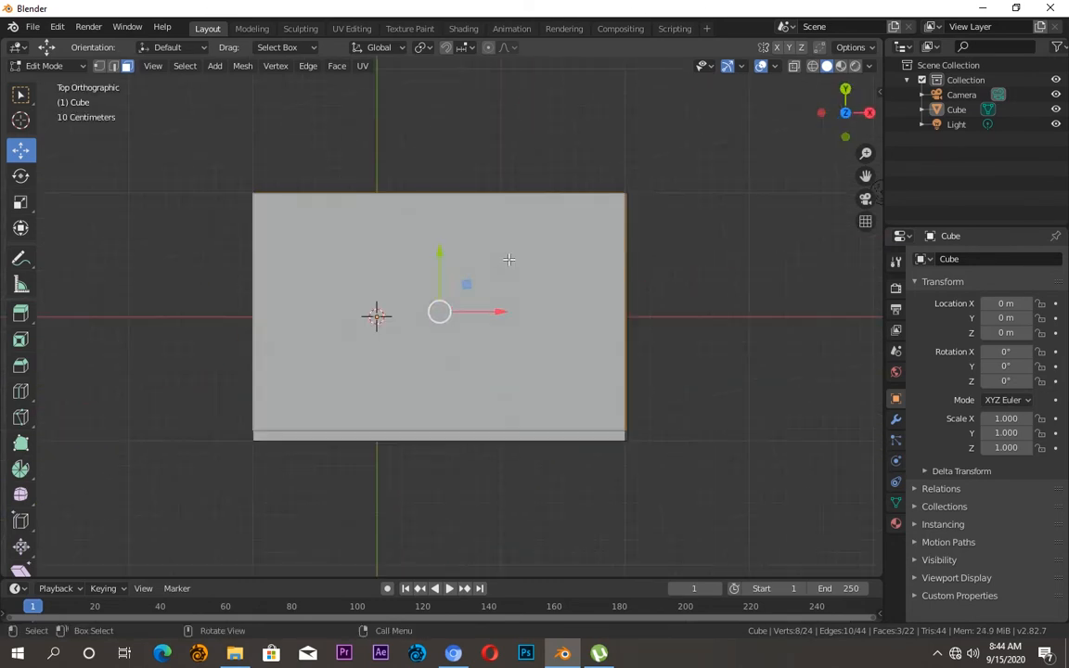
{"action": "left_click", "coordinate": [794, 66]}
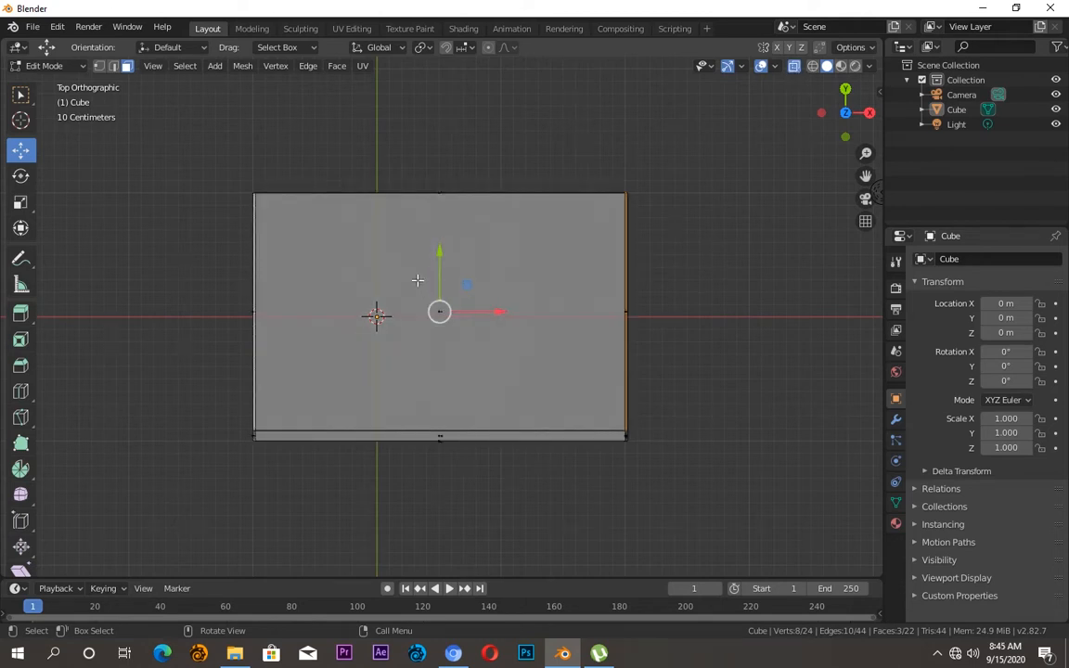
{"action": "key", "text": "ctrl+r"}
{"action": "left_click", "coordinate": [418, 280]}
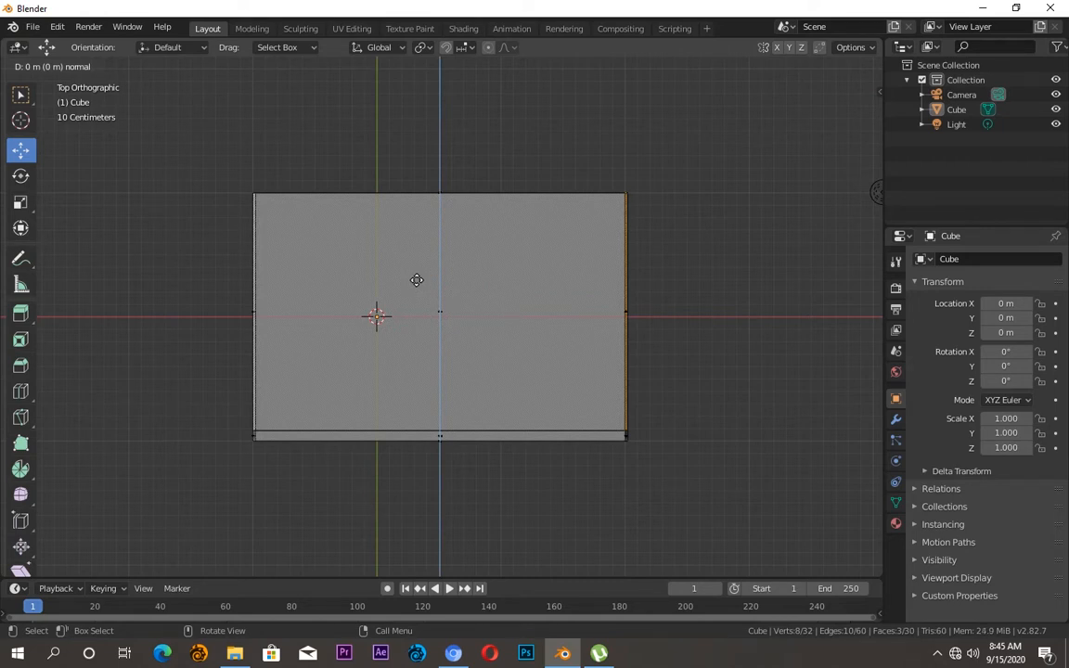
{"action": "left_click", "coordinate": [417, 280]}
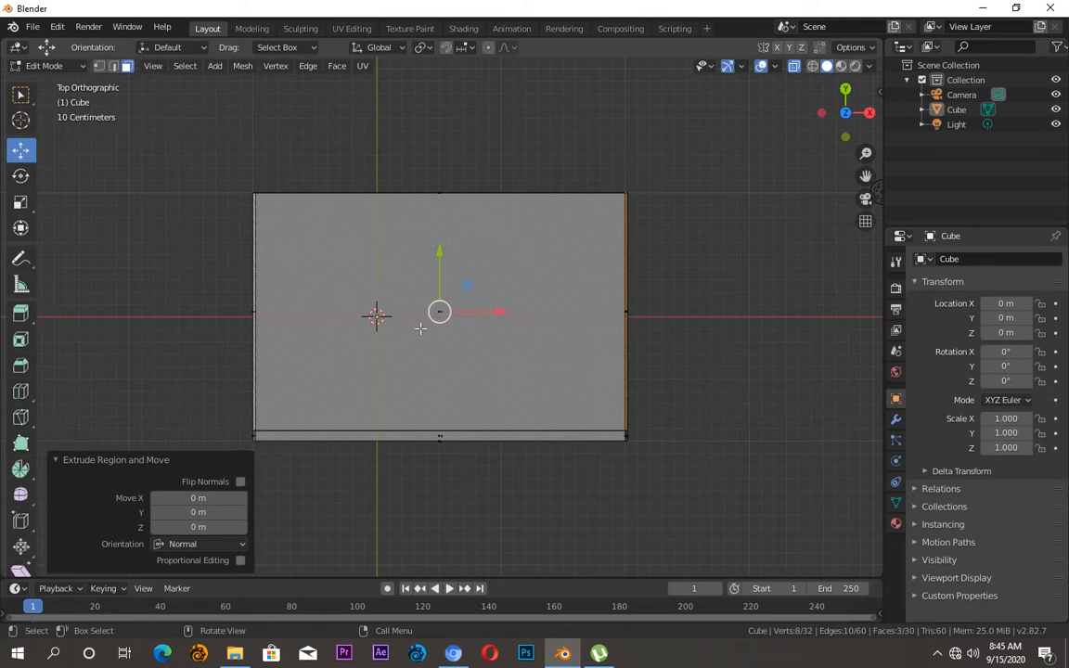
Step: Scale the extruded faces down uniformly to about 0.961 to recess the pages between the covers
{"action": "key", "text": "s"}
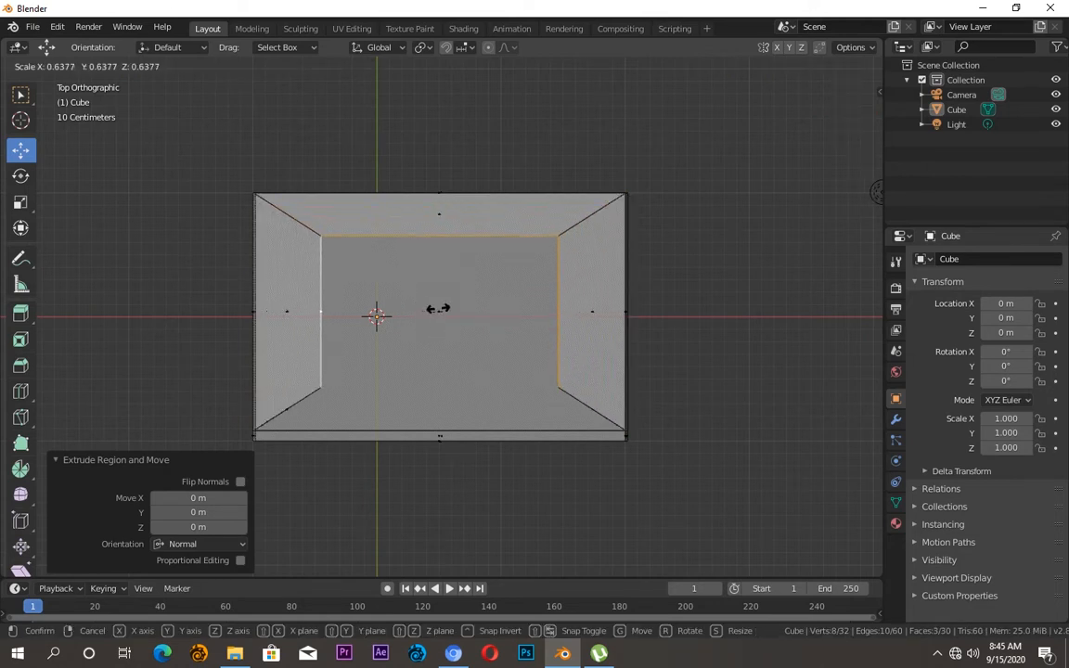
{"action": "key", "text": "Escape"}
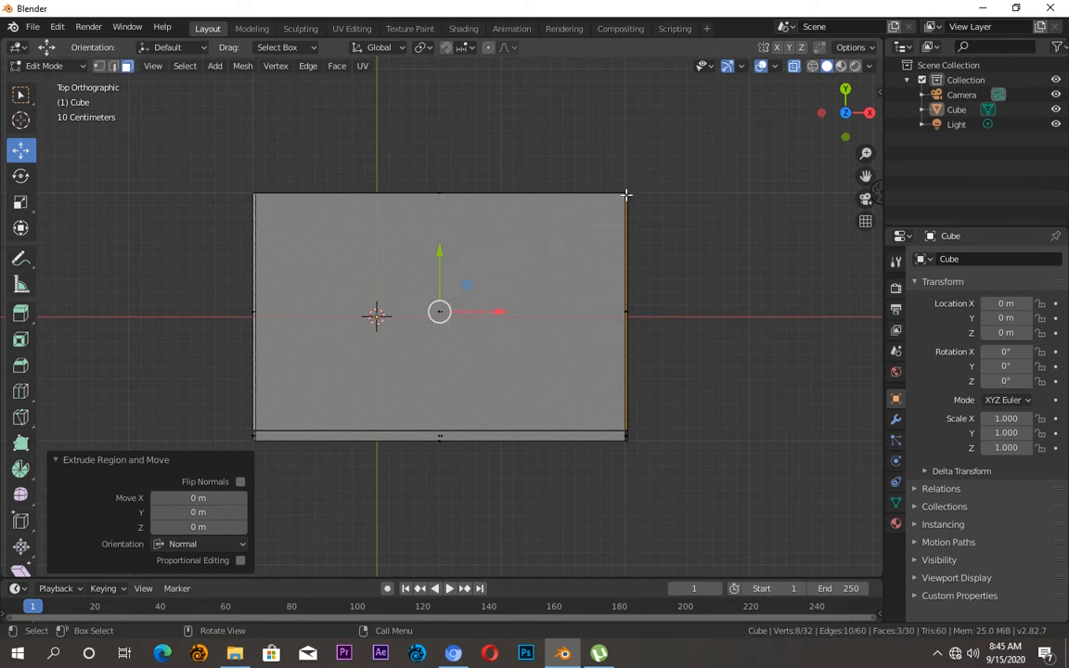
{"action": "key", "text": "s"}
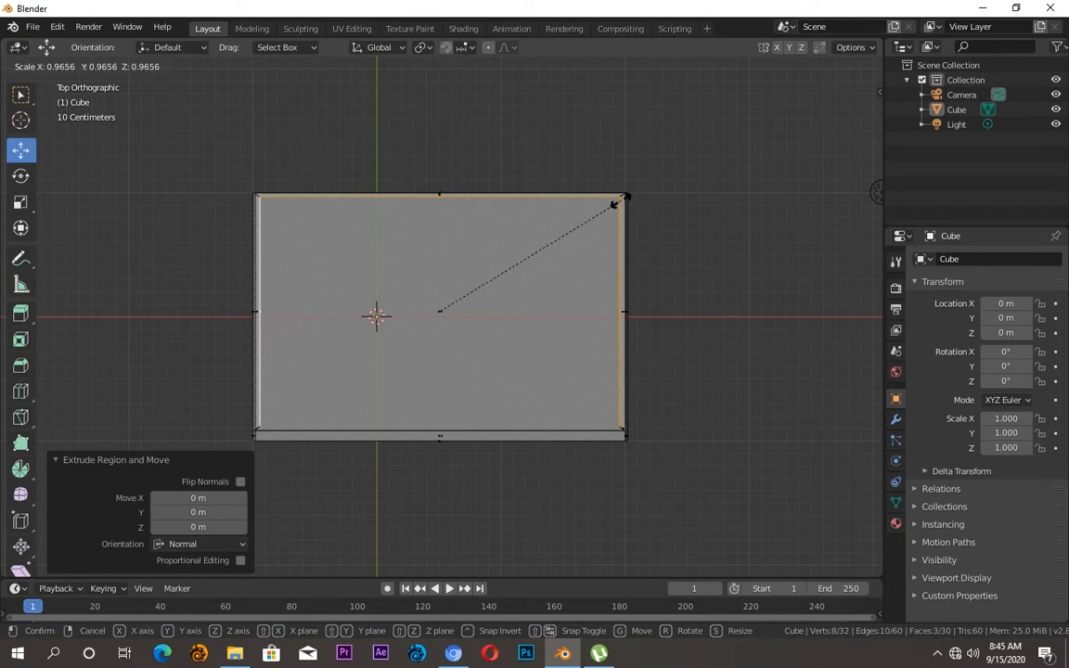
{"action": "left_click", "coordinate": [614, 204]}
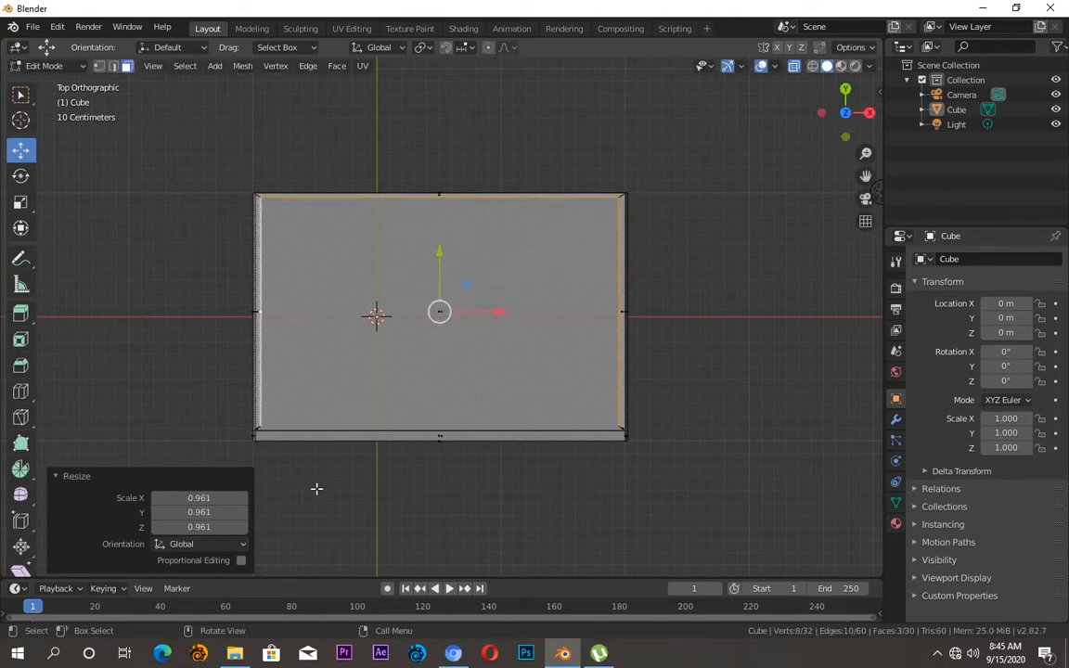
Step: Move the recessed faces about -0.0415 m along Y so their edge meets the spine's loop line
{"action": "scroll", "coordinate": [251, 433], "scroll_direction": "up", "scroll_amount": 3}
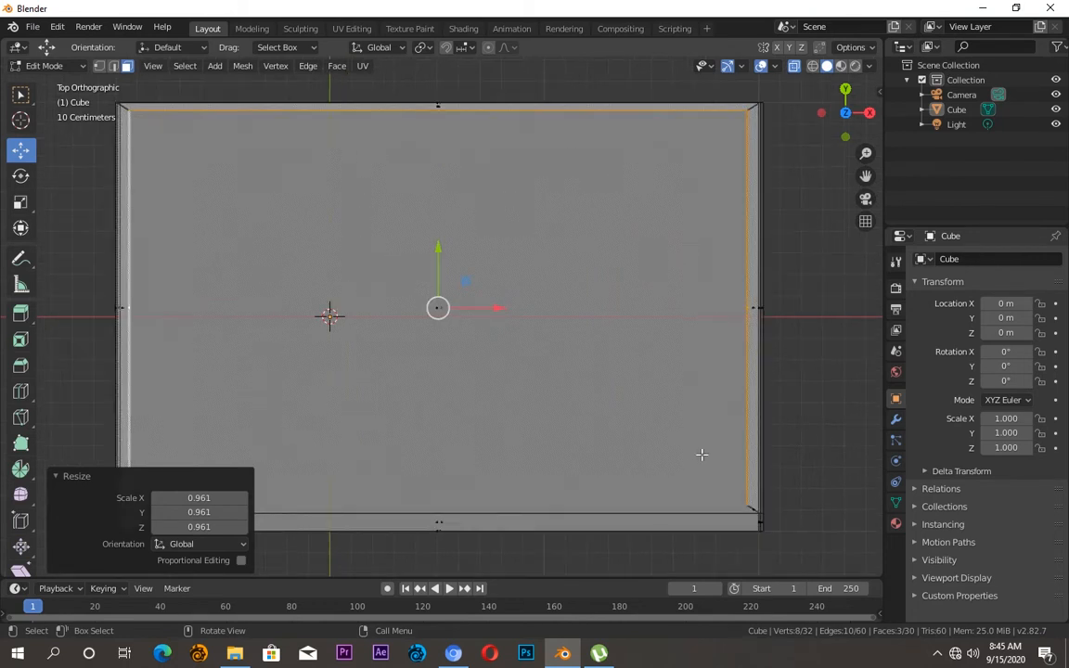
{"action": "left_click_drag", "start_coordinate": [865, 175], "coordinate": [881, 18]}
{"action": "left_click_drag", "start_coordinate": [799, 337], "coordinate": [828, 337]}
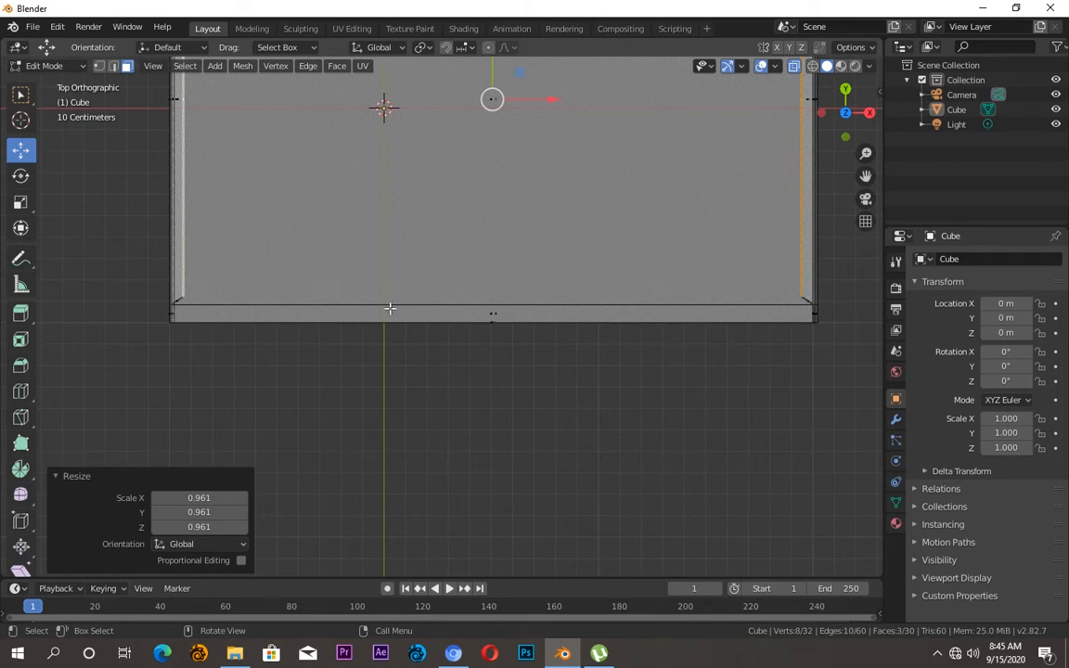
{"action": "middle_click_drag", "start_coordinate": [661, 271], "coordinate": [645, 360], "text": "shift"}
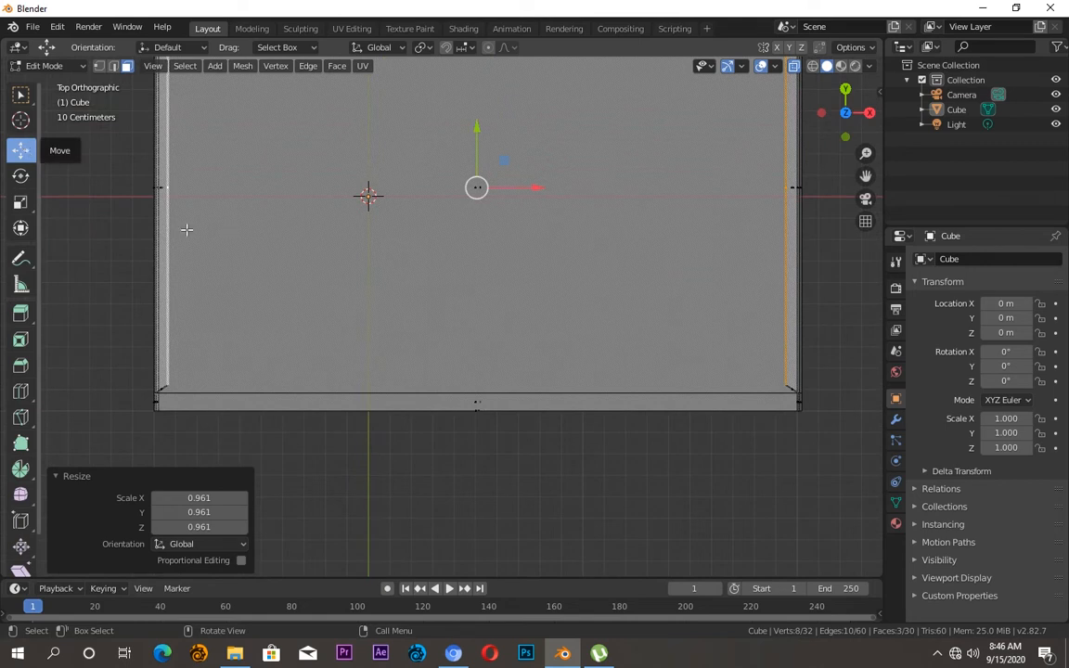
{"action": "left_click_drag", "start_coordinate": [475, 127], "coordinate": [476, 137]}
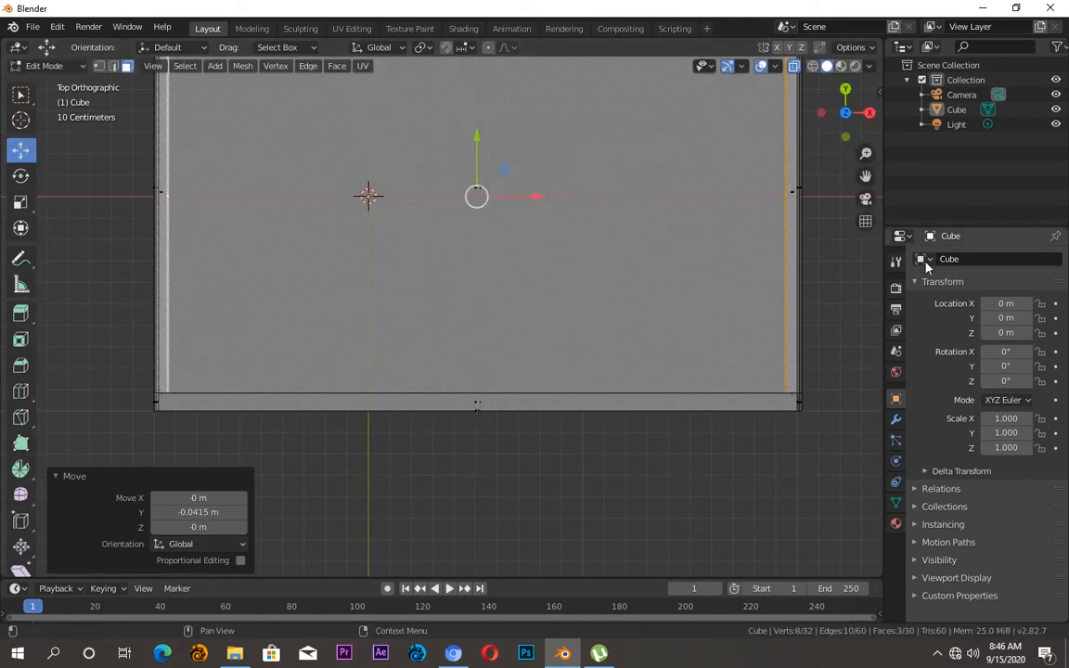
Step: Deselect the faces, turn off X-ray and examine the recessed page block and covers from several angles
{"action": "left_click", "coordinate": [856, 285]}
{"action": "left_click_drag", "start_coordinate": [849, 113], "coordinate": [860, 75]}
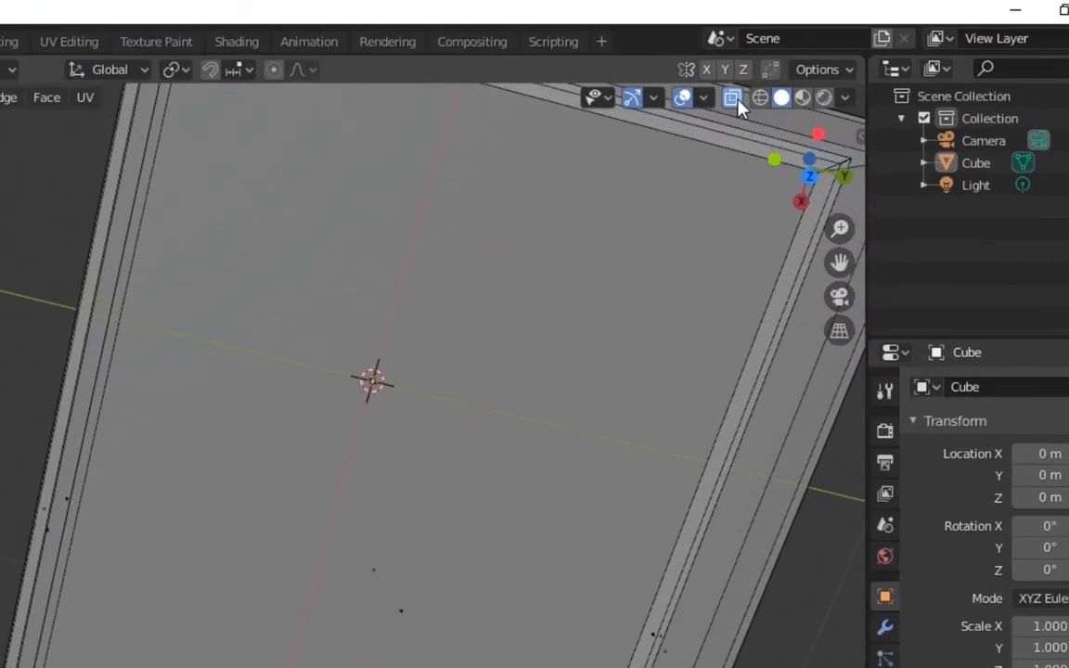
{"action": "mouse_move", "coordinate": [845, 116]}
{"action": "left_mouse_down"}
{"action": "mouse_move", "coordinate": [834, 160]}
{"action": "mouse_move", "coordinate": [860, 113]}
{"action": "left_mouse_up"}
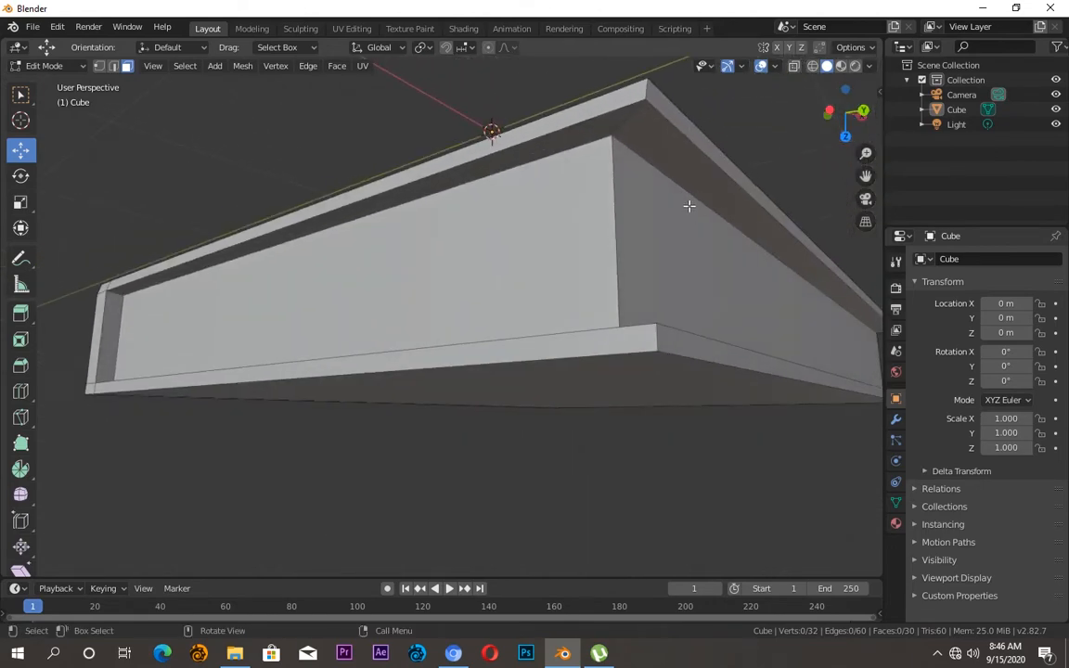
{"action": "scroll", "coordinate": [770, 191], "scroll_direction": "down", "scroll_amount": 5}
{"action": "left_click_drag", "start_coordinate": [848, 112], "coordinate": [779, 181]}
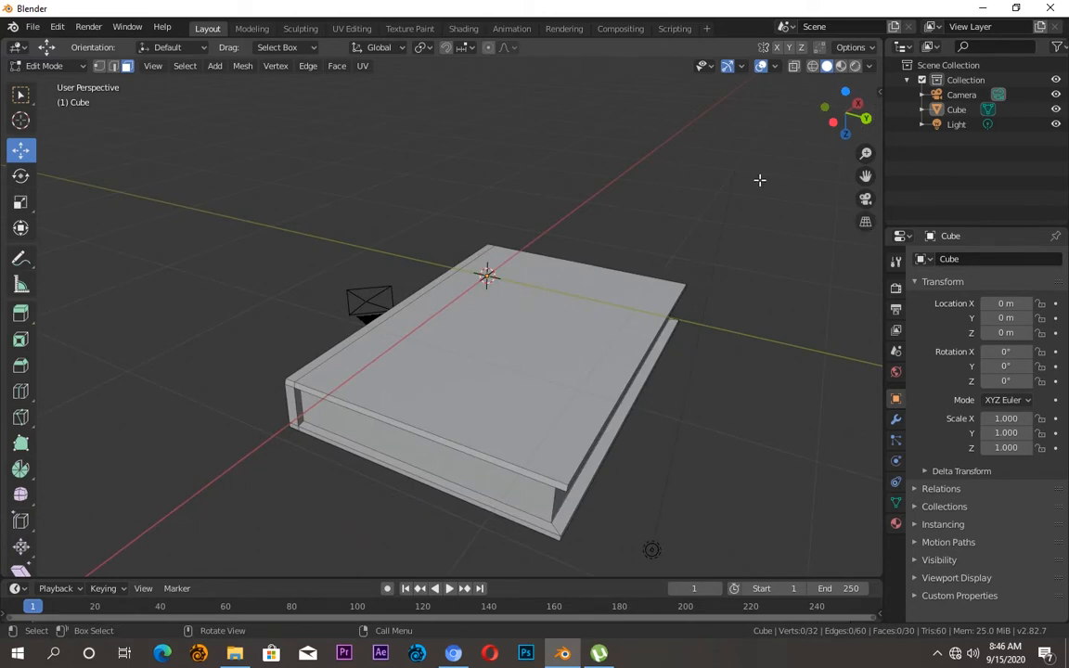
{"action": "scroll", "coordinate": [663, 204], "scroll_direction": "down", "scroll_amount": 3}
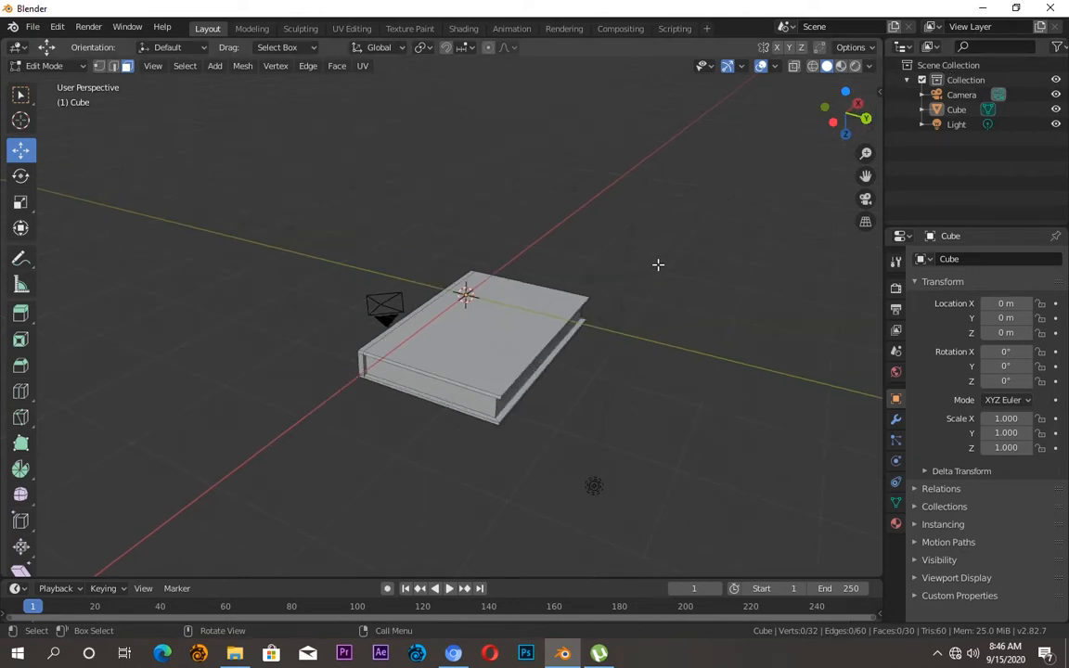
{"action": "left_click_drag", "start_coordinate": [855, 109], "coordinate": [789, 122]}
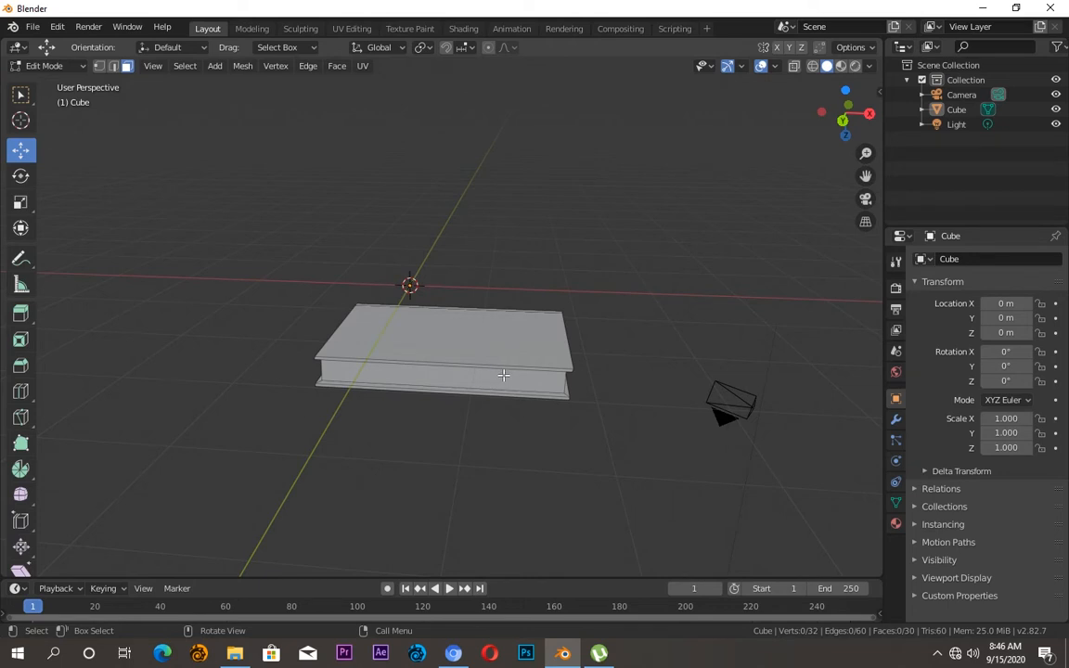
Step: Try to lower the book along Z in front view with only its front-facing faces box-selected
{"action": "key", "text": "KP_1"}
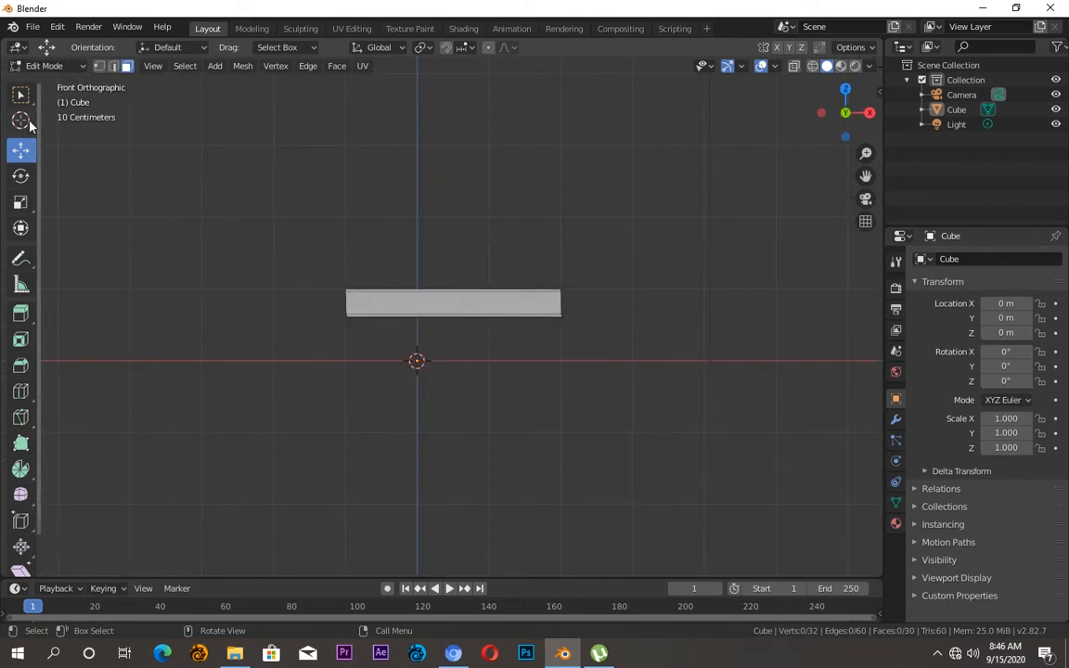
{"action": "left_click_drag", "start_coordinate": [272, 234], "coordinate": [631, 329]}
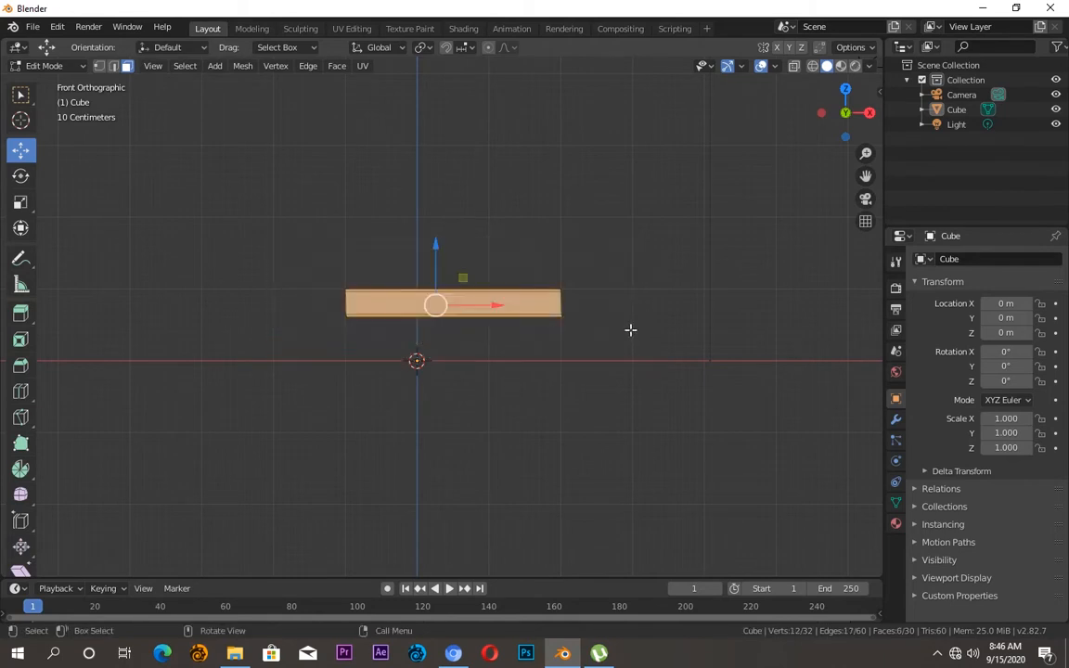
{"action": "left_click_drag", "start_coordinate": [436, 247], "coordinate": [432, 278]}
{"action": "key", "text": "ctrl+z"}
Step: Turn on X-ray and box-select all faces of the book in front view, including the hidden ones
{"action": "left_click", "coordinate": [795, 69]}
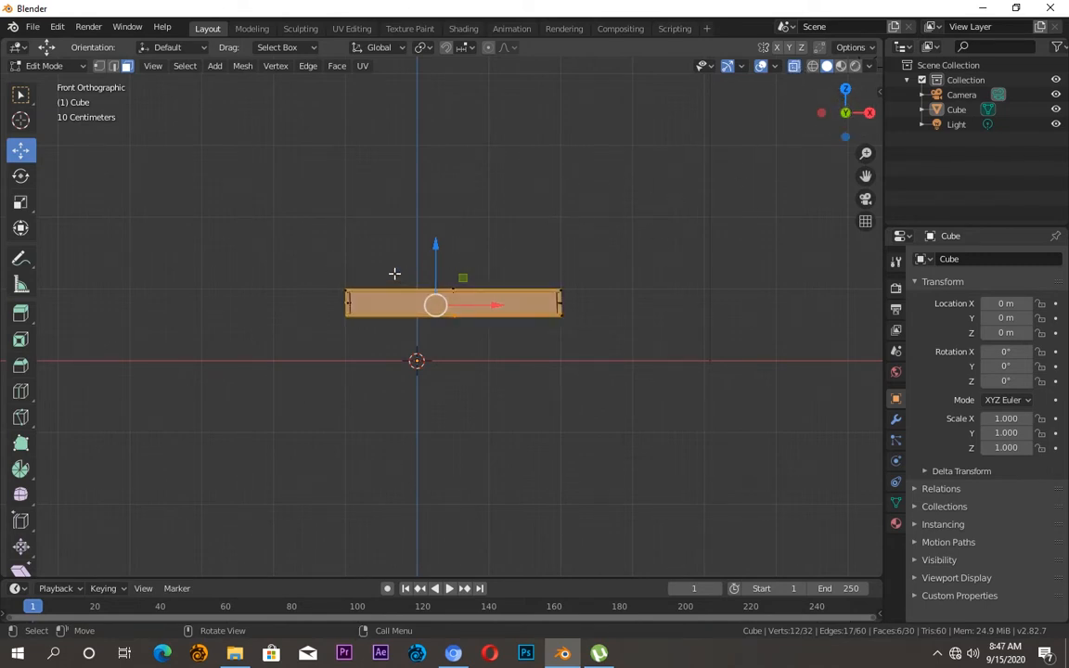
{"action": "left_click_drag", "start_coordinate": [848, 112], "coordinate": [843, 118]}
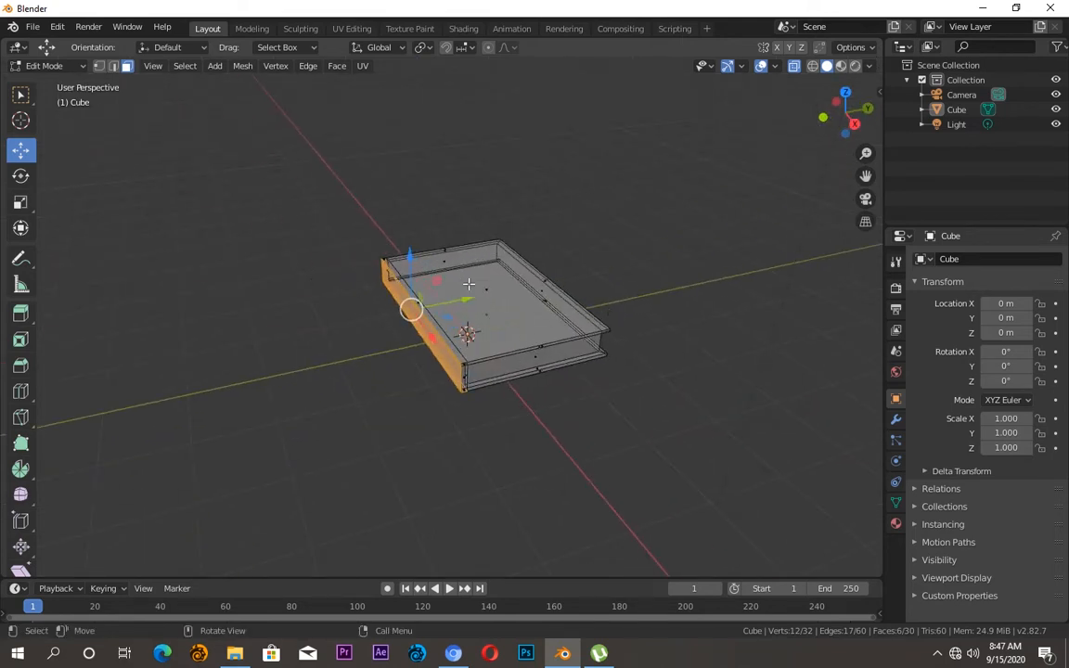
{"action": "key", "text": "KP_1"}
{"action": "left_click_drag", "start_coordinate": [182, 205], "coordinate": [581, 316]}
{"action": "left_click_drag", "start_coordinate": [847, 108], "coordinate": [840, 124]}
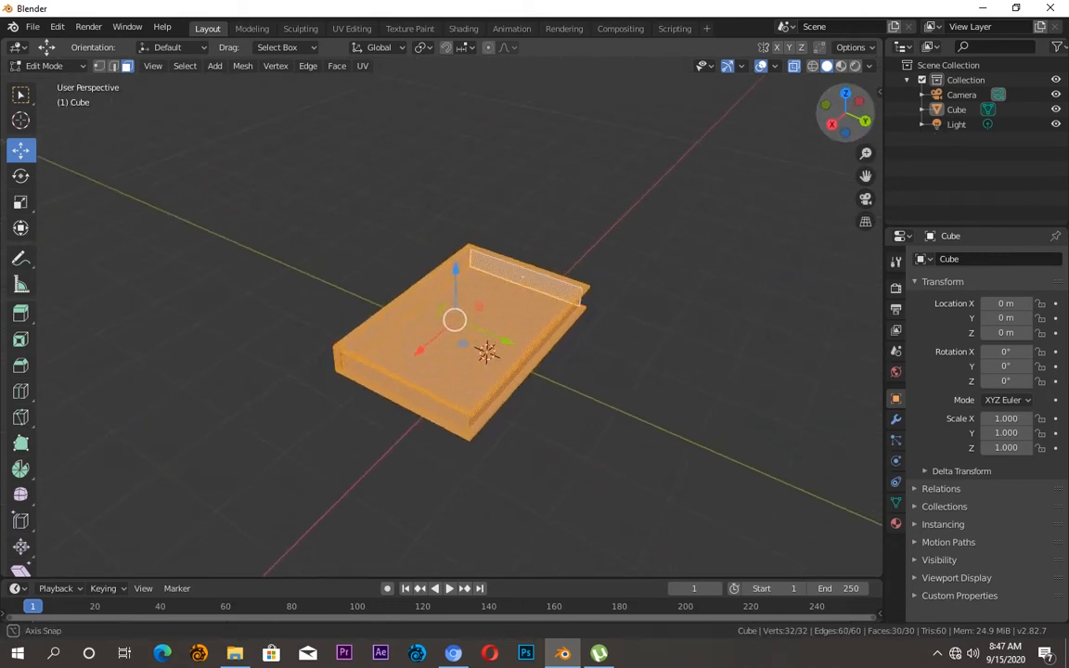
Step: Move the whole book down along Z to rest on the ground line and along X to centre it on the origin, then deselect it
{"action": "key", "text": "KP_1"}
{"action": "left_click_drag", "start_coordinate": [450, 278], "coordinate": [454, 318]}
{"action": "left_click_drag", "start_coordinate": [499, 346], "coordinate": [476, 346]}
{"action": "scroll", "coordinate": [520, 306], "scroll_direction": "up", "scroll_amount": 1}
{"action": "left_click", "coordinate": [188, 94]}
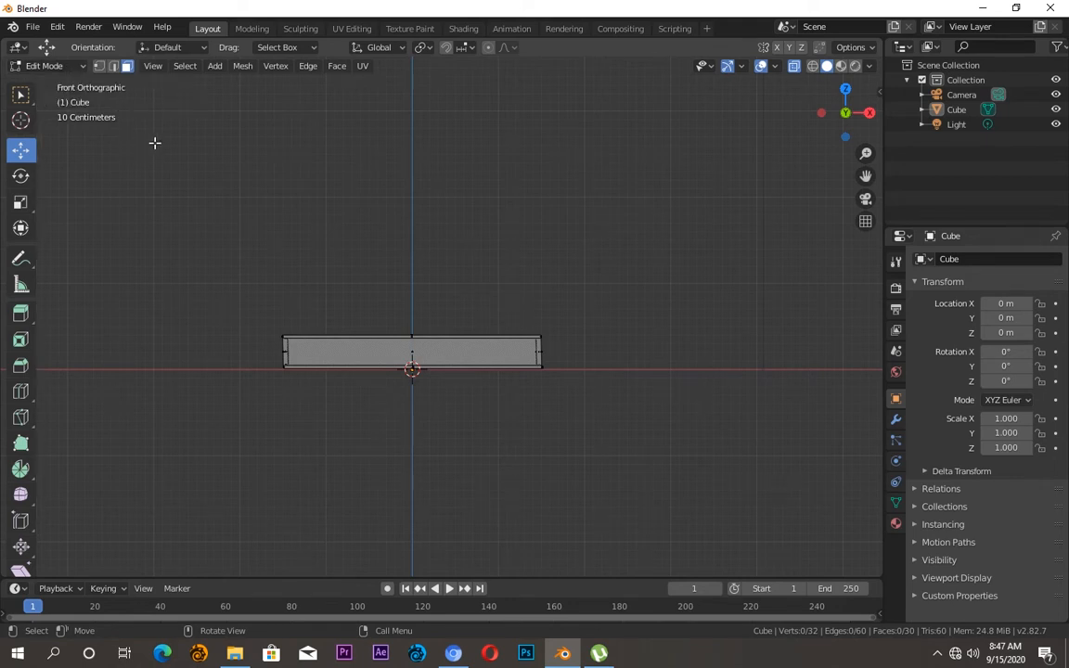
Step: Return to Object Mode, turn off X-ray and examine the finished book shape from several angles
{"action": "key", "text": "Tab"}
{"action": "left_click_drag", "start_coordinate": [849, 110], "coordinate": [805, 73]}
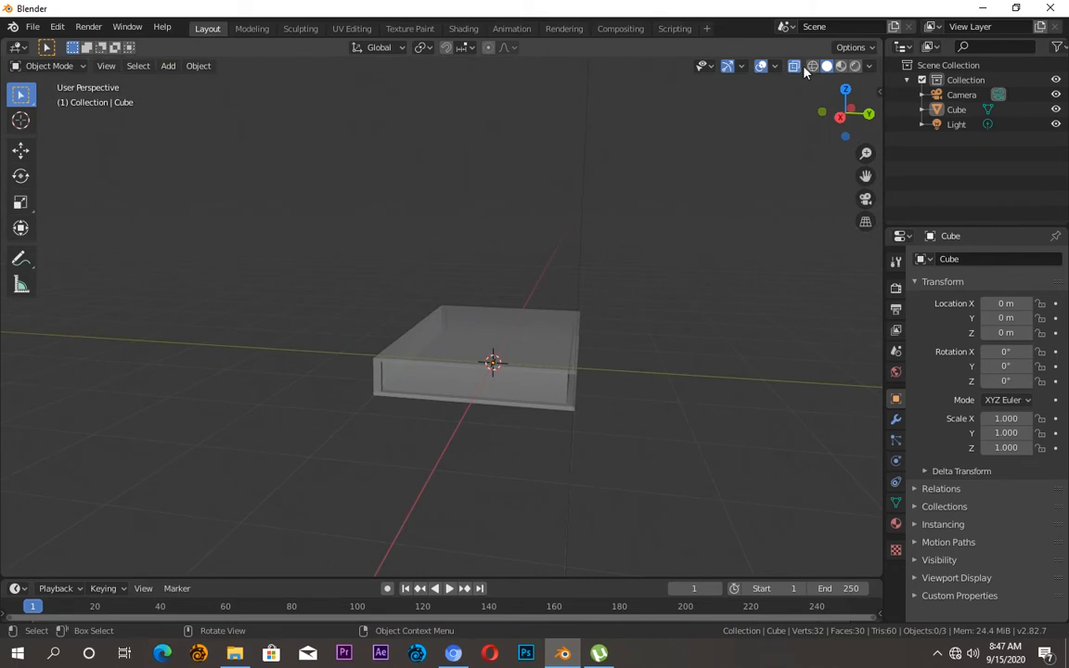
{"action": "left_click", "coordinate": [795, 66]}
{"action": "left_click_drag", "start_coordinate": [840, 116], "coordinate": [815, 169]}
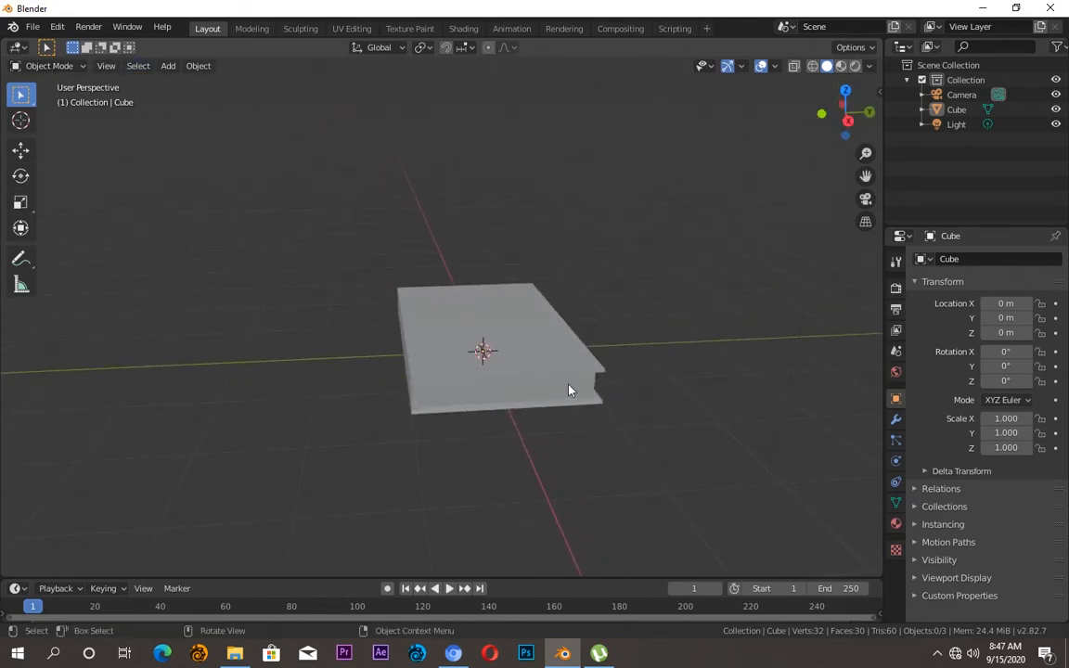
{"action": "scroll", "coordinate": [556, 396], "scroll_direction": "up", "scroll_amount": 3}
{"action": "mouse_move", "coordinate": [845, 113]}
{"action": "left_mouse_down"}
{"action": "mouse_move", "coordinate": [835, 122]}
{"action": "mouse_move", "coordinate": [840, 115]}
{"action": "left_mouse_up"}
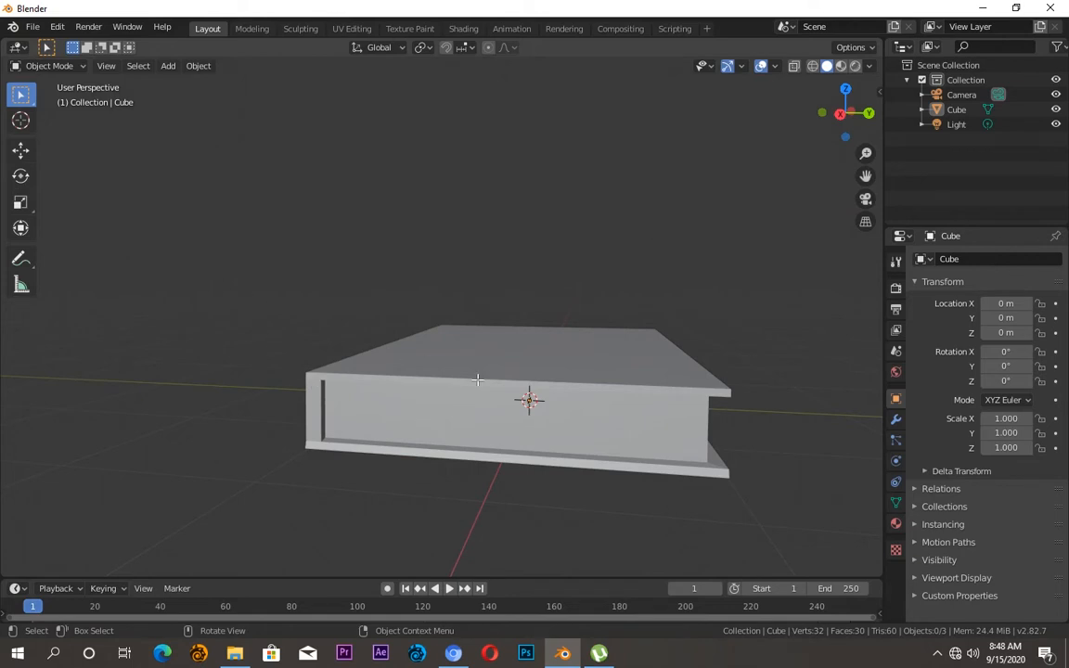
Step: In Edit Mode, select the book's entire mesh and bevel its edges with a 0.01 m offset
{"action": "key", "text": "Tab"}
{"action": "left_click", "coordinate": [125, 67]}
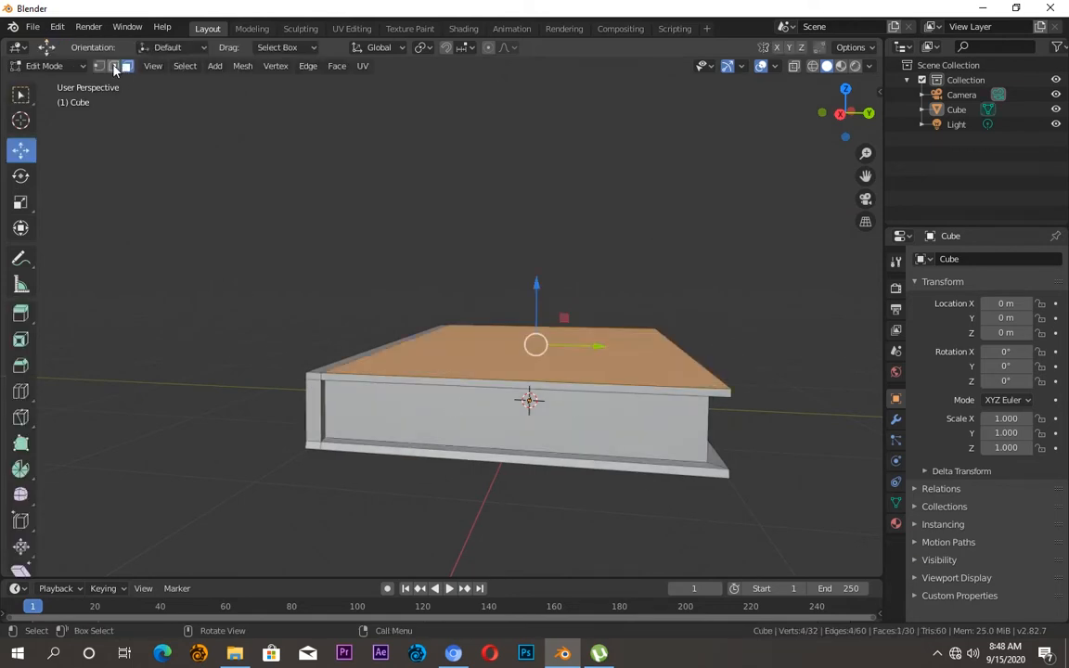
{"action": "key", "text": "a"}
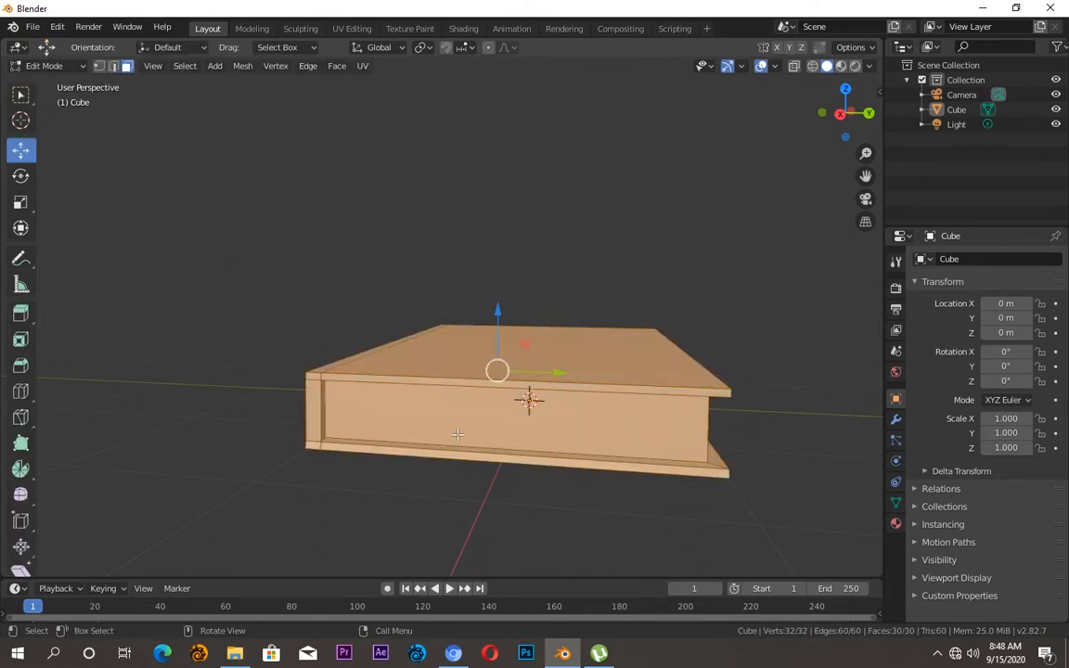
{"action": "key", "text": "ctrl"}
{"action": "key", "text": "ctrl+b"}
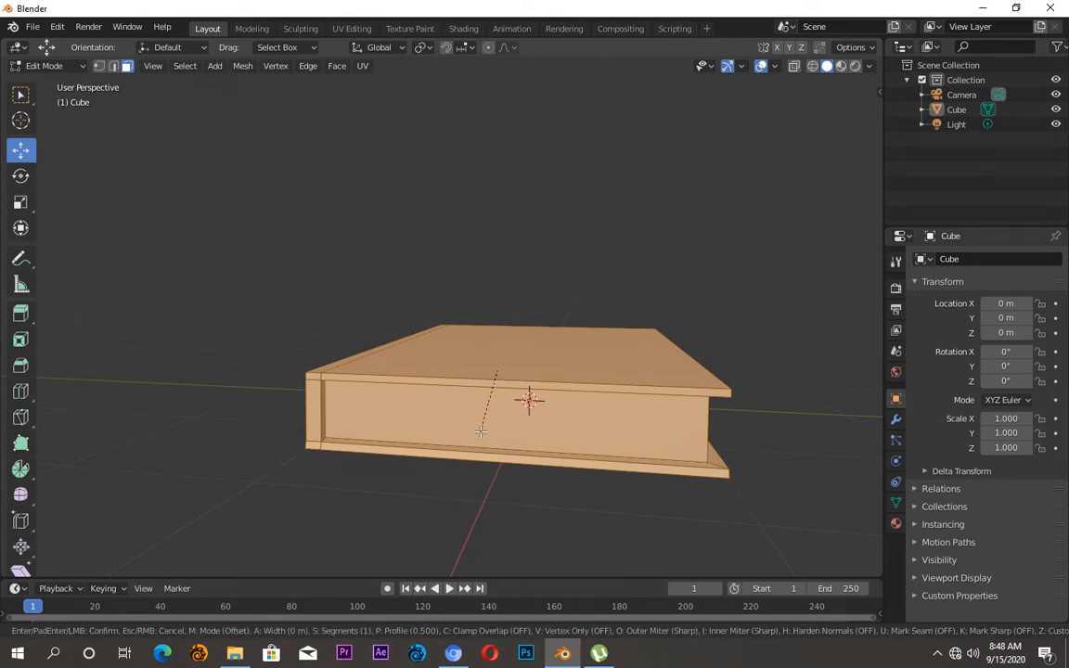
{"action": "left_click", "coordinate": [473, 434]}
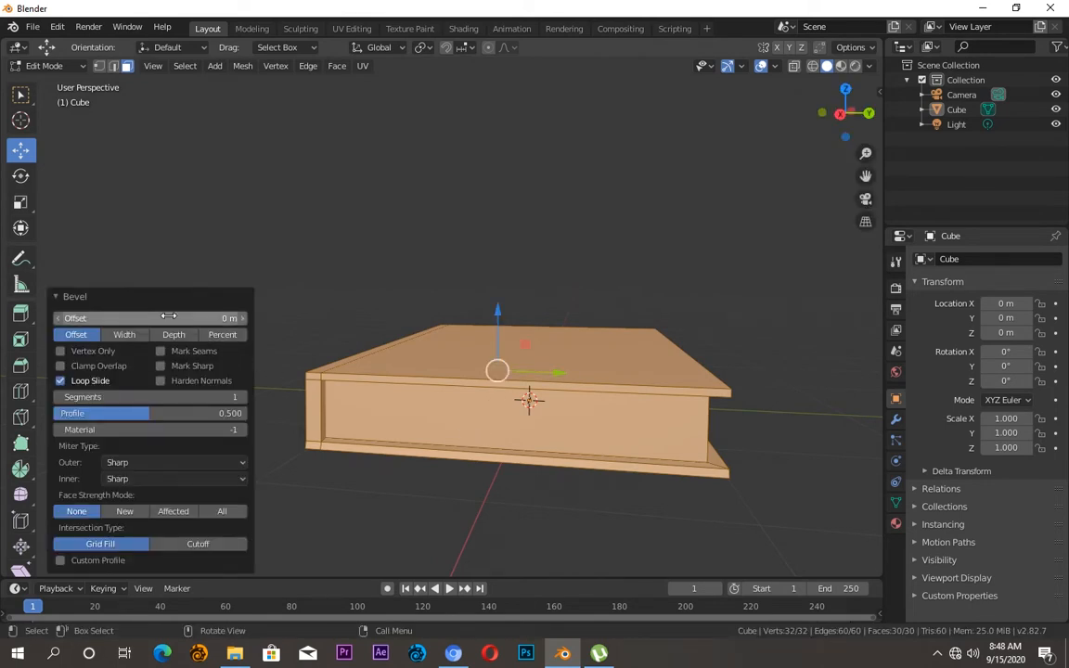
{"action": "left_click", "coordinate": [242, 318]}
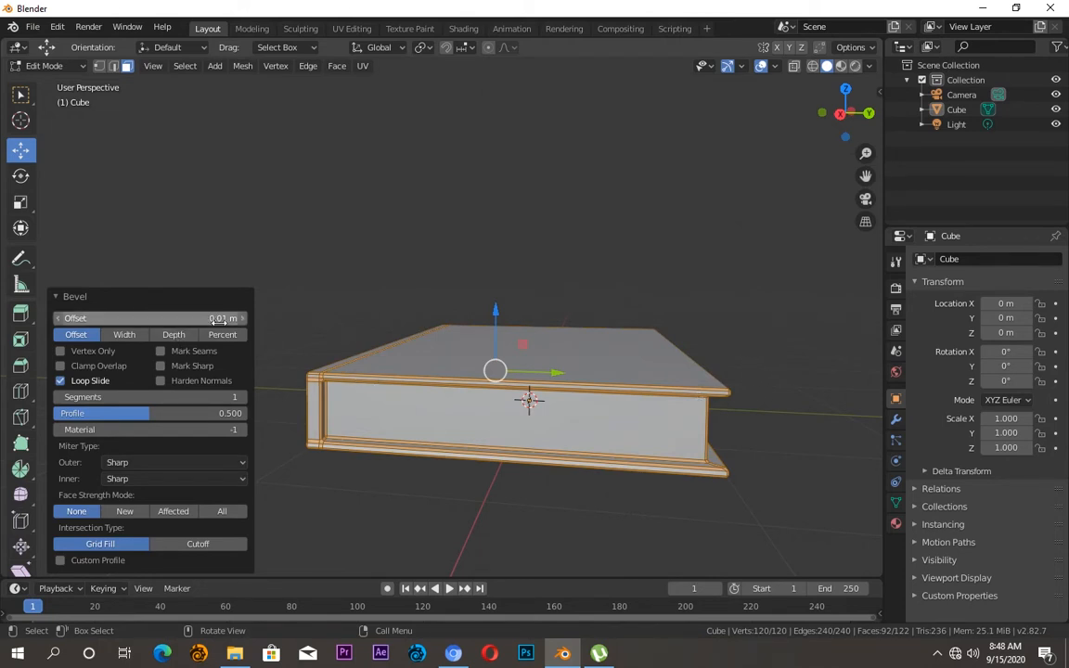
Step: Deselect the mesh, return to Object Mode and examine the bevelled book from other angles
{"action": "key", "text": "alt+a"}
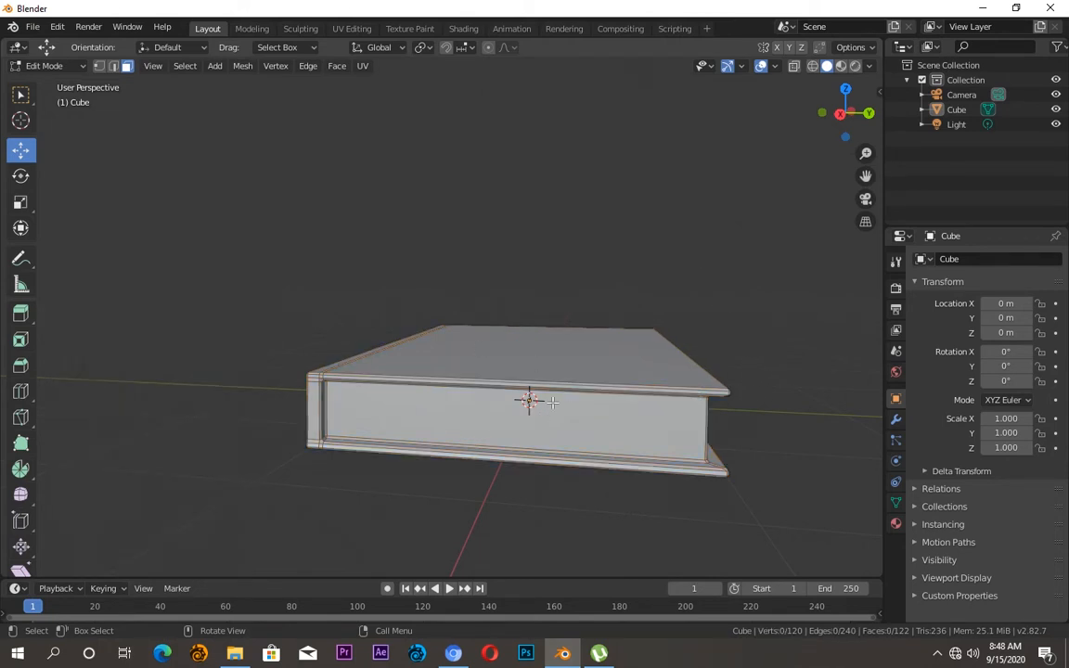
{"action": "left_click_drag", "start_coordinate": [846, 113], "coordinate": [882, 108]}
{"action": "key", "text": "Tab"}
{"action": "mouse_move", "coordinate": [866, 176]}
{"action": "left_mouse_down"}
{"action": "mouse_move", "coordinate": [849, 159]}
{"action": "mouse_move", "coordinate": [866, 176]}
{"action": "left_mouse_up"}
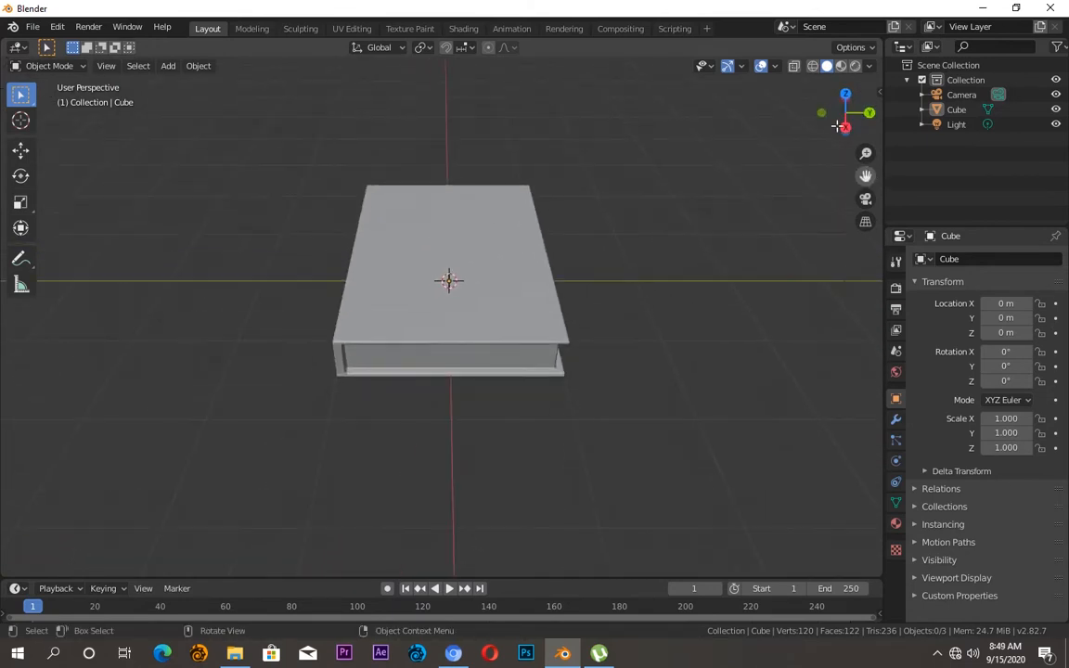
Step: Open the UV Editing workspace, return to Object Mode, show the material settings and select the book
{"action": "left_click", "coordinate": [360, 28]}
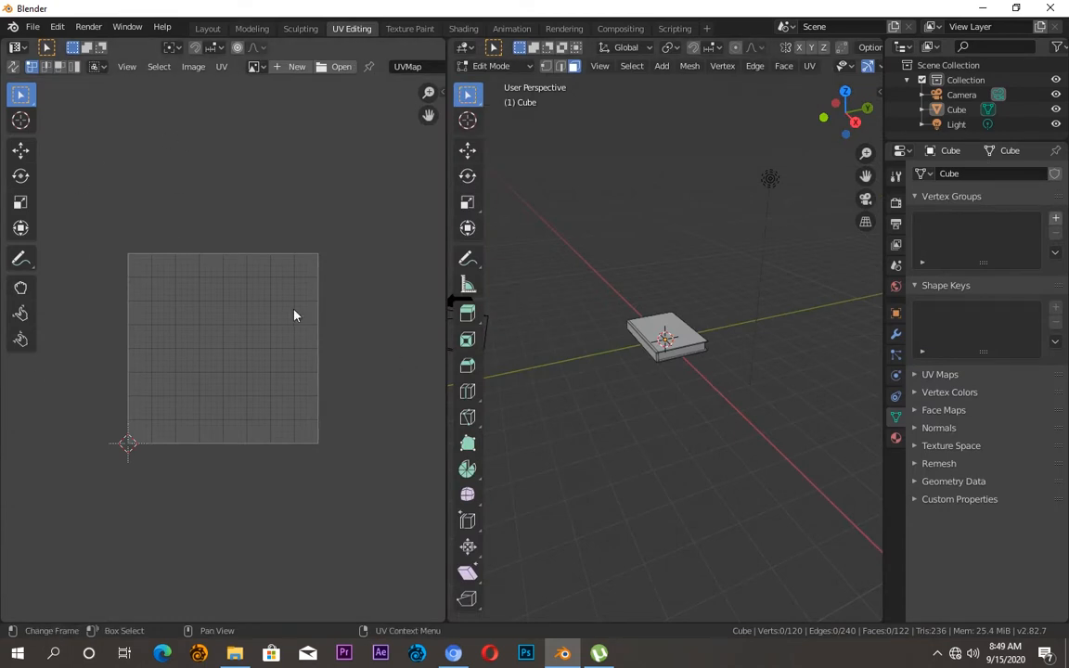
{"action": "scroll", "coordinate": [668, 373], "scroll_direction": "up", "scroll_amount": 6}
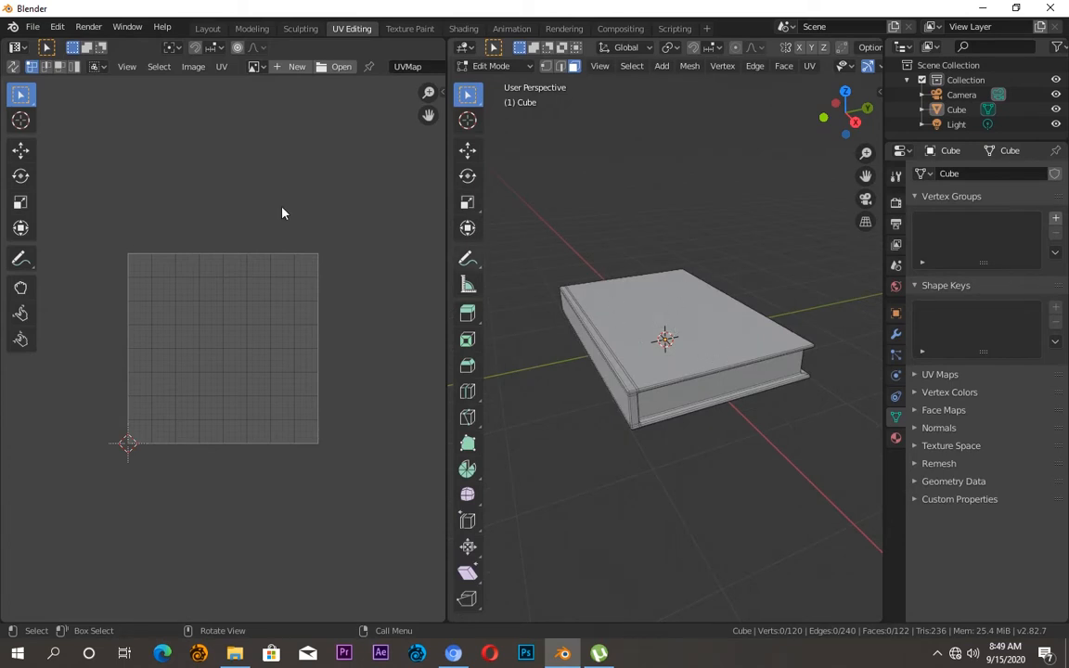
{"action": "key", "text": "Tab"}
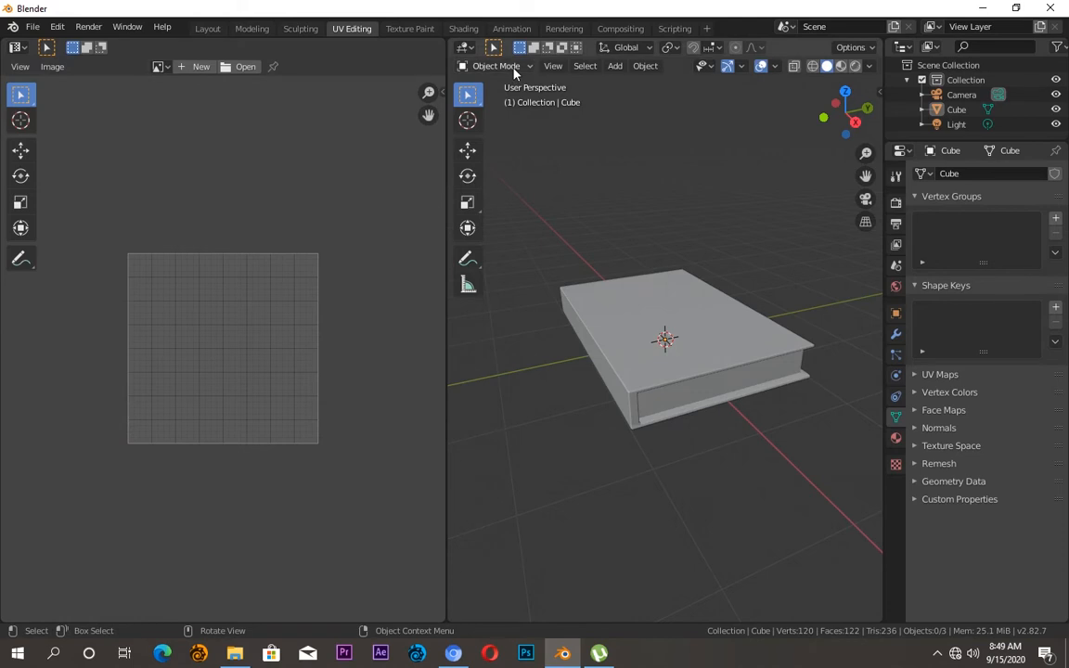
{"action": "left_click", "coordinate": [895, 438]}
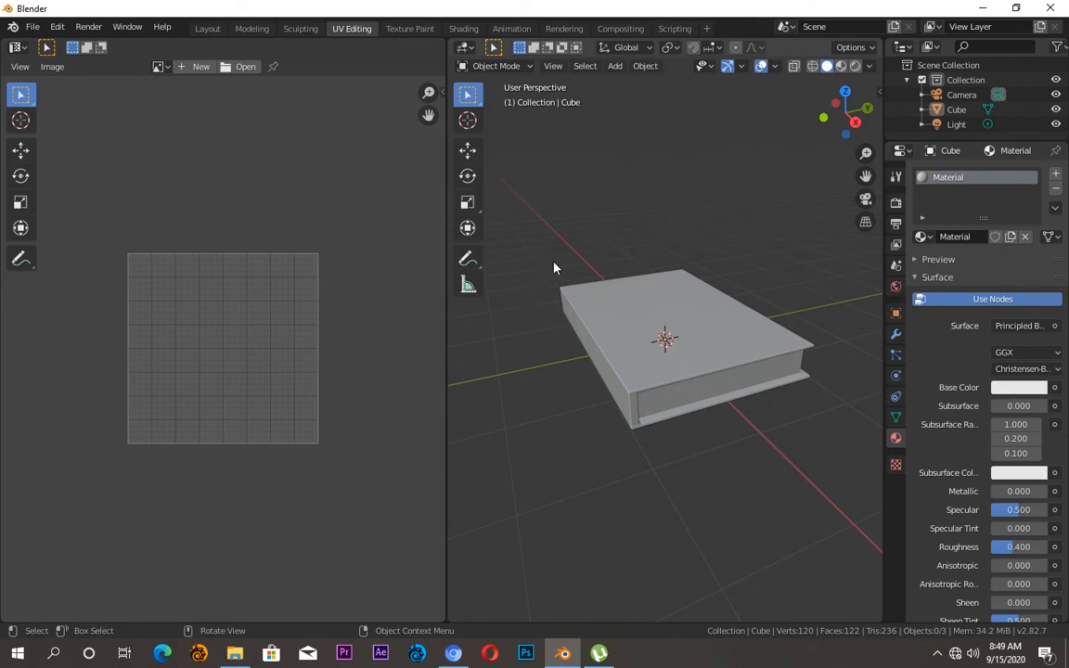
{"action": "left_click", "coordinate": [670, 333]}
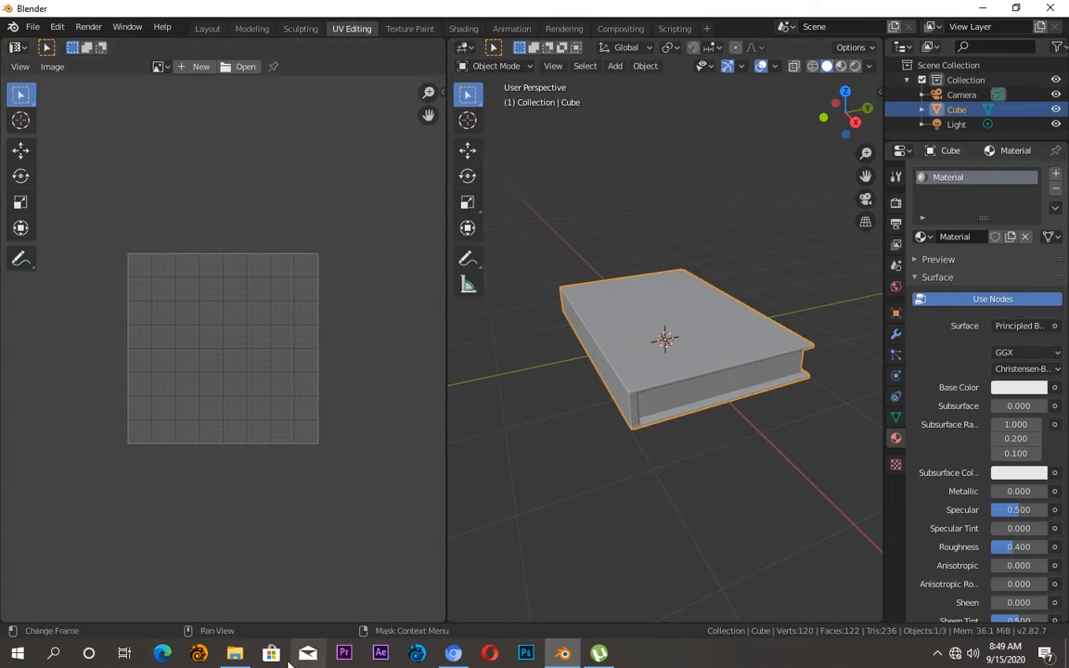
Step: Load book-texture.png from the Image Textures folder into the image editor and fit the whole image in view
{"action": "left_click", "coordinate": [235, 654]}
{"action": "left_click_drag", "start_coordinate": [738, 208], "coordinate": [251, 232]}
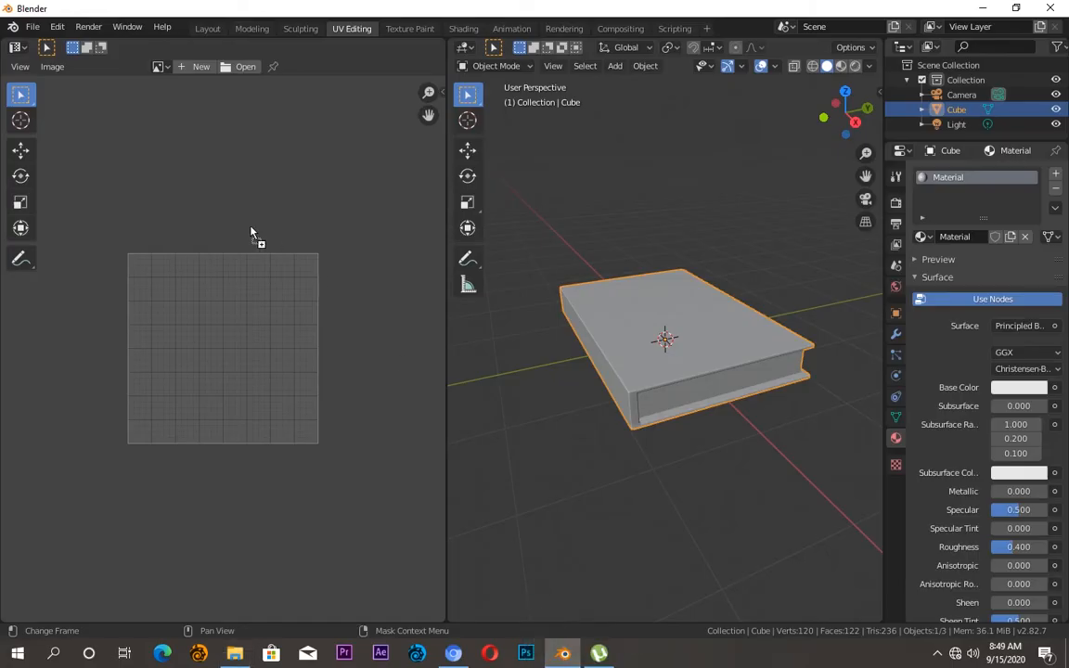
{"action": "left_click_drag", "start_coordinate": [202, 364], "coordinate": [203, 364]}
{"action": "scroll", "coordinate": [245, 301], "scroll_direction": "down", "scroll_amount": 2}
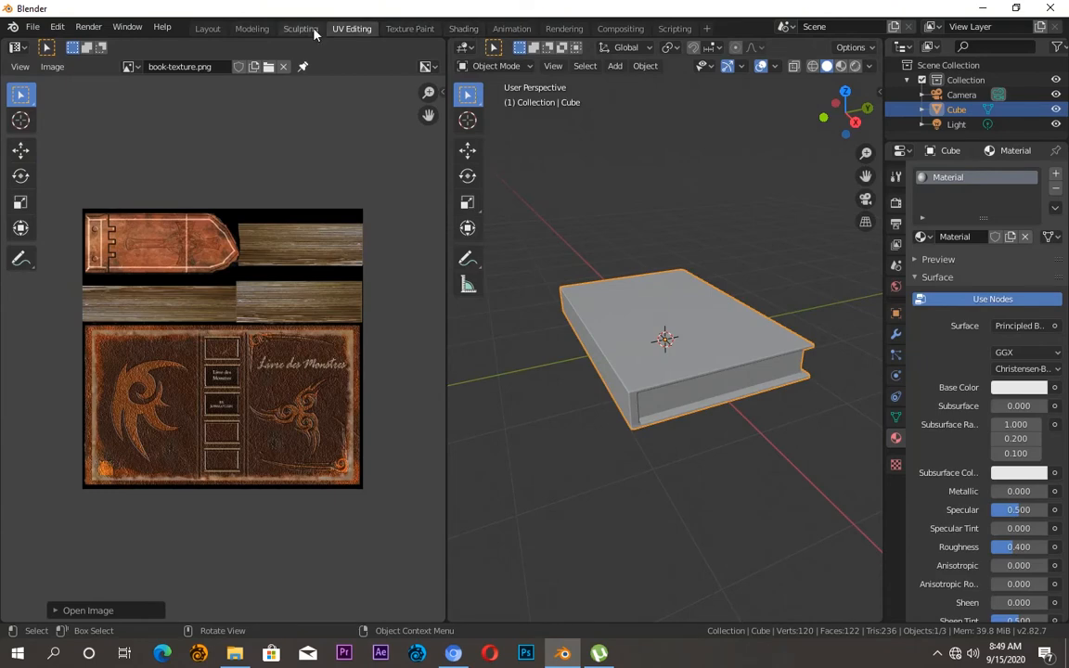
Step: In the Shading workspace, add book-texture.png from the Image Textures folder as an image node in the book's material
{"action": "left_click", "coordinate": [465, 29]}
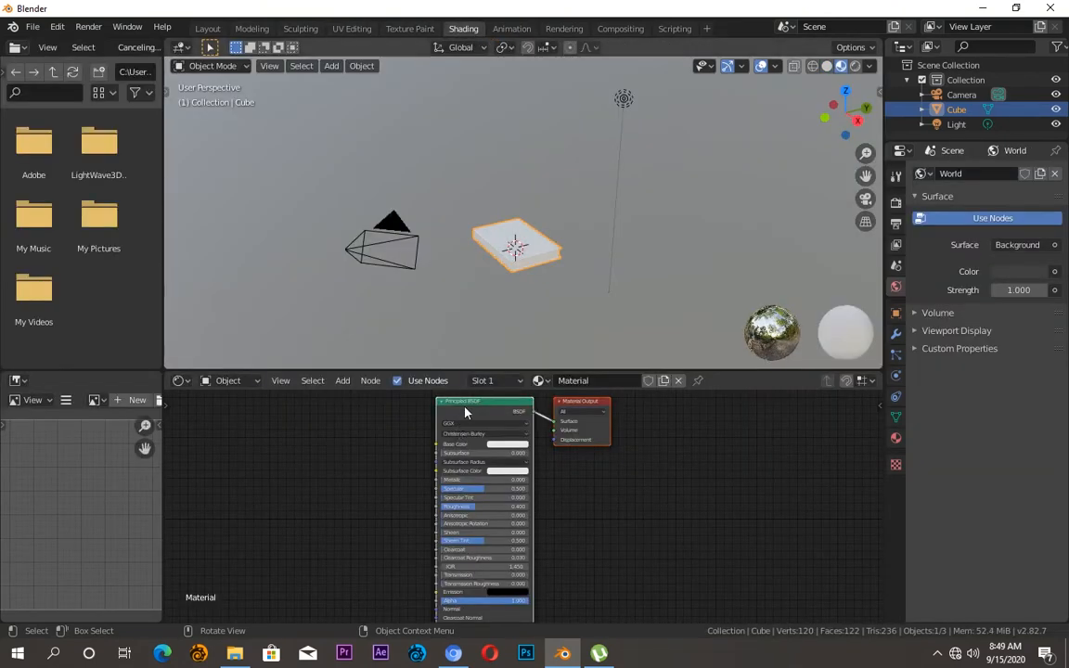
{"action": "left_click", "coordinate": [235, 653]}
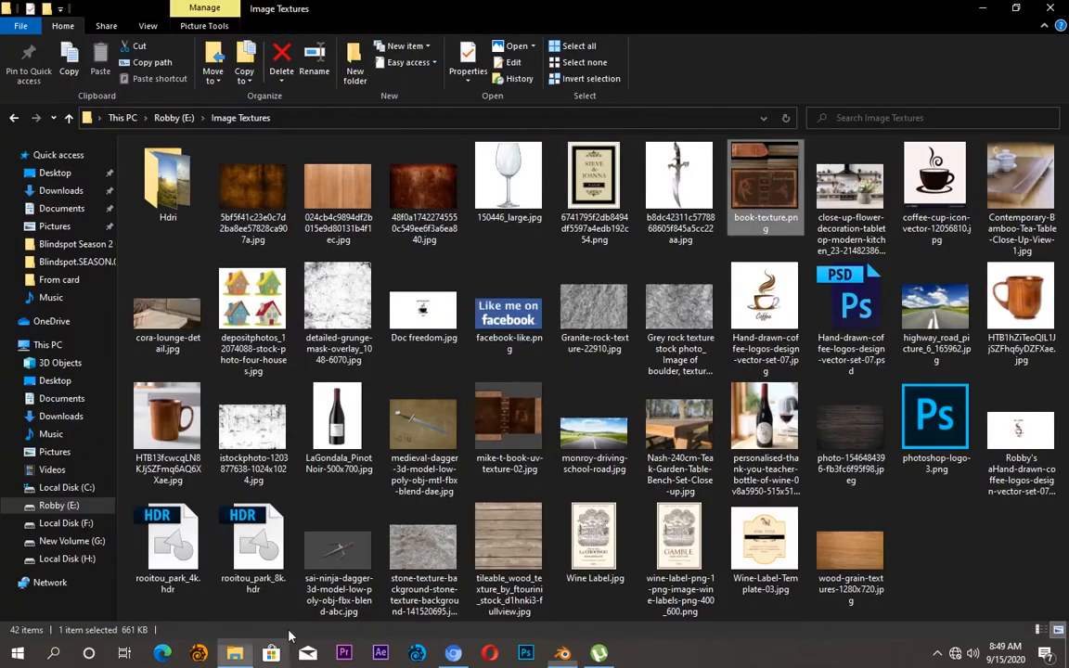
{"action": "left_click_drag", "start_coordinate": [692, 176], "coordinate": [557, 599]}
{"action": "left_click_drag", "start_coordinate": [306, 469], "coordinate": [307, 464]}
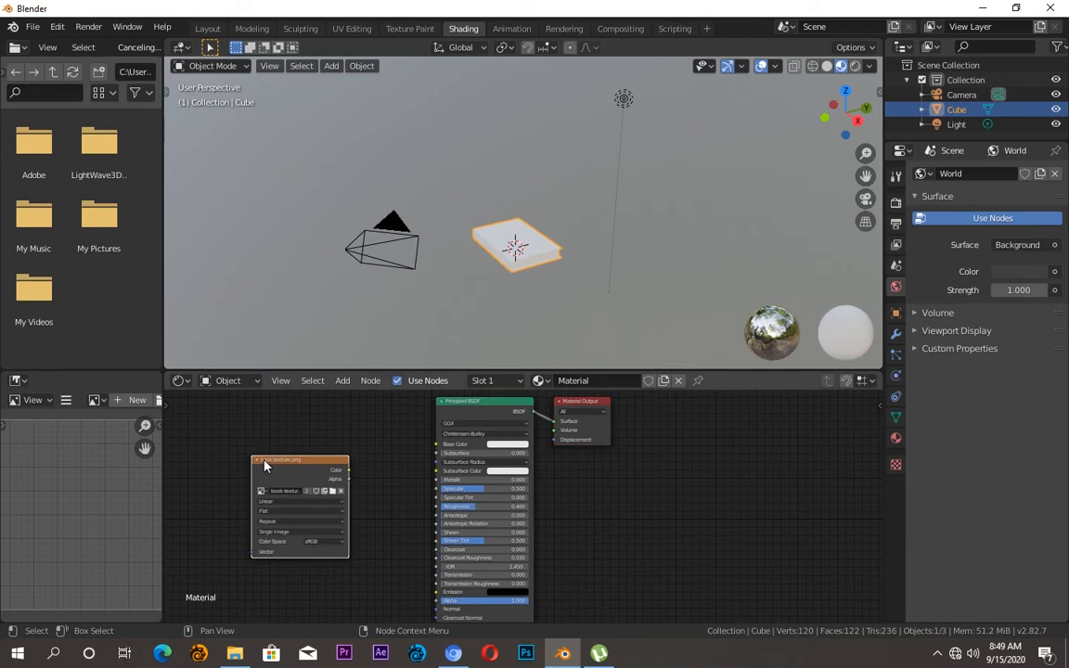
Step: Position the book-texture.png node beside the Principled BSDF, connect its Color output to Base Color and inspect the textured book
{"action": "left_click", "coordinate": [327, 421]}
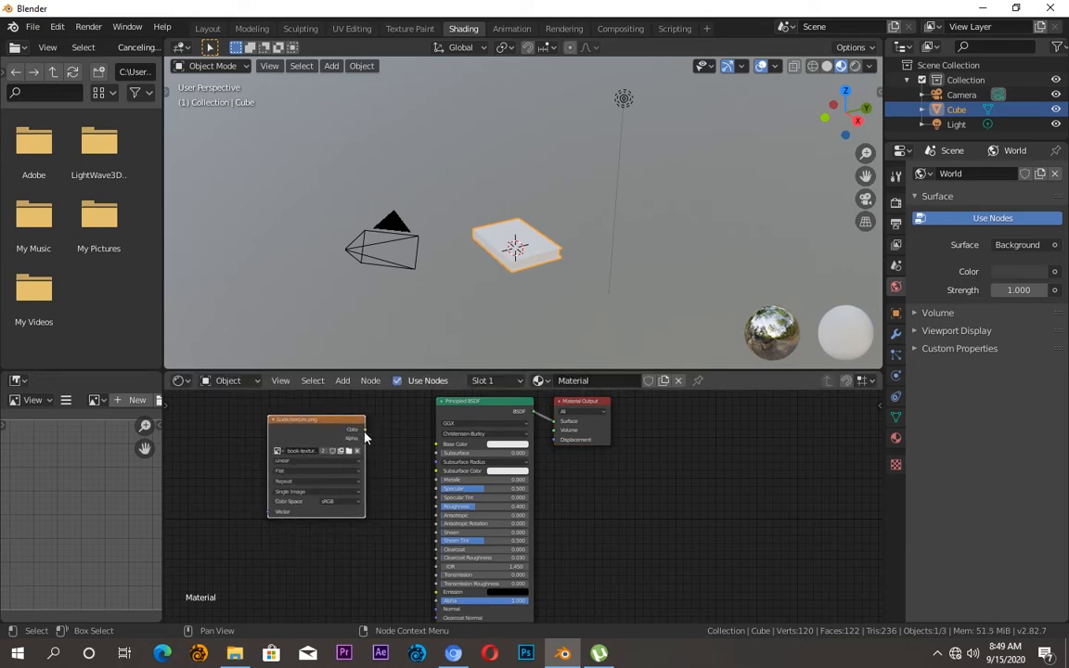
{"action": "left_click_drag", "start_coordinate": [365, 431], "coordinate": [437, 449]}
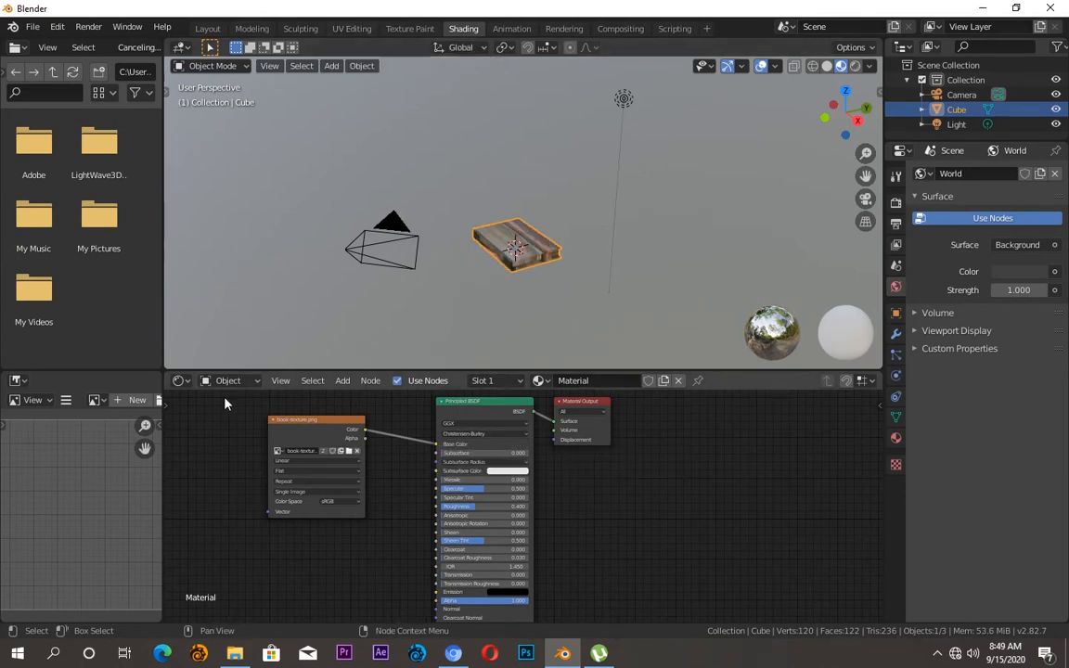
{"action": "scroll", "coordinate": [524, 283], "scroll_direction": "up", "scroll_amount": 5}
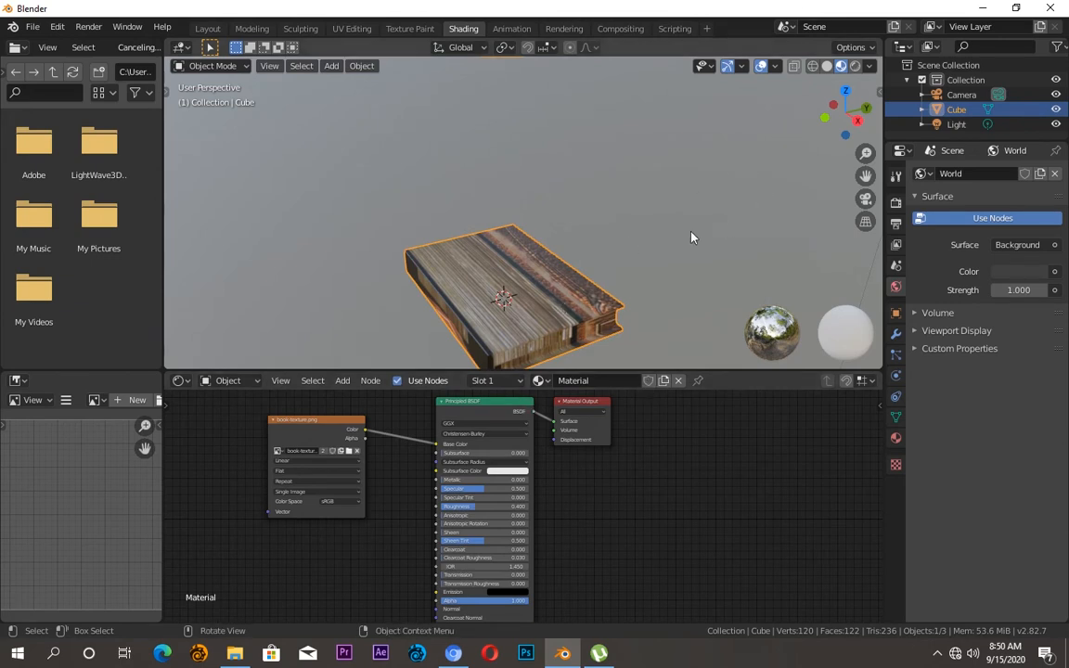
{"action": "left_click_drag", "start_coordinate": [866, 176], "coordinate": [895, 91]}
{"action": "scroll", "coordinate": [118, 462], "scroll_direction": "down", "scroll_amount": 2}
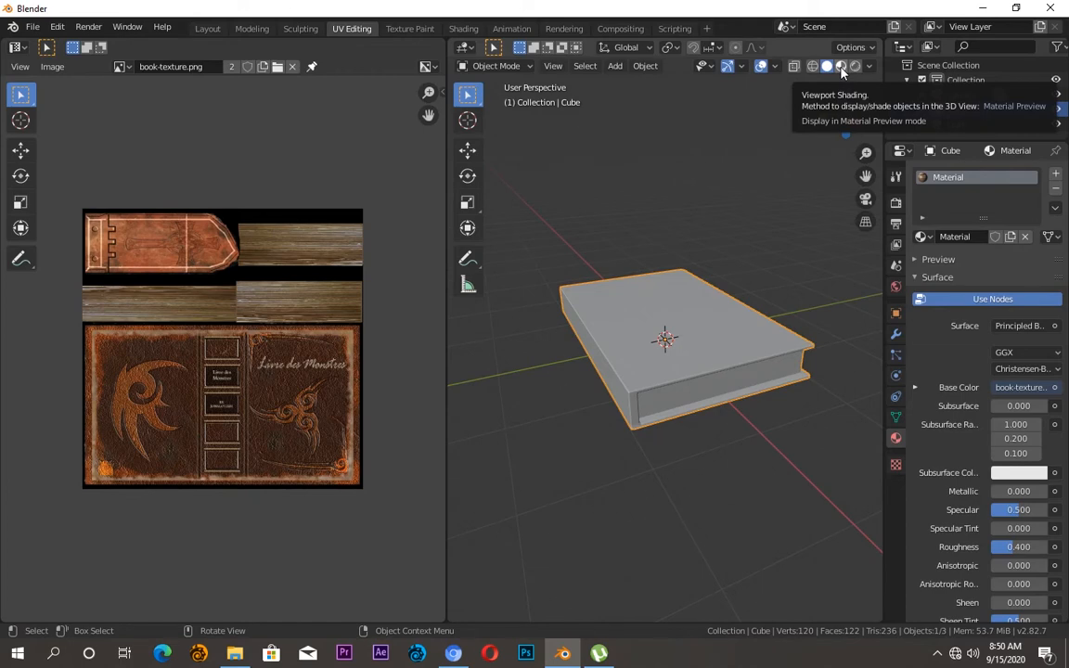
Step: Back in the UV Editing workspace, set the viewport to Material Preview shading and put the book in Edit Mode
{"action": "left_click", "coordinate": [841, 67]}
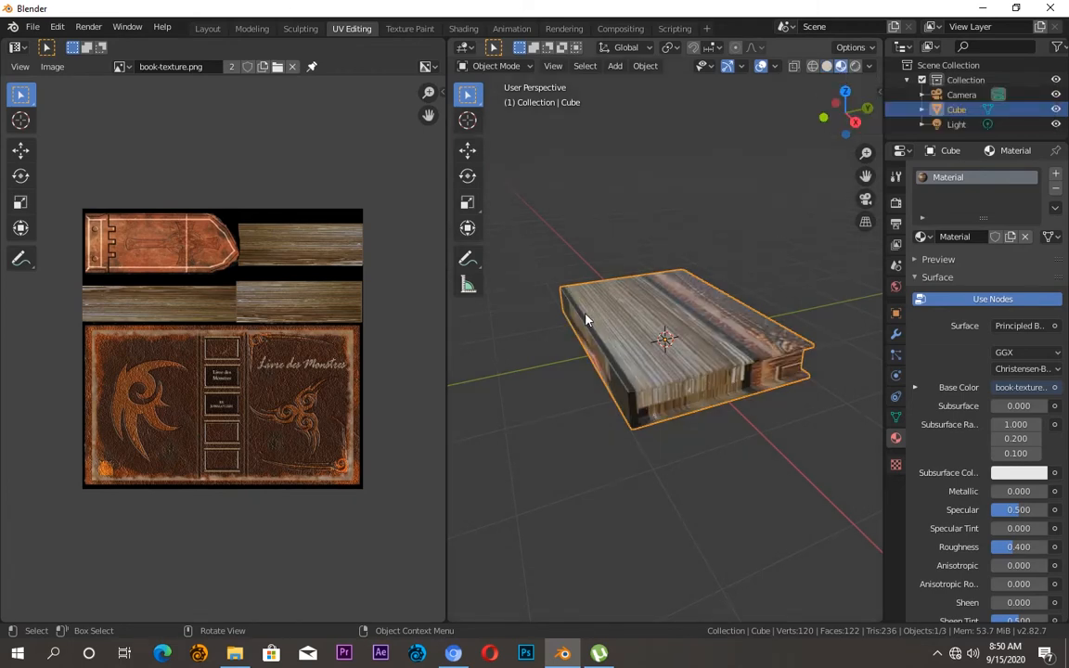
{"action": "left_click", "coordinate": [501, 67]}
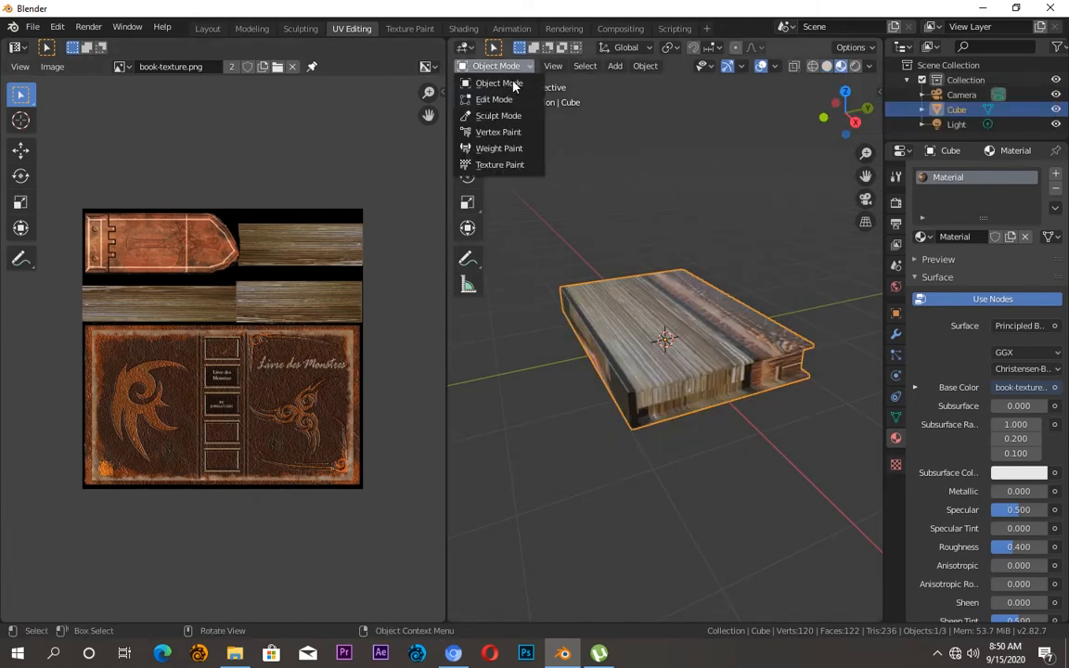
{"action": "left_click", "coordinate": [494, 99]}
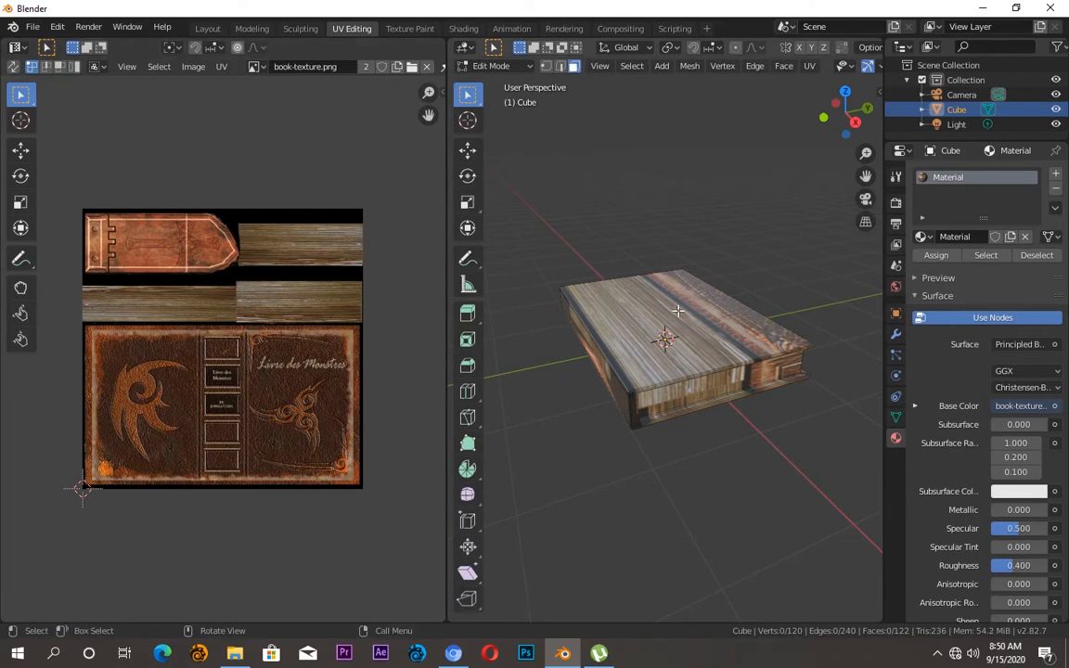
Step: Select the outer faces of both covers and the spine, including the underside, and unwrap them onto book-texture.png
{"action": "left_click_drag", "start_coordinate": [845, 113], "coordinate": [670, 307]}
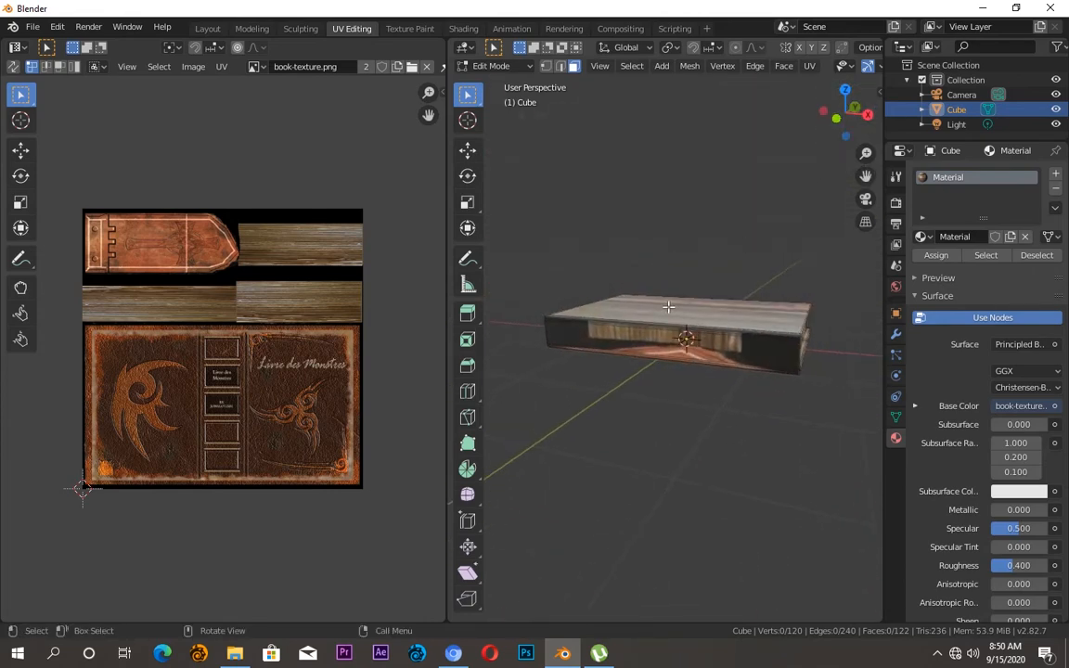
{"action": "left_click_drag", "start_coordinate": [609, 277], "coordinate": [717, 385]}
{"action": "left_click_drag", "start_coordinate": [847, 114], "coordinate": [836, 133]}
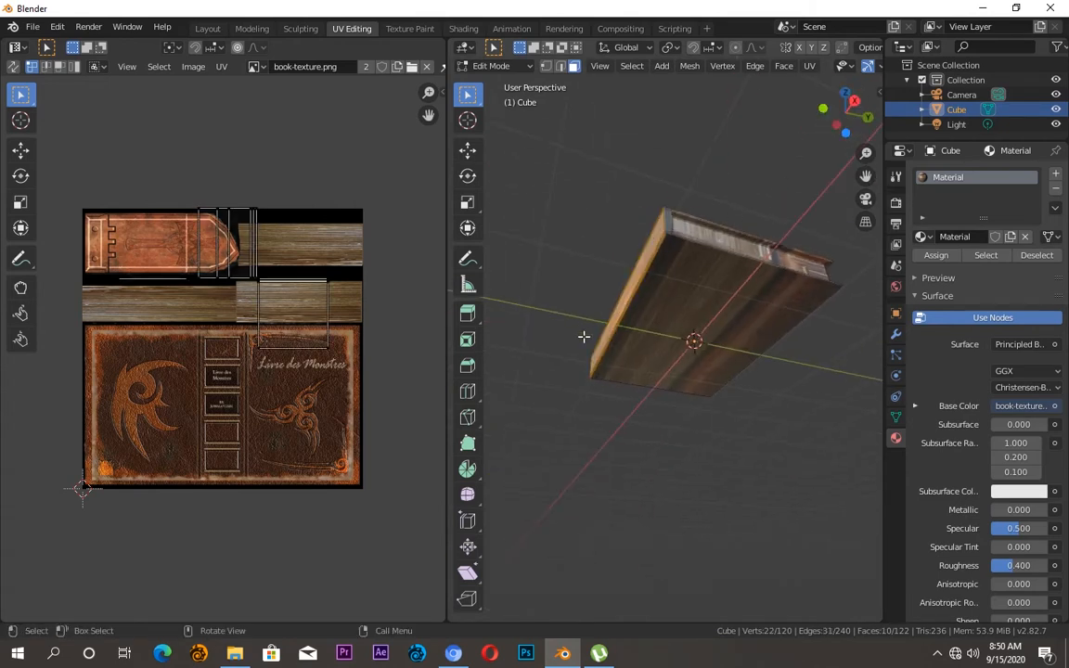
{"action": "left_click_drag", "start_coordinate": [604, 270], "coordinate": [688, 309], "text": "shift"}
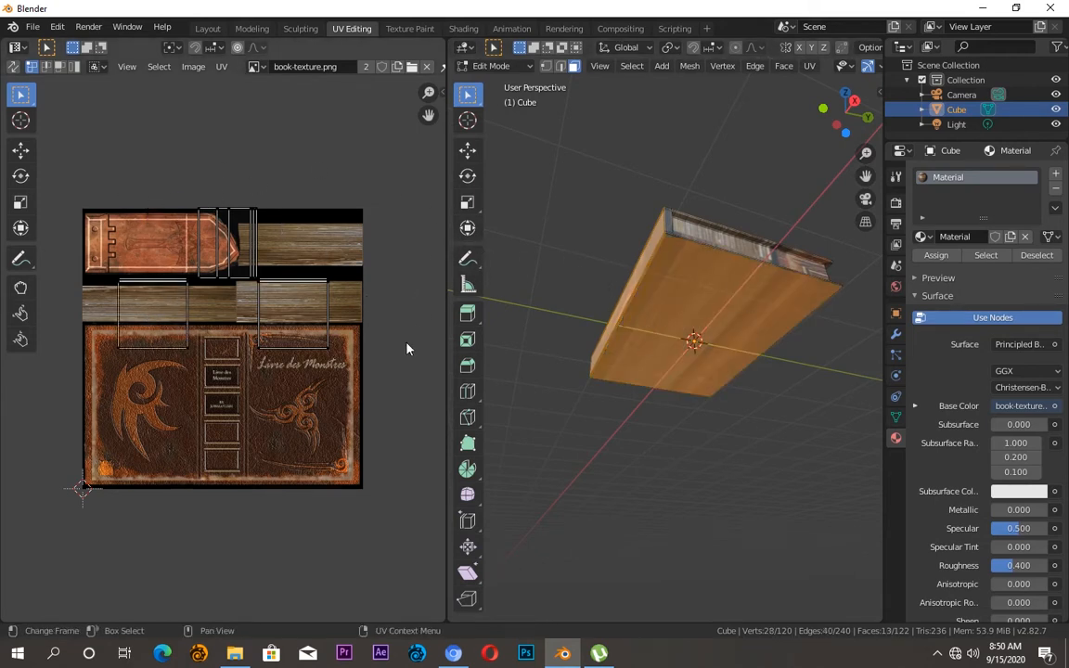
{"action": "left_click", "coordinate": [809, 66]}
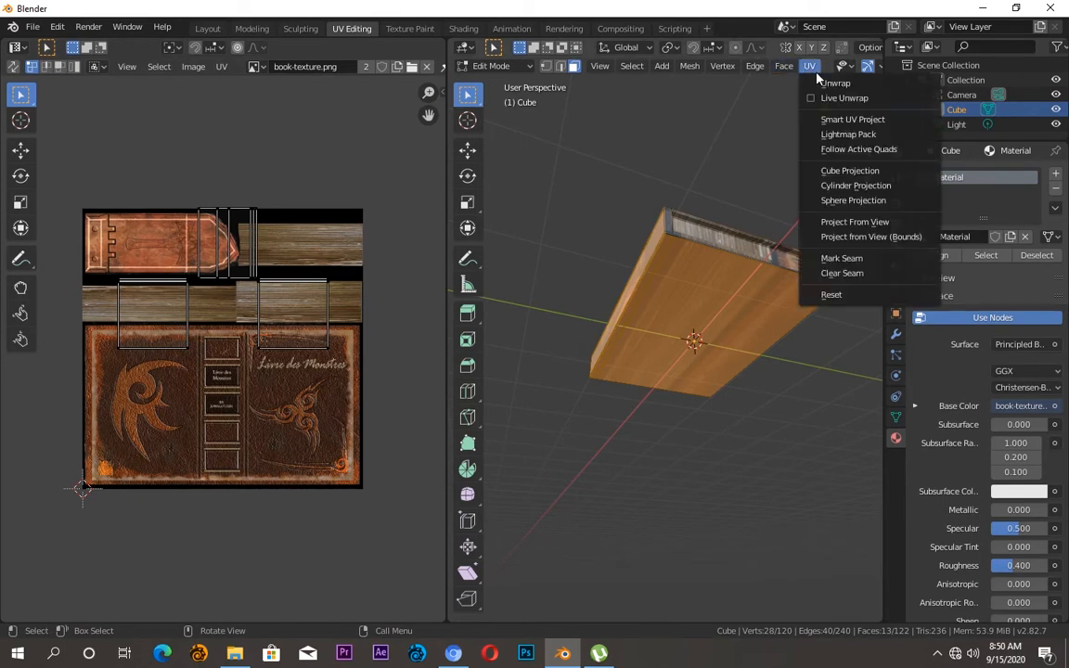
{"action": "left_click", "coordinate": [804, 82]}
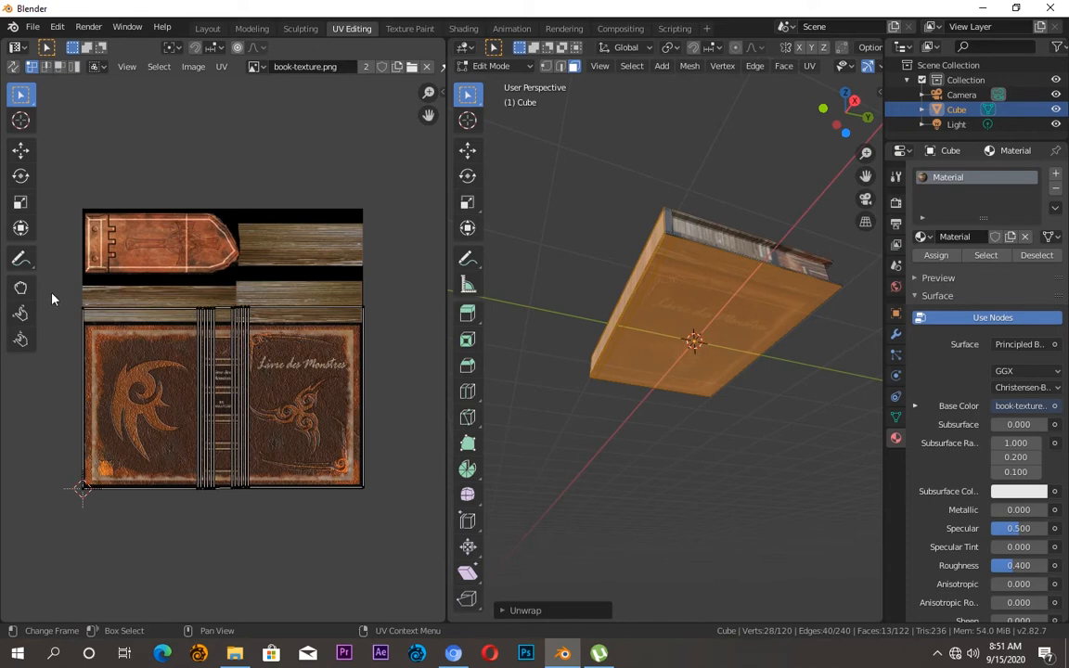
Step: Move the upper row of UV points down to the cover artwork's upper edge and inspect both book covers
{"action": "left_click", "coordinate": [21, 149]}
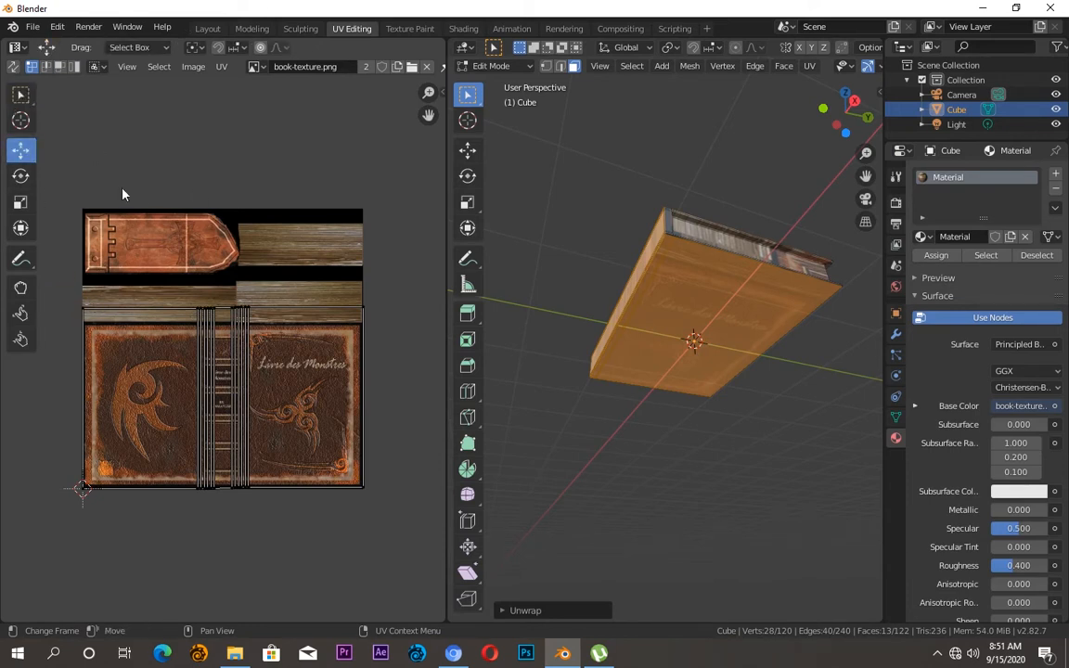
{"action": "left_click_drag", "start_coordinate": [135, 313], "coordinate": [354, 293]}
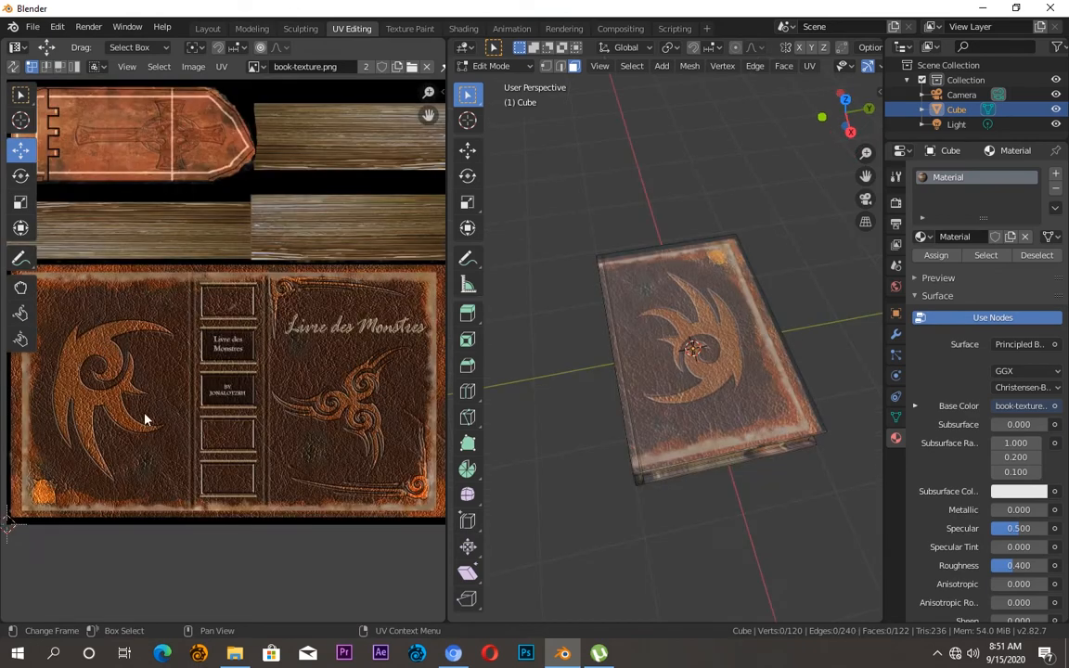
{"action": "left_click_drag", "start_coordinate": [846, 113], "coordinate": [685, 322]}
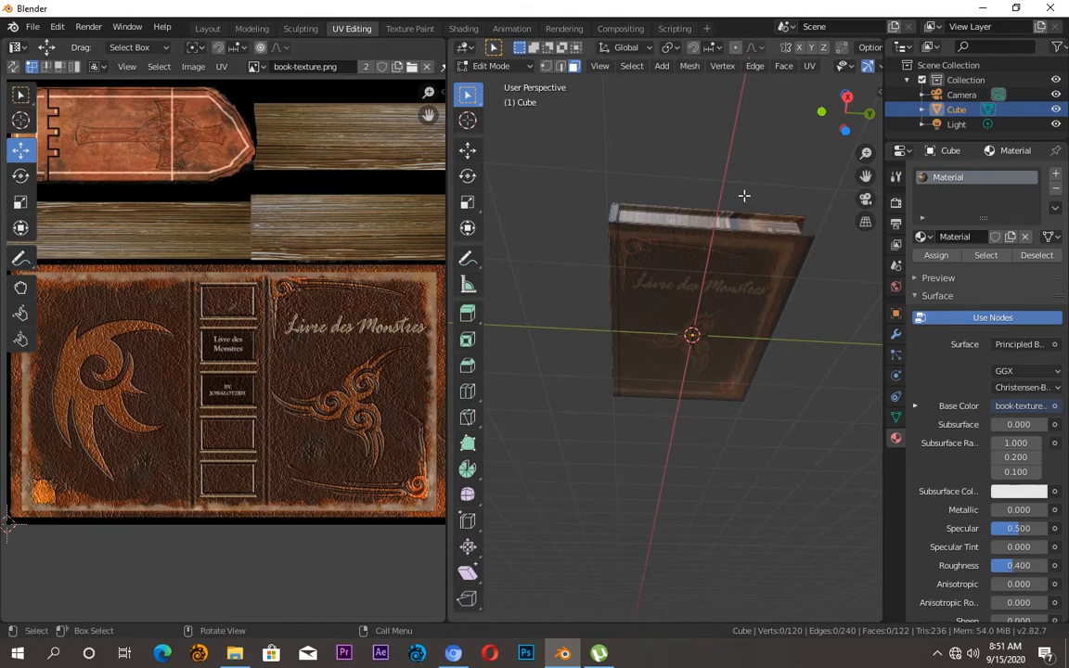
{"action": "left_click_drag", "start_coordinate": [844, 112], "coordinate": [690, 242]}
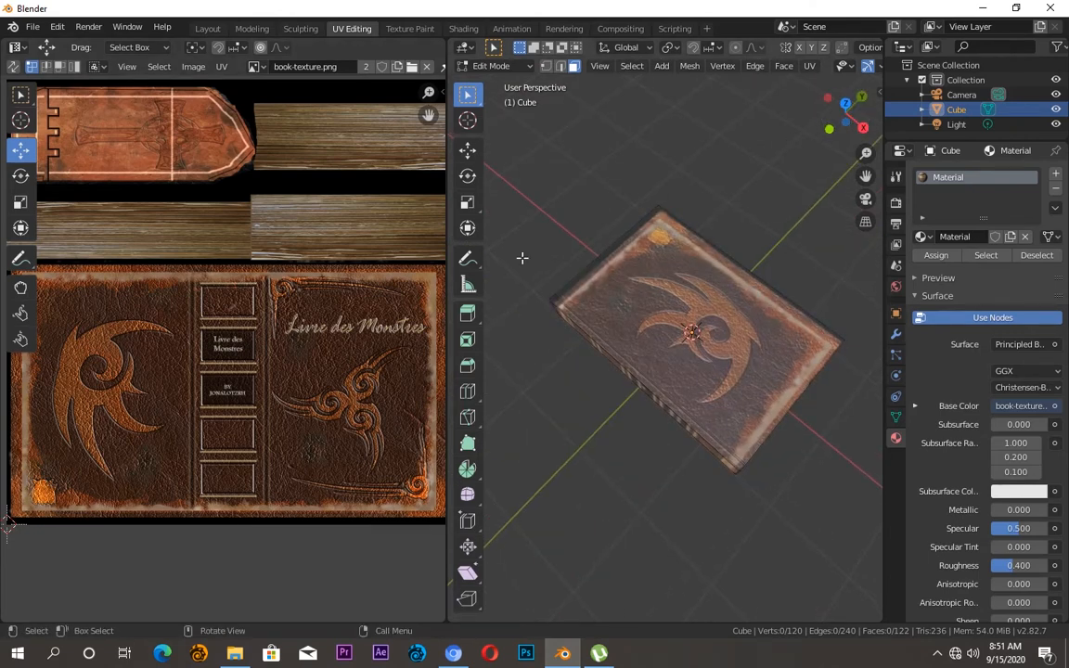
Step: Reselect the outer cover and spine faces and move the UV layout's left column of points inward to the cover artwork's left edge
{"action": "left_click_drag", "start_coordinate": [538, 350], "coordinate": [650, 348]}
{"action": "left_click_drag", "start_coordinate": [847, 109], "coordinate": [694, 311]}
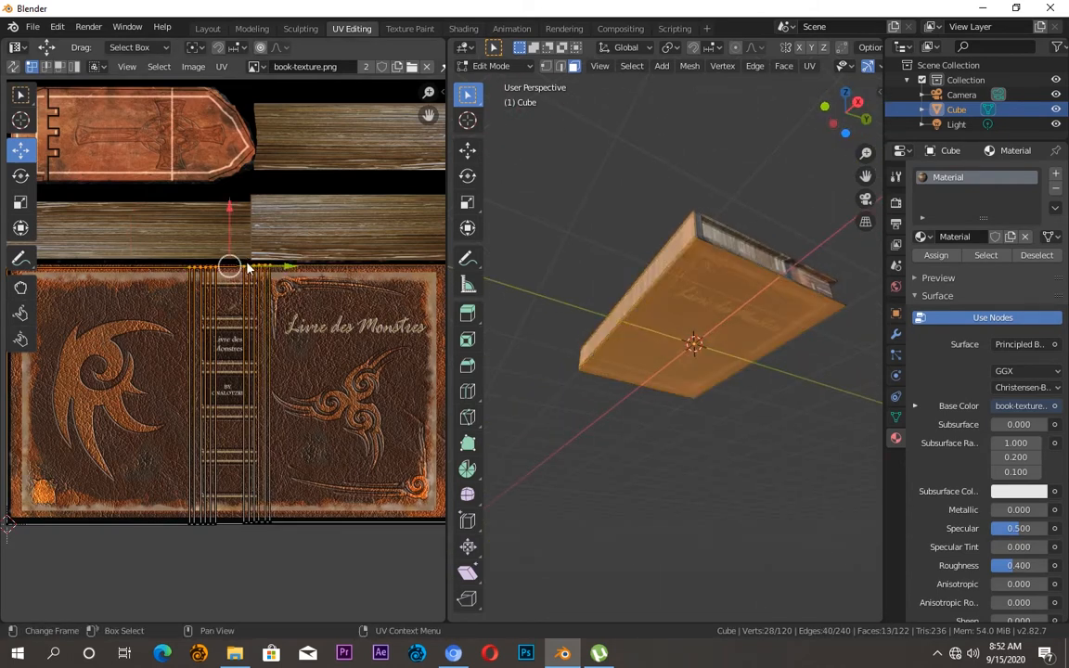
{"action": "left_click_drag", "start_coordinate": [430, 114], "coordinate": [500, 81]}
{"action": "left_click_drag", "start_coordinate": [65, 202], "coordinate": [102, 499]}
{"action": "left_click_drag", "start_coordinate": [135, 365], "coordinate": [143, 359]}
{"action": "scroll", "coordinate": [246, 469], "scroll_direction": "down", "scroll_amount": 4}
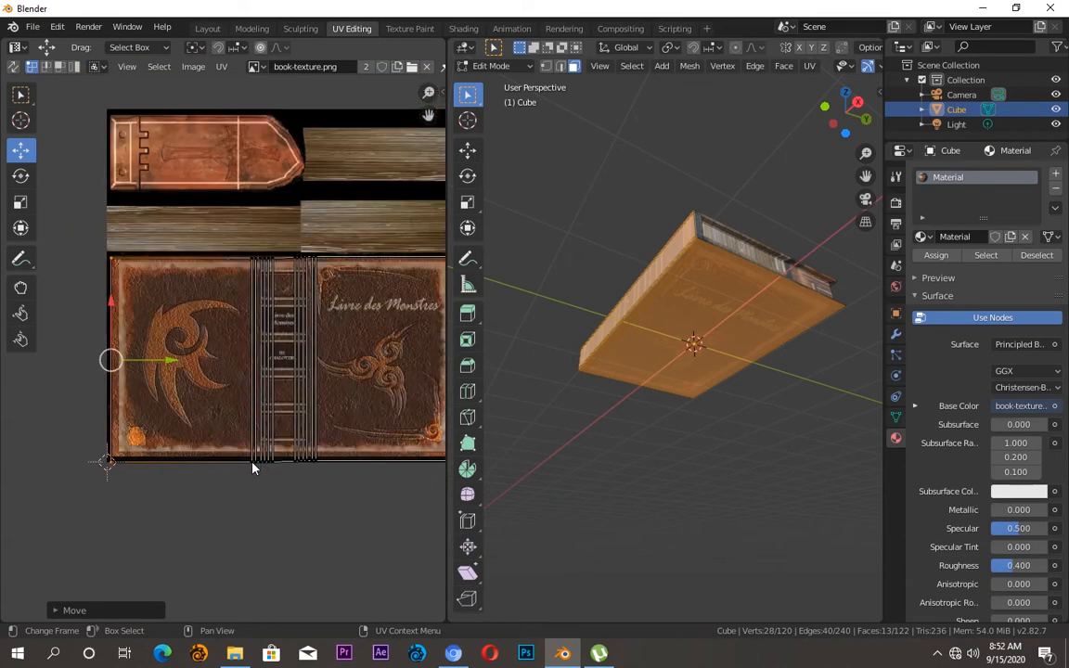
Step: Move the UV layout's bottom row of points up and its right column inward to the cover artwork's edges
{"action": "left_click_drag", "start_coordinate": [104, 421], "coordinate": [426, 492]}
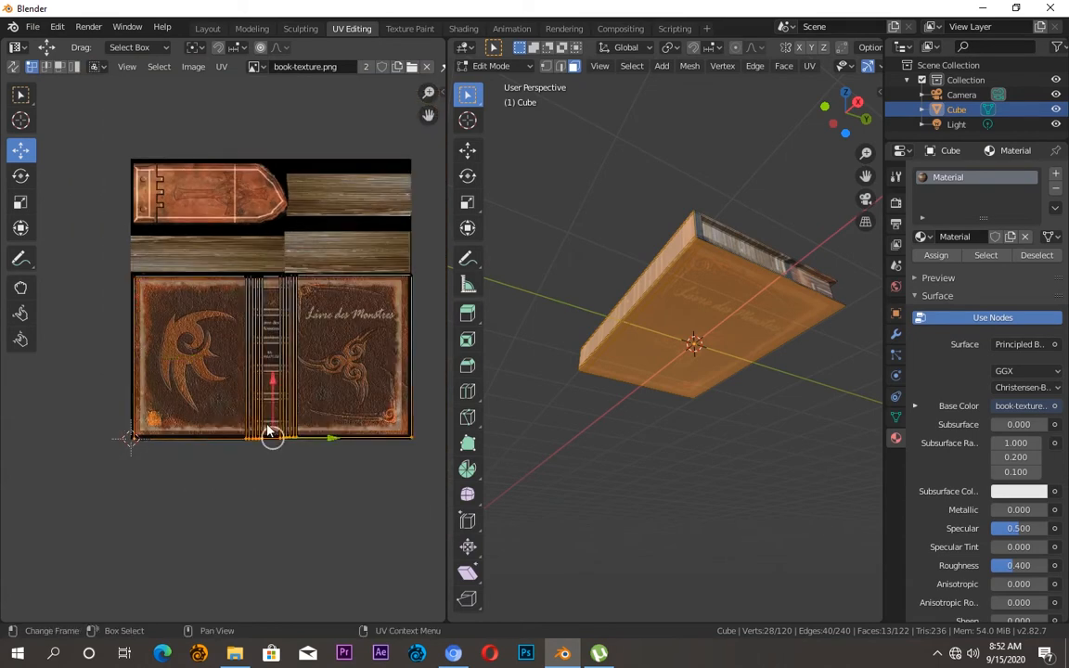
{"action": "scroll", "coordinate": [323, 464], "scroll_direction": "up", "scroll_amount": 3}
{"action": "left_click_drag", "start_coordinate": [324, 485], "coordinate": [324, 458]}
{"action": "left_click_drag", "start_coordinate": [428, 115], "coordinate": [312, 204]}
{"action": "scroll", "coordinate": [312, 203], "scroll_direction": "down", "scroll_amount": 2}
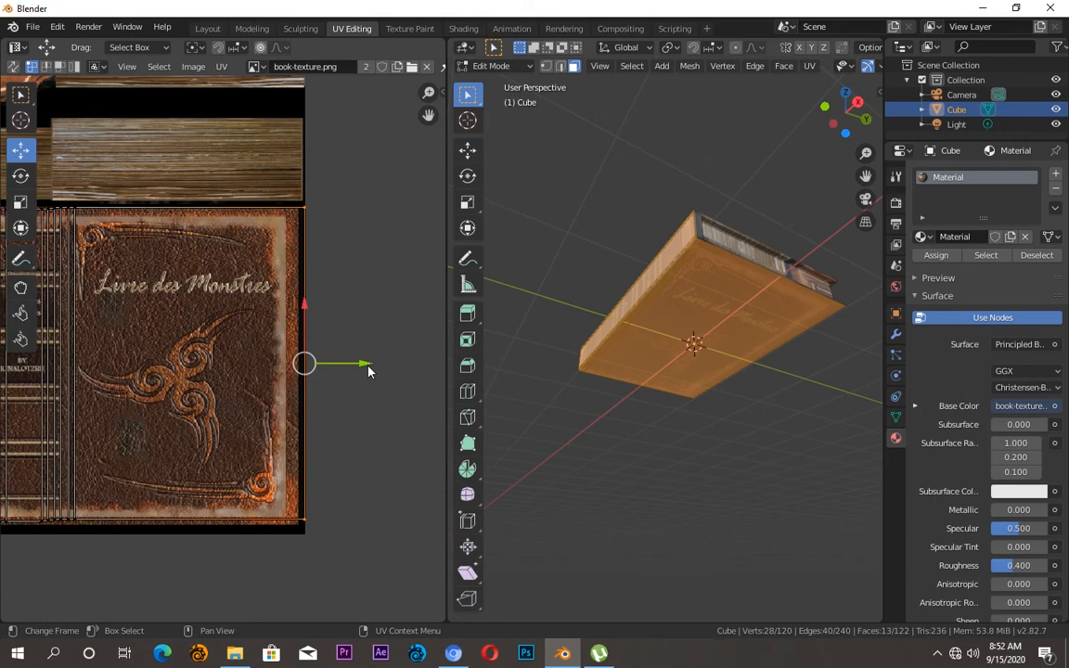
{"action": "mouse_move", "coordinate": [366, 367]}
{"action": "left_mouse_down"}
{"action": "mouse_move", "coordinate": [353, 366]}
{"action": "mouse_move", "coordinate": [356, 375]}
{"action": "left_mouse_up"}
{"action": "scroll", "coordinate": [91, 254], "scroll_direction": "down", "scroll_amount": 1}
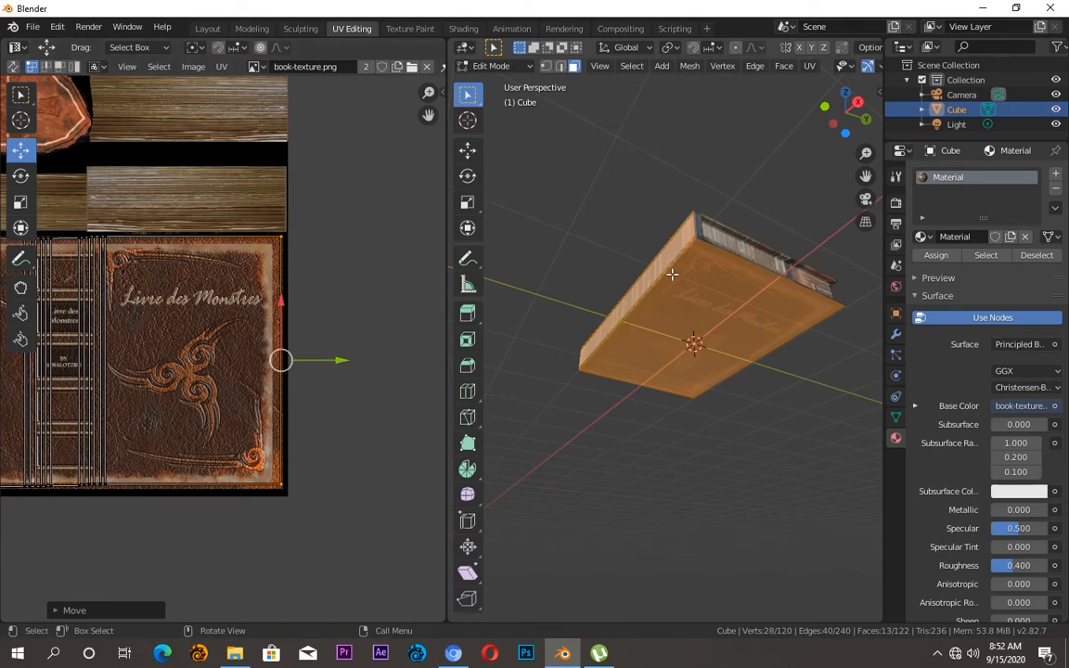
Step: Select the face at the short end of the book's page block and bring its UV island into view over the texture
{"action": "left_click", "coordinate": [520, 279]}
{"action": "mouse_move", "coordinate": [848, 112]}
{"action": "left_mouse_down"}
{"action": "mouse_move", "coordinate": [840, 115]}
{"action": "mouse_move", "coordinate": [847, 110]}
{"action": "mouse_move", "coordinate": [857, 150]}
{"action": "mouse_move", "coordinate": [854, 119]}
{"action": "mouse_move", "coordinate": [873, 139]}
{"action": "mouse_move", "coordinate": [844, 111]}
{"action": "left_mouse_up"}
{"action": "key", "text": "Tab"}
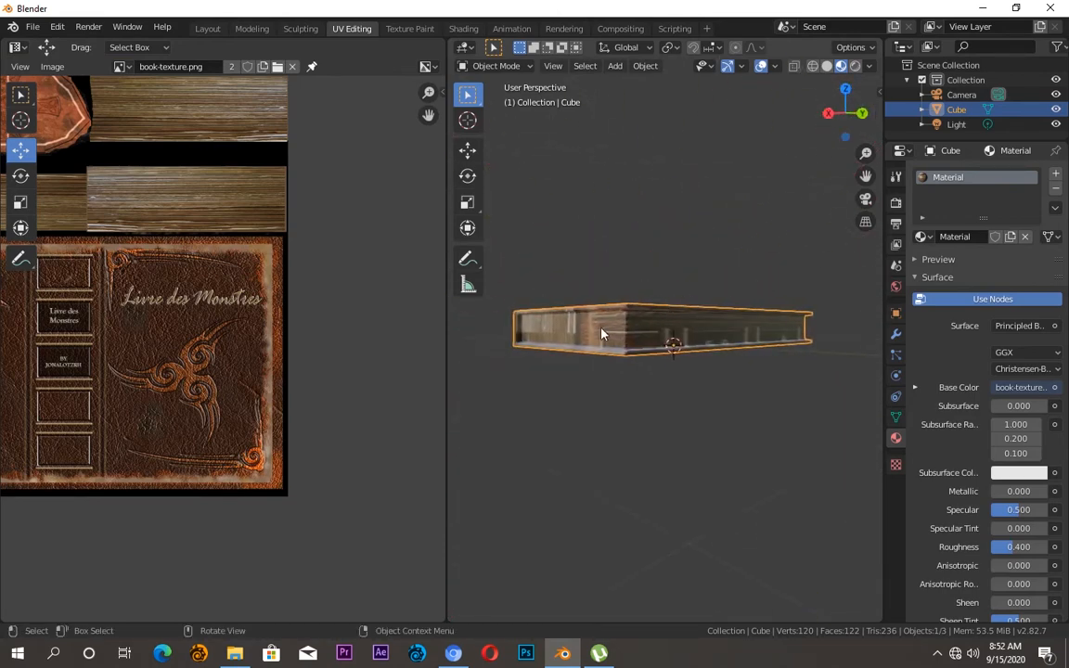
{"action": "key", "text": "Tab"}
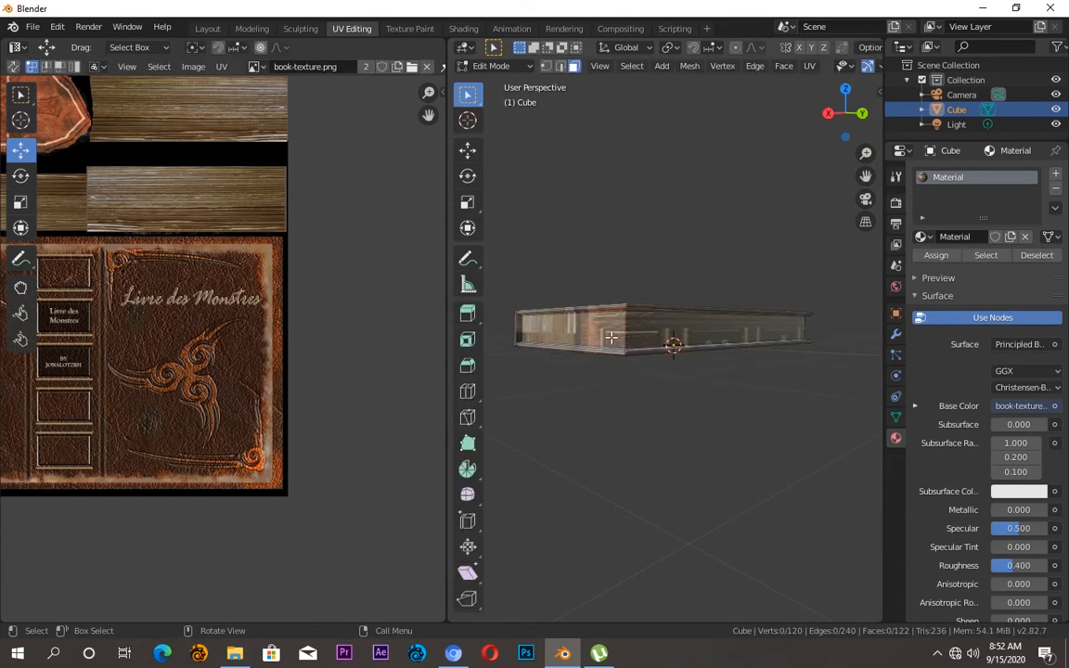
{"action": "left_click", "coordinate": [567, 320]}
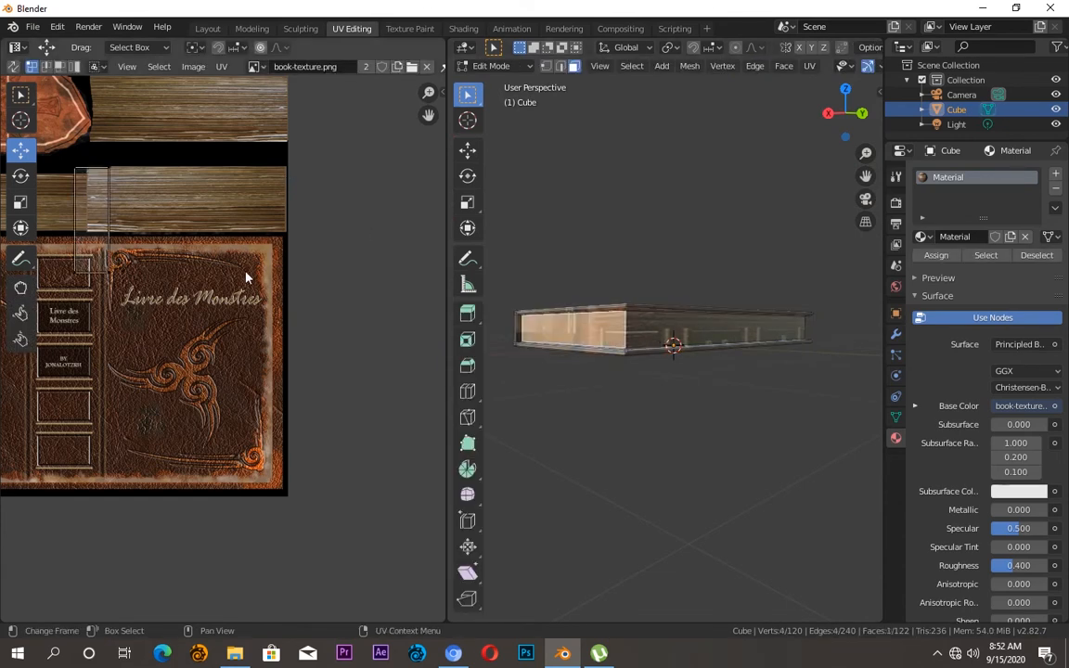
{"action": "left_click_drag", "start_coordinate": [428, 116], "coordinate": [626, 69]}
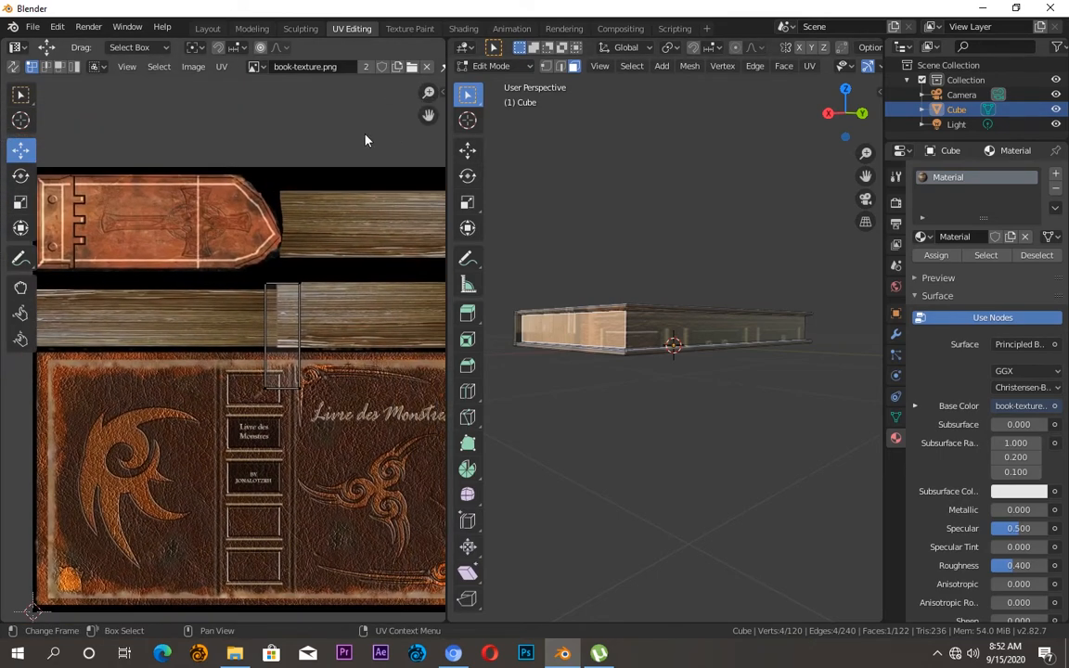
Step: Save the project as Book 002.blend in the Boom folder
{"action": "key", "text": "ctrl+s"}
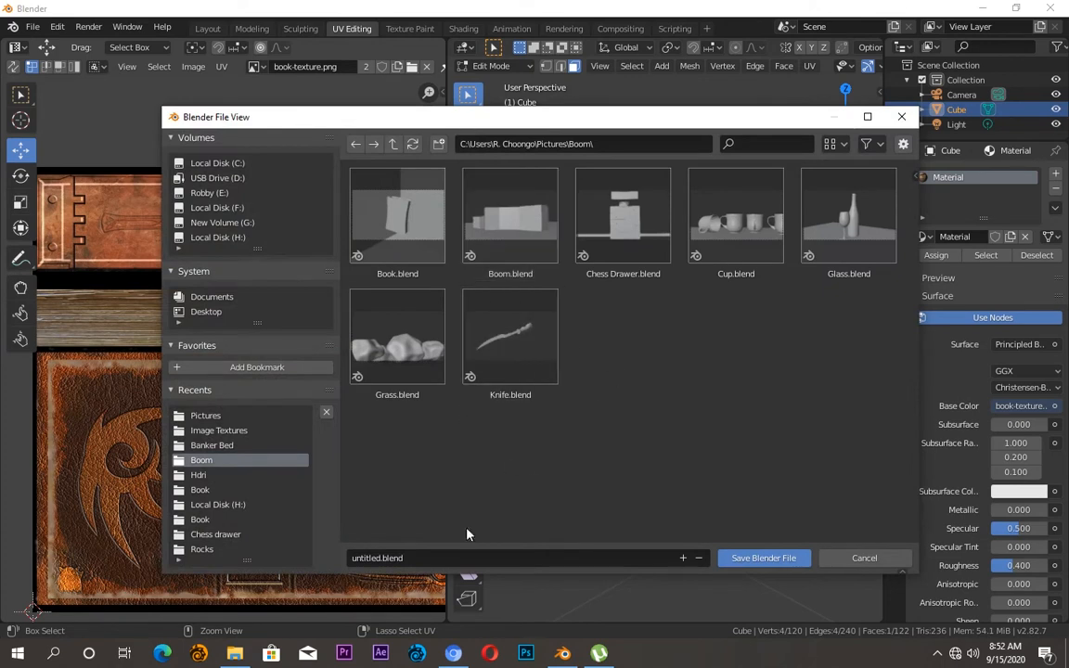
{"action": "left_click", "coordinate": [409, 557]}
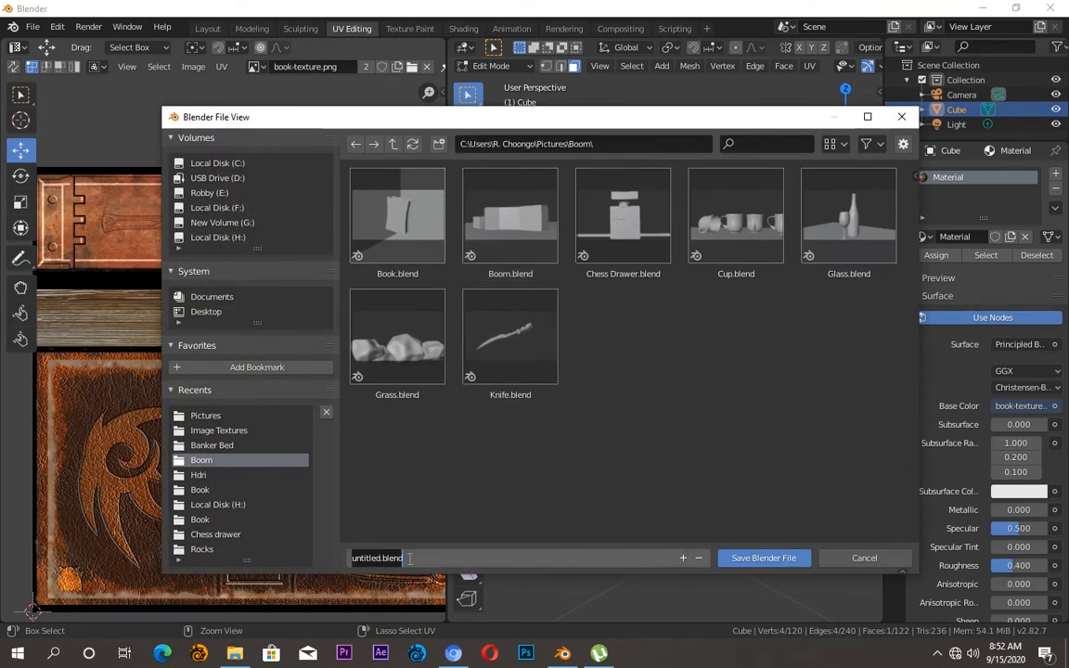
{"action": "type", "text": "Book 002"}
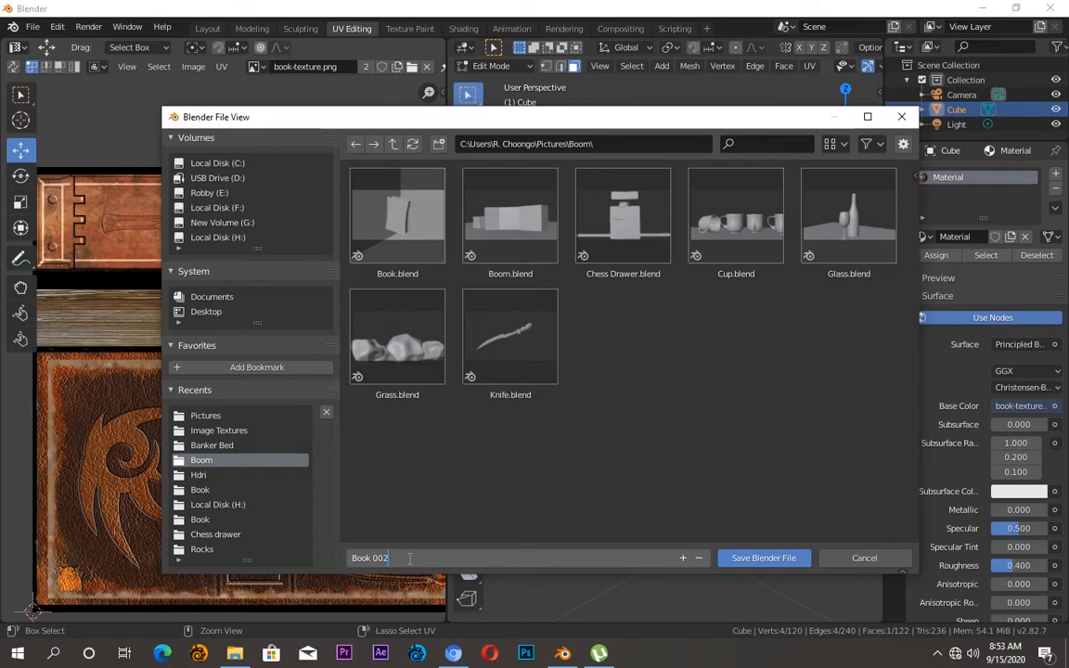
{"action": "left_click", "coordinate": [773, 558]}
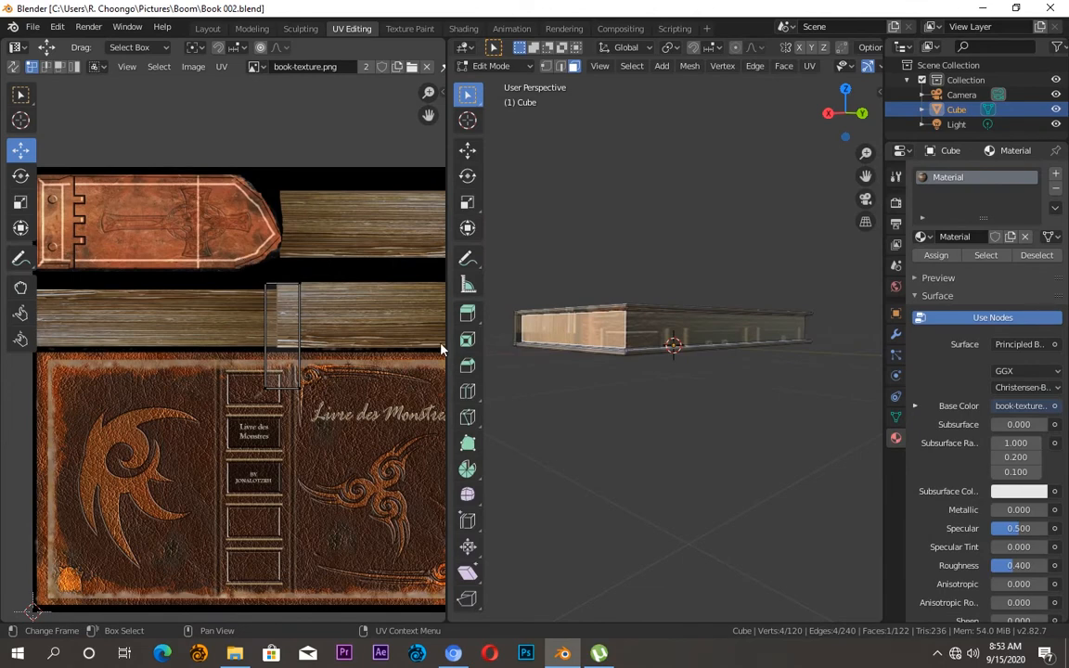
Step: Move the short page end's UV island onto the lighter page strip below the clasp artwork and rotate it a quarter turn
{"action": "left_click_drag", "start_coordinate": [196, 229], "coordinate": [375, 309]}
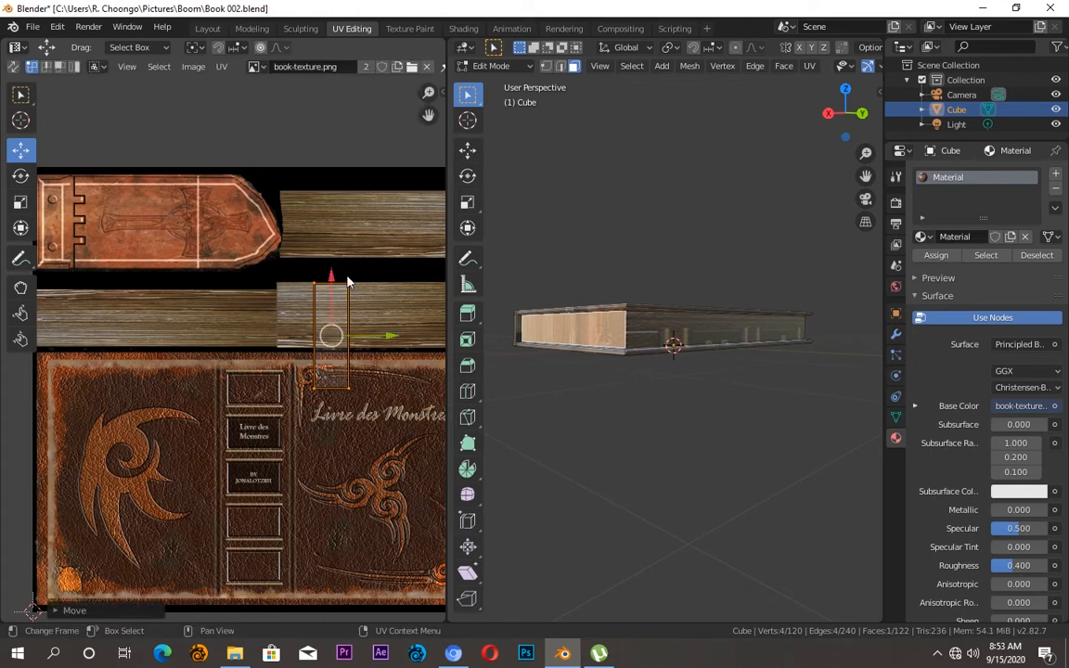
{"action": "left_click", "coordinate": [21, 176]}
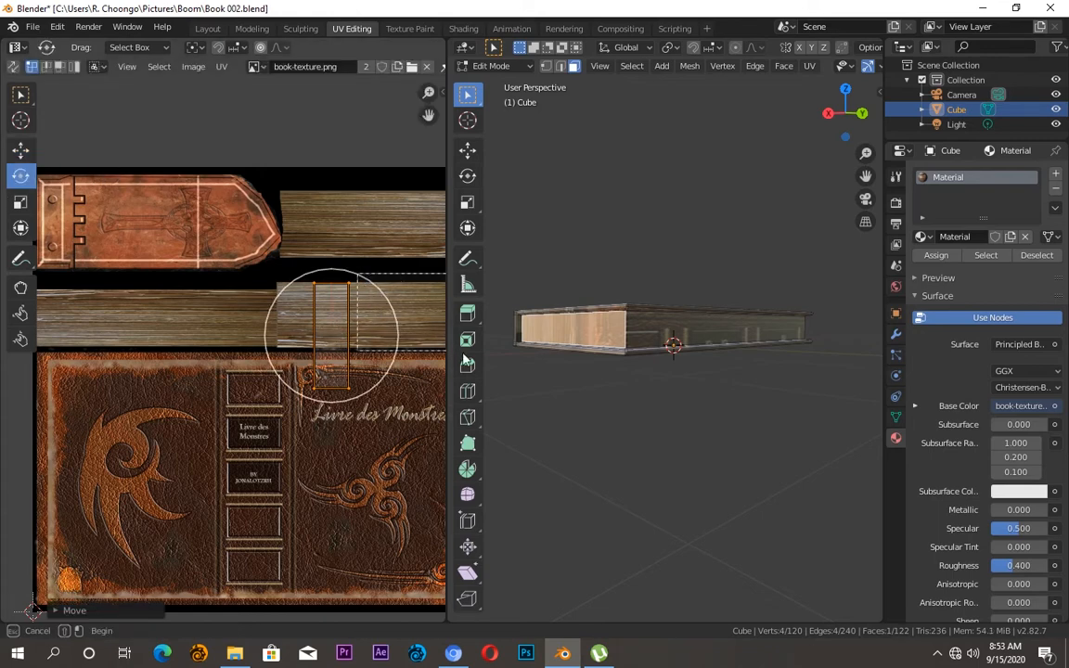
{"action": "left_click_drag", "start_coordinate": [285, 272], "coordinate": [382, 415]}
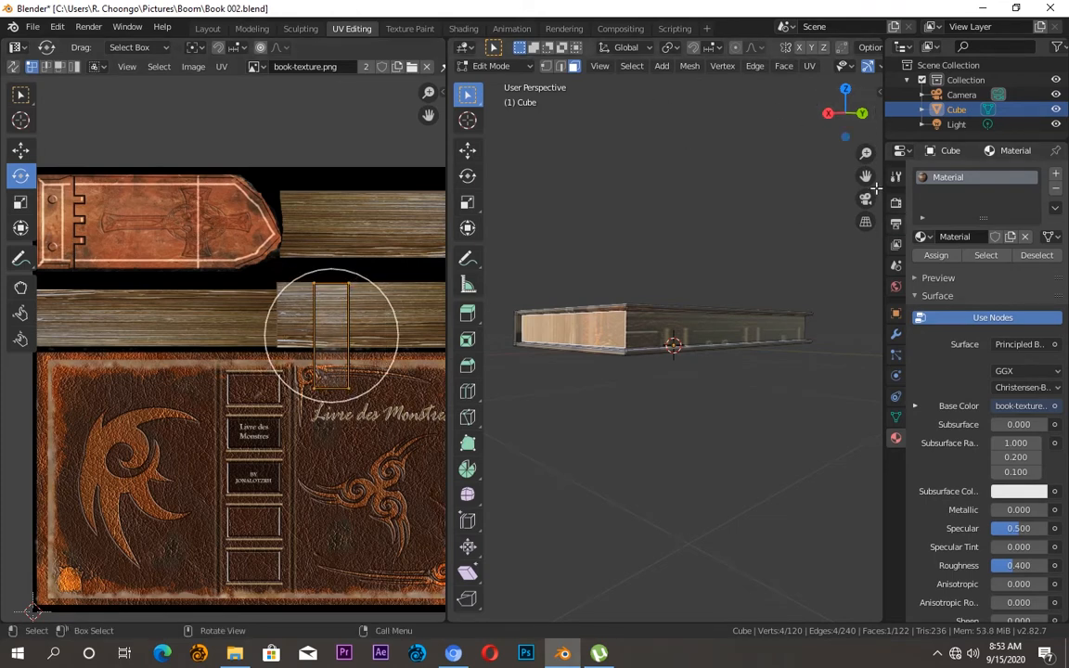
{"action": "left_click_drag", "start_coordinate": [866, 175], "coordinate": [919, 163]}
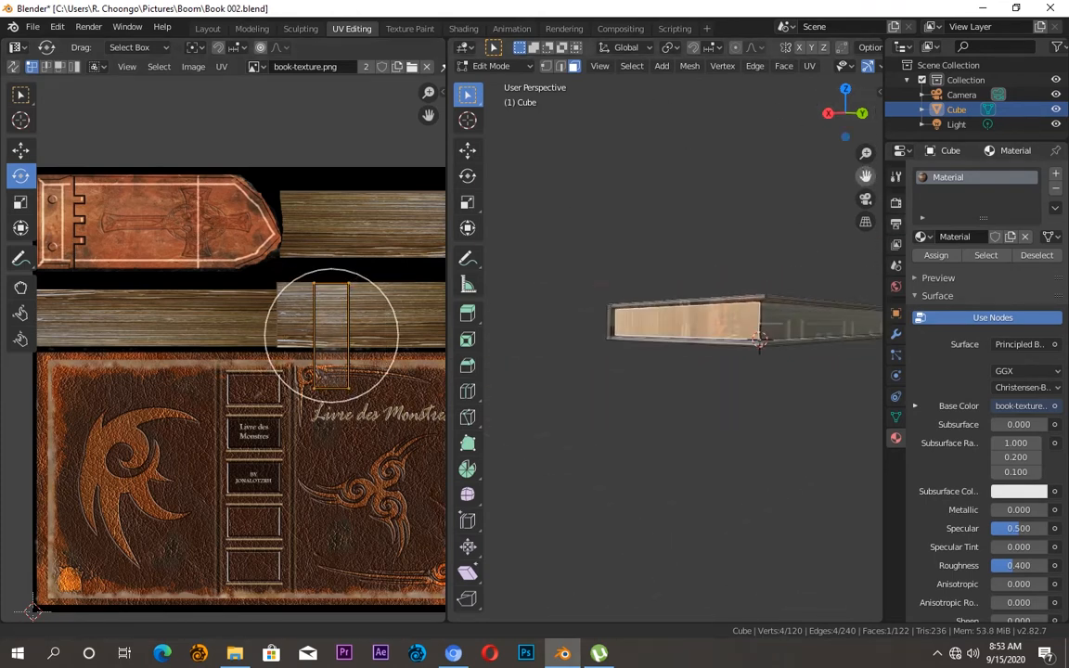
{"action": "scroll", "coordinate": [625, 334], "scroll_direction": "up", "scroll_amount": 4}
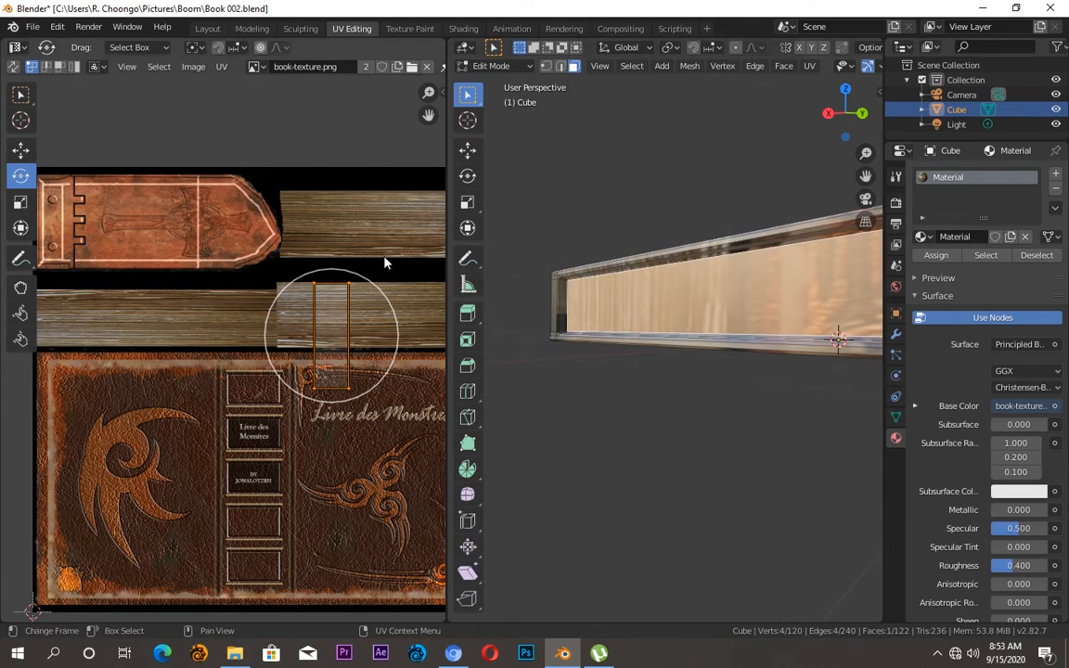
{"action": "left_click_drag", "start_coordinate": [344, 269], "coordinate": [396, 329]}
Step: Check the page texture on the short end in Object Mode and rotate its UV island slightly so it lies level
{"action": "left_click", "coordinate": [603, 191]}
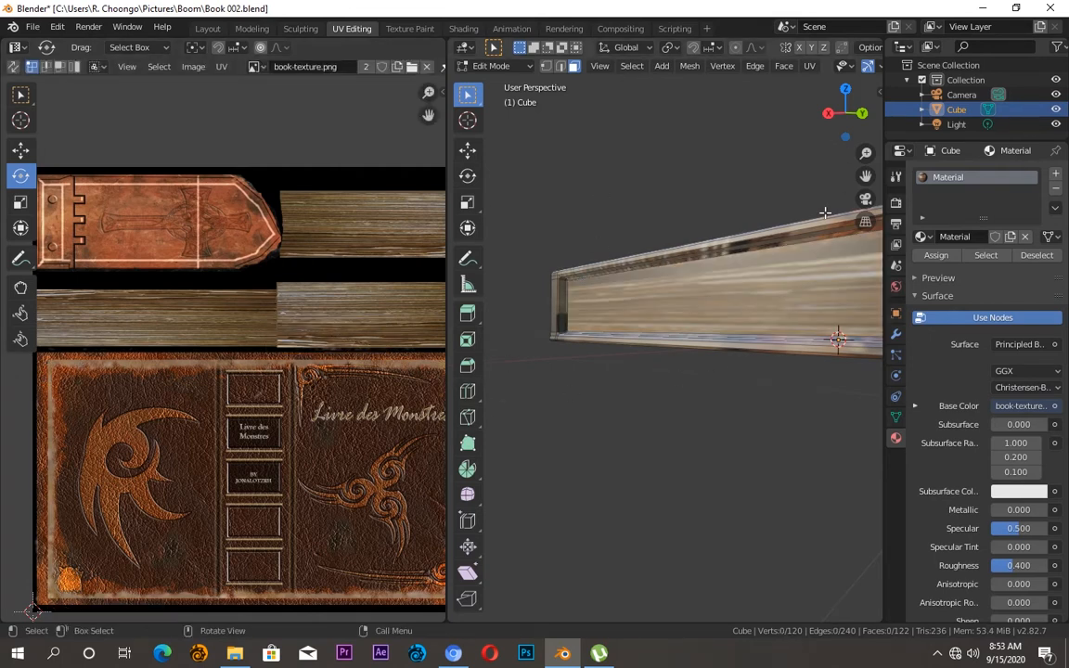
{"action": "key", "text": "Tab"}
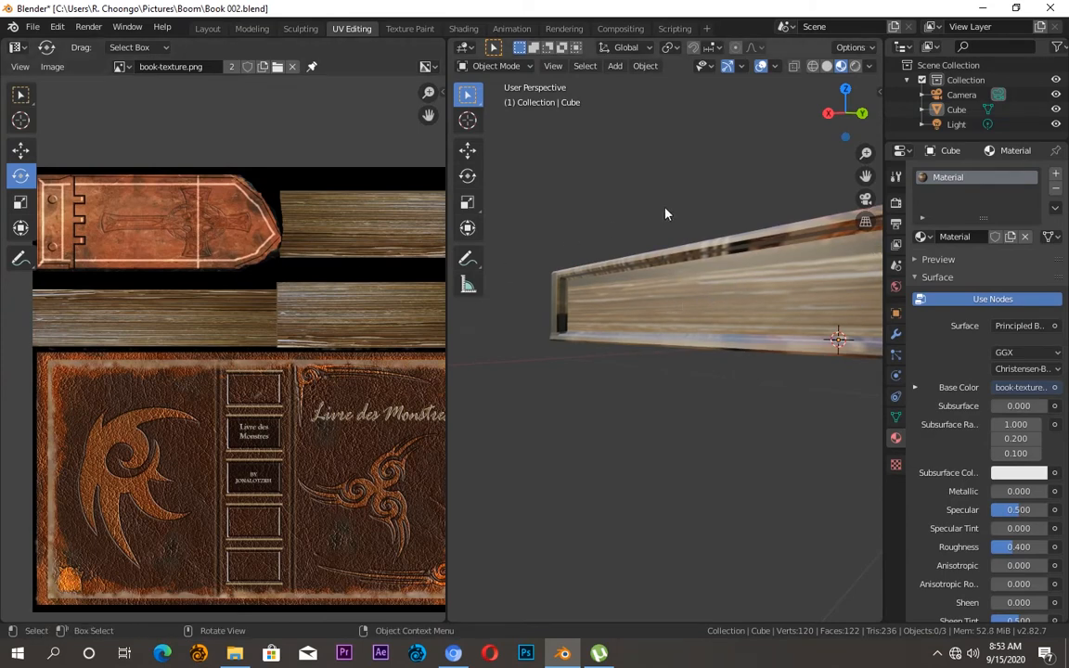
{"action": "key", "text": "Tab"}
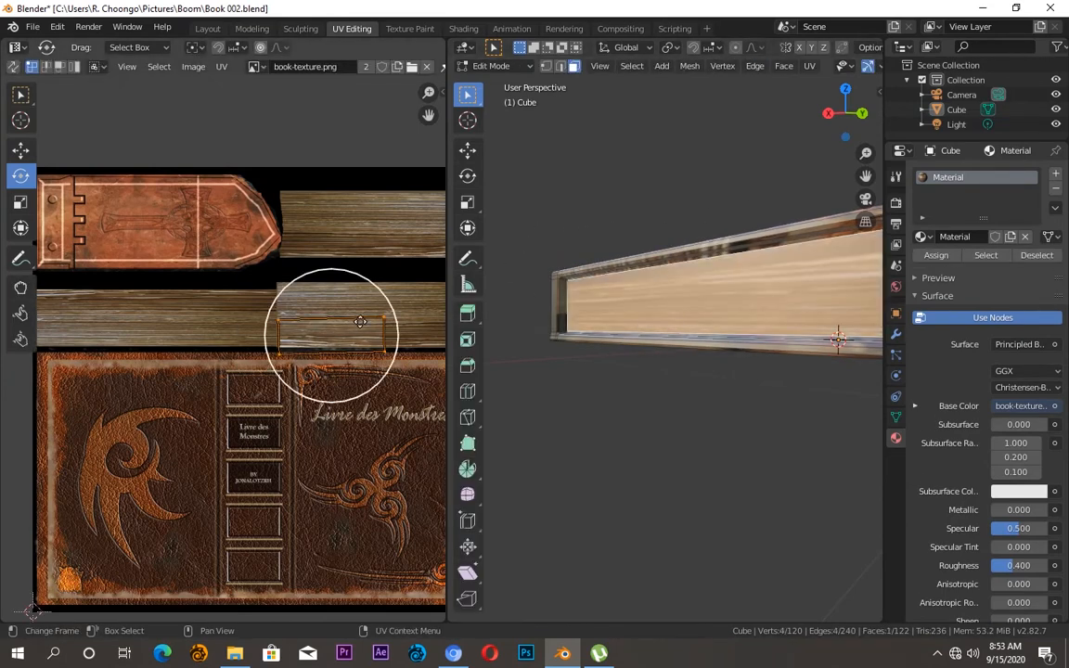
{"action": "left_click_drag", "start_coordinate": [377, 289], "coordinate": [377, 292]}
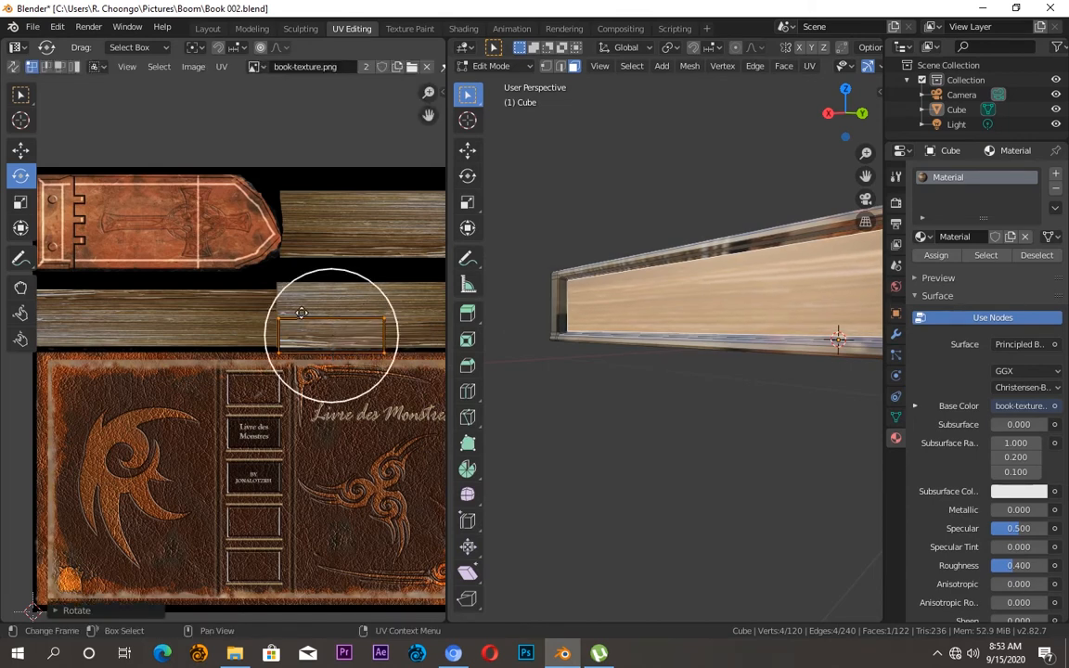
Step: Raise the short page end's UV island into the lighter page strip and stretch its upper and right edges to the strip's borders
{"action": "left_click", "coordinate": [22, 149]}
{"action": "left_click_drag", "start_coordinate": [332, 281], "coordinate": [269, 301]}
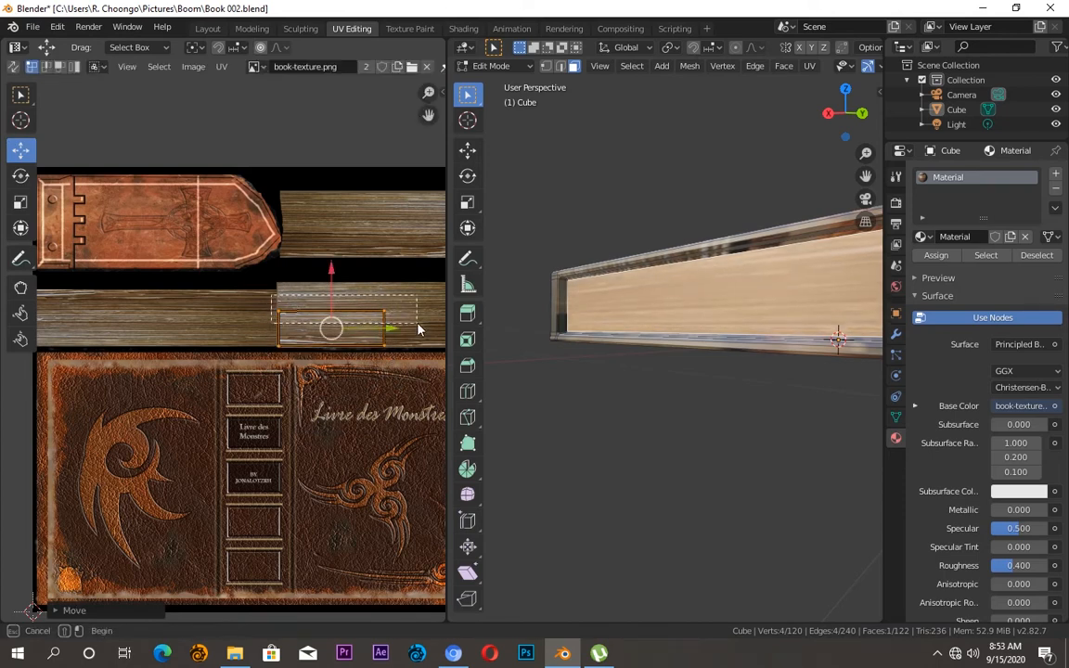
{"action": "left_click_drag", "start_coordinate": [332, 262], "coordinate": [332, 229]}
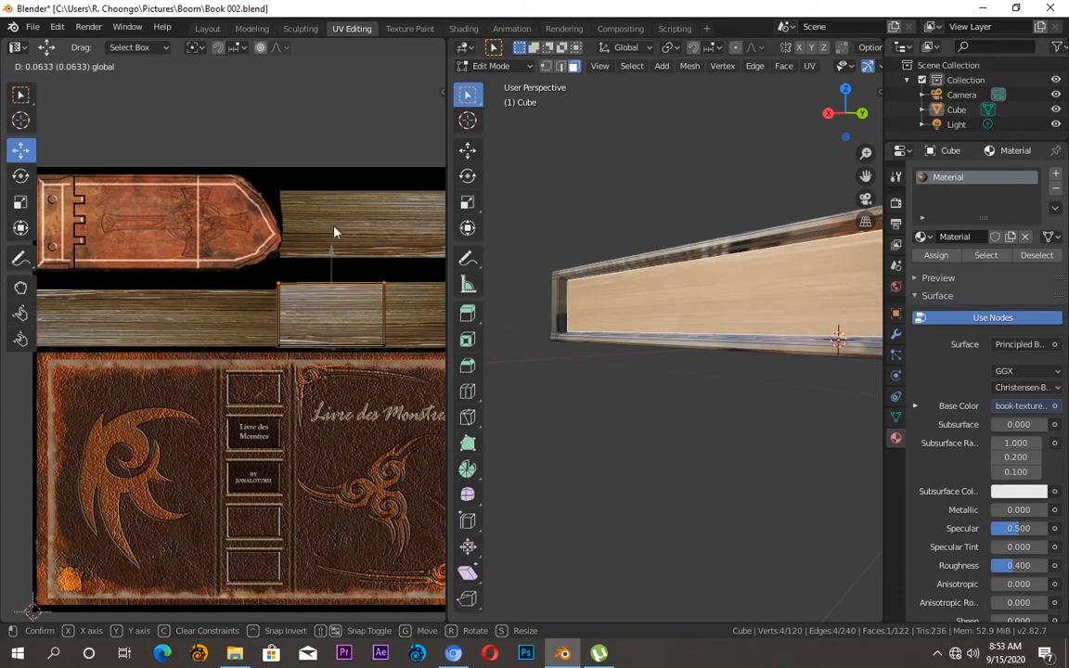
{"action": "left_click", "coordinate": [334, 230]}
{"action": "left_click_drag", "start_coordinate": [428, 115], "coordinate": [315, 85]}
{"action": "left_click_drag", "start_coordinate": [257, 232], "coordinate": [292, 372]}
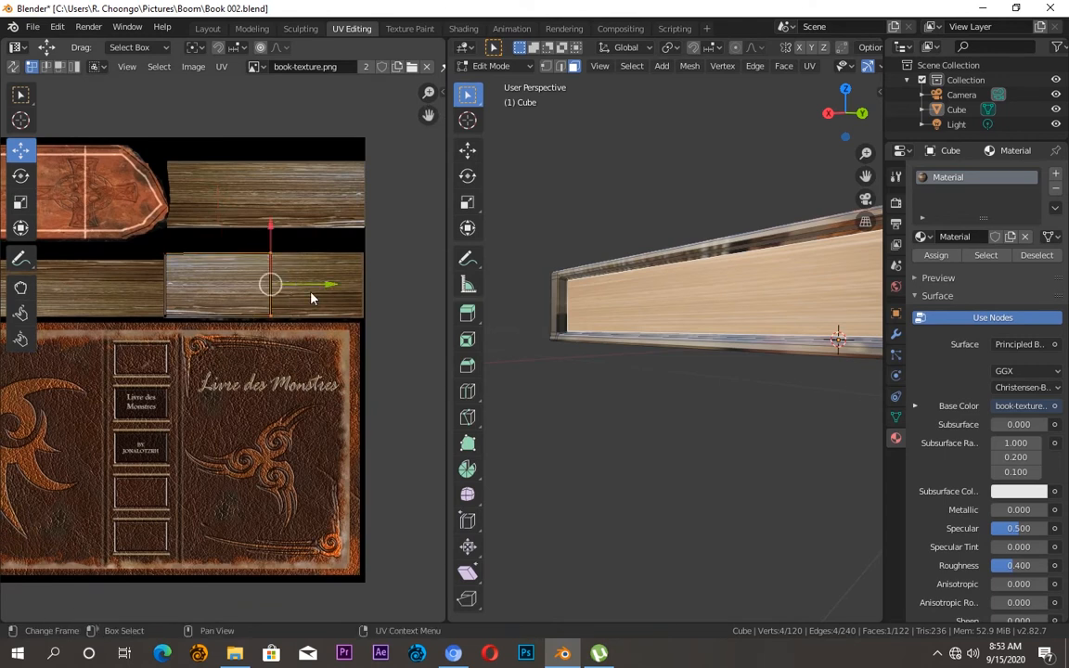
{"action": "left_click_drag", "start_coordinate": [330, 285], "coordinate": [423, 290]}
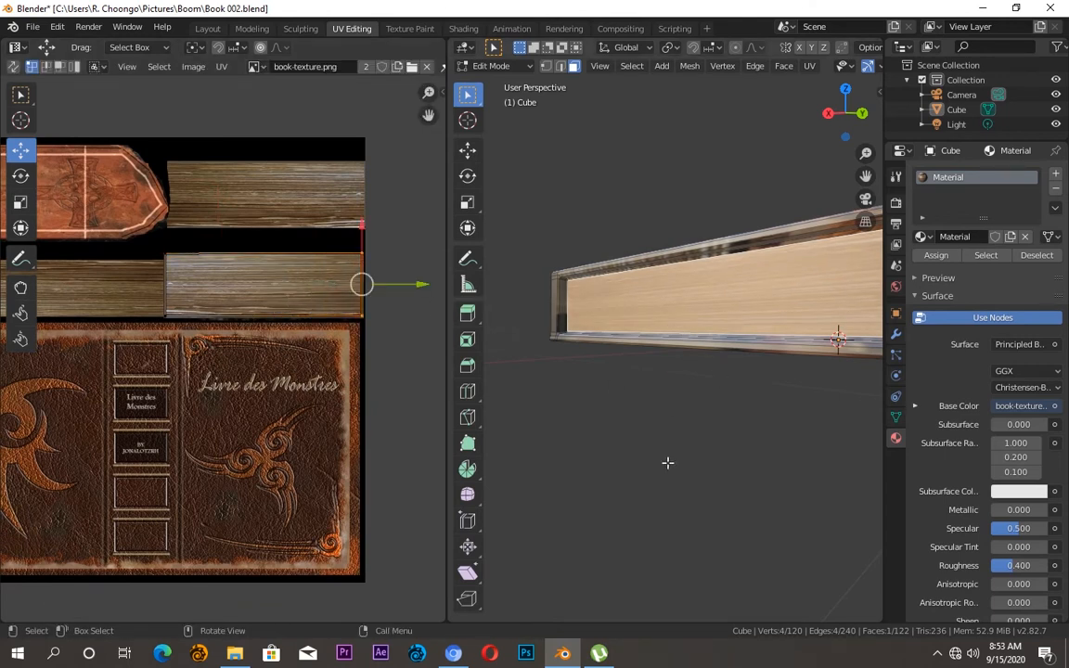
Step: Select the narrow corner face between the page block's short end and long side and move its UVs onto the lighter page strip
{"action": "scroll", "coordinate": [770, 270], "scroll_direction": "down", "scroll_amount": 2}
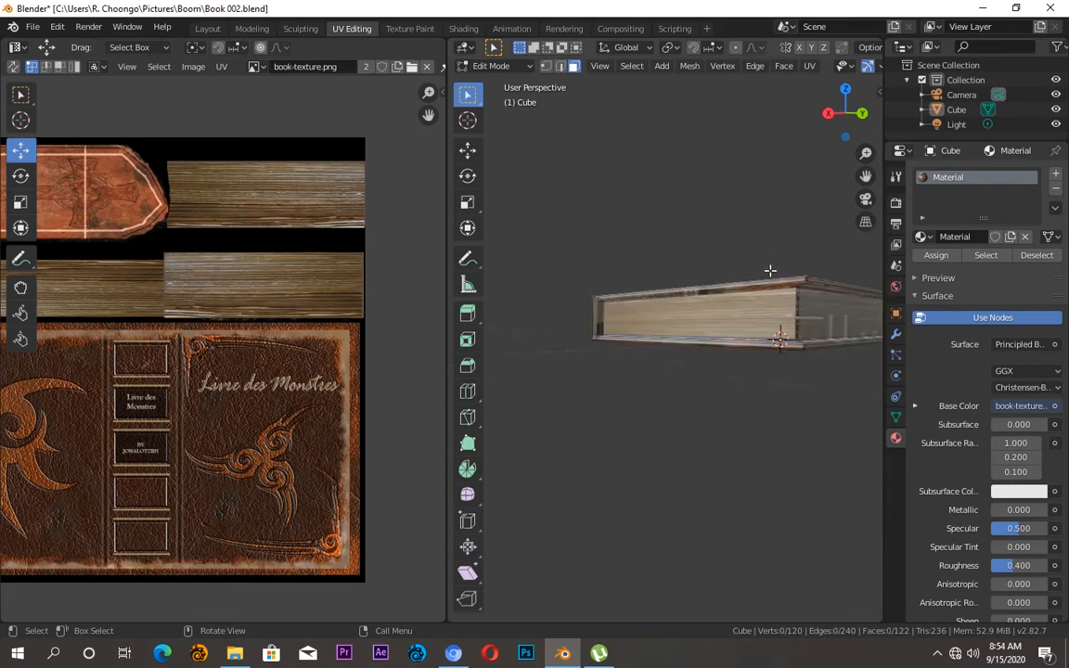
{"action": "left_click", "coordinate": [824, 314]}
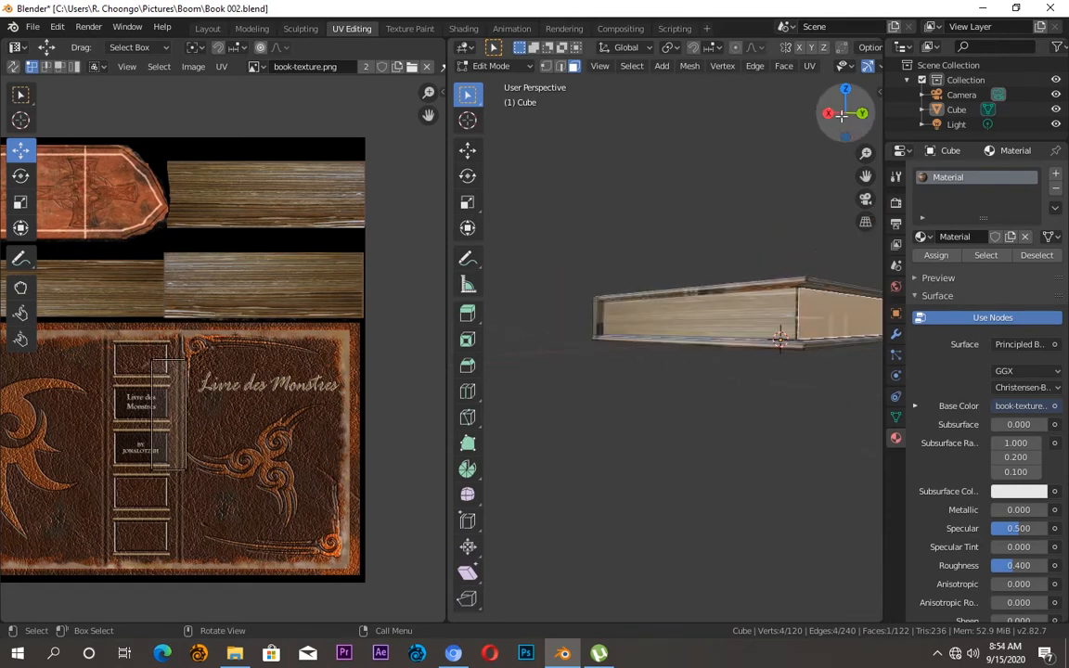
{"action": "left_click_drag", "start_coordinate": [866, 176], "coordinate": [801, 351]}
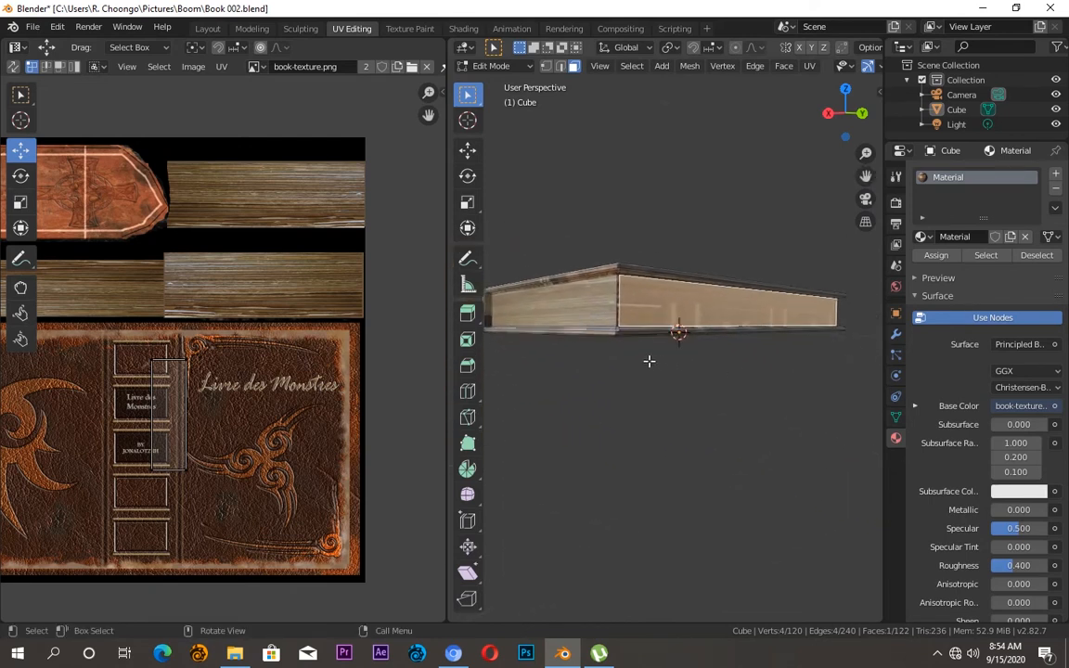
{"action": "left_click", "coordinate": [618, 293]}
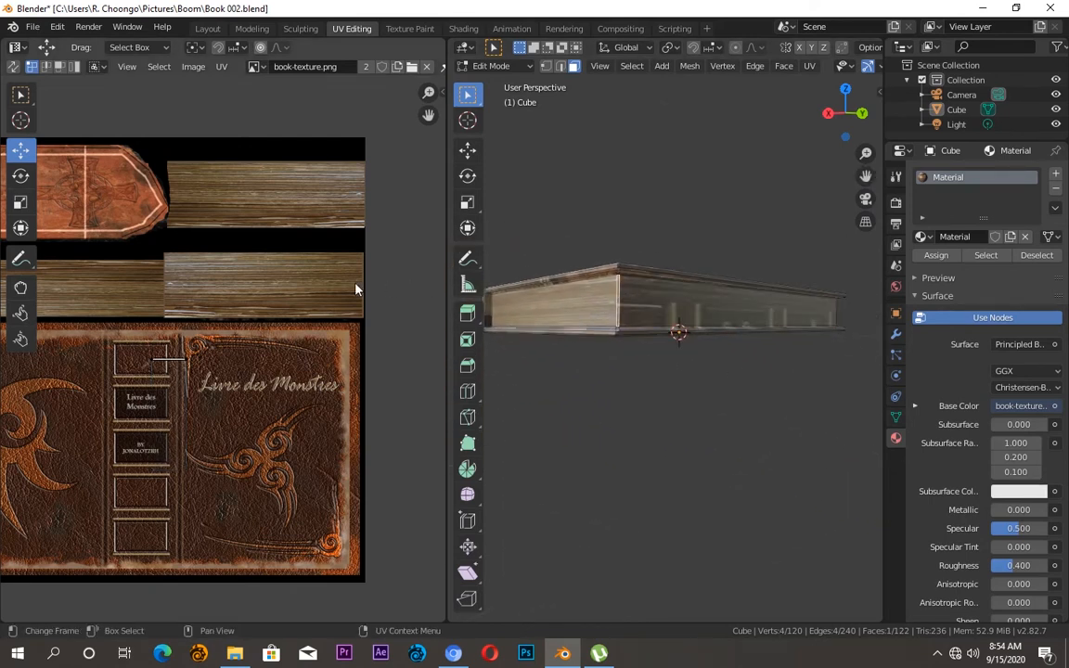
{"action": "left_click_drag", "start_coordinate": [90, 339], "coordinate": [205, 363]}
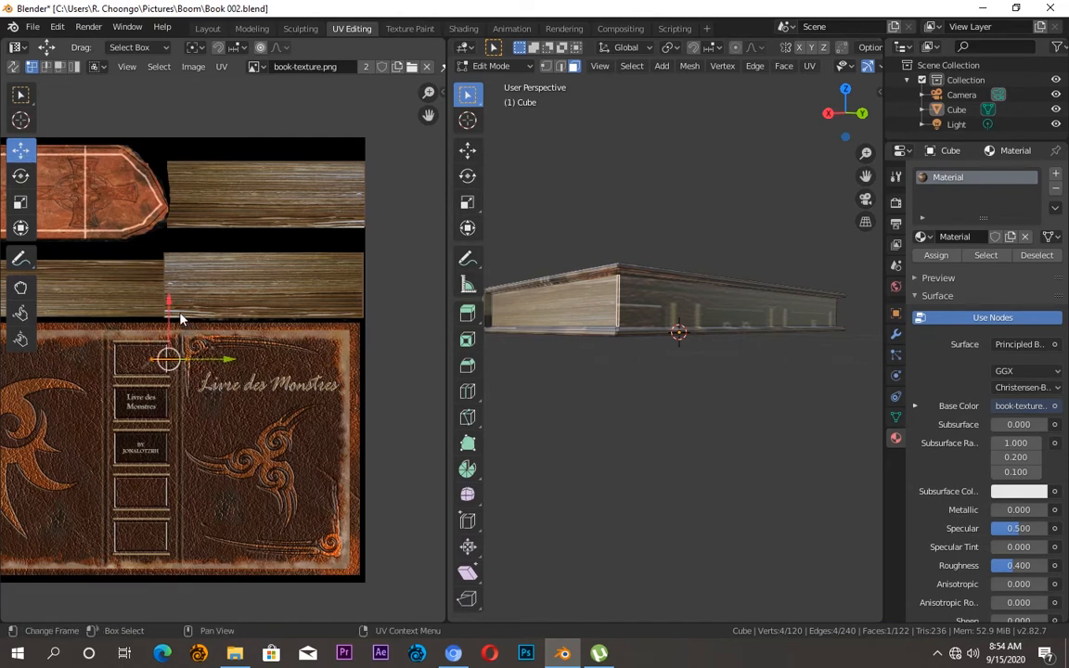
{"action": "left_click_drag", "start_coordinate": [170, 360], "coordinate": [234, 290]}
Step: Rotate the narrow corner face's UV island about 90 degrees so it stands upright across the page strip
{"action": "left_click", "coordinate": [21, 175]}
{"action": "left_click_drag", "start_coordinate": [245, 230], "coordinate": [303, 332]}
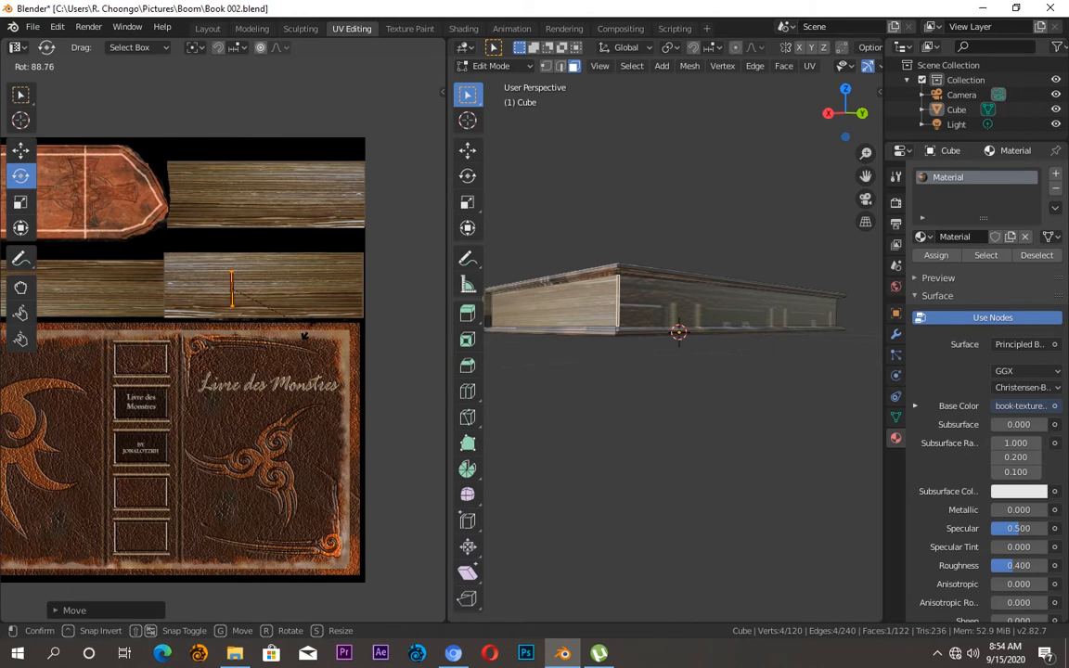
{"action": "left_click_drag", "start_coordinate": [304, 336], "coordinate": [303, 335]}
Step: Enlarge the narrow corner face's UV island to the height of the lighter page strip and nudge it inside the strip's borders
{"action": "key", "text": "s"}
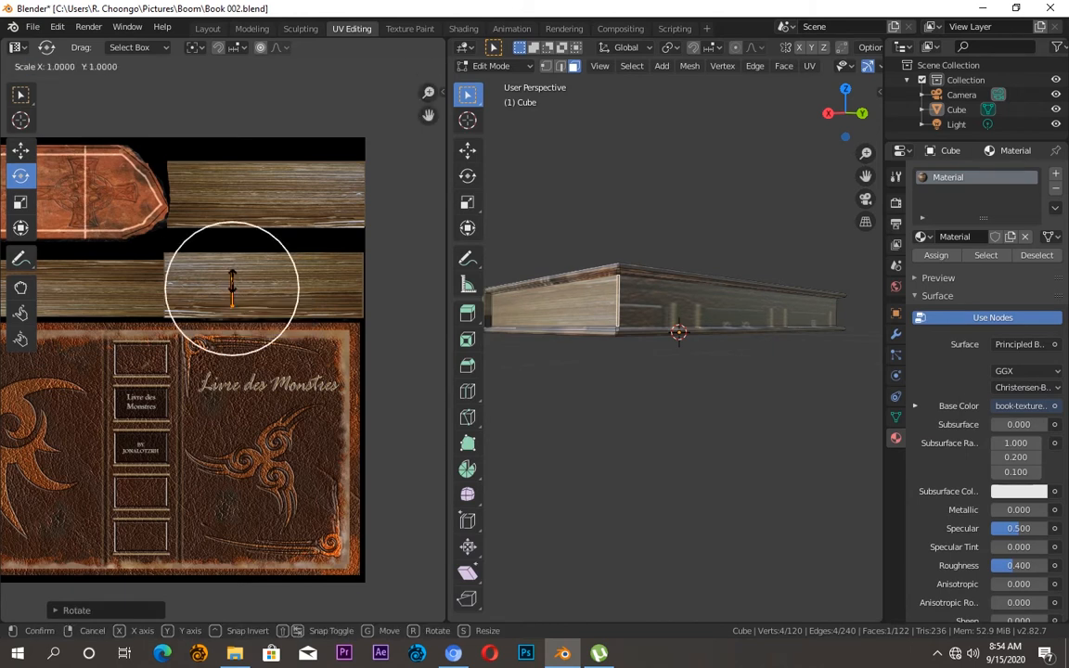
{"action": "left_click", "coordinate": [242, 284]}
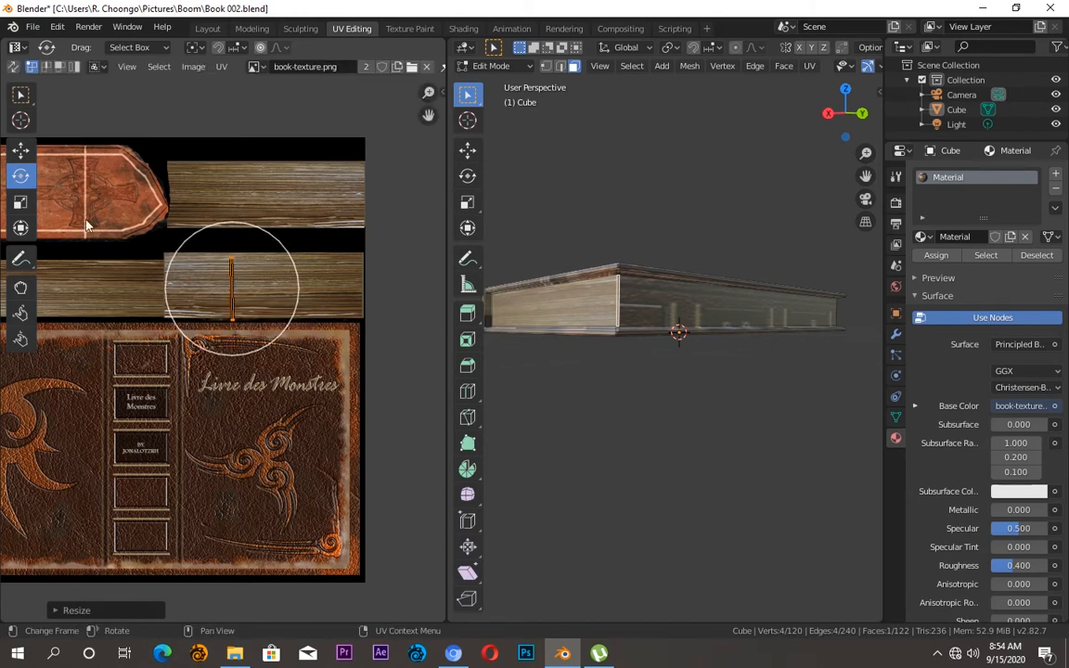
{"action": "left_click", "coordinate": [20, 202]}
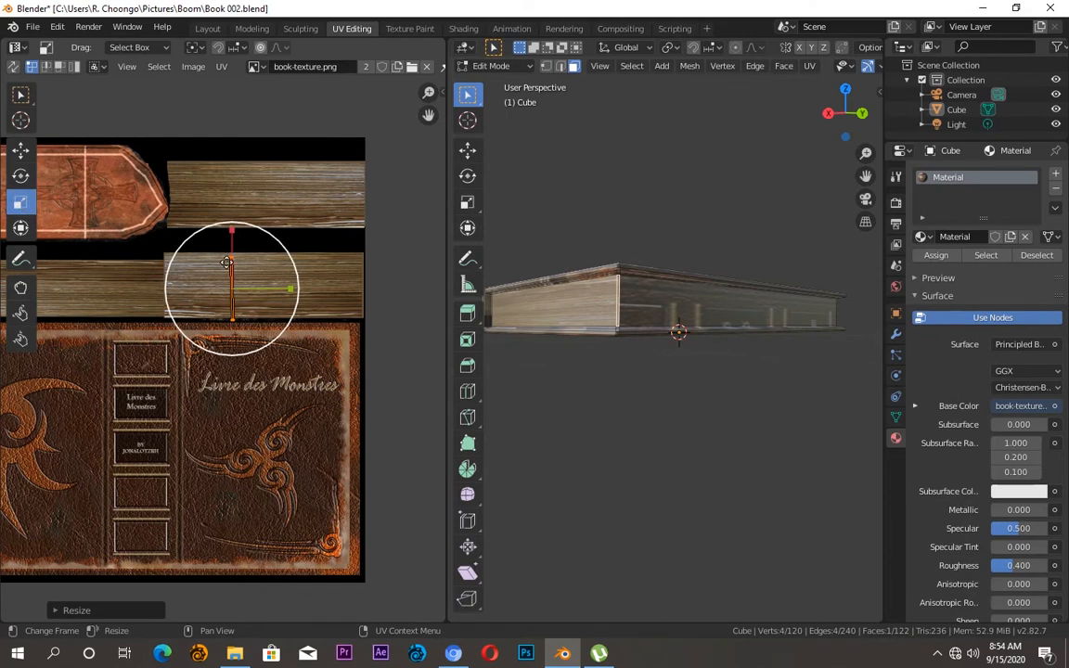
{"action": "left_click", "coordinate": [21, 150]}
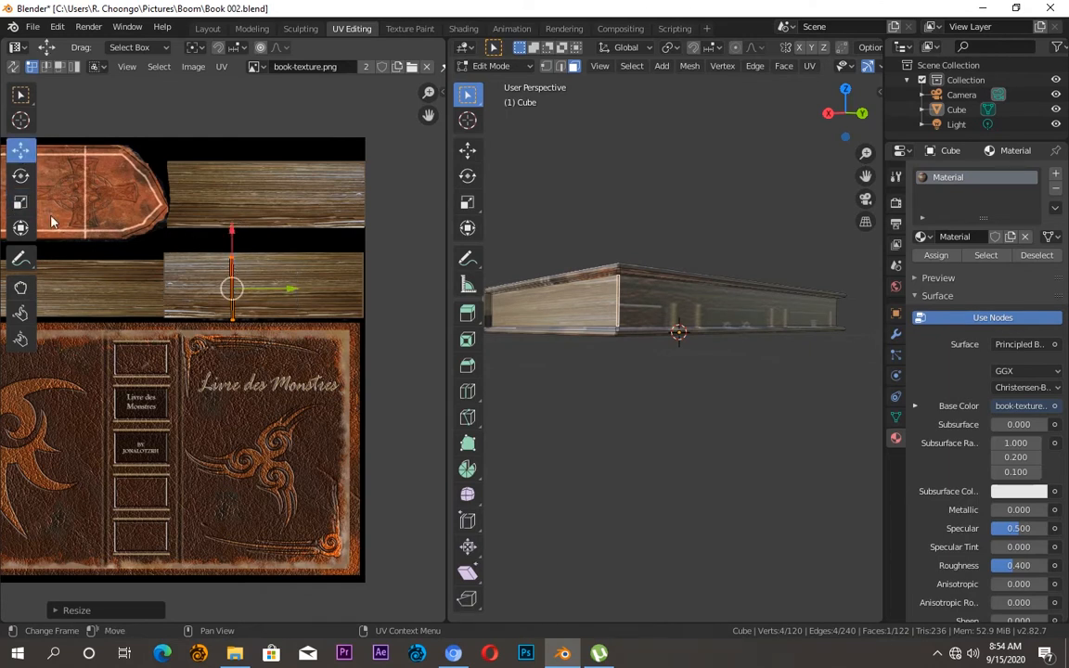
{"action": "left_click_drag", "start_coordinate": [232, 288], "coordinate": [235, 282]}
Step: Widen the corner face's UV island slightly and rotate it so it stands straight on the lighter page strip
{"action": "left_click", "coordinate": [20, 202]}
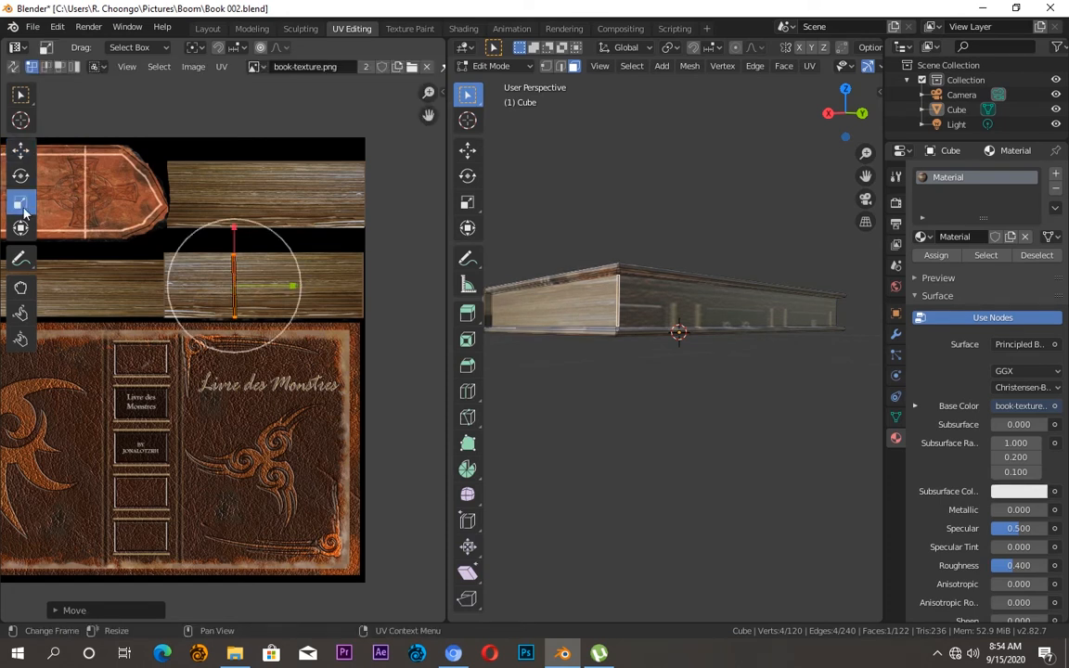
{"action": "left_click_drag", "start_coordinate": [298, 280], "coordinate": [434, 289]}
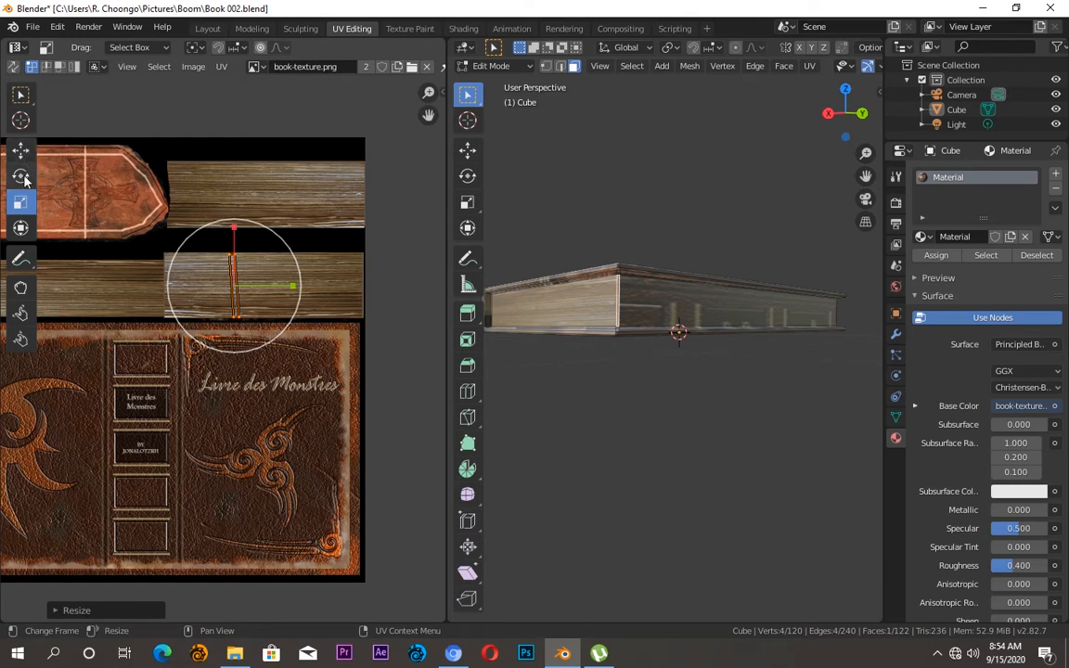
{"action": "left_click", "coordinate": [21, 175]}
{"action": "left_click_drag", "start_coordinate": [261, 226], "coordinate": [269, 232]}
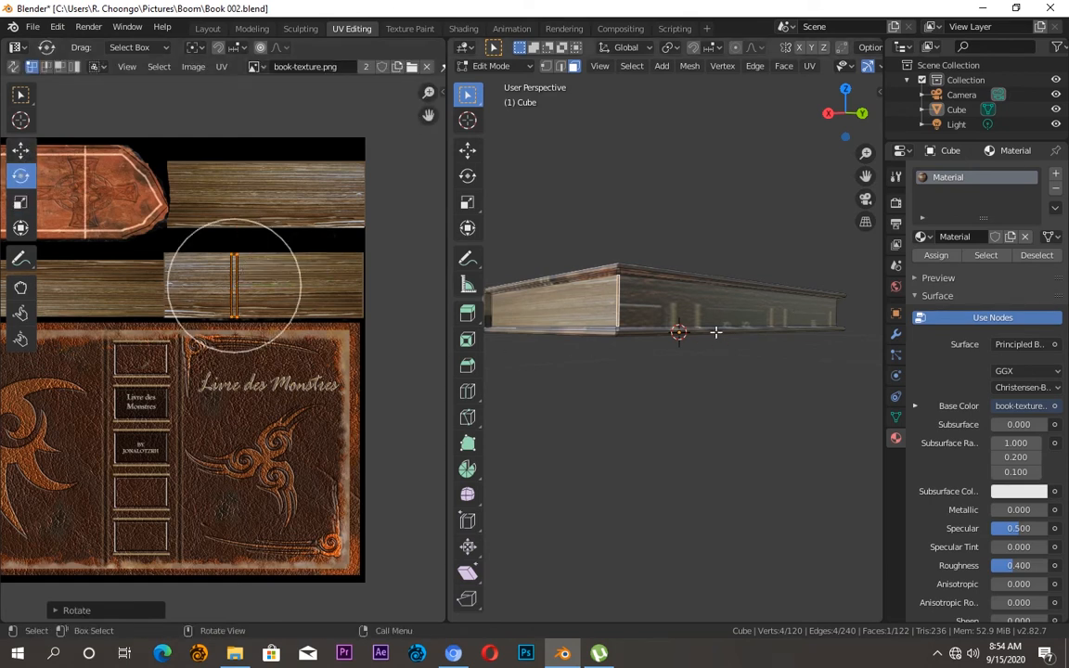
Step: Select the page block's long side, rotate its UV island about 90 degrees and move it onto the left end of the long page strip
{"action": "left_click", "coordinate": [713, 324]}
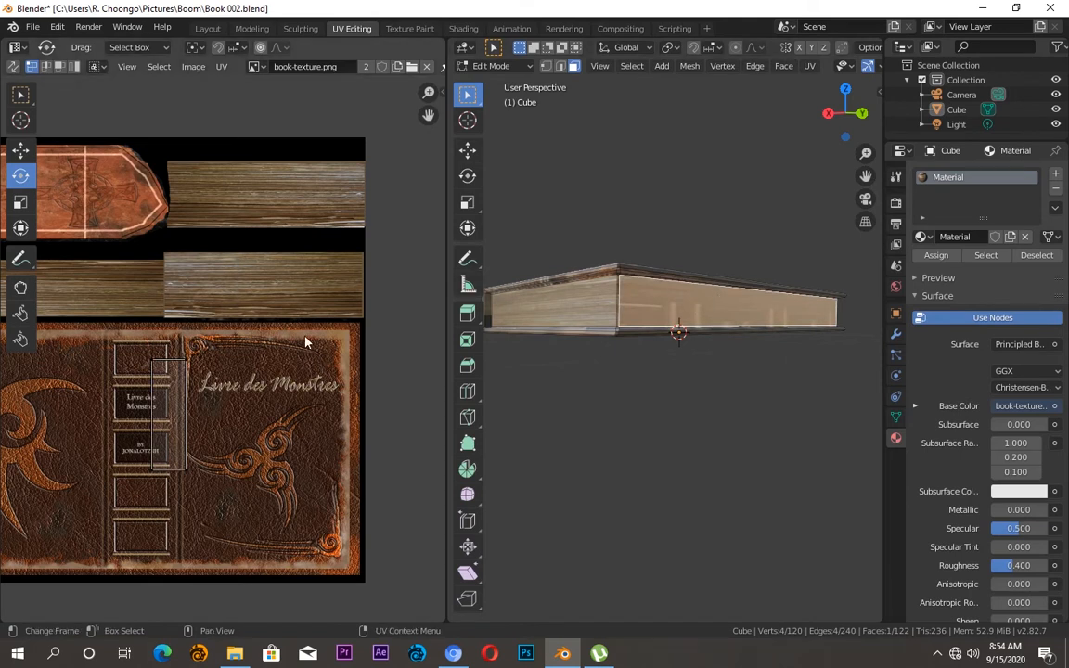
{"action": "key", "text": "a"}
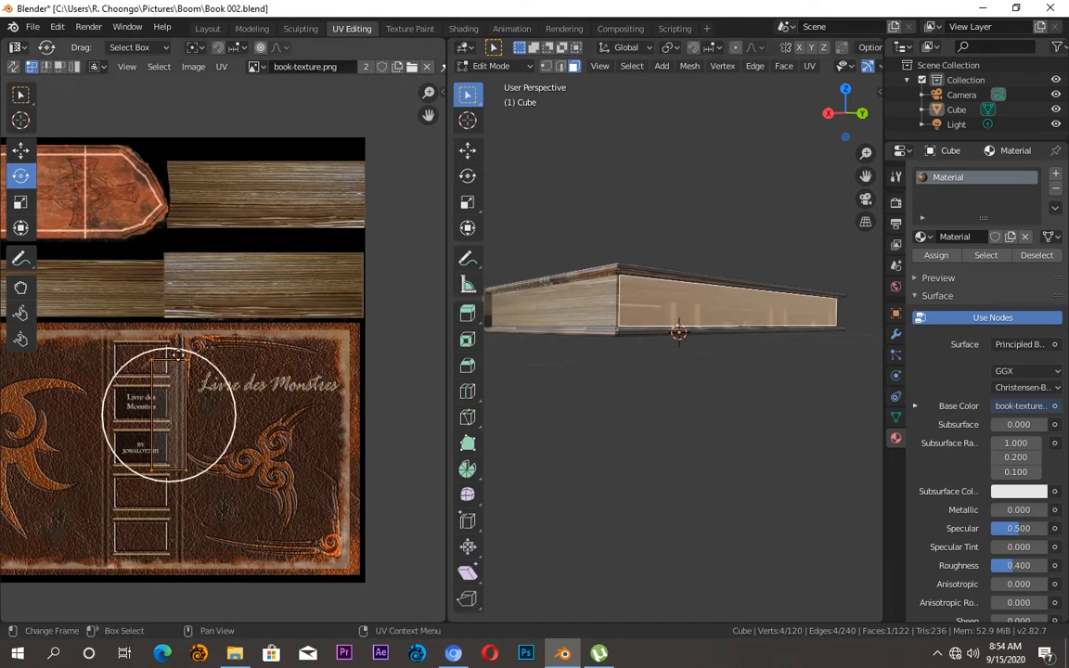
{"action": "left_click", "coordinate": [146, 362]}
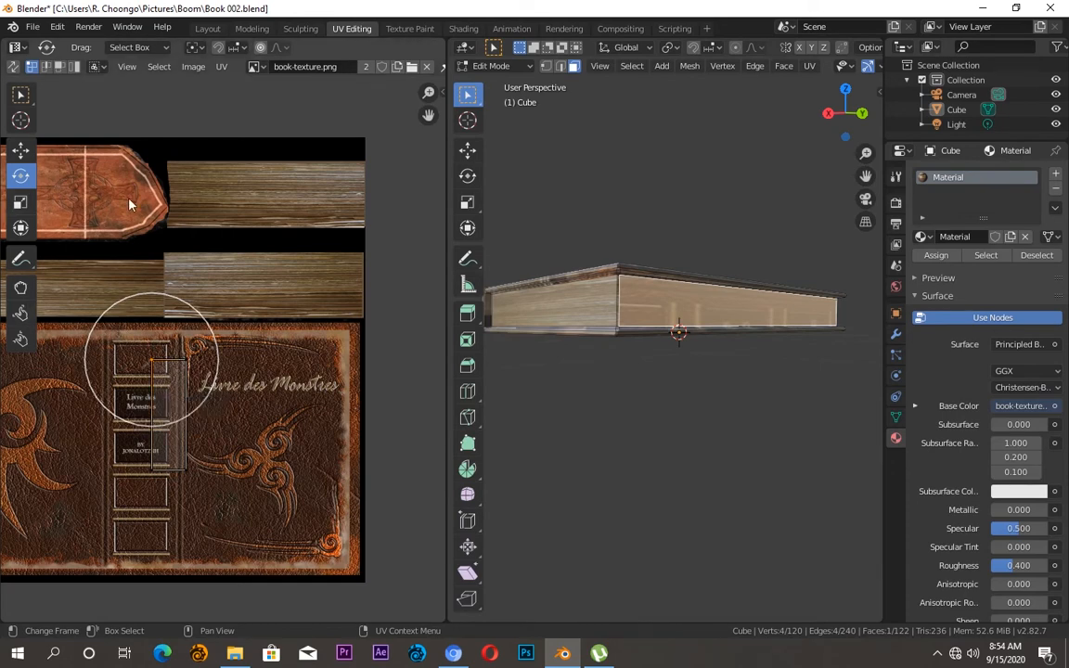
{"action": "left_click_drag", "start_coordinate": [181, 349], "coordinate": [237, 425]}
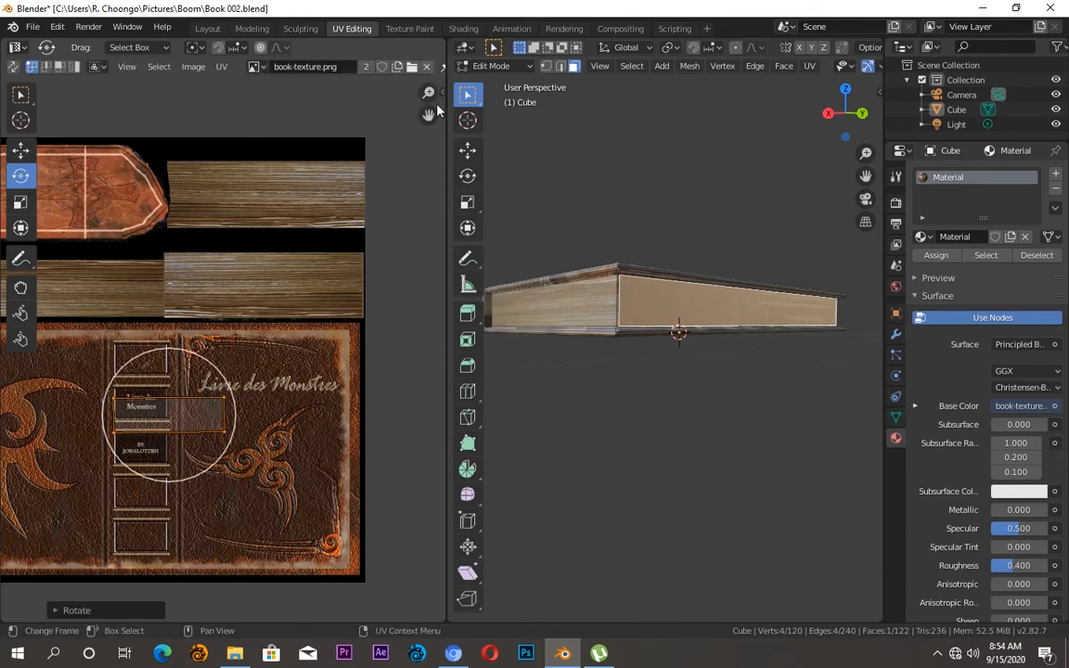
{"action": "left_click_drag", "start_coordinate": [429, 114], "coordinate": [357, 172]}
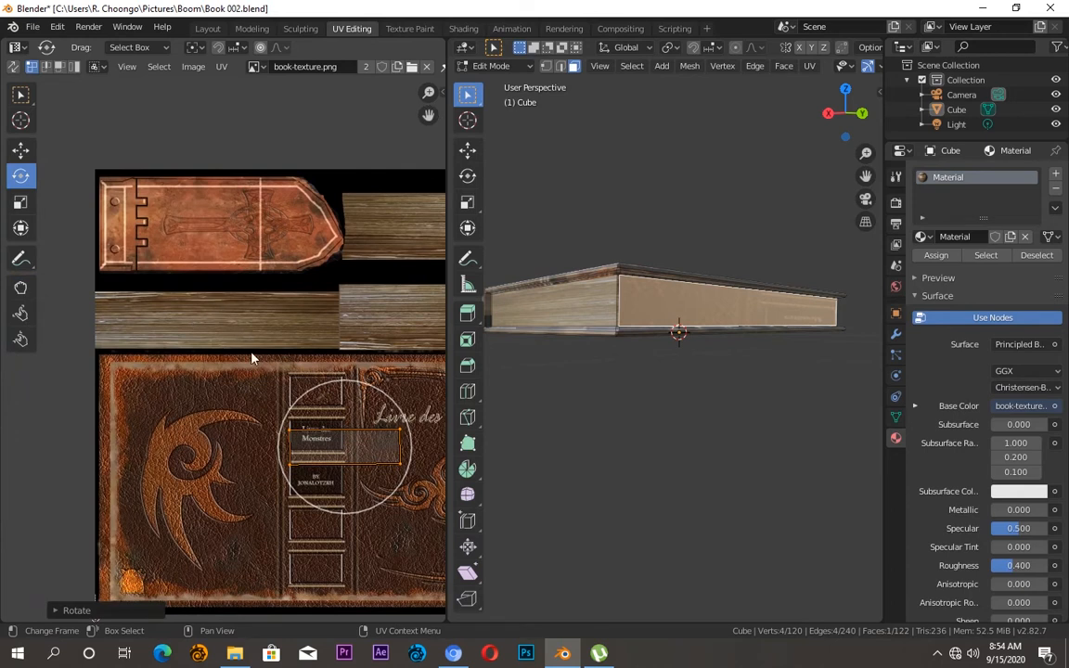
{"action": "left_click", "coordinate": [23, 150]}
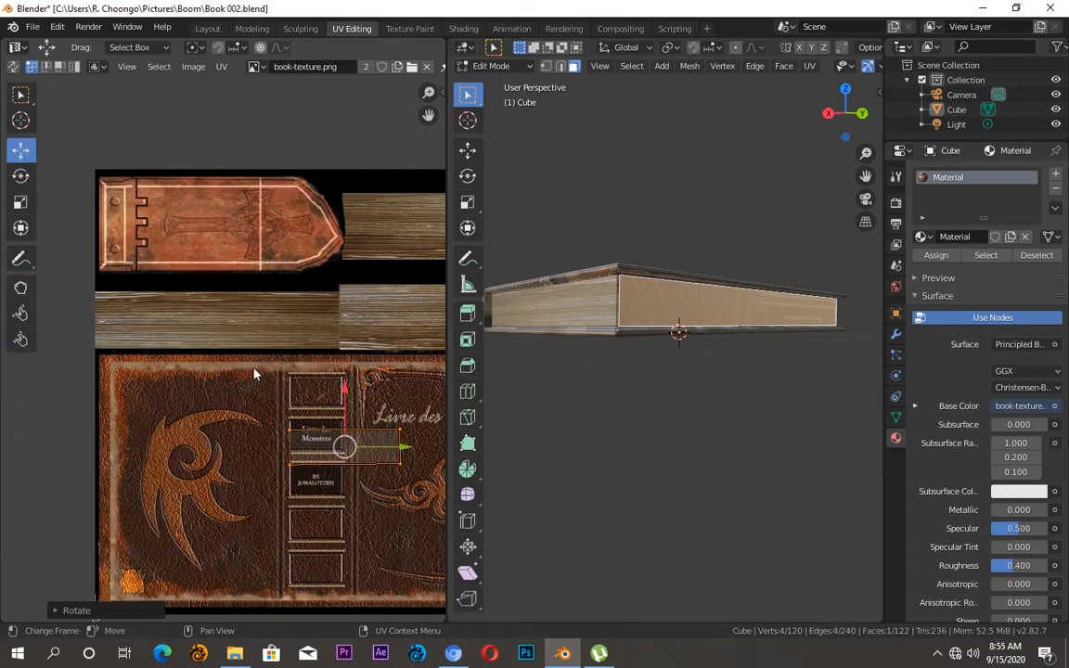
{"action": "left_click_drag", "start_coordinate": [341, 447], "coordinate": [148, 318]}
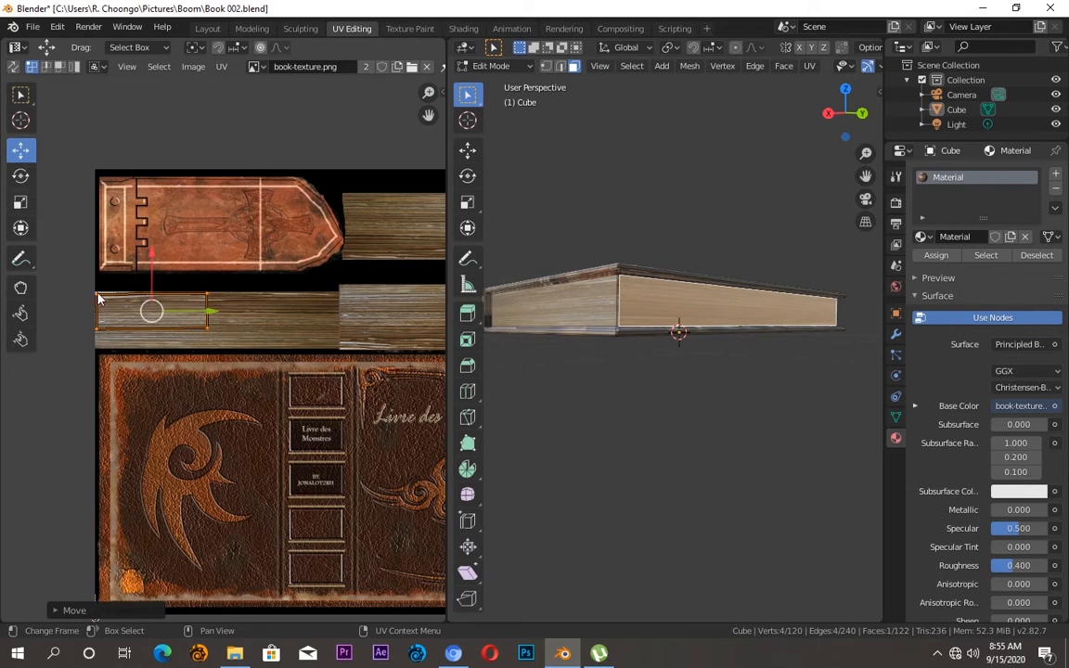
Step: Level the long side's UV island and stretch its lower and right edges to the borders of the long page strip
{"action": "left_click", "coordinate": [19, 175]}
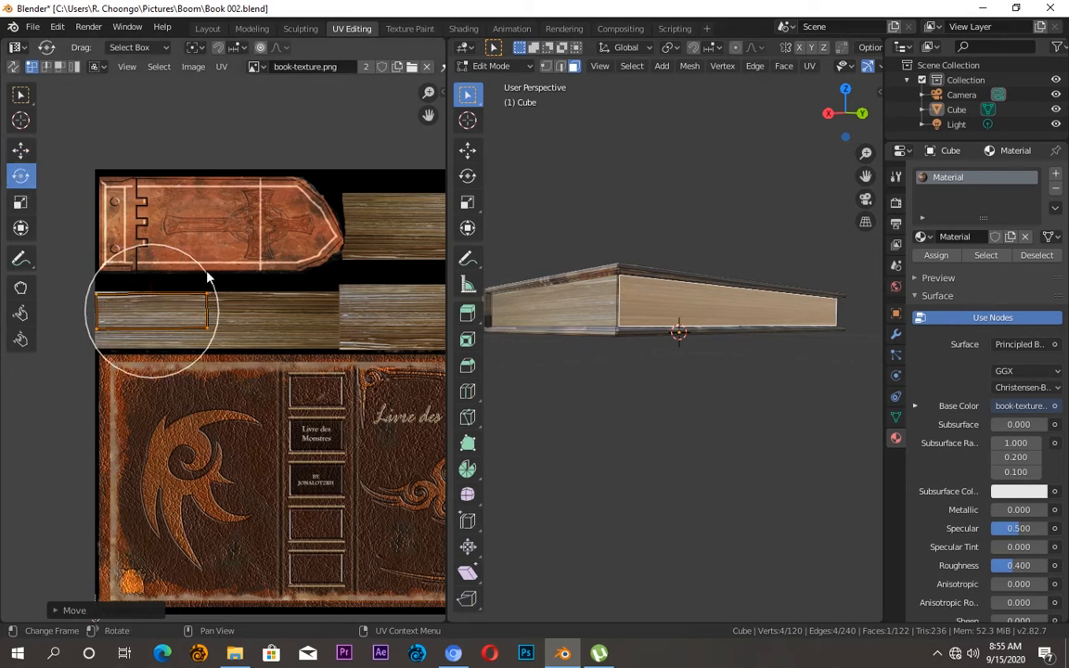
{"action": "left_click_drag", "start_coordinate": [210, 273], "coordinate": [201, 267]}
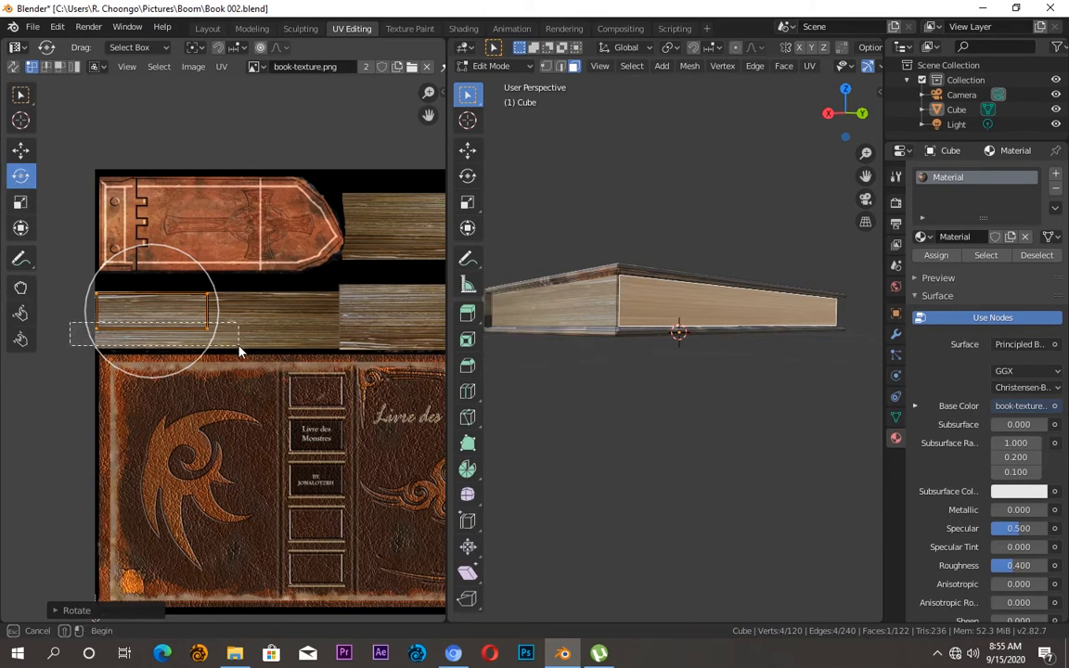
{"action": "key", "text": "ctrl+z"}
{"action": "left_click", "coordinate": [21, 151]}
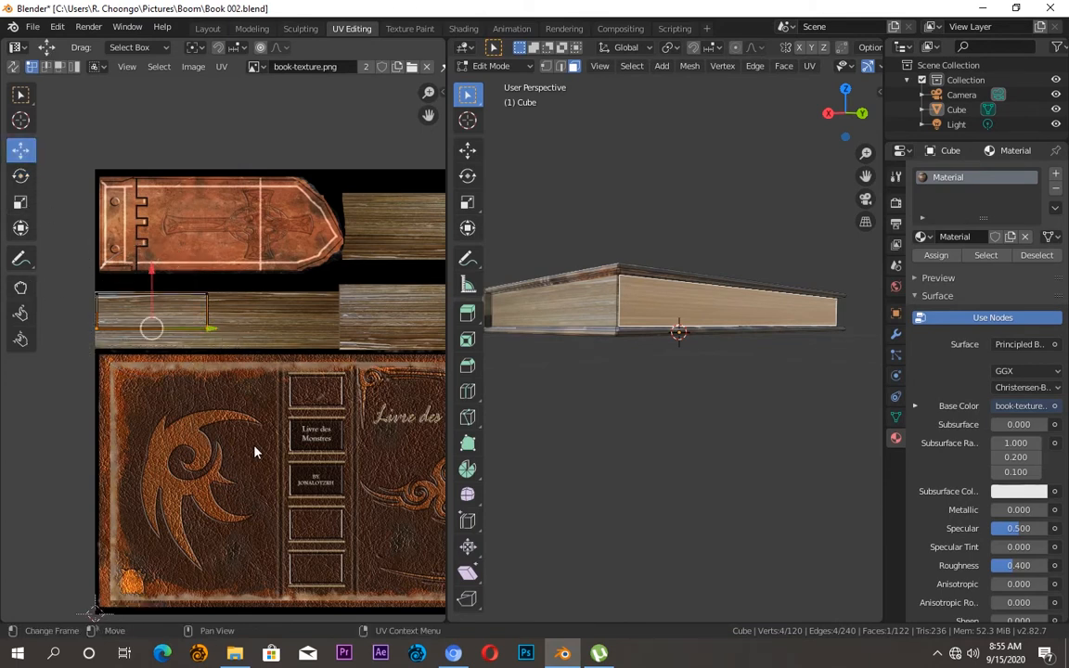
{"action": "left_click_drag", "start_coordinate": [156, 278], "coordinate": [150, 294]}
{"action": "left_click", "coordinate": [210, 336]}
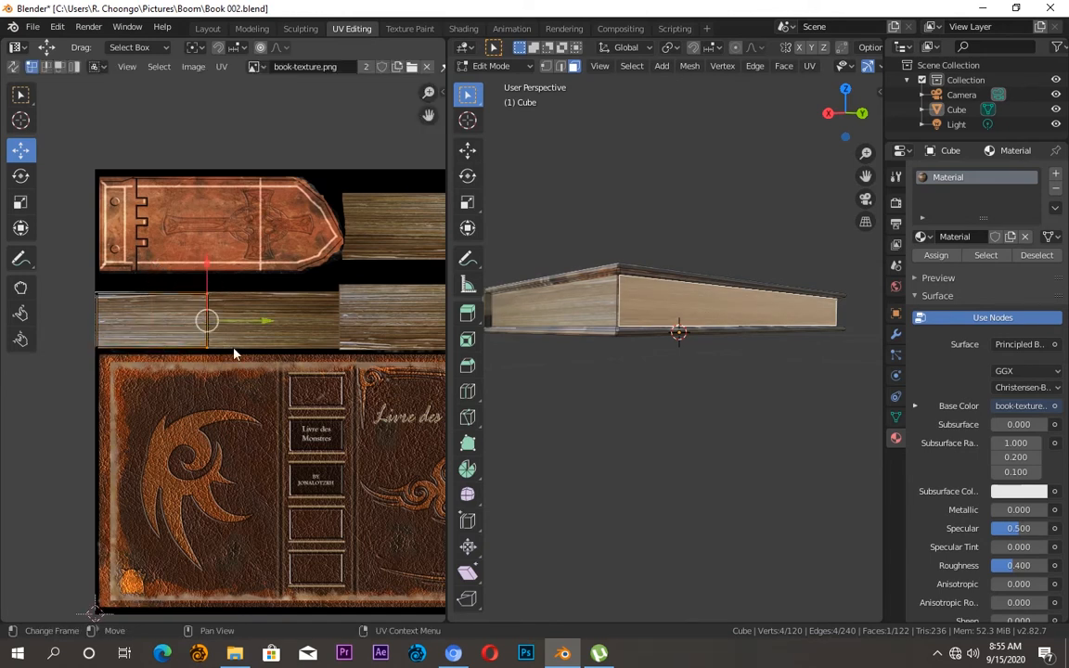
{"action": "left_click_drag", "start_coordinate": [265, 324], "coordinate": [396, 323]}
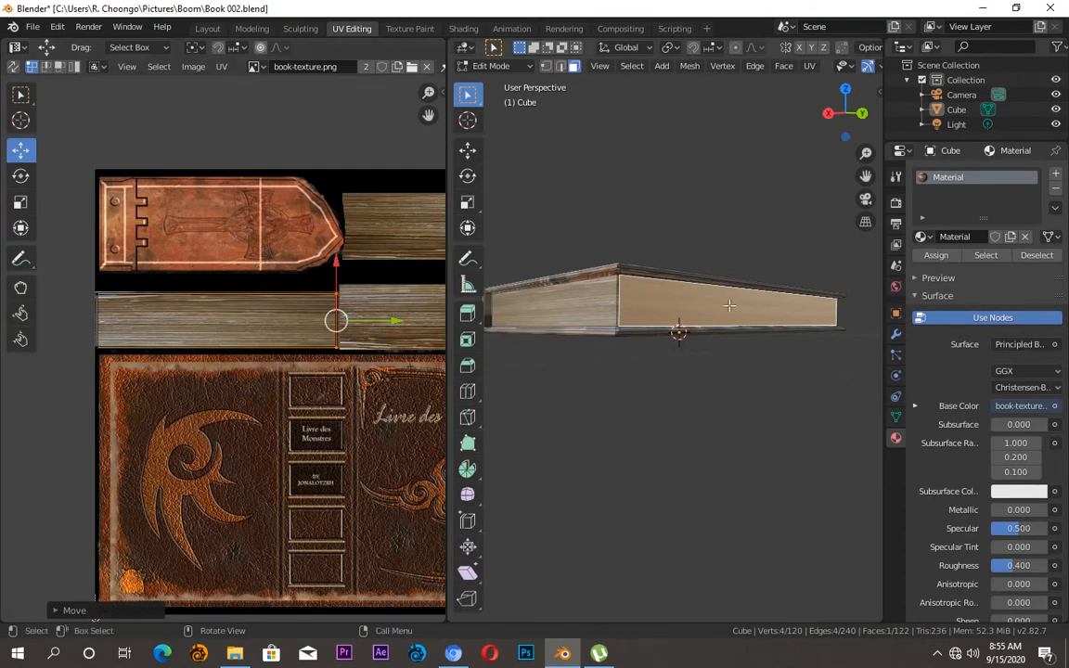
{"action": "key", "text": "ctrl+z"}
Step: Enlarge the upright UV island of the narrow corner face at the long side's other end and move it onto the lighter page strip
{"action": "middle_click_drag", "start_coordinate": [757, 127], "coordinate": [344, 503]}
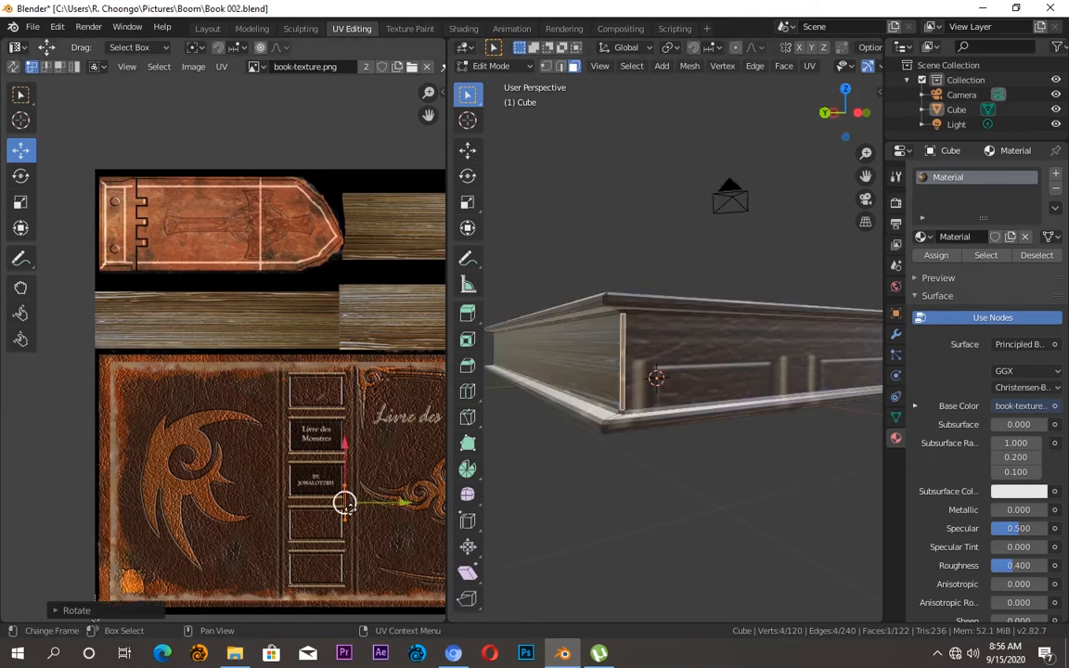
{"action": "key", "text": "s"}
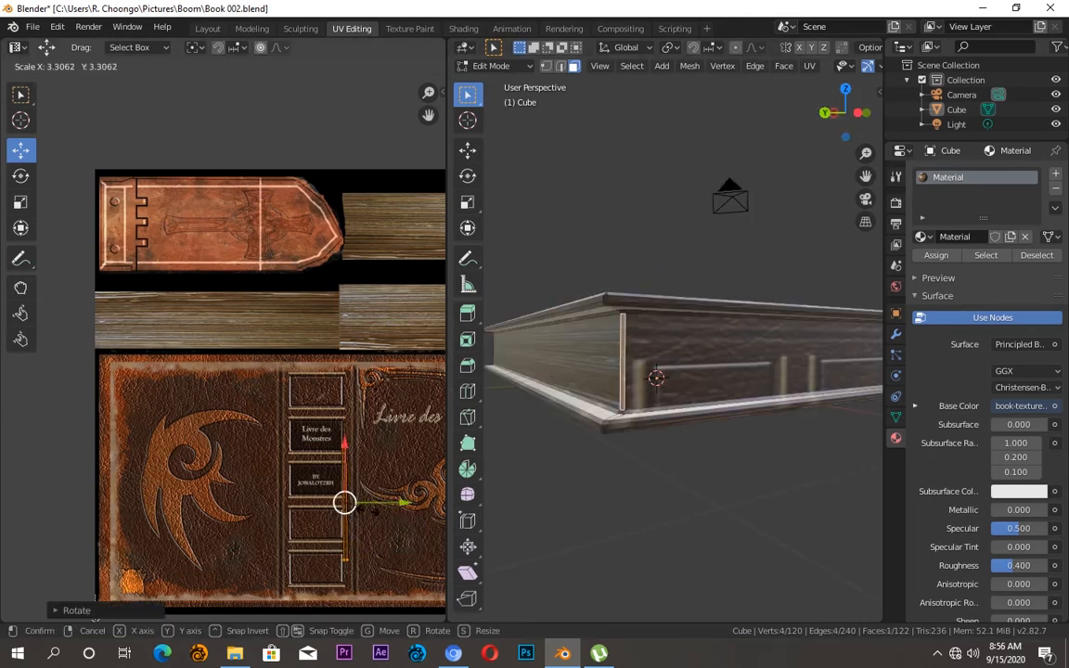
{"action": "left_click", "coordinate": [327, 462]}
{"action": "key", "text": "g"}
{"action": "key", "text": "y"}
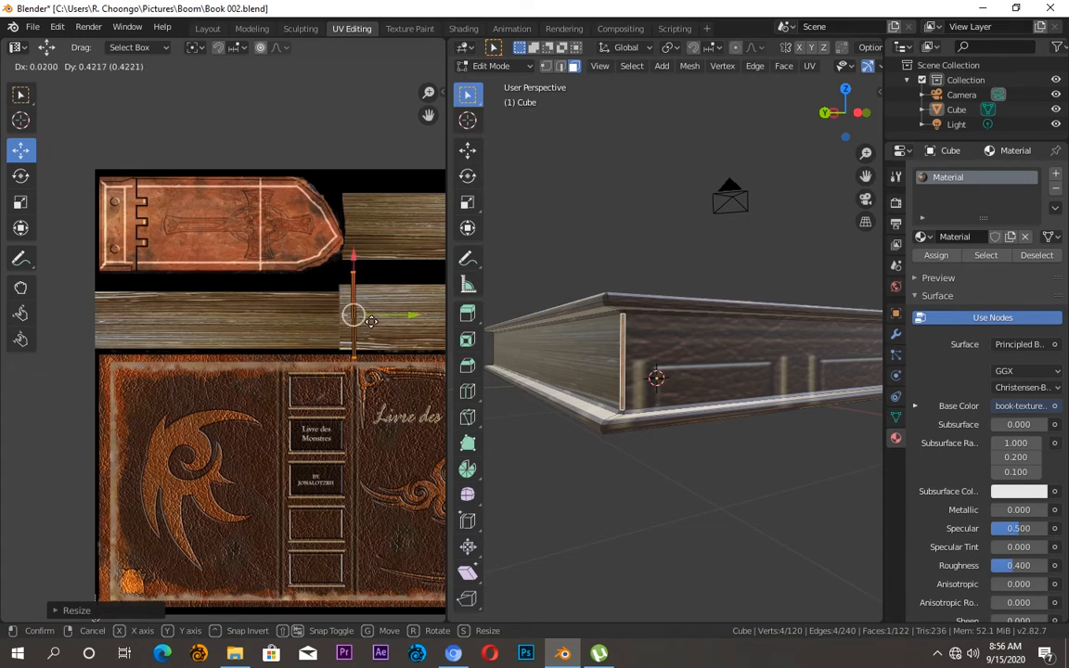
{"action": "left_click", "coordinate": [368, 321]}
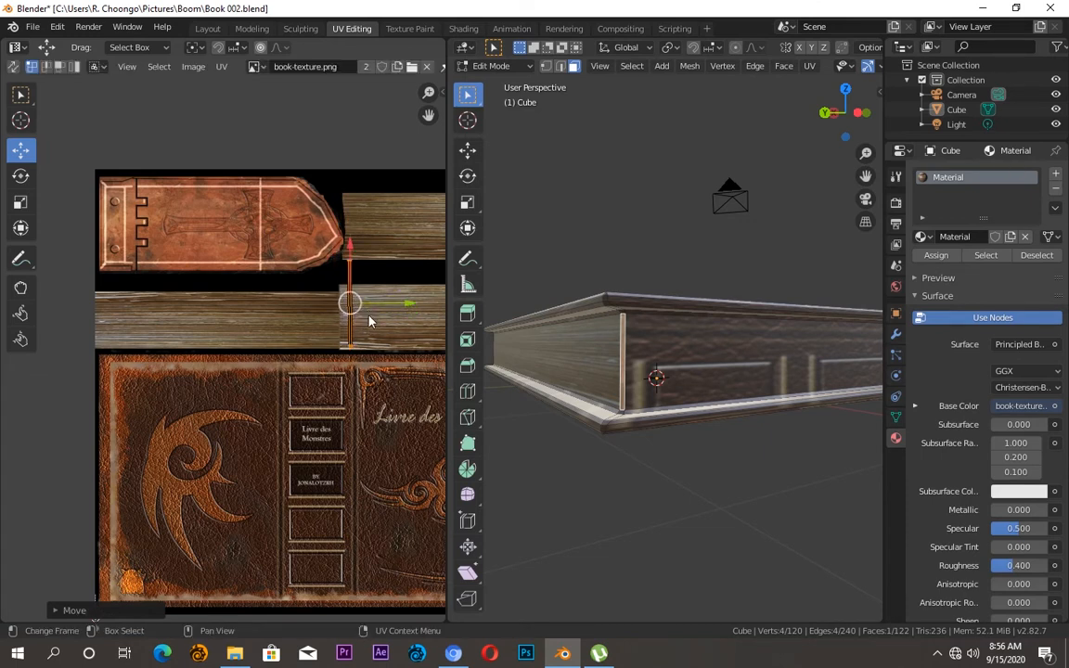
Step: Lower the upper edge of this corner face's UV island to the lighter page strip's upper border
{"action": "left_click", "coordinate": [353, 244], "text": "shift"}
{"action": "key", "text": "g"}
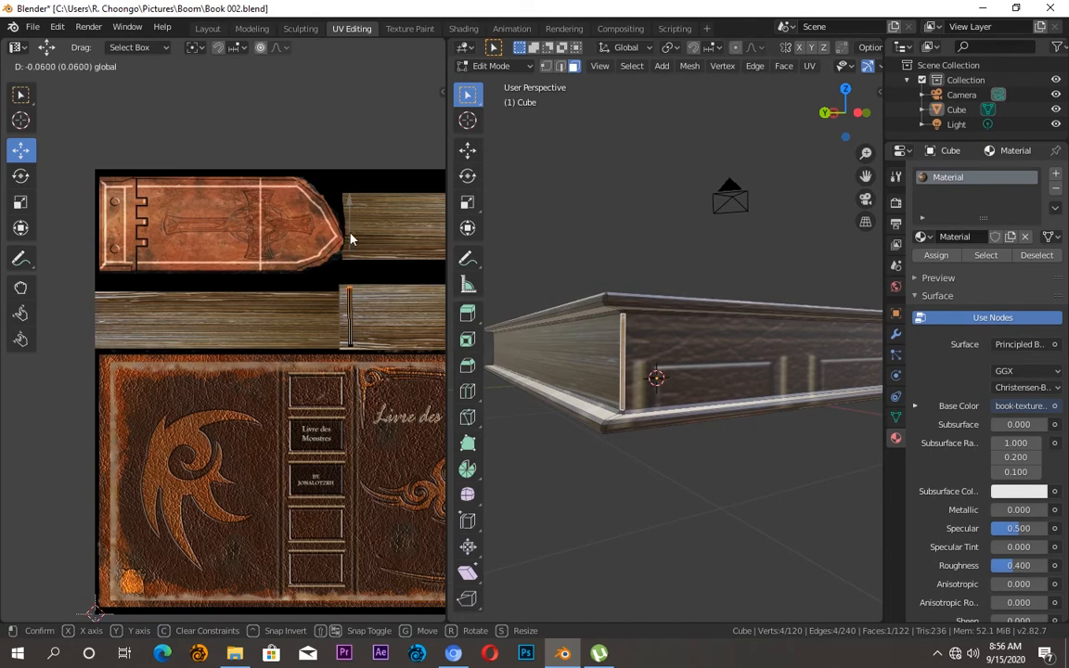
{"action": "left_click", "coordinate": [351, 239]}
Step: Select the page block's opposite short end, rotate its UV island about 90 degrees and move it onto the upper page strip
{"action": "left_click", "coordinate": [724, 363]}
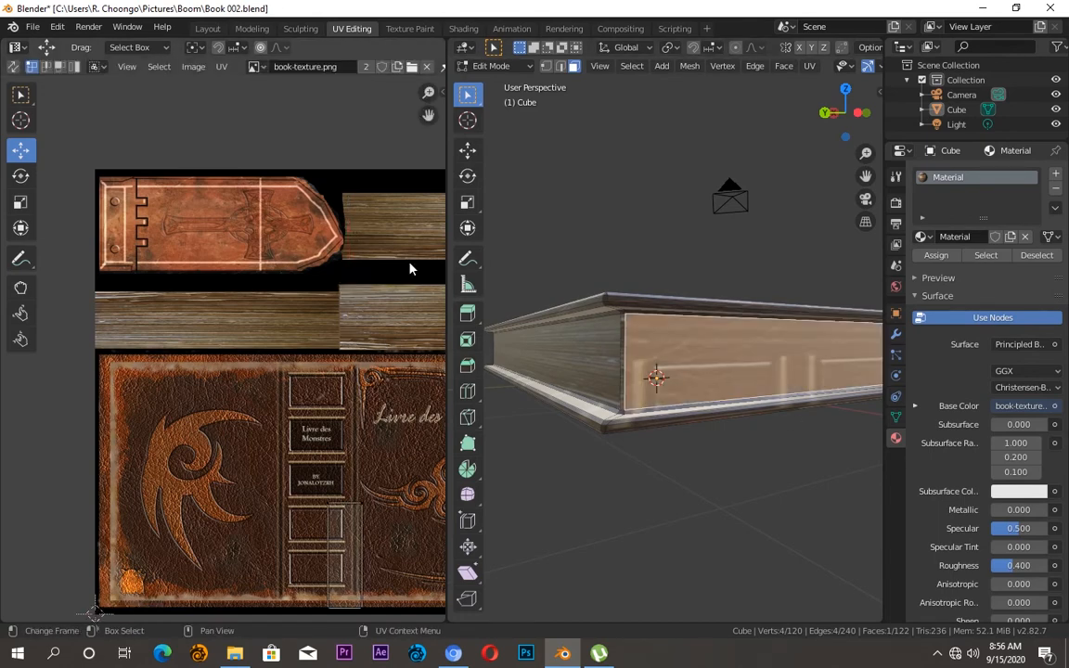
{"action": "left_click_drag", "start_coordinate": [271, 444], "coordinate": [370, 562]}
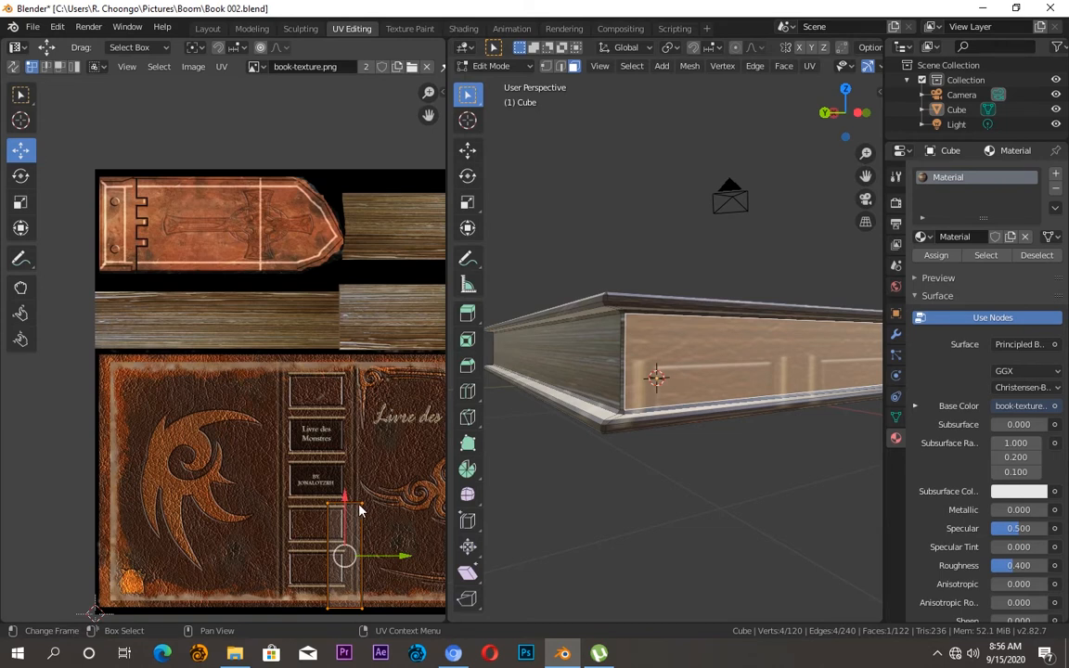
{"action": "key", "text": "r"}
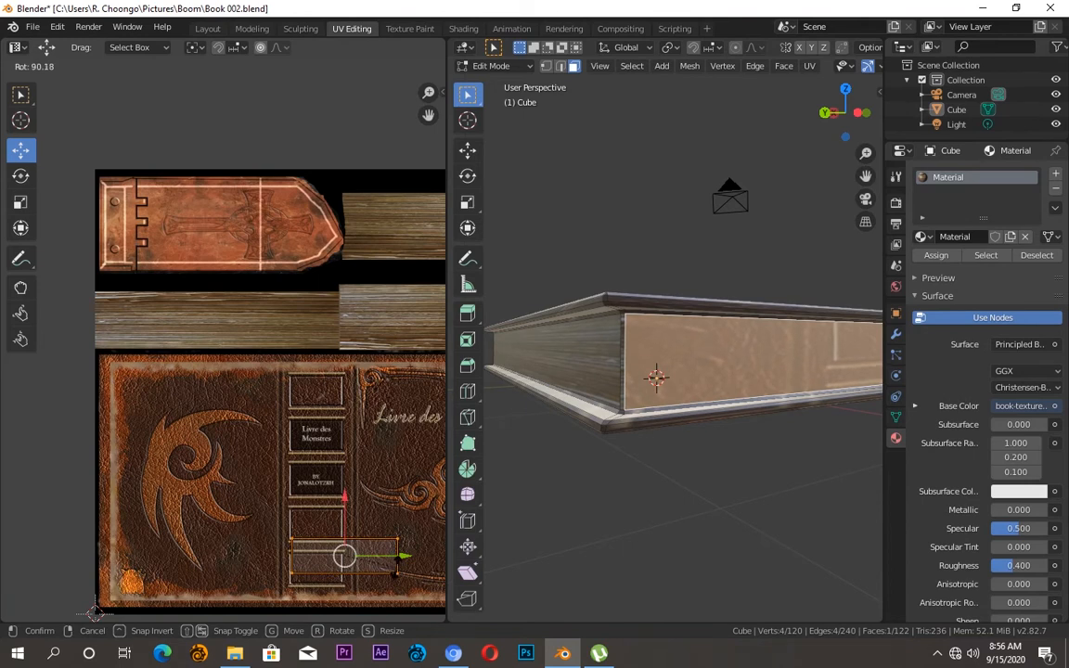
{"action": "left_click", "coordinate": [355, 551]}
{"action": "key", "text": "g"}
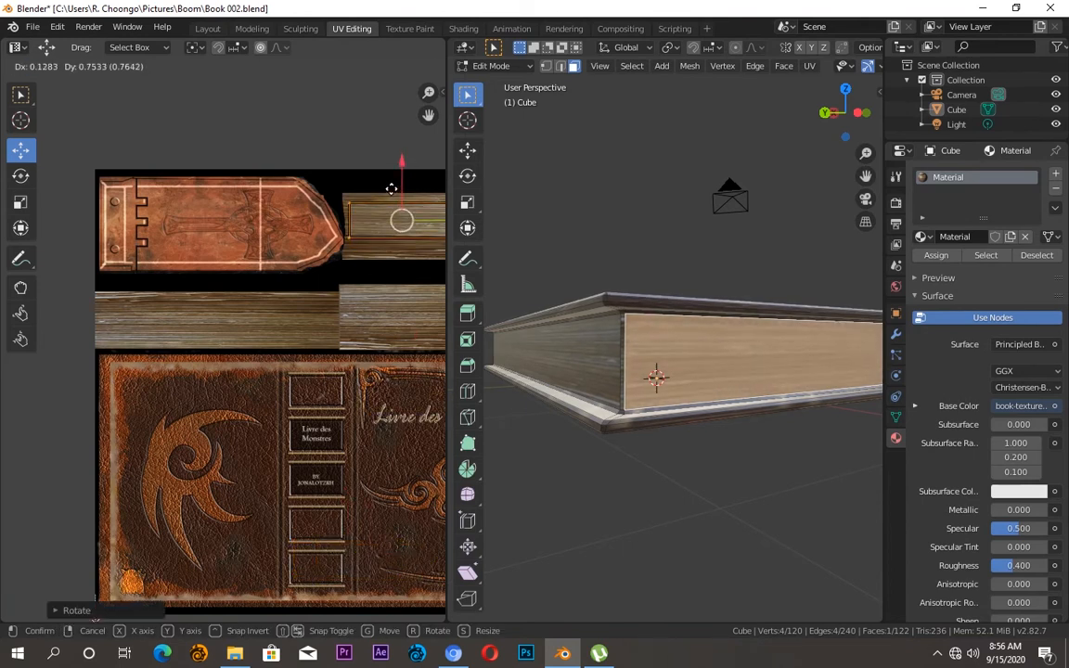
{"action": "left_click", "coordinate": [391, 188]}
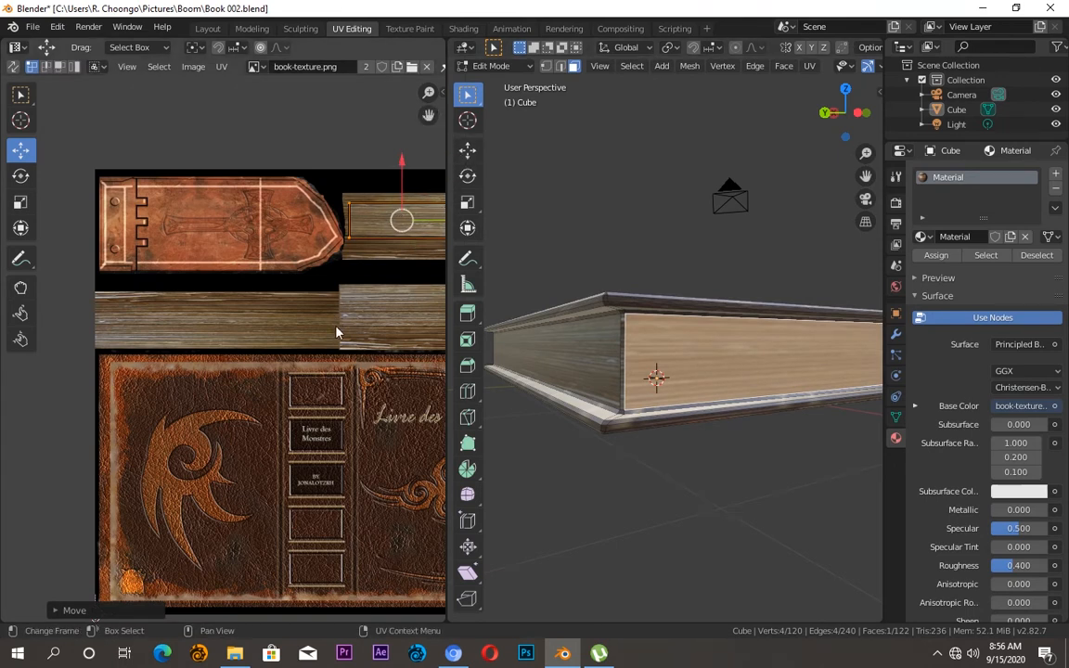
Step: Stretch the right, upper and lower edges of the short end's UV island to the borders of the upper page strip
{"action": "middle_click_drag", "start_coordinate": [351, 341], "coordinate": [157, 372]}
{"action": "left_click", "coordinate": [269, 230]}
{"action": "left_click_drag", "start_coordinate": [311, 259], "coordinate": [401, 248]}
{"action": "left_click", "coordinate": [288, 224]}
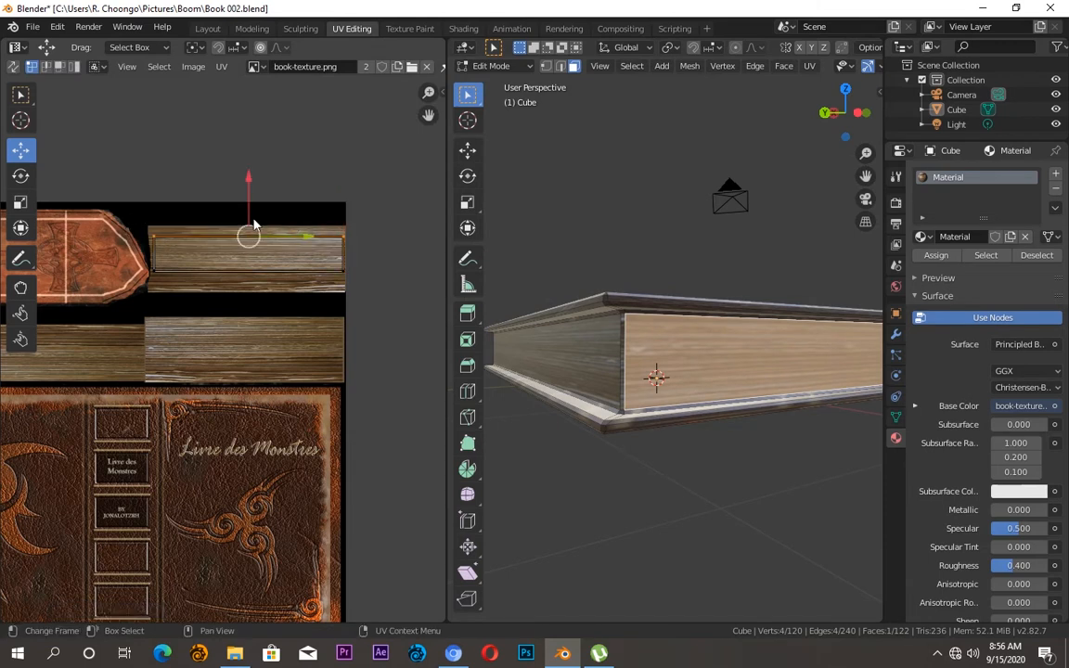
{"action": "left_click_drag", "start_coordinate": [248, 183], "coordinate": [248, 171]}
{"action": "left_click_drag", "start_coordinate": [125, 259], "coordinate": [389, 310]}
{"action": "left_click_drag", "start_coordinate": [248, 211], "coordinate": [248, 234]}
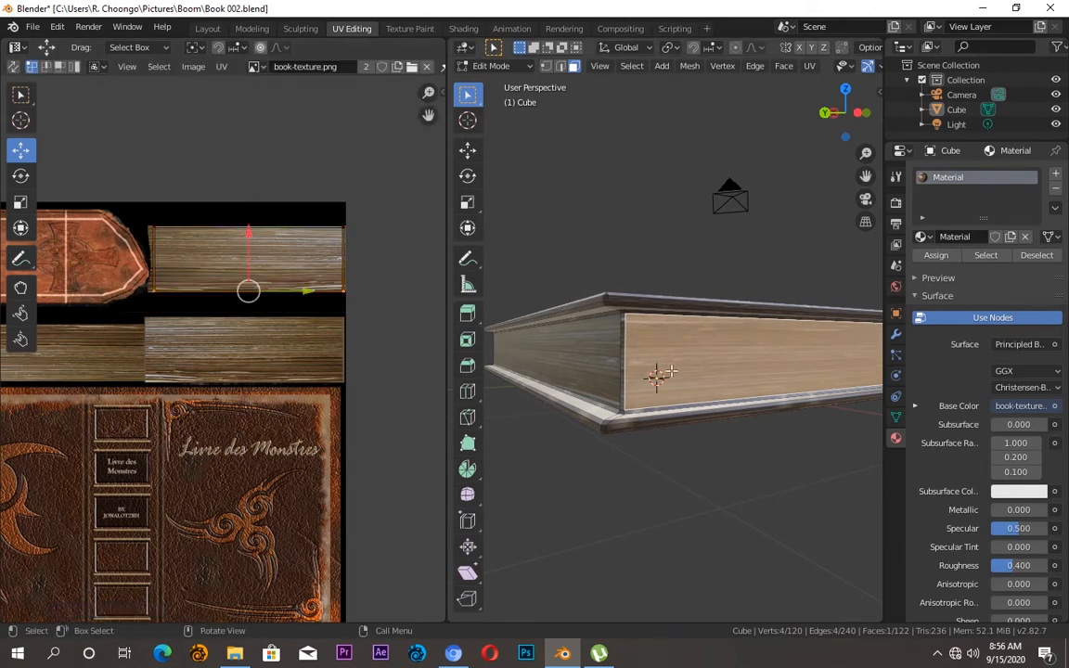
Step: Deselect the faces, save Book 002.blend and inspect the textured page edges and the cover's inner rim
{"action": "left_click", "coordinate": [708, 452]}
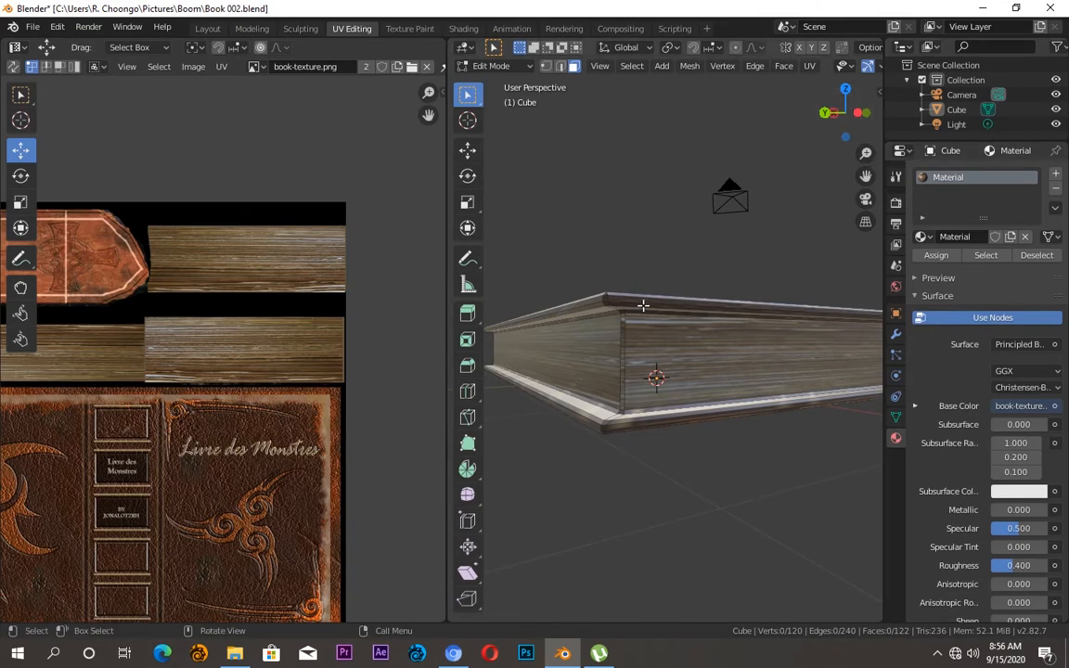
{"action": "left_click_drag", "start_coordinate": [866, 175], "coordinate": [812, 226]}
{"action": "key", "text": "ctrl+s"}
{"action": "scroll", "coordinate": [635, 353], "scroll_direction": "down", "scroll_amount": 3}
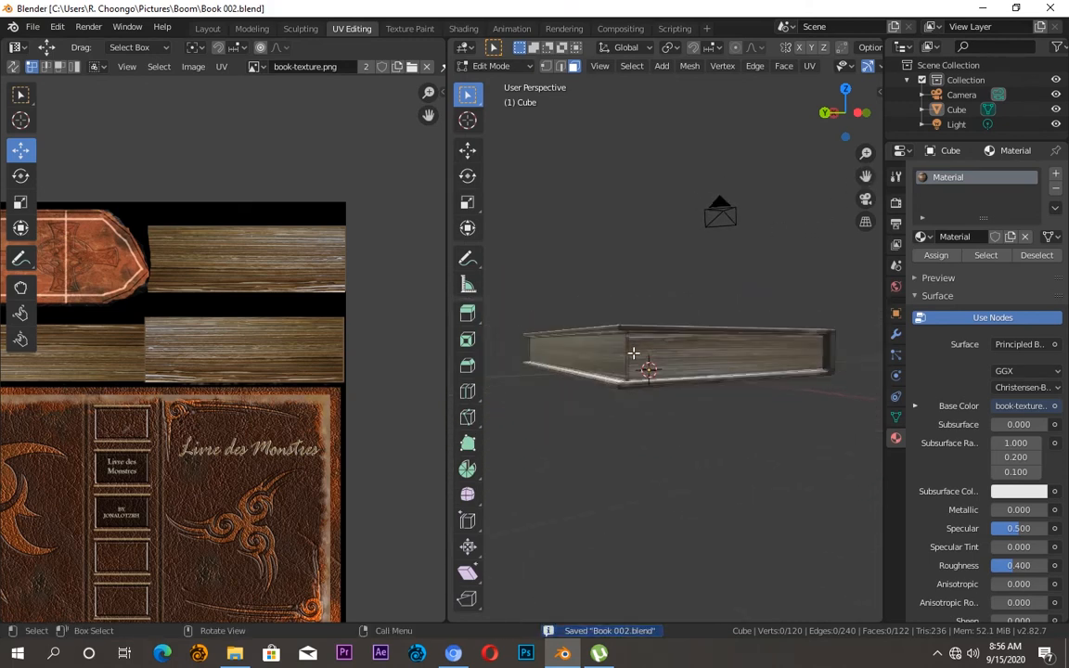
{"action": "scroll", "coordinate": [633, 353], "scroll_direction": "up", "scroll_amount": 3}
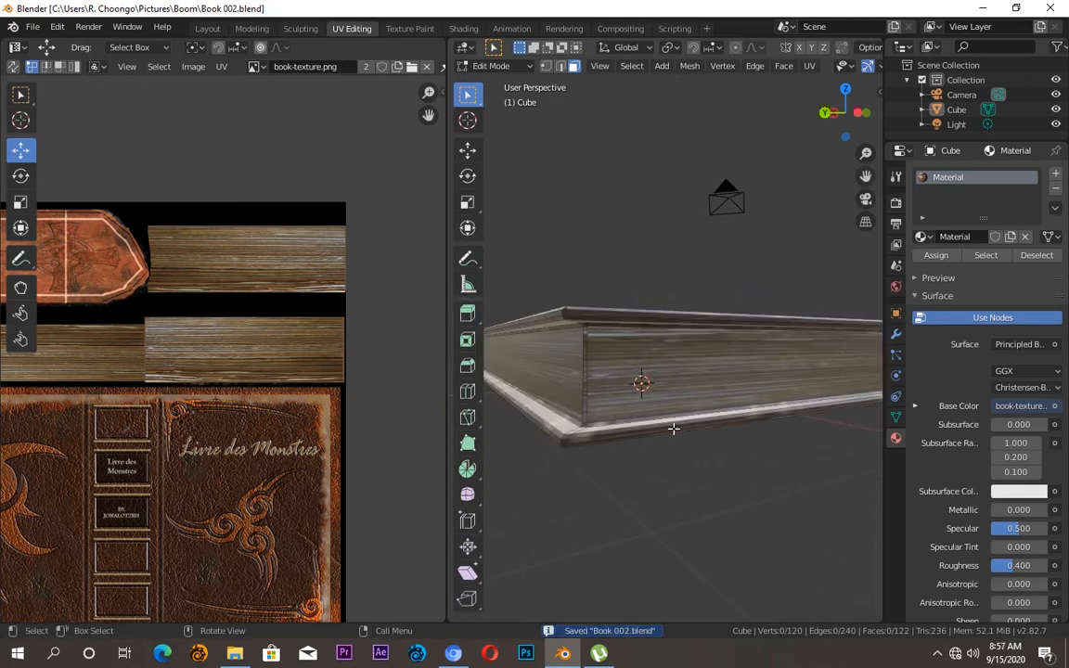
{"action": "key", "text": "ctrl+r"}
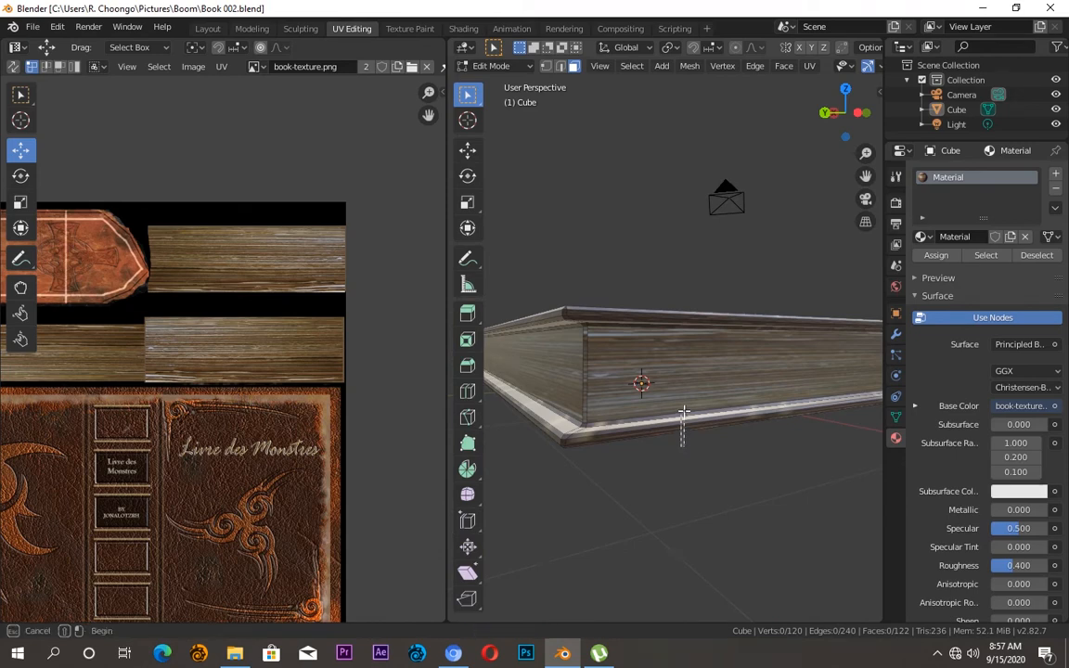
Step: Select the five rim faces along one side of the lower cover, leaving out the adjoining page face
{"action": "key", "text": "Escape"}
{"action": "left_click", "coordinate": [686, 416], "text": "alt"}
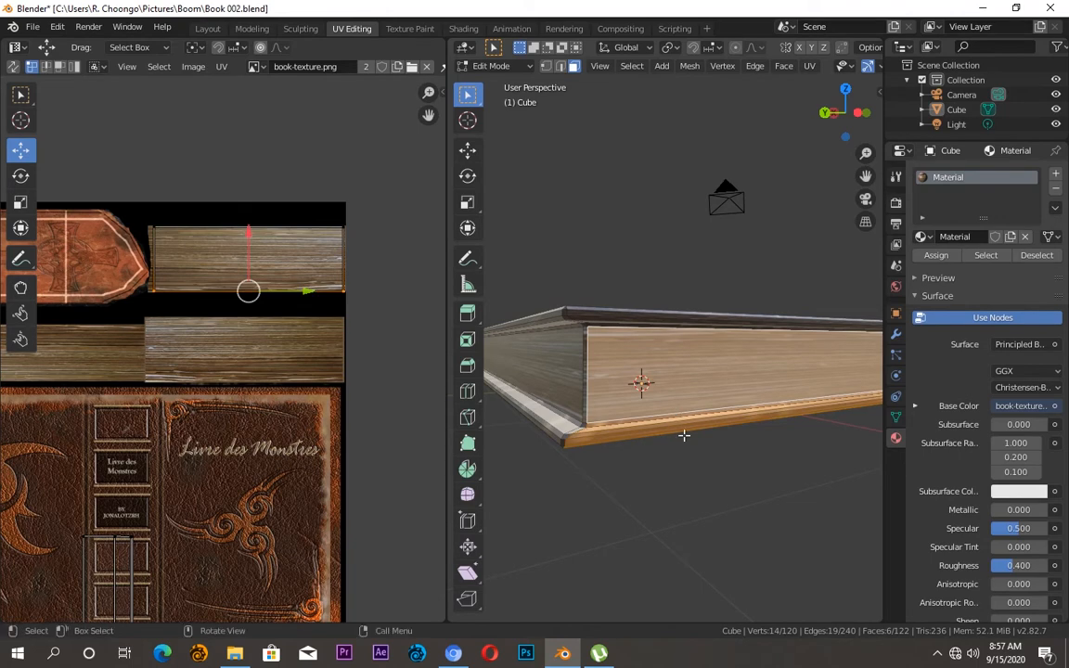
{"action": "key", "text": "alt+a"}
{"action": "key", "text": "ctrl+r"}
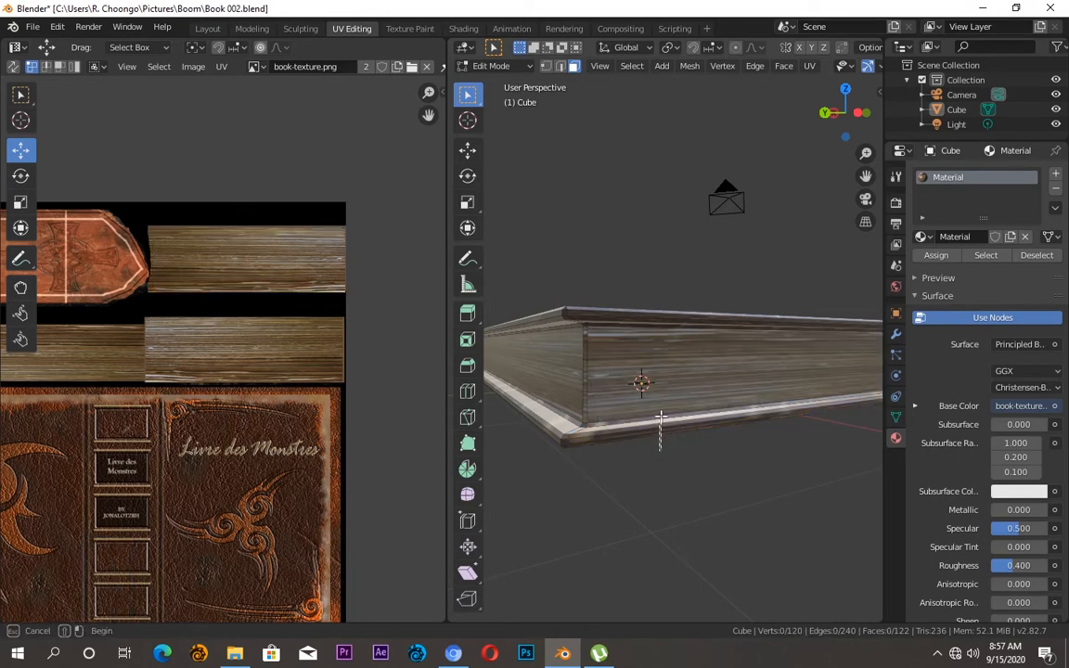
{"action": "key", "text": "Escape"}
{"action": "left_click", "coordinate": [661, 415], "text": "alt"}
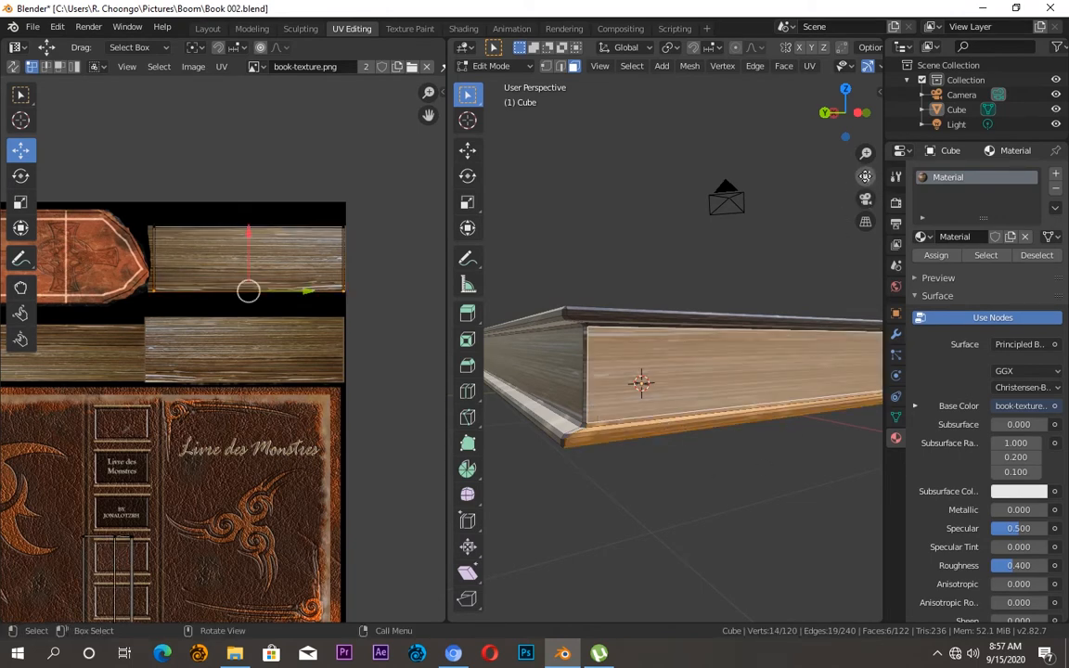
{"action": "left_click", "coordinate": [670, 356], "text": "ctrl"}
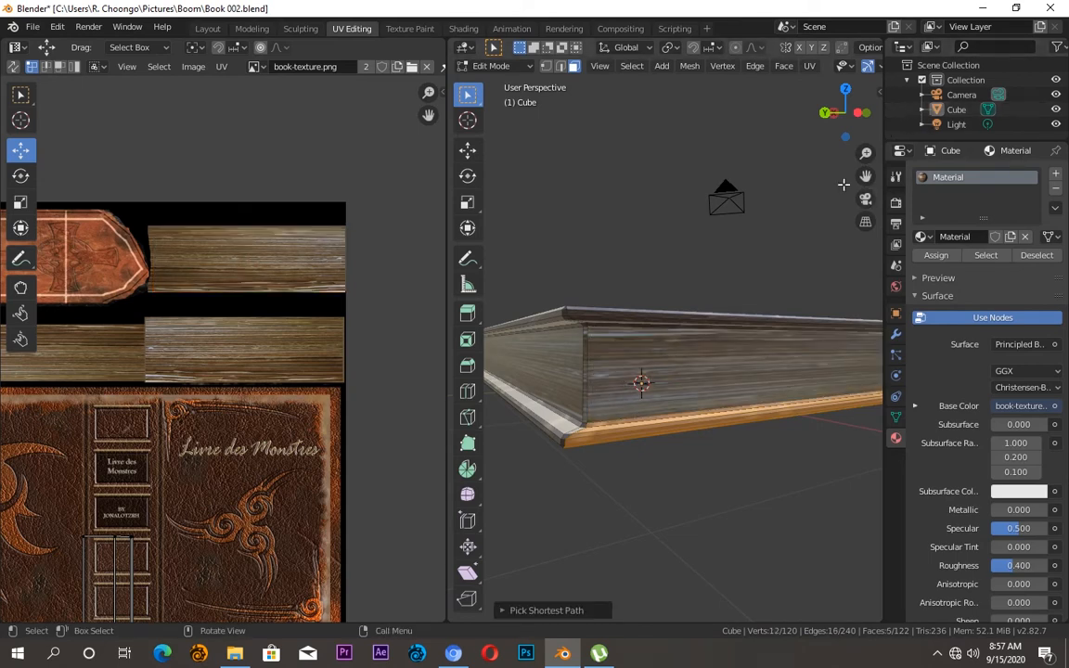
Step: Unwrap the selected rim faces and lower the upper ends of their UV islands onto the back cover artwork
{"action": "mouse_move", "coordinate": [844, 113]}
{"action": "left_mouse_down"}
{"action": "mouse_move", "coordinate": [840, 148]}
{"action": "mouse_move", "coordinate": [838, 97]}
{"action": "mouse_move", "coordinate": [845, 116]}
{"action": "left_mouse_up"}
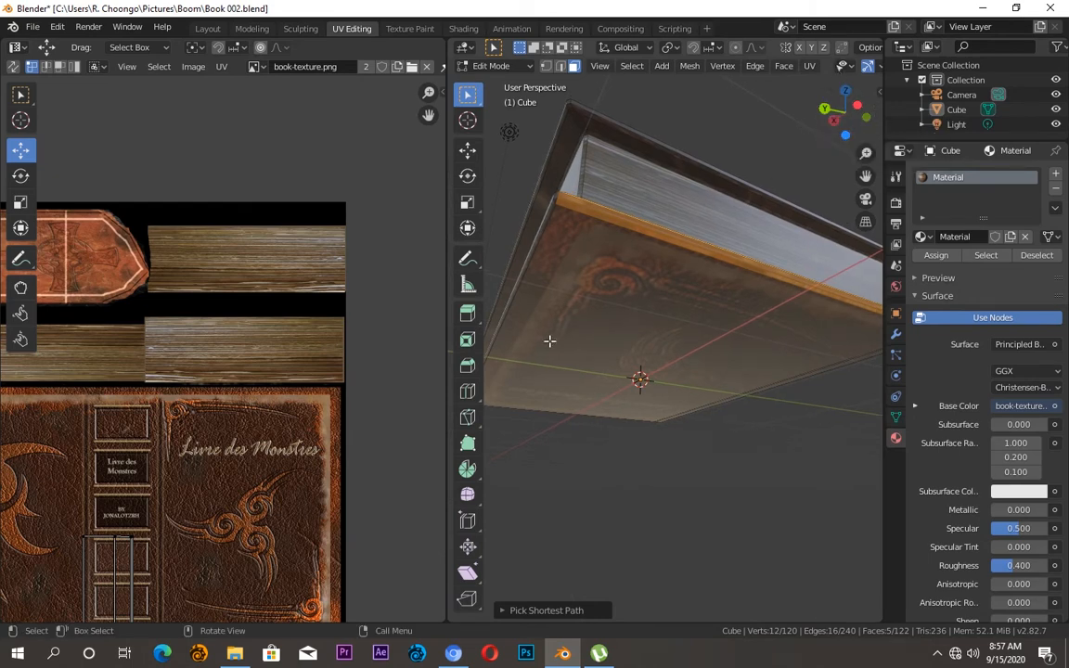
{"action": "scroll", "coordinate": [304, 432], "scroll_direction": "down", "scroll_amount": 3}
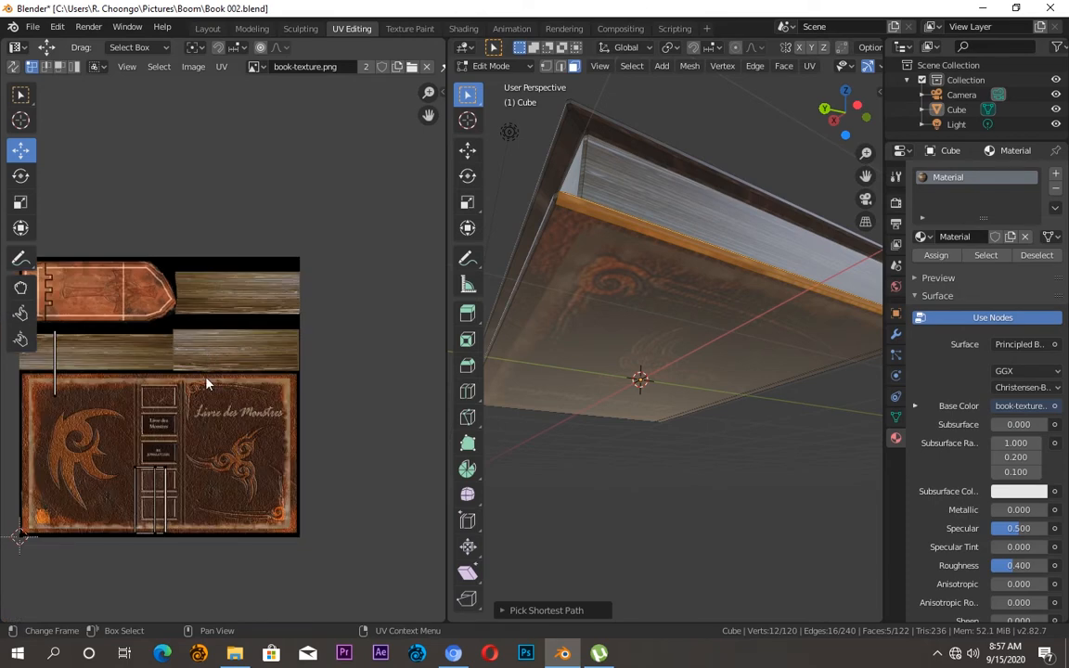
{"action": "left_click", "coordinate": [812, 67]}
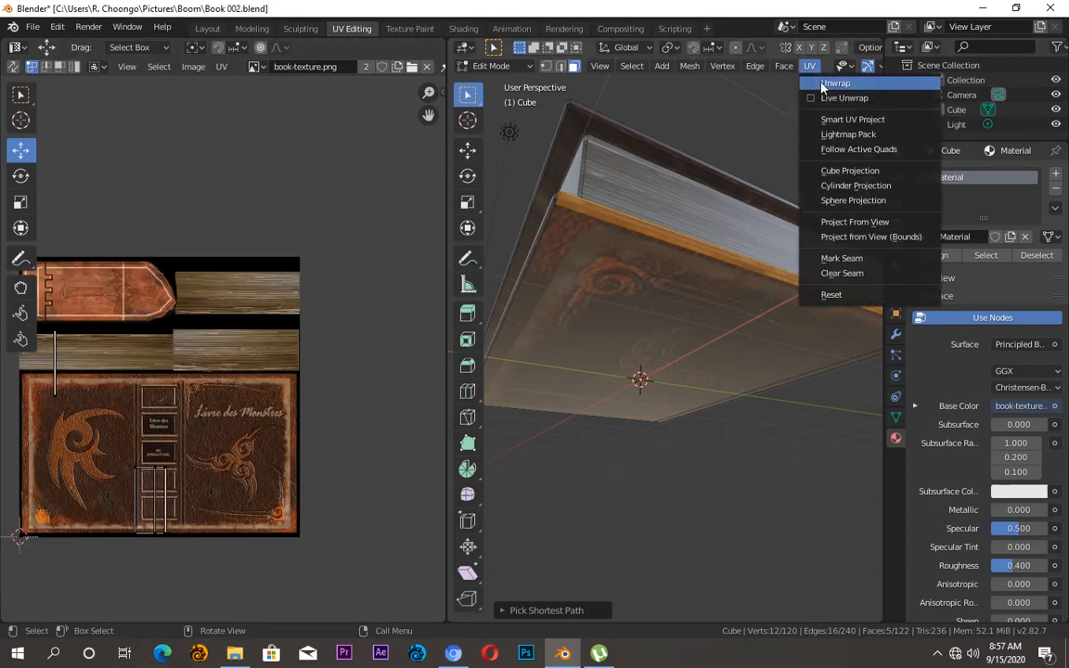
{"action": "left_click", "coordinate": [823, 84]}
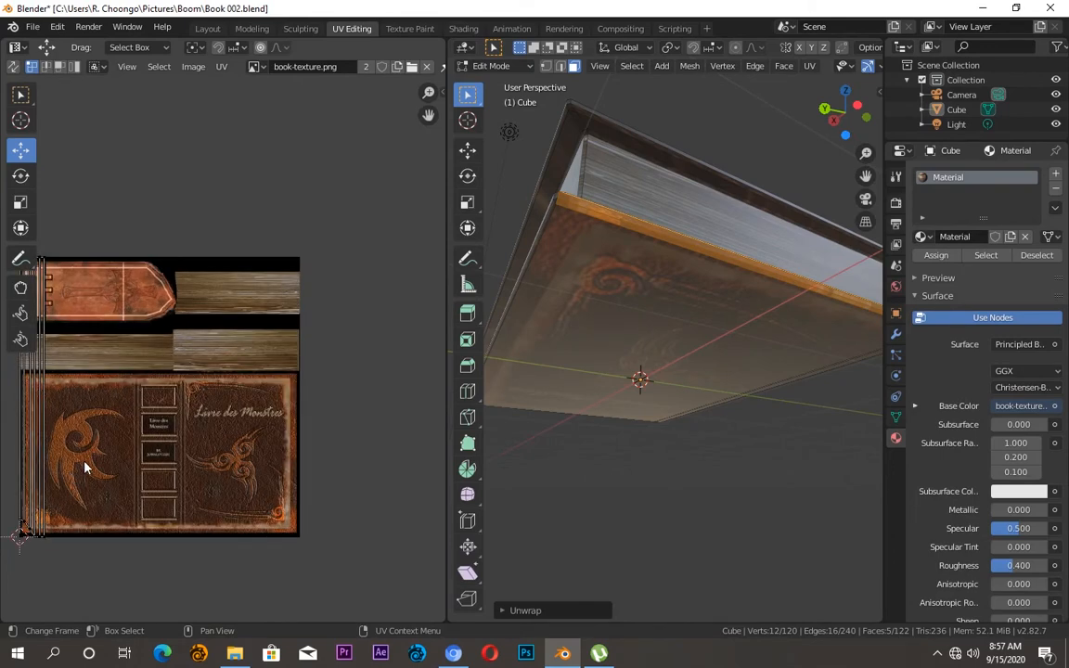
{"action": "scroll", "coordinate": [84, 468], "scroll_direction": "down", "scroll_amount": 1}
{"action": "left_click_drag", "start_coordinate": [92, 294], "coordinate": [66, 364]}
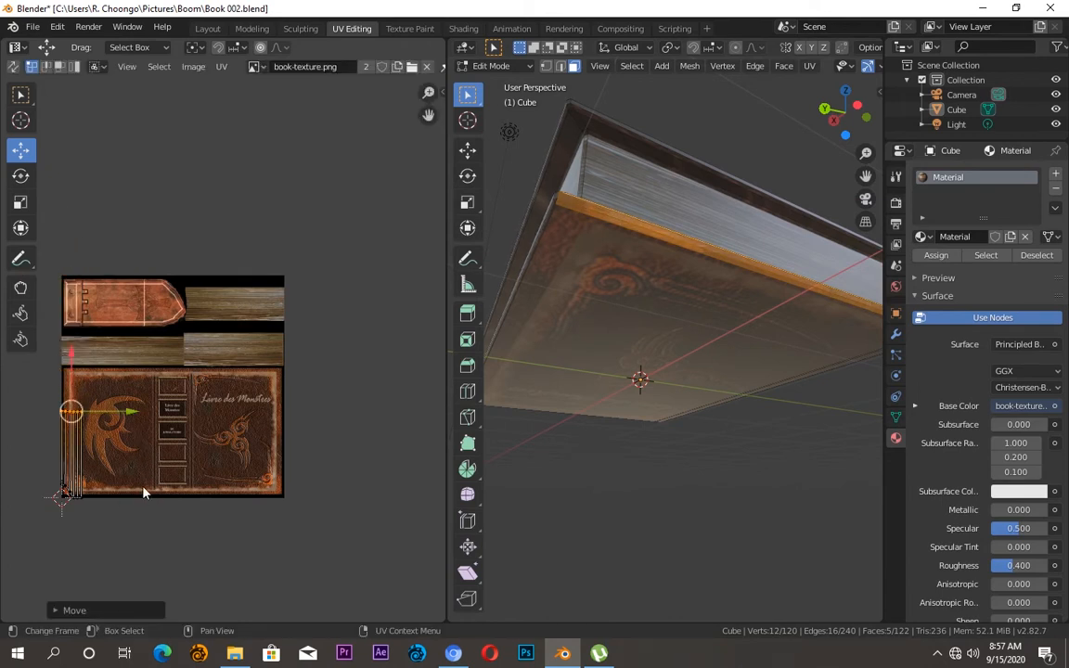
Step: Narrow all the rim's UV islands and move them onto the plain leather beside the spine panels
{"action": "left_click_drag", "start_coordinate": [49, 387], "coordinate": [120, 530]}
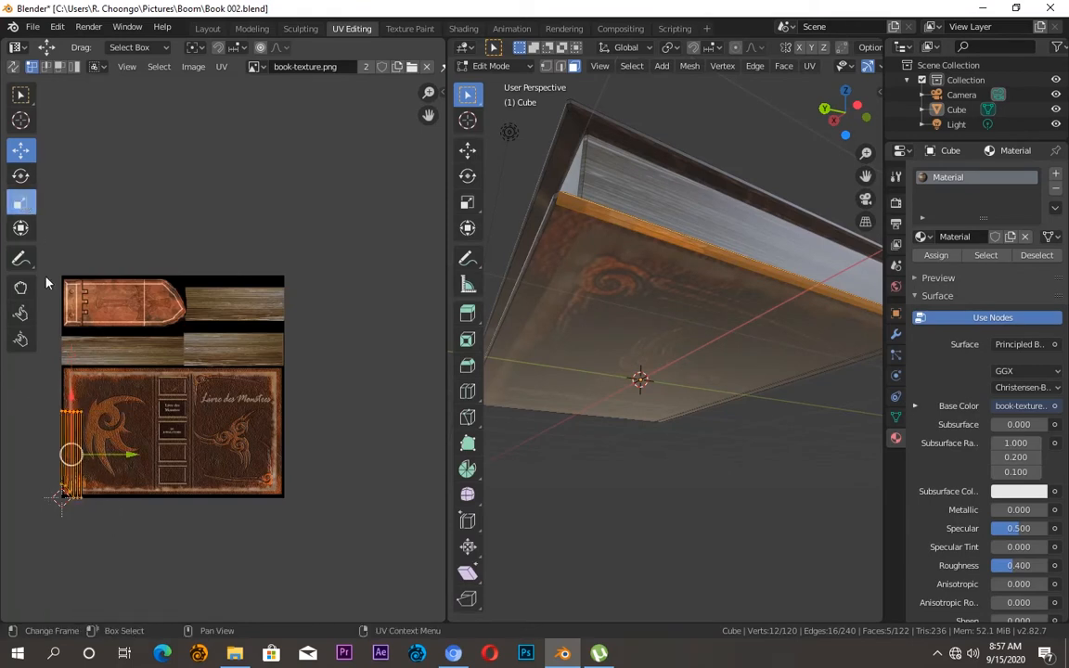
{"action": "left_click_drag", "start_coordinate": [125, 454], "coordinate": [89, 464]}
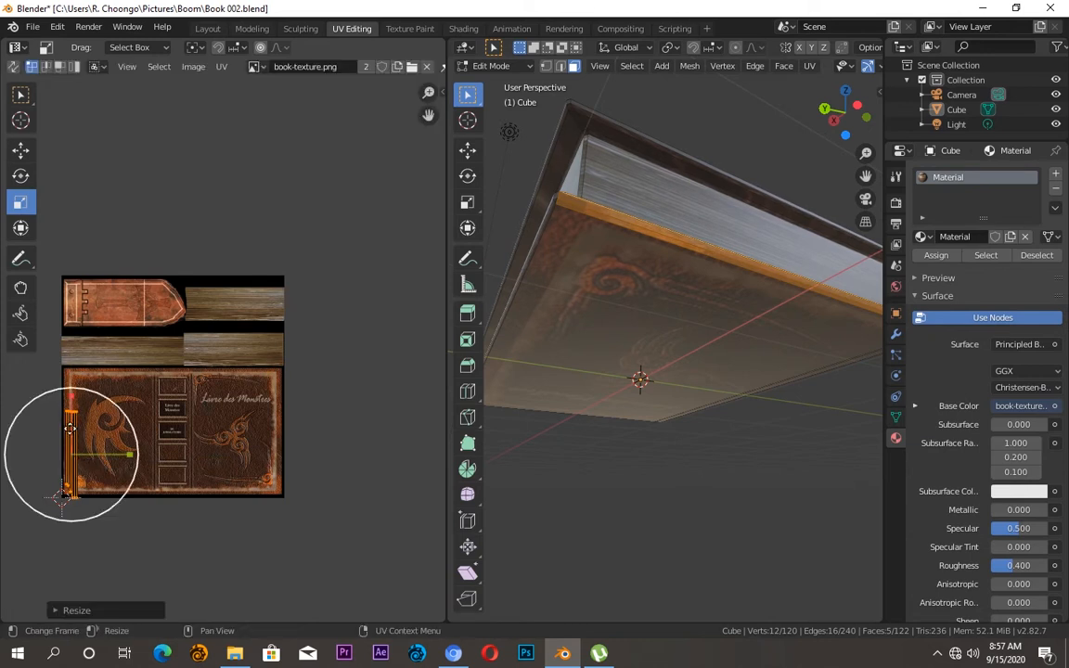
{"action": "left_click_drag", "start_coordinate": [120, 419], "coordinate": [194, 416]}
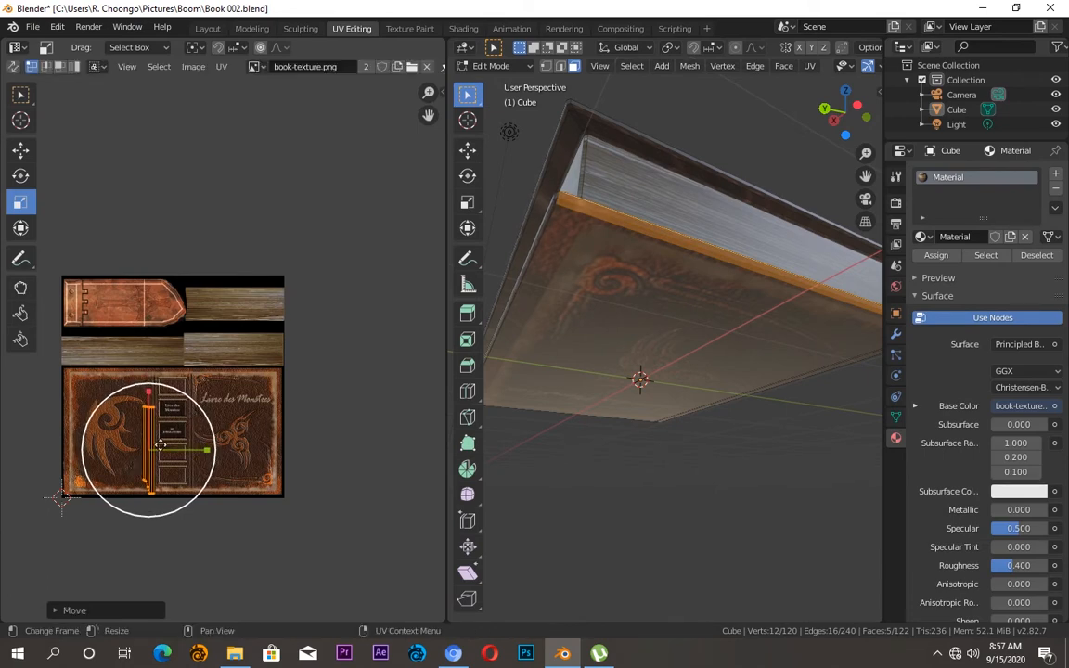
Step: Flatten the uneven lower ends of the rim's UV islands into one level line by scaling them vertically
{"action": "scroll", "coordinate": [156, 530], "scroll_direction": "up", "scroll_amount": 3}
{"action": "middle_click_drag", "start_coordinate": [119, 506], "coordinate": [188, 464]}
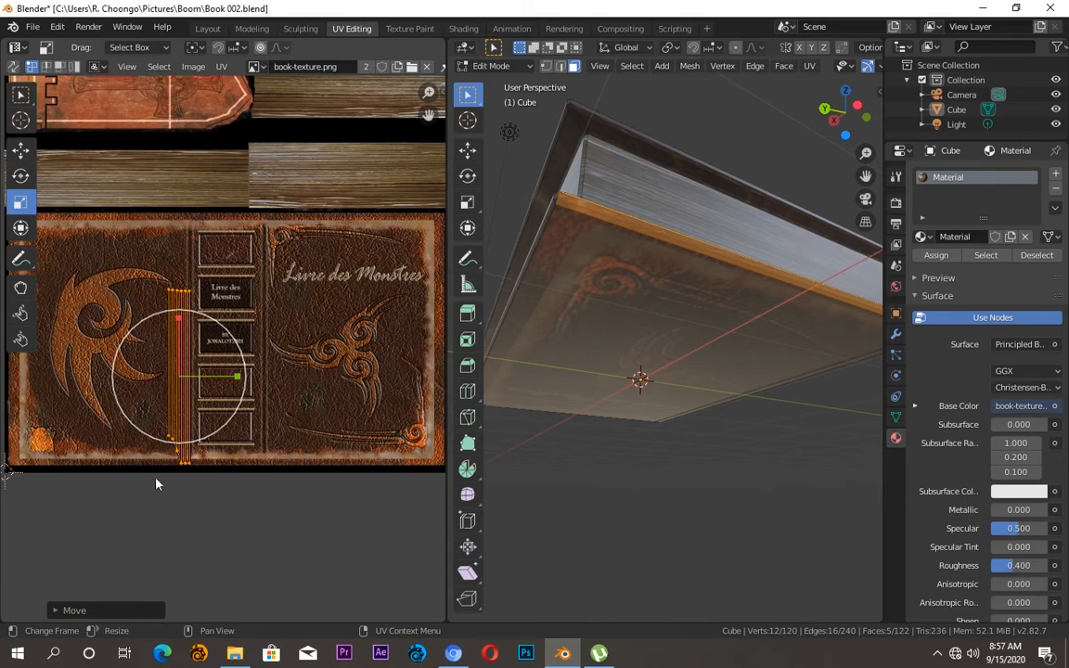
{"action": "left_click_drag", "start_coordinate": [113, 420], "coordinate": [223, 487]}
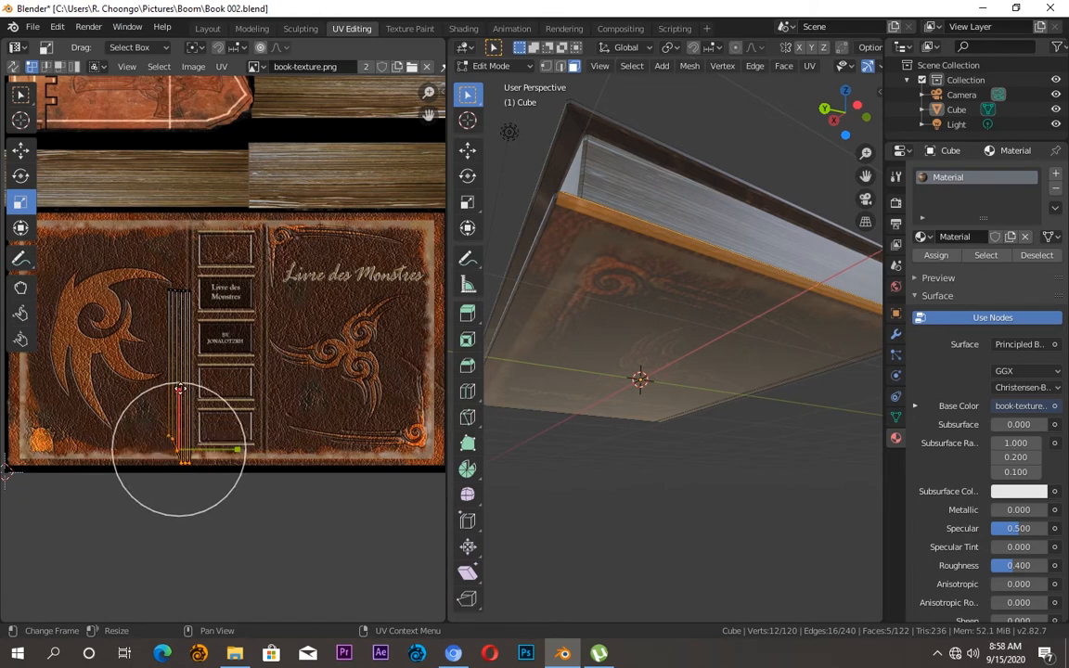
{"action": "left_click_drag", "start_coordinate": [180, 390], "coordinate": [180, 392]}
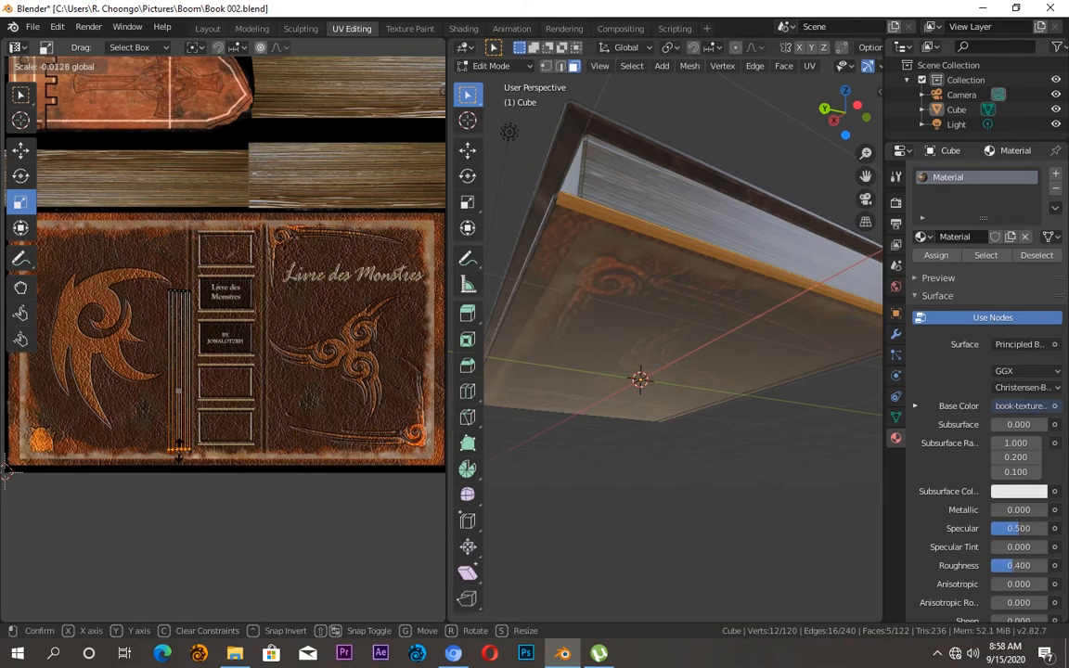
{"action": "left_click", "coordinate": [6, 471]}
Step: Select the five rim faces along the next side of the lower cover and unwrap them
{"action": "left_click", "coordinate": [656, 226]}
{"action": "left_click_drag", "start_coordinate": [844, 117], "coordinate": [827, 168]}
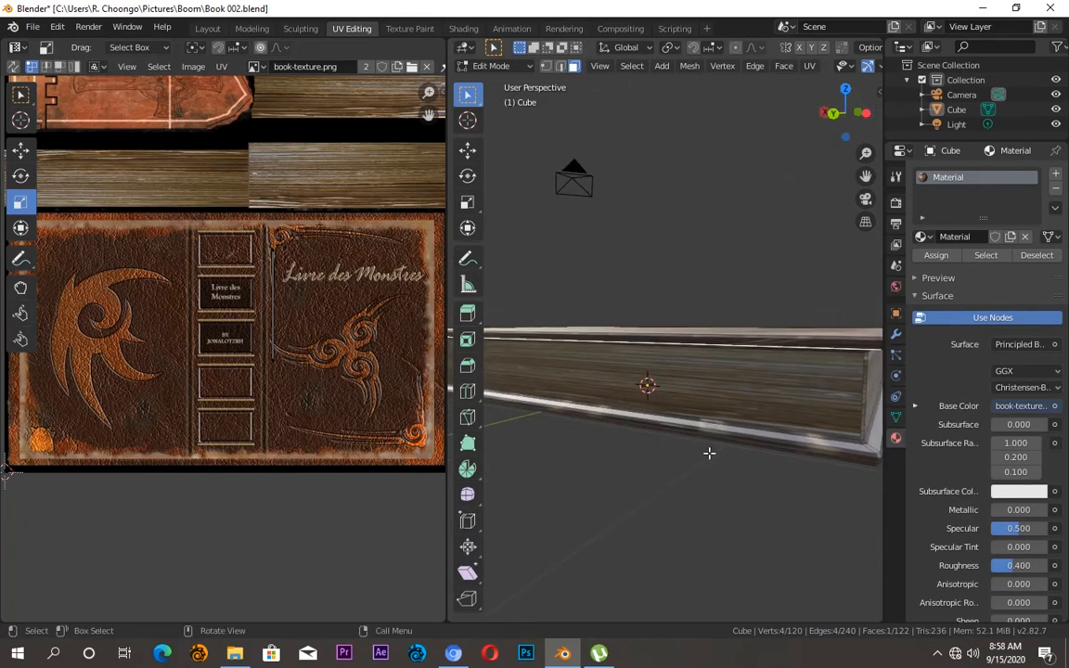
{"action": "left_click_drag", "start_coordinate": [708, 428], "coordinate": [483, 469]}
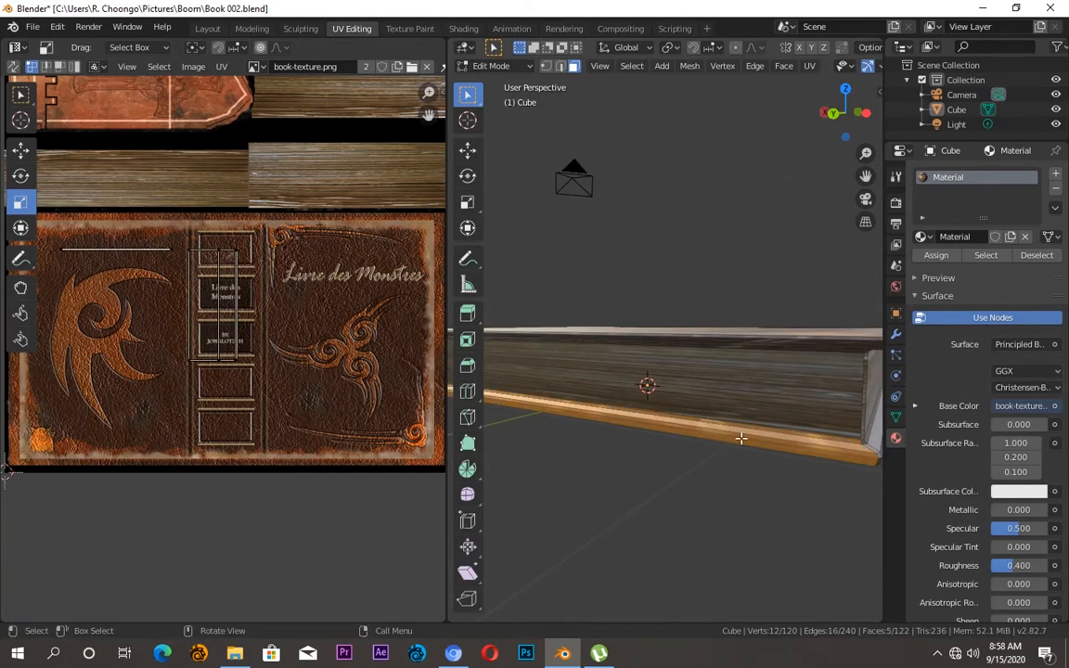
{"action": "left_click", "coordinate": [813, 67]}
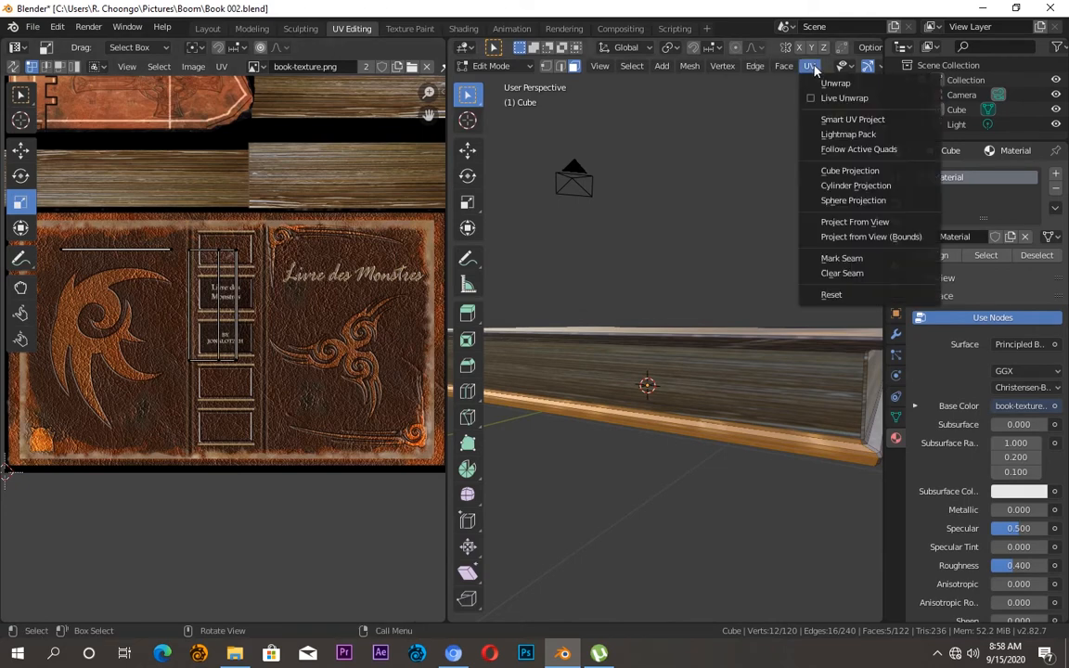
{"action": "left_click", "coordinate": [829, 85]}
Step: Level the upper and lower ends of the new rim UV islands by scaling each row of vertices vertically
{"action": "scroll", "coordinate": [67, 386], "scroll_direction": "down", "scroll_amount": 2}
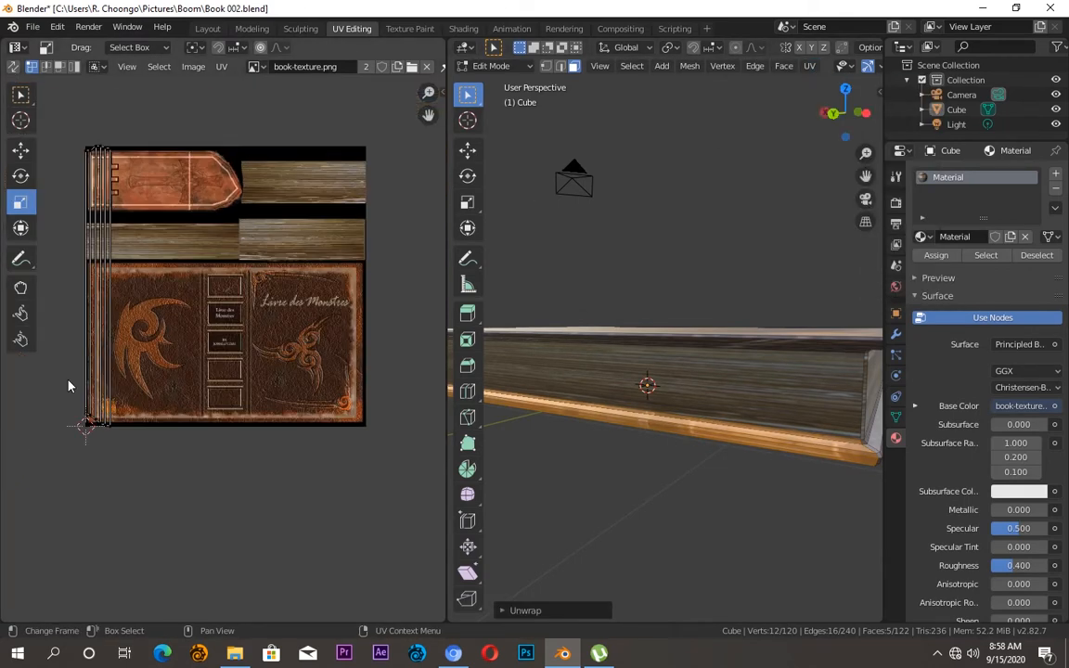
{"action": "left_click_drag", "start_coordinate": [59, 122], "coordinate": [118, 158]}
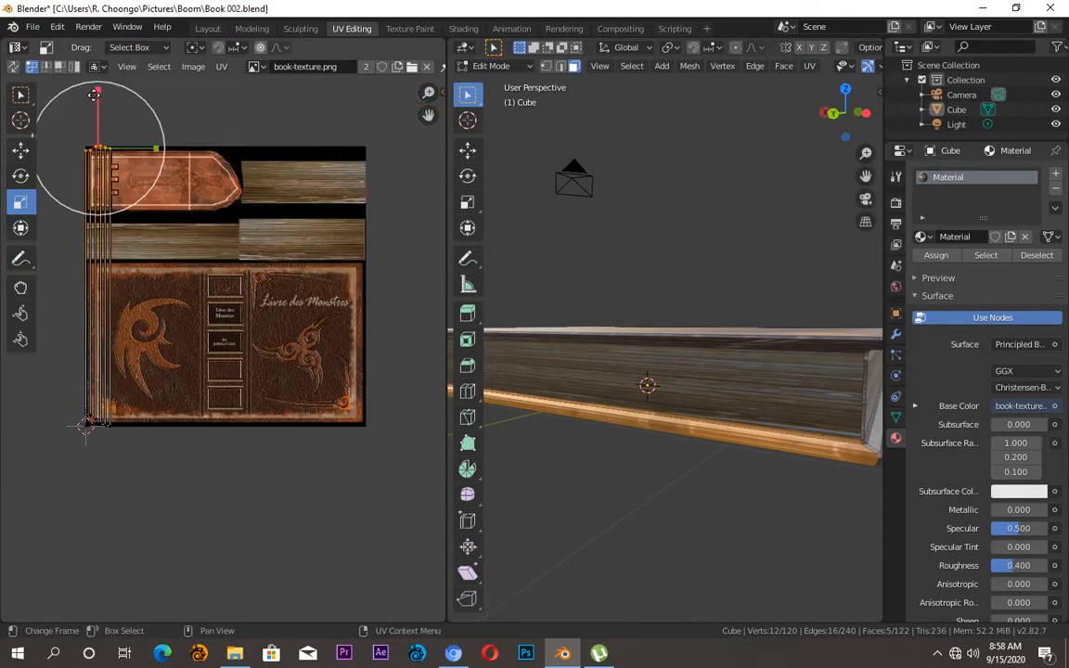
{"action": "left_click_drag", "start_coordinate": [94, 95], "coordinate": [96, 100]}
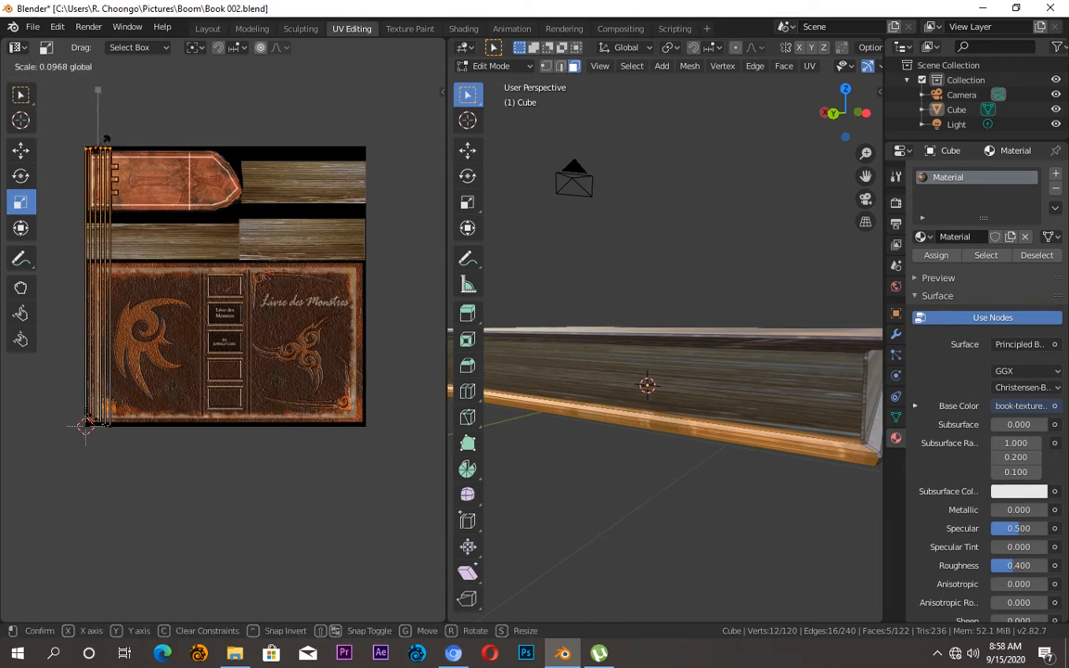
{"action": "left_click_drag", "start_coordinate": [103, 148], "coordinate": [103, 150]}
{"action": "left_click_drag", "start_coordinate": [137, 460], "coordinate": [137, 451]}
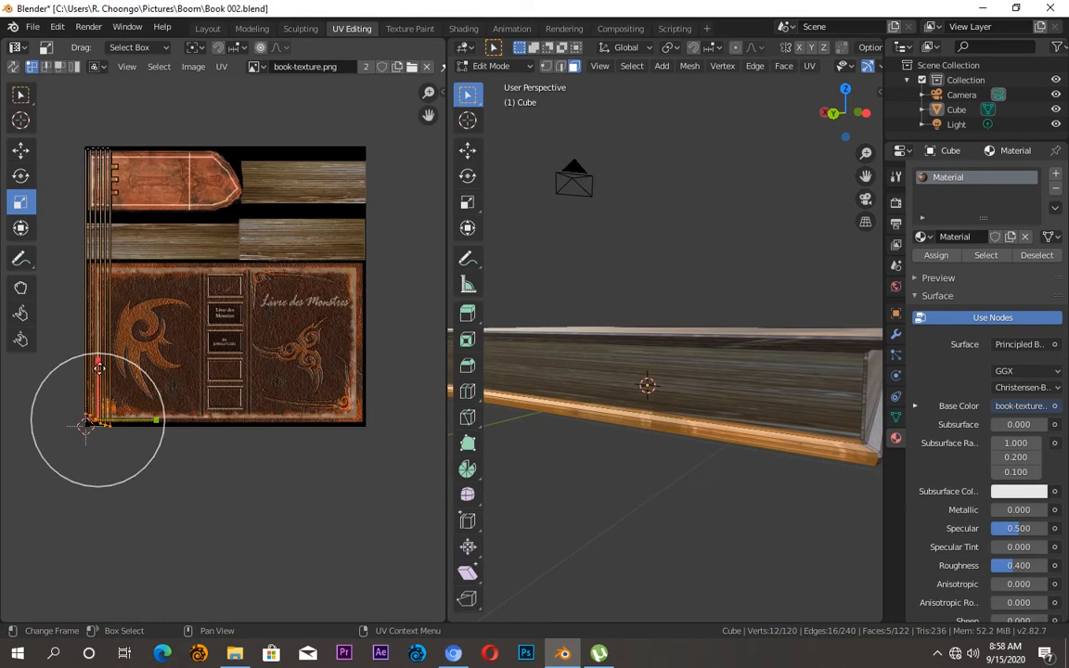
{"action": "left_click_drag", "start_coordinate": [96, 367], "coordinate": [100, 381]}
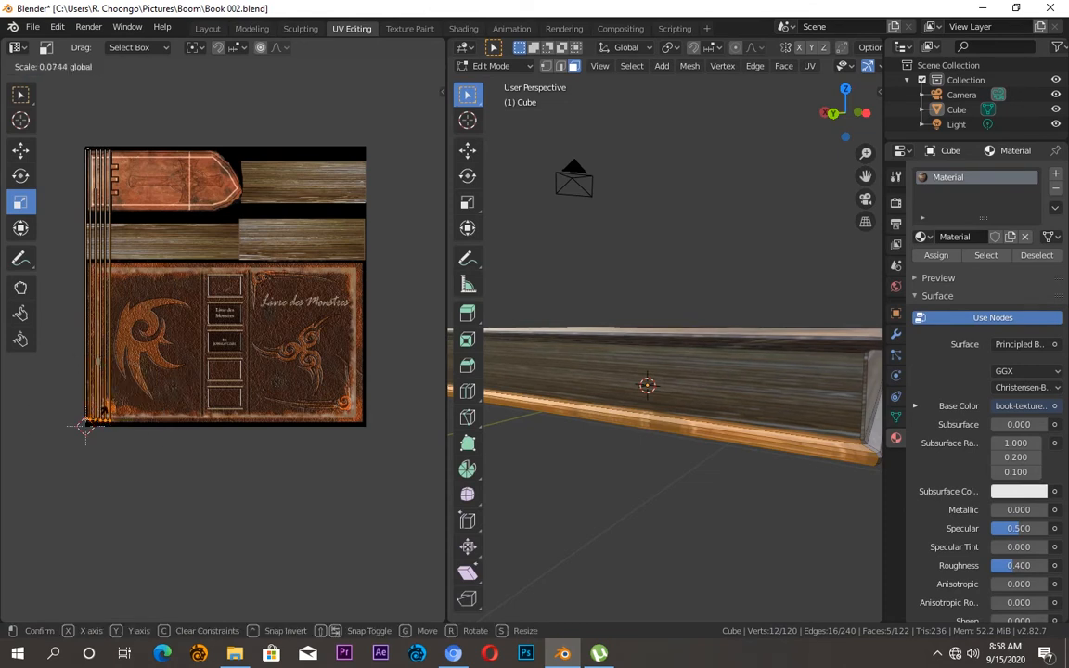
{"action": "left_click_drag", "start_coordinate": [84, 428], "coordinate": [85, 425]}
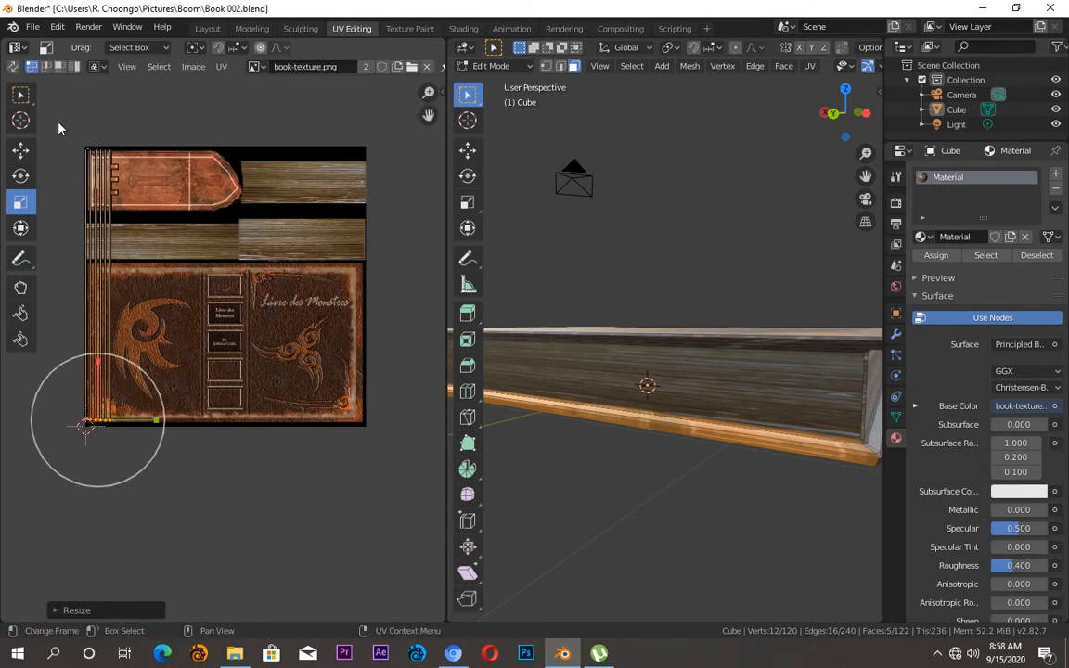
Step: Lower the upper ends of these rim UV islands to mid-height on the back cover artwork and select the islands entirely
{"action": "left_click_drag", "start_coordinate": [60, 126], "coordinate": [100, 173]}
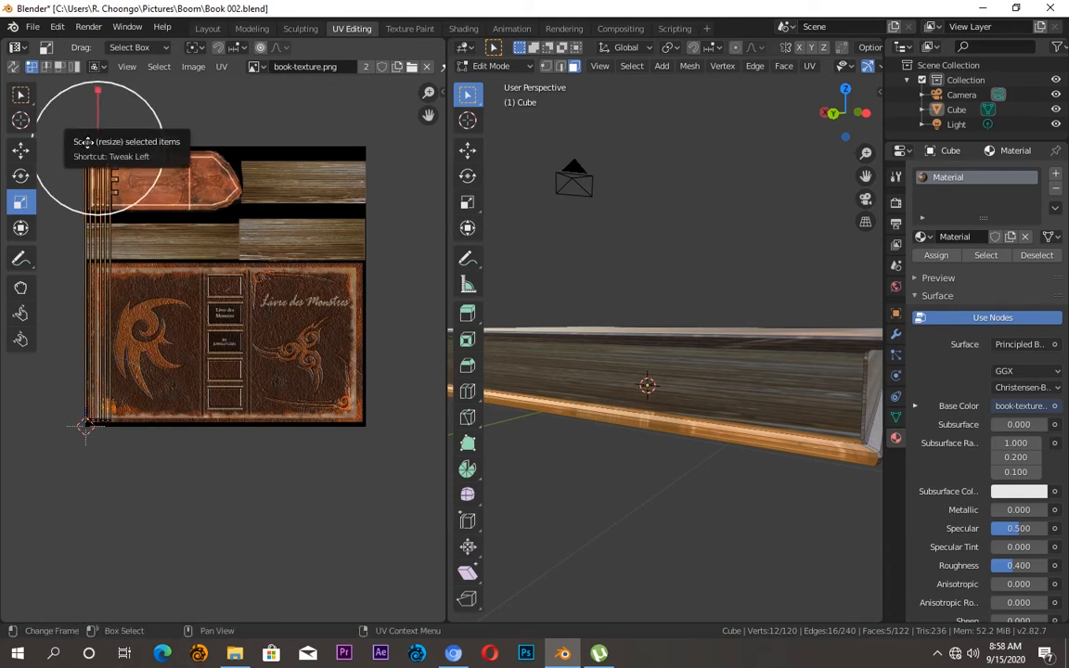
{"action": "left_click_drag", "start_coordinate": [84, 142], "coordinate": [89, 120]}
{"action": "left_click", "coordinate": [27, 153]}
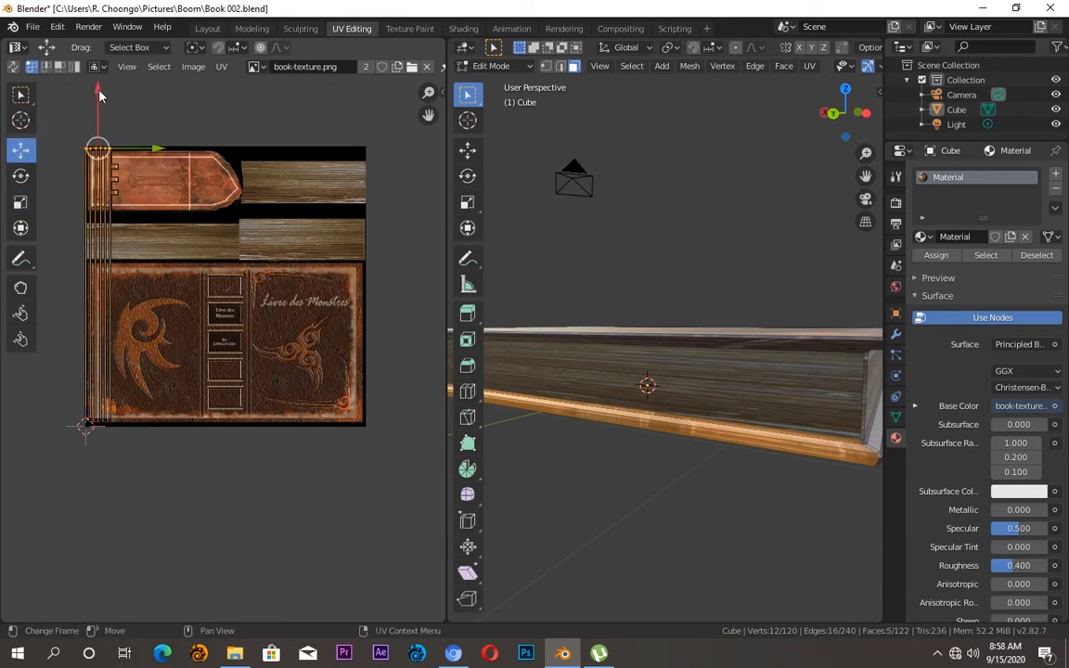
{"action": "left_click_drag", "start_coordinate": [96, 96], "coordinate": [100, 192]}
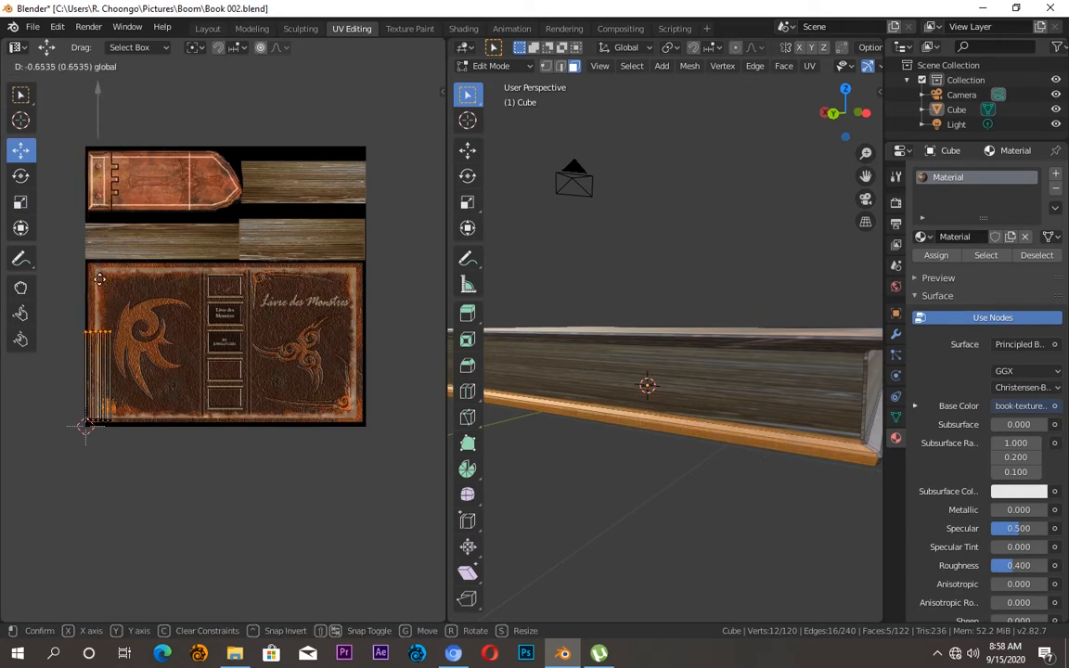
{"action": "left_click_drag", "start_coordinate": [99, 273], "coordinate": [150, 427]}
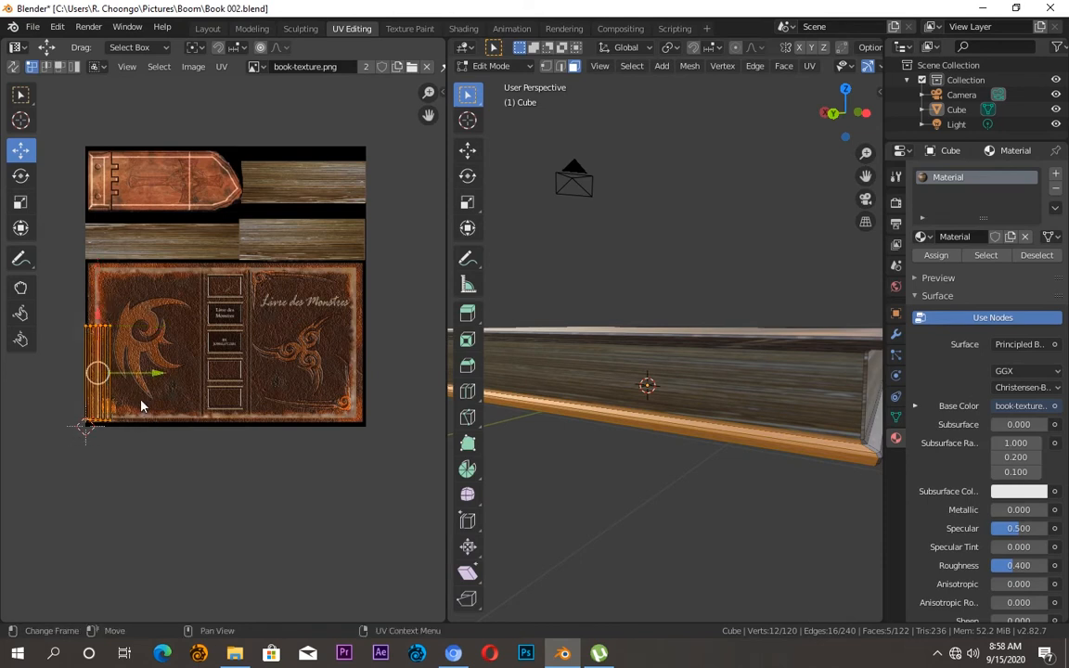
Step: Narrow the rim's UV islands to about half their width and move them onto the leather beside the spine panels
{"action": "left_click", "coordinate": [20, 200]}
{"action": "left_click_drag", "start_coordinate": [158, 374], "coordinate": [137, 375]}
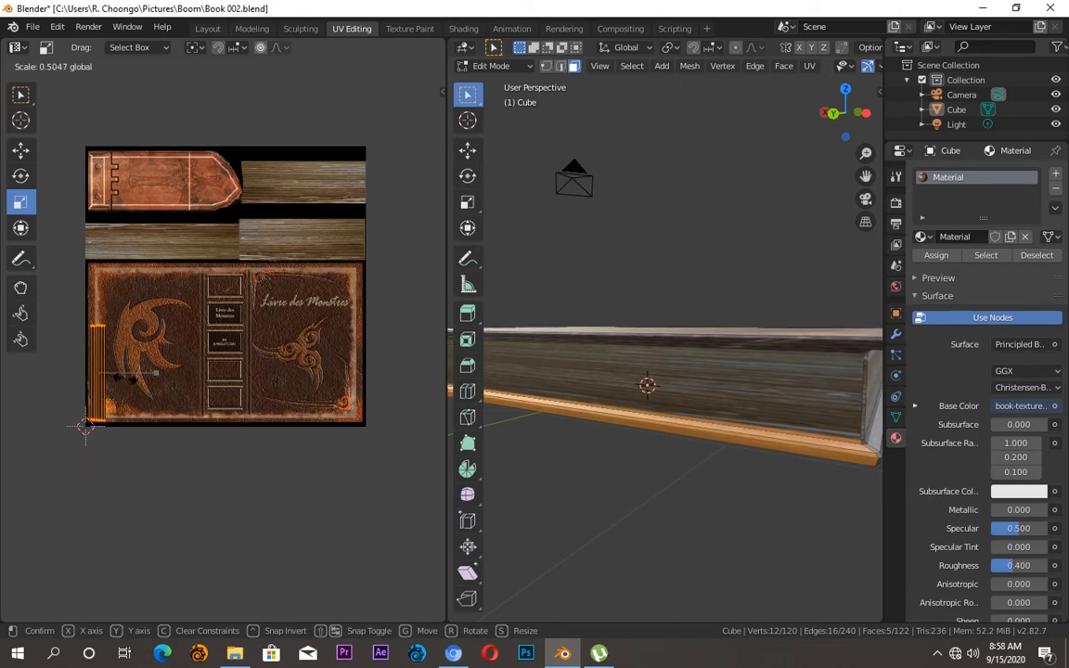
{"action": "left_click_drag", "start_coordinate": [111, 377], "coordinate": [121, 381]}
{"action": "key", "text": "g"}
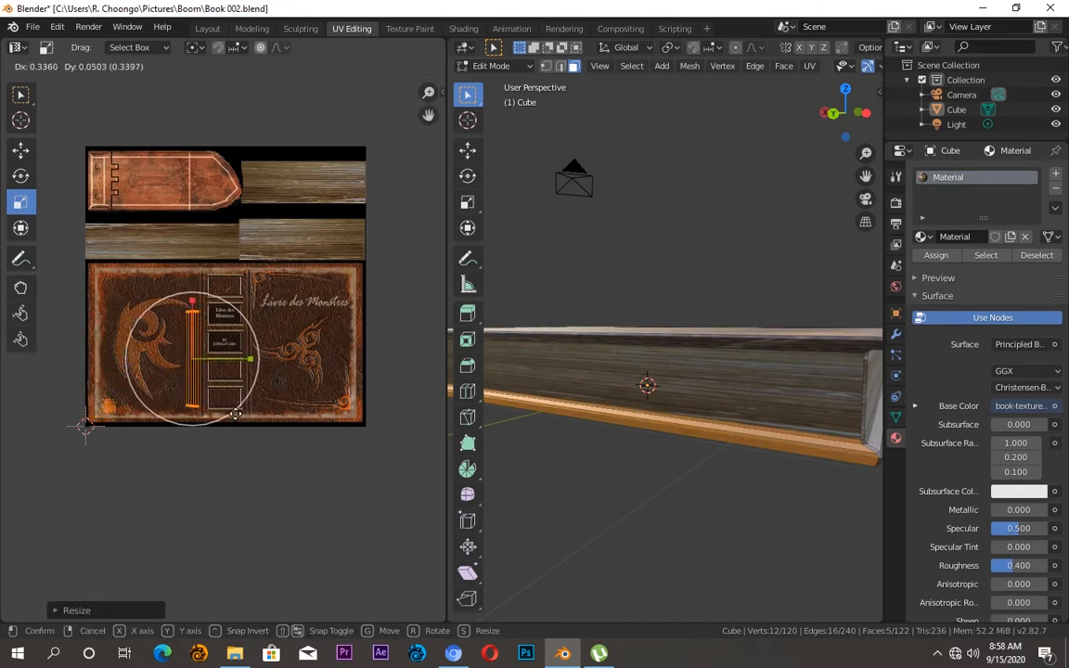
{"action": "left_click", "coordinate": [236, 413]}
Step: Select the lower cover's rim faces below the lighter page side, including the rounded corner, and unwrap them
{"action": "middle_click_drag", "start_coordinate": [714, 464], "coordinate": [789, 499]}
{"action": "left_click_drag", "start_coordinate": [676, 463], "coordinate": [760, 483]}
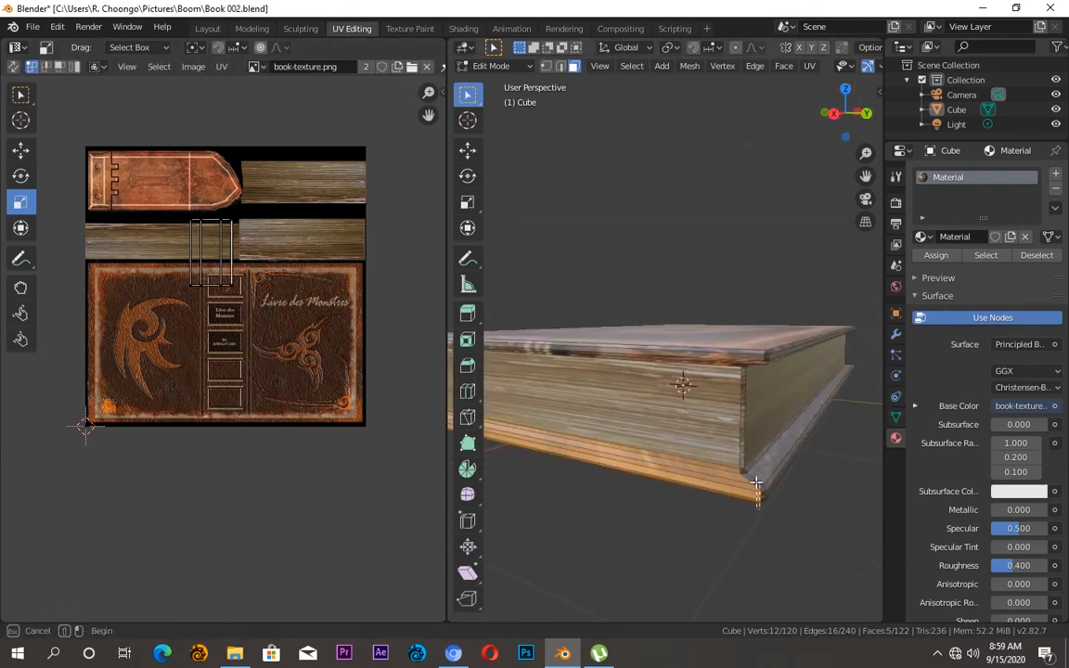
{"action": "left_click", "coordinate": [809, 66]}
{"action": "left_click", "coordinate": [821, 83]}
Step: Lower the upper ends of the lighter side's rim UV islands onto the back cover artwork
{"action": "key", "text": "s"}
{"action": "left_click", "coordinate": [102, 130]}
{"action": "left_click", "coordinate": [21, 149]}
{"action": "key", "text": "g"}
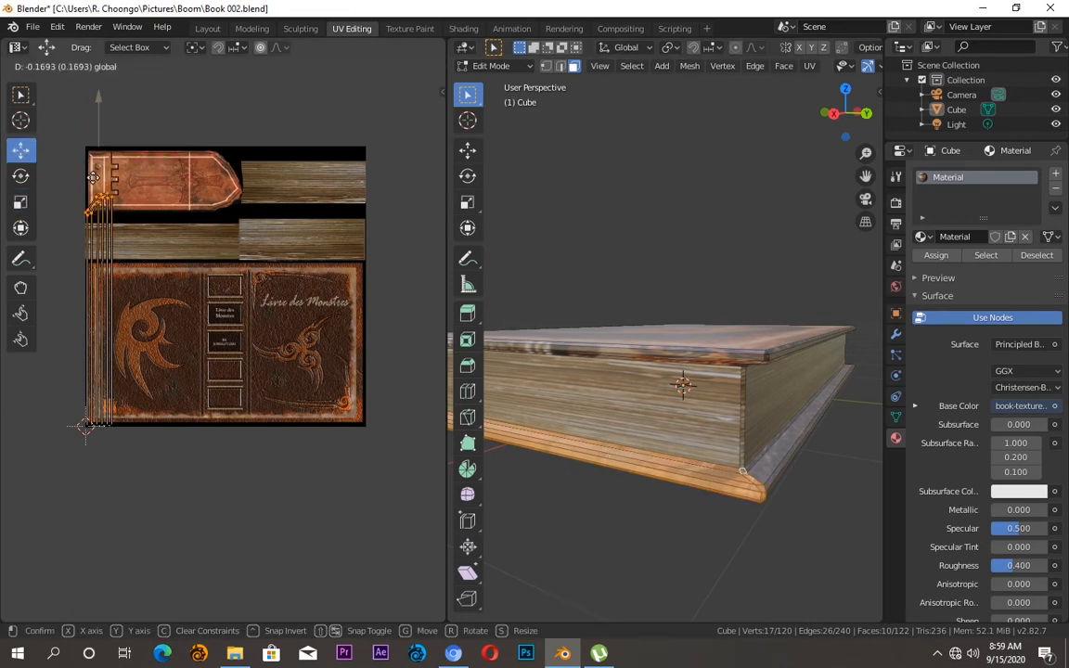
Step: Narrow the lighter side's rim UV islands and position them on the leather beside the spine panels
{"action": "left_click", "coordinate": [25, 213]}
{"action": "key", "text": "s"}
{"action": "left_click", "coordinate": [83, 369]}
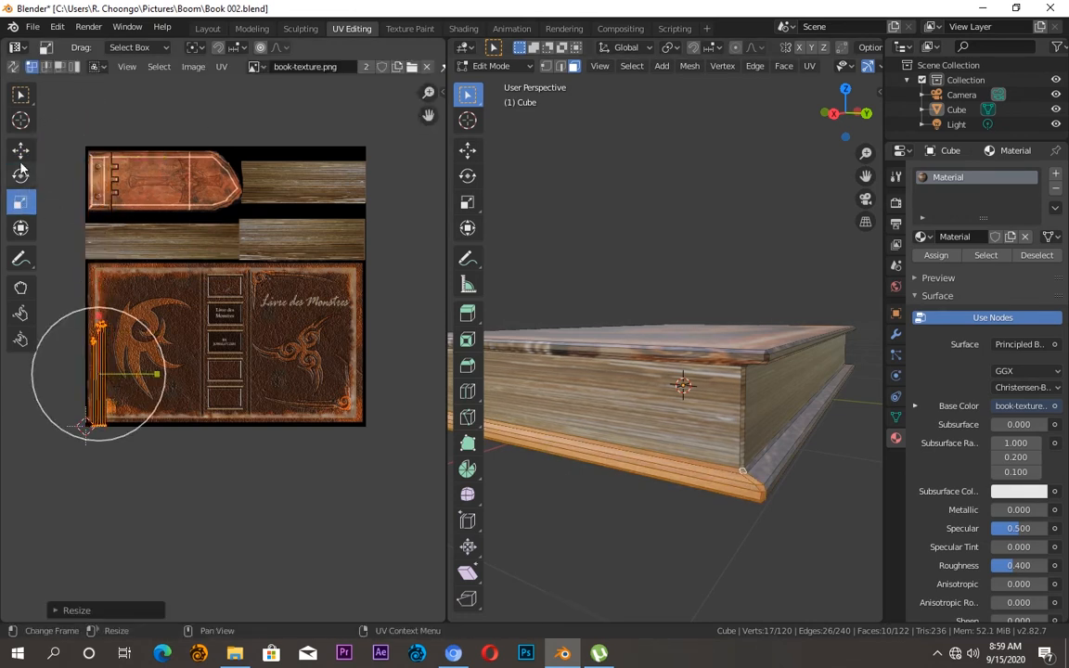
{"action": "key", "text": "g"}
{"action": "left_click", "coordinate": [208, 300]}
{"action": "key", "text": "g"}
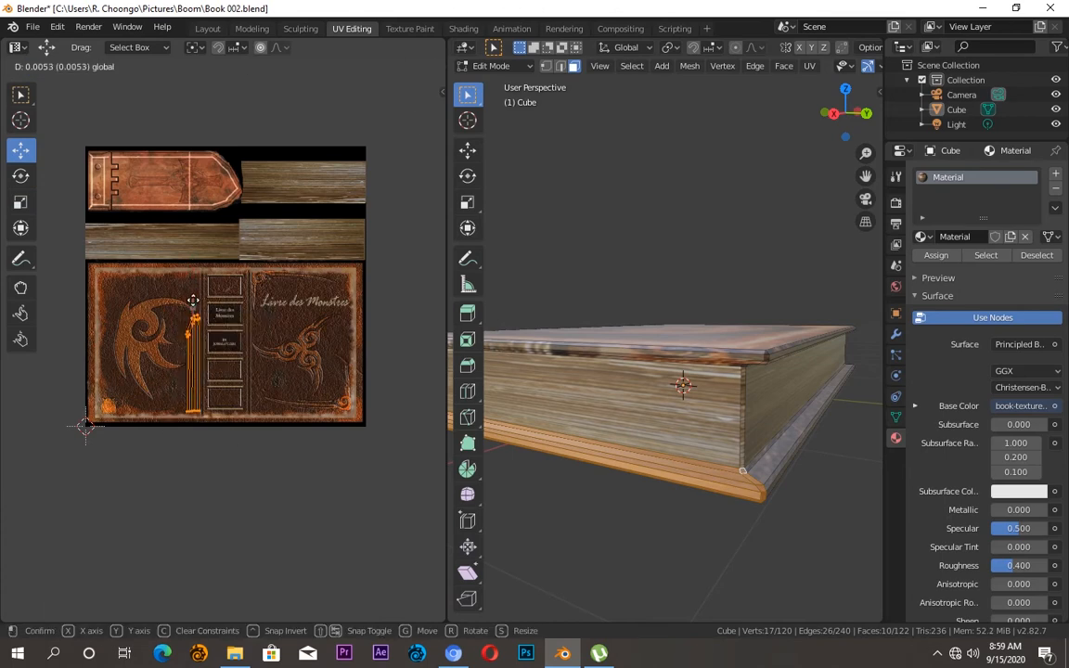
{"action": "left_click", "coordinate": [192, 297]}
{"action": "left_click_drag", "start_coordinate": [847, 113], "coordinate": [833, 121]}
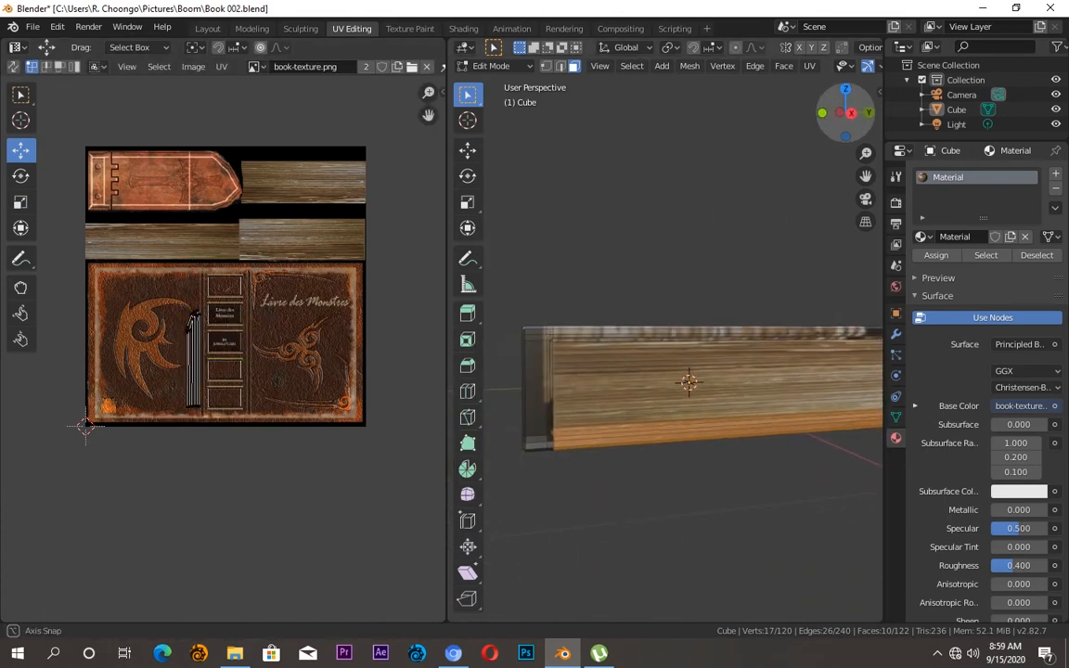
Step: Select the upper cover's rim faces above the page side, fit their UV islands beside the spine panels, and clear the selection
{"action": "middle_click_drag", "start_coordinate": [540, 418], "coordinate": [675, 295]}
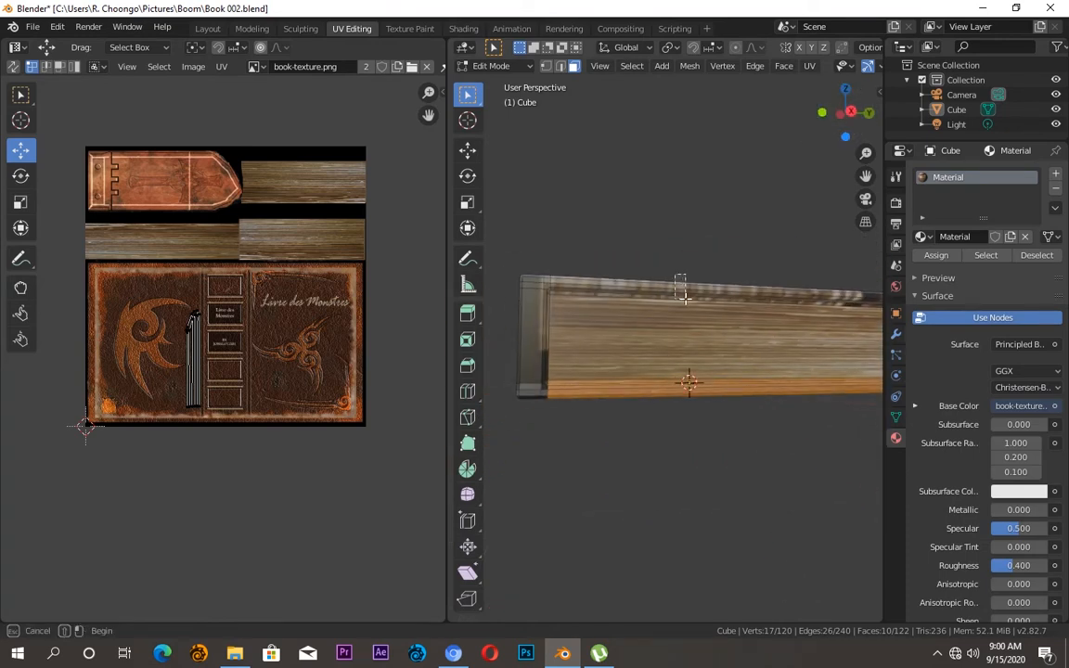
{"action": "left_click", "coordinate": [683, 290], "text": "alt"}
{"action": "left_click_drag", "start_coordinate": [258, 256], "coordinate": [193, 360]}
{"action": "key", "text": "s"}
{"action": "left_click", "coordinate": [85, 427]}
{"action": "left_click", "coordinate": [543, 410]}
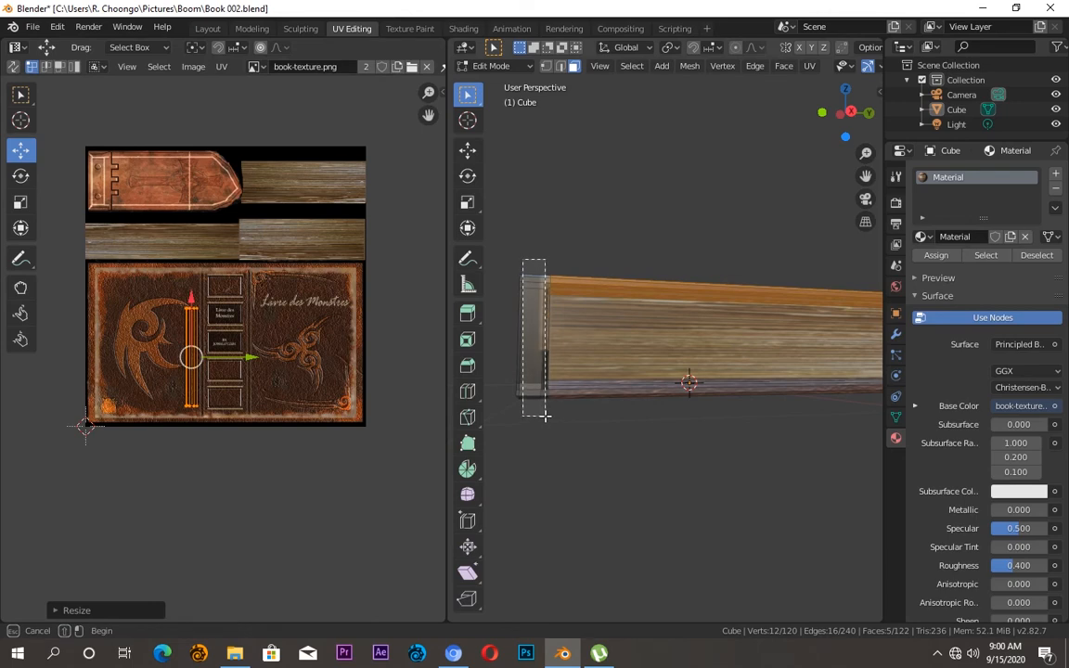
{"action": "key", "text": "alt+a"}
Step: Unwrap the next loop of rim faces and lower its UV islands onto the leather beside the spine panels
{"action": "left_click_drag", "start_coordinate": [848, 109], "coordinate": [836, 123]}
{"action": "left_click", "coordinate": [747, 244], "text": "alt"}
{"action": "key", "text": "u"}
{"action": "left_click", "coordinate": [835, 84]}
{"action": "left_click_drag", "start_coordinate": [97, 146], "coordinate": [190, 349]}
{"action": "left_click", "coordinate": [20, 201]}
{"action": "left_click", "coordinate": [20, 150]}
{"action": "left_click_drag", "start_coordinate": [170, 264], "coordinate": [223, 319]}
{"action": "left_click_drag", "start_coordinate": [191, 244], "coordinate": [193, 267]}
Step: Select and unwrap another strip of rim faces and lower the upper ends of its UV islands toward the cover artwork
{"action": "left_click_drag", "start_coordinate": [850, 110], "coordinate": [817, 106]}
{"action": "left_click_drag", "start_coordinate": [703, 195], "coordinate": [704, 243]}
{"action": "key", "text": "u"}
{"action": "left_click", "coordinate": [819, 81]}
{"action": "left_click_drag", "start_coordinate": [80, 137], "coordinate": [130, 165]}
{"action": "left_click_drag", "start_coordinate": [98, 91], "coordinate": [98, 233]}
Step: Narrow this strip's UV islands, shorten them from their upper ends, and move them onto the leather beside the spine panels
{"action": "left_click_drag", "start_coordinate": [53, 262], "coordinate": [128, 438]}
{"action": "left_click", "coordinate": [21, 202]}
{"action": "left_click_drag", "start_coordinate": [156, 357], "coordinate": [134, 357]}
{"action": "left_click_drag", "start_coordinate": [69, 263], "coordinate": [130, 308]}
{"action": "left_click", "coordinate": [20, 151]}
{"action": "left_click_drag", "start_coordinate": [99, 230], "coordinate": [98, 267]}
{"action": "left_click_drag", "start_coordinate": [65, 304], "coordinate": [127, 443]}
{"action": "left_click_drag", "start_coordinate": [105, 358], "coordinate": [195, 366]}
Step: Select the dark spine-edge faces at the book's end, covering the upper corner and the full upright column
{"action": "middle_click_drag", "start_coordinate": [705, 315], "coordinate": [650, 358]}
{"action": "left_click", "coordinate": [750, 345]}
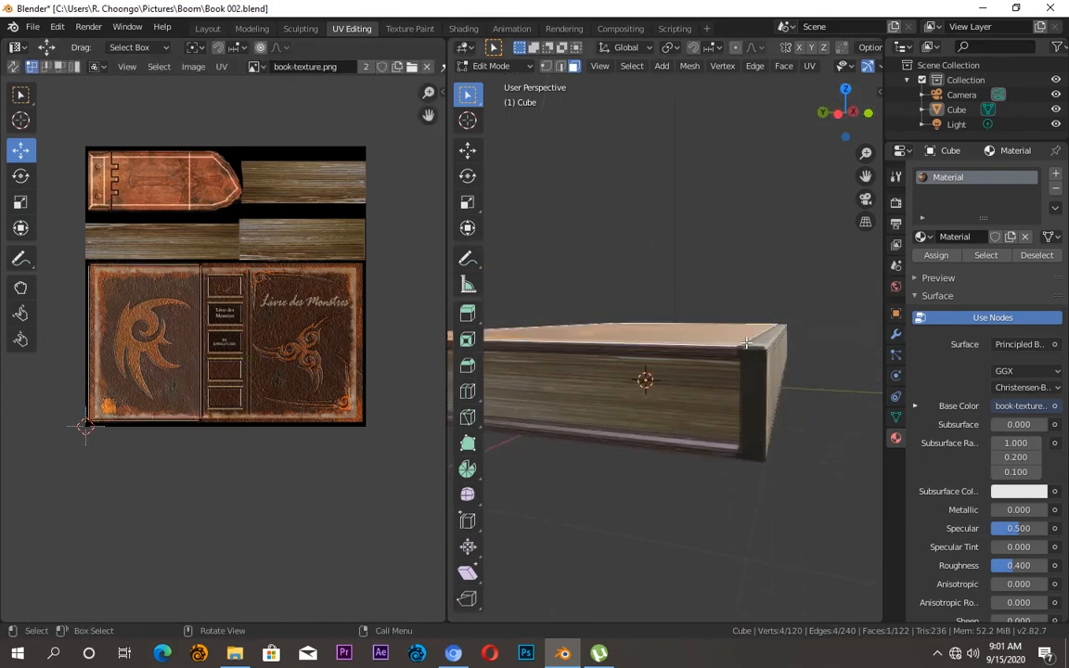
{"action": "left_click", "coordinate": [756, 349]}
{"action": "left_click", "coordinate": [742, 351], "text": "shift"}
{"action": "left_click", "coordinate": [765, 352], "text": "shift"}
{"action": "scroll", "coordinate": [766, 352], "scroll_direction": "up", "scroll_amount": 3}
{"action": "middle_click_drag", "start_coordinate": [841, 203], "coordinate": [779, 202], "text": "shift"}
{"action": "left_click", "coordinate": [778, 322], "text": "shift"}
{"action": "left_click", "coordinate": [778, 405], "text": "shift"}
{"action": "left_click", "coordinate": [642, 411], "text": "shift"}
{"action": "left_click", "coordinate": [584, 390], "text": "shift"}
{"action": "left_click", "coordinate": [600, 455], "text": "shift"}
{"action": "left_click", "coordinate": [698, 461], "text": "shift"}
{"action": "middle_click_drag", "start_coordinate": [698, 462], "coordinate": [640, 494]}
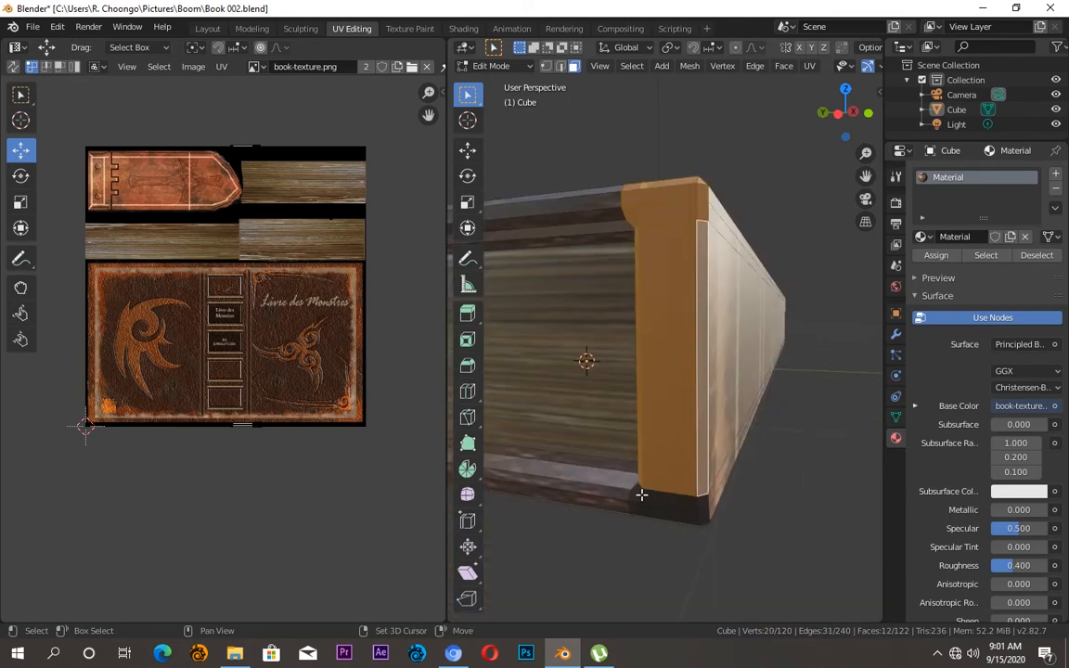
Step: Extend the selection to the column's lower corner faces and unwrap all the spine-edge faces
{"action": "middle_click_drag", "start_coordinate": [821, 137], "coordinate": [740, 567]}
{"action": "left_click", "coordinate": [809, 66]}
{"action": "left_click", "coordinate": [835, 79]}
Step: Shrink the spine-edge UV islands and place them on the leather between the back cover emblem and the spine panels
{"action": "key", "text": "s"}
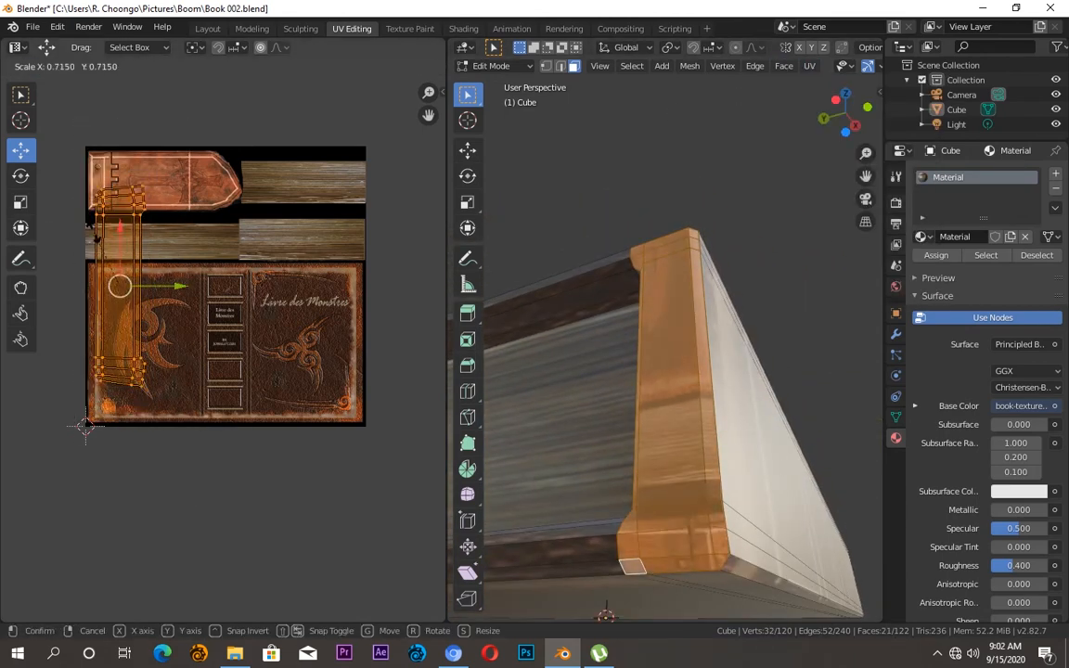
{"action": "left_click", "coordinate": [119, 298]}
{"action": "key", "text": "g"}
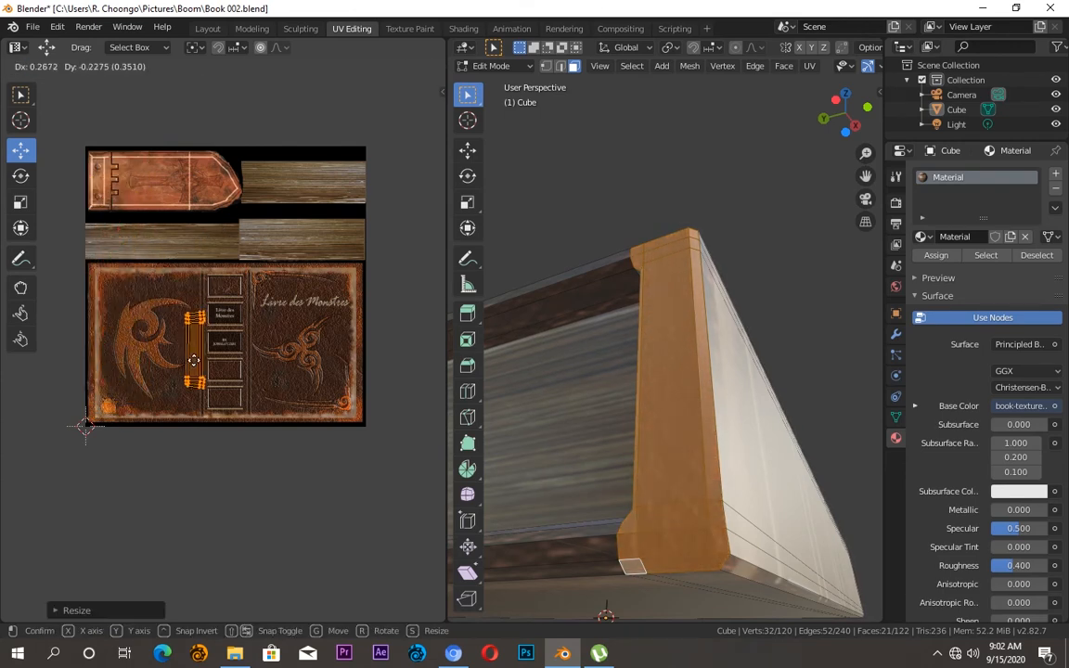
{"action": "left_click", "coordinate": [193, 355]}
{"action": "key", "text": "shift+space"}
{"action": "key", "text": "s"}
{"action": "left_click_drag", "start_coordinate": [224, 347], "coordinate": [229, 343]}
Step: Select the leftover narrow face at the column's upper inner corner, shrink its UV island, and move it onto the leather
{"action": "left_click_drag", "start_coordinate": [843, 130], "coordinate": [820, 167]}
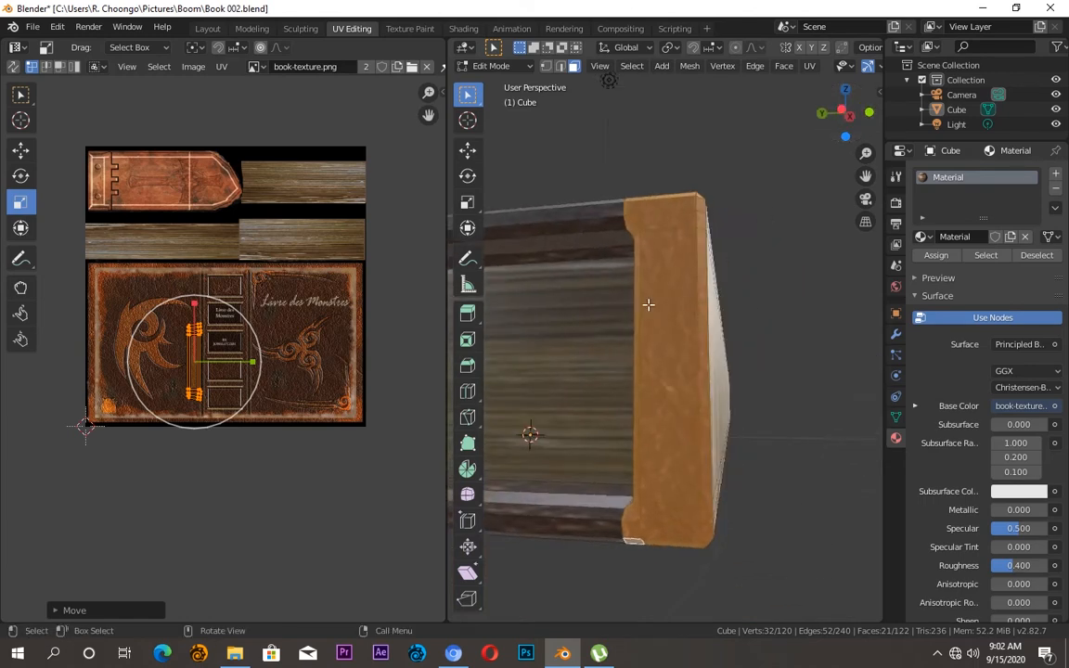
{"action": "left_click", "coordinate": [635, 238]}
{"action": "left_click_drag", "start_coordinate": [58, 117], "coordinate": [182, 361]}
{"action": "key", "text": "s"}
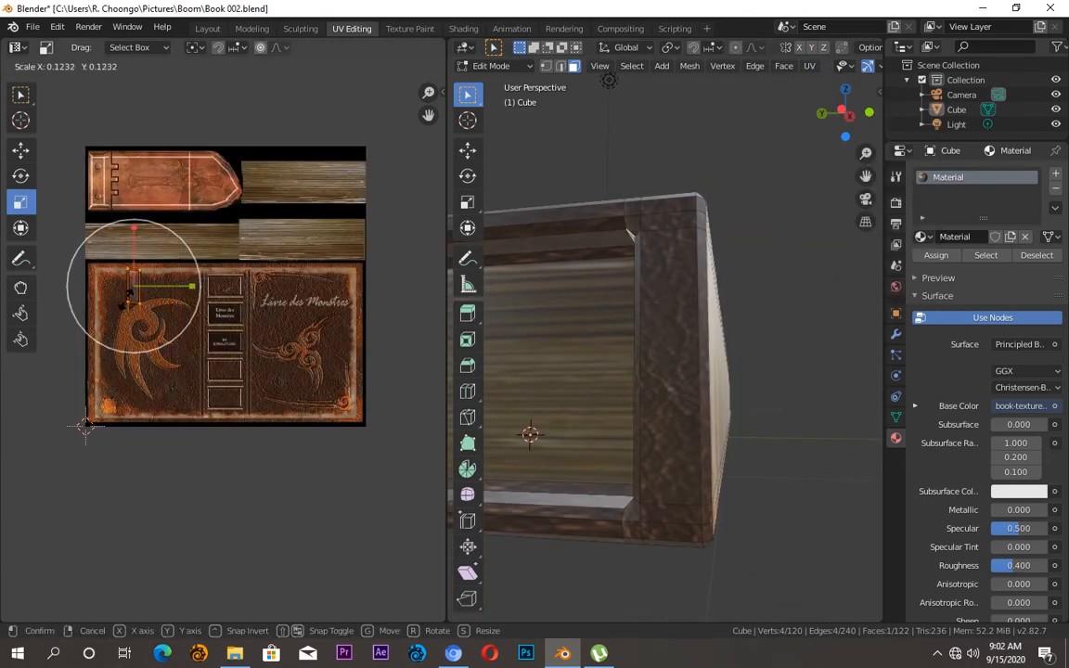
{"action": "left_click", "coordinate": [130, 300]}
{"action": "key", "text": "g"}
{"action": "left_click", "coordinate": [187, 358]}
Step: Select the thin inner strip beneath the upper cover's rim and preview the book in Object Mode
{"action": "scroll", "coordinate": [682, 271], "scroll_direction": "down", "scroll_amount": 7}
{"action": "left_click_drag", "start_coordinate": [844, 123], "coordinate": [877, 168]}
{"action": "left_click", "coordinate": [569, 277]}
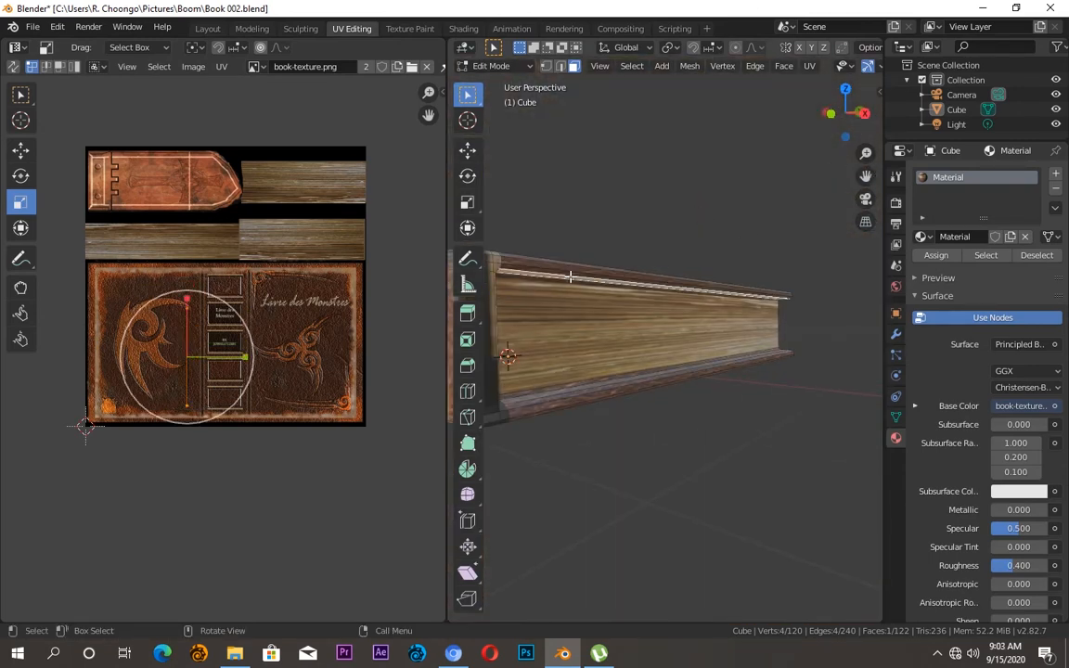
{"action": "key", "text": "Tab"}
{"action": "left_click", "coordinate": [598, 286]}
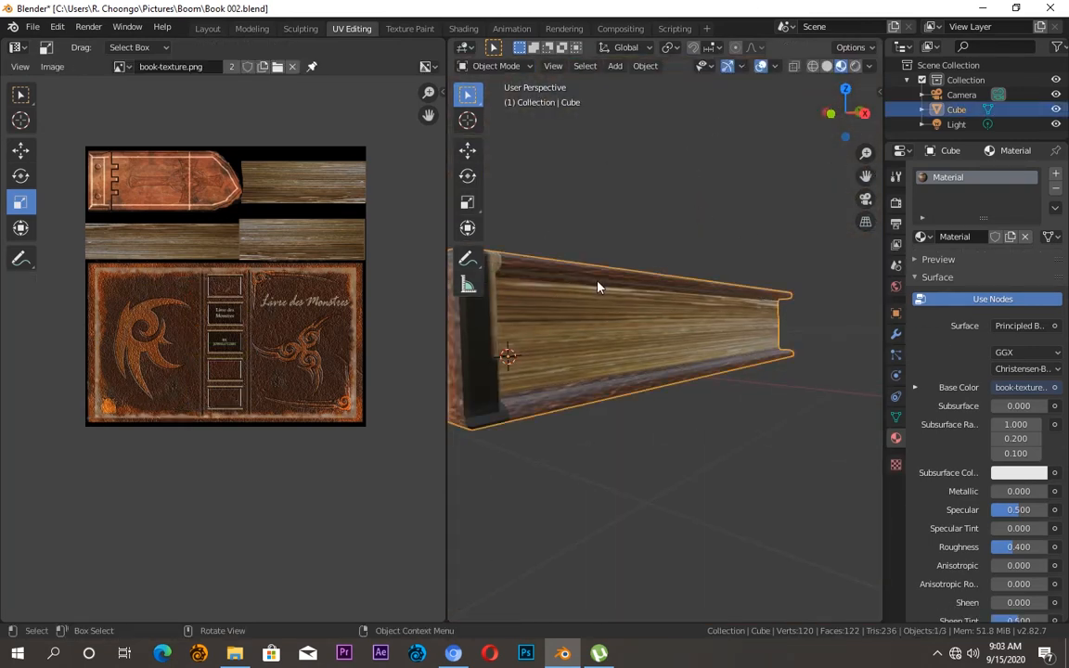
{"action": "key", "text": "Tab"}
Step: Unwrap the thin upper inner strip and move its UV island onto the leather beside the spine panels
{"action": "scroll", "coordinate": [236, 334], "scroll_direction": "up", "scroll_amount": 3}
{"action": "key", "text": "u"}
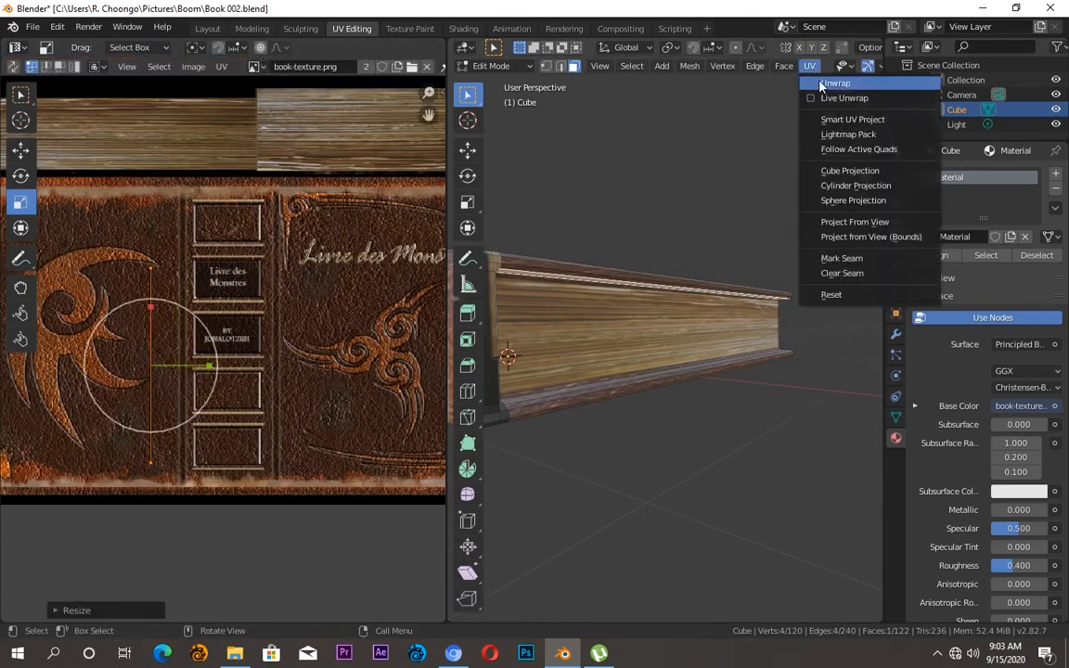
{"action": "left_click", "coordinate": [798, 81]}
{"action": "scroll", "coordinate": [60, 165], "scroll_direction": "down", "scroll_amount": 3}
{"action": "left_click_drag", "start_coordinate": [61, 161], "coordinate": [110, 123]}
{"action": "key", "text": "g"}
{"action": "left_click", "coordinate": [104, 299]}
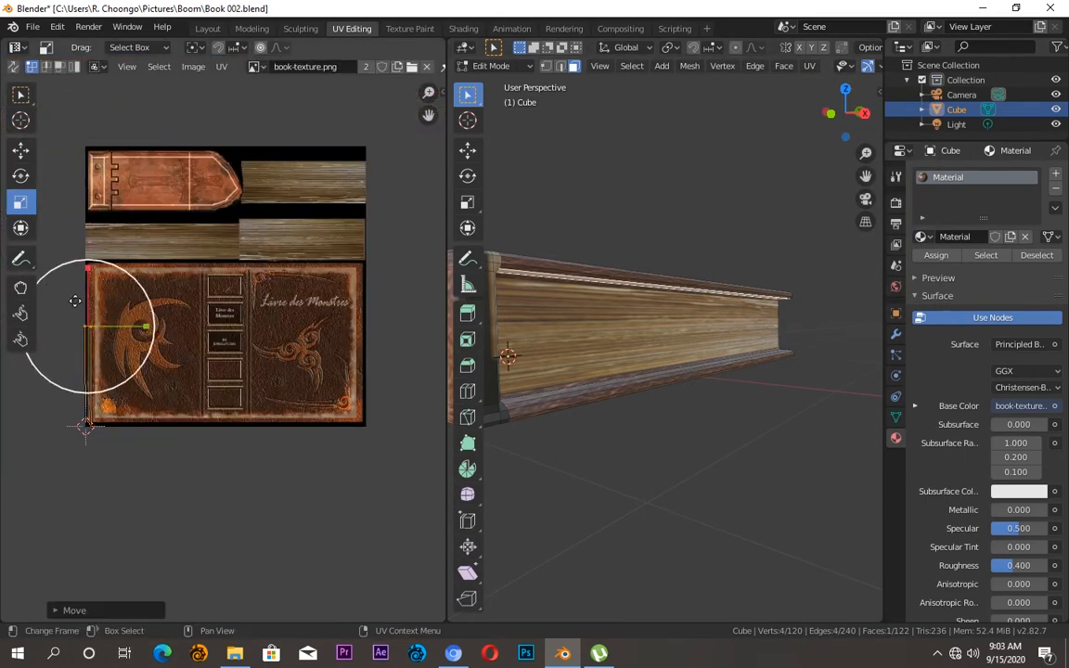
{"action": "key", "text": "g"}
{"action": "left_click", "coordinate": [185, 372]}
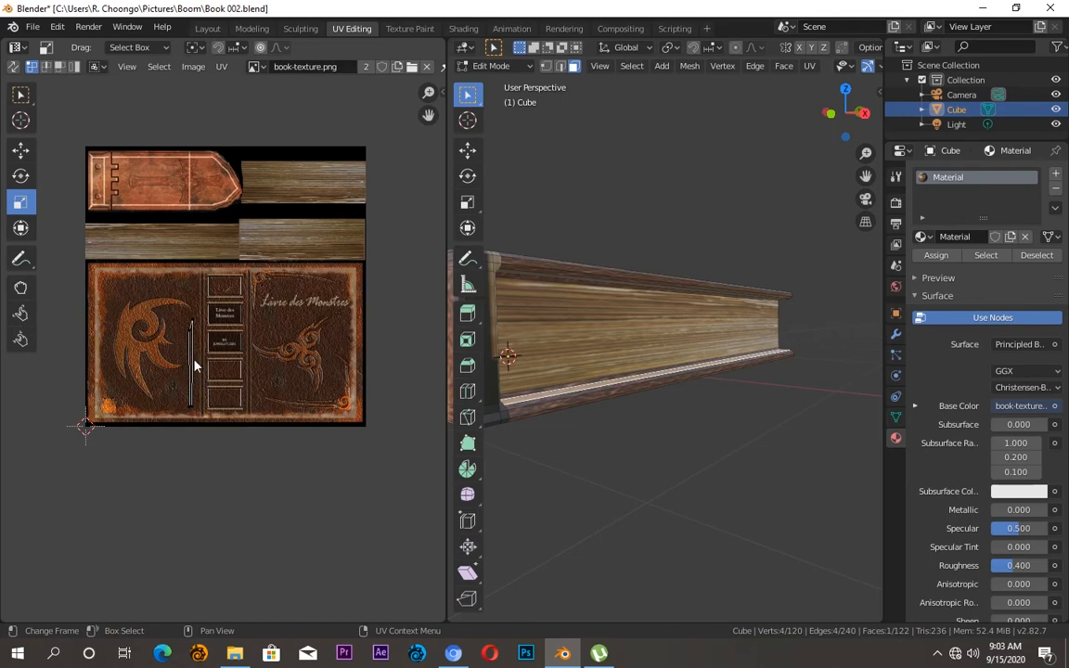
Step: Reposition the lower inner strip's UV island on the leather beside the spine panels
{"action": "scroll", "coordinate": [162, 316], "scroll_direction": "up", "scroll_amount": 3}
{"action": "key", "text": "g"}
{"action": "left_click", "coordinate": [170, 464]}
Step: Select the dark spine-edge faces at the book's other end, from the upper corner down to the lower corner
{"action": "left_click", "coordinate": [547, 296]}
{"action": "middle_click_drag", "start_coordinate": [549, 294], "coordinate": [646, 348]}
{"action": "scroll", "coordinate": [575, 316], "scroll_direction": "up", "scroll_amount": 3}
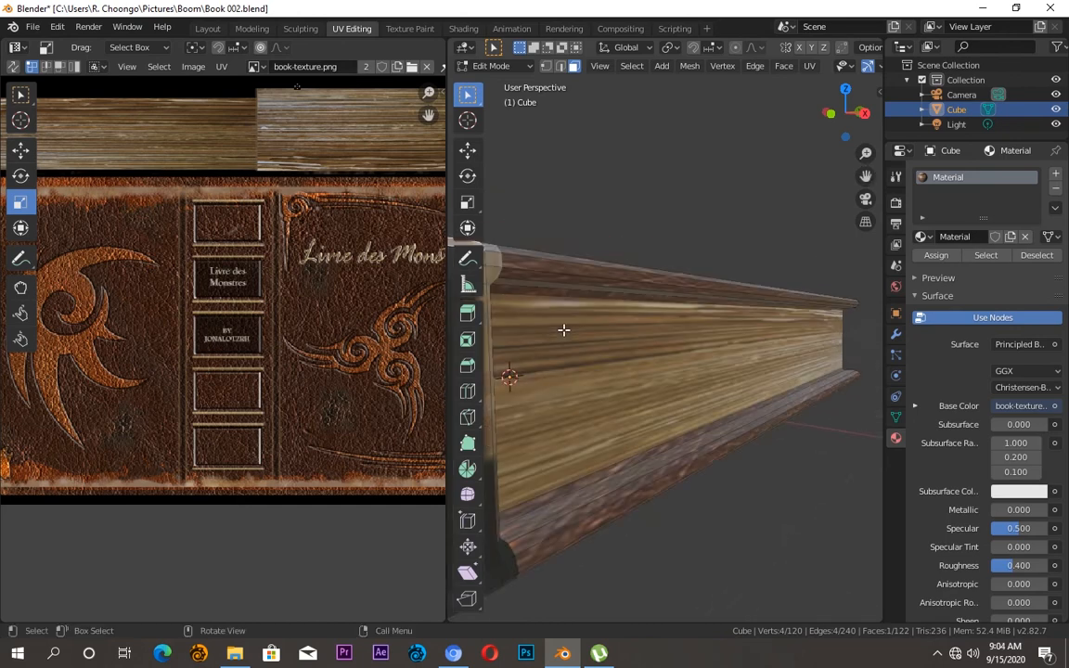
{"action": "scroll", "coordinate": [603, 269], "scroll_direction": "down", "scroll_amount": 4}
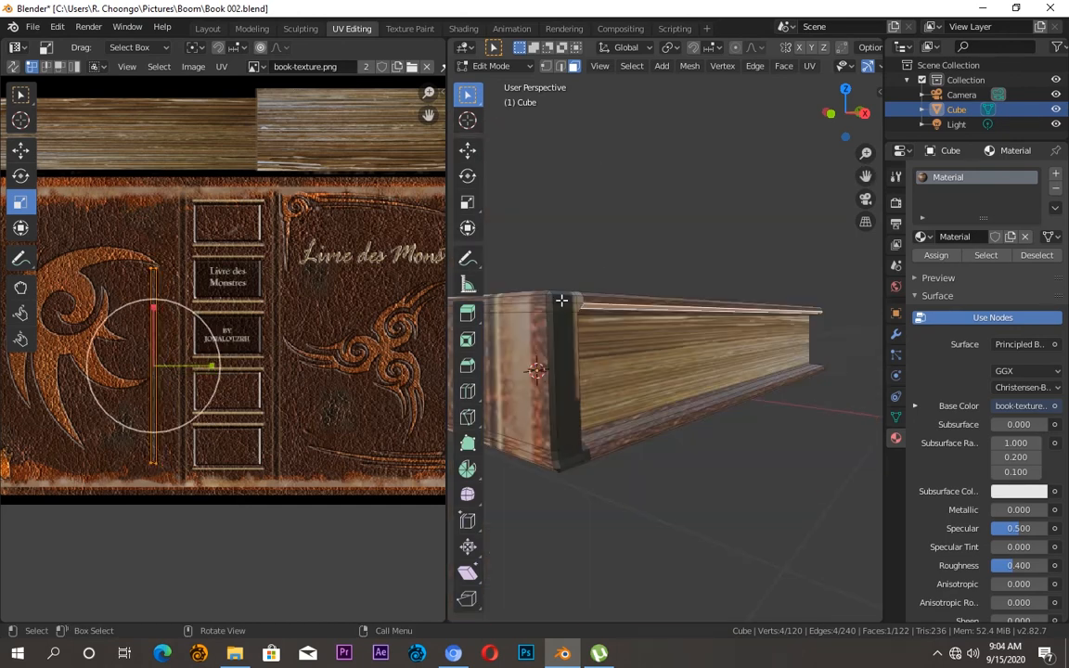
{"action": "middle_click_drag", "start_coordinate": [859, 170], "coordinate": [580, 215]}
{"action": "left_click", "coordinate": [592, 219], "text": "shift"}
{"action": "left_click", "coordinate": [571, 214], "text": "shift"}
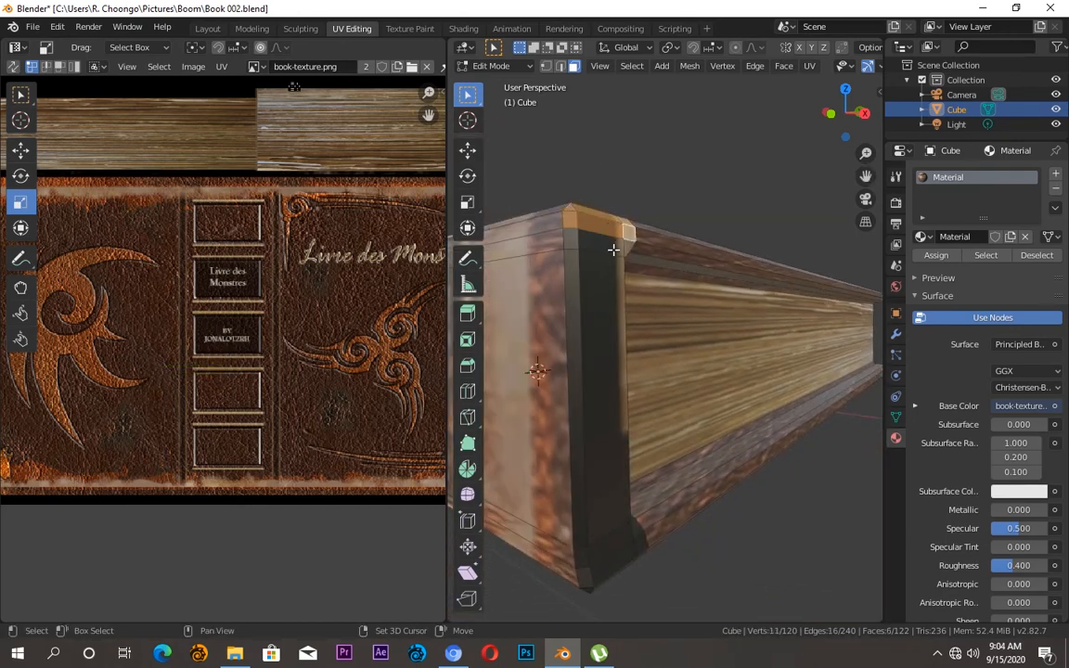
{"action": "left_click", "coordinate": [605, 571], "text": "ctrl"}
Step: Add the column's remaining inner edge and lower corner faces to the selection and unwrap them all
{"action": "left_click_drag", "start_coordinate": [845, 113], "coordinate": [846, 115]}
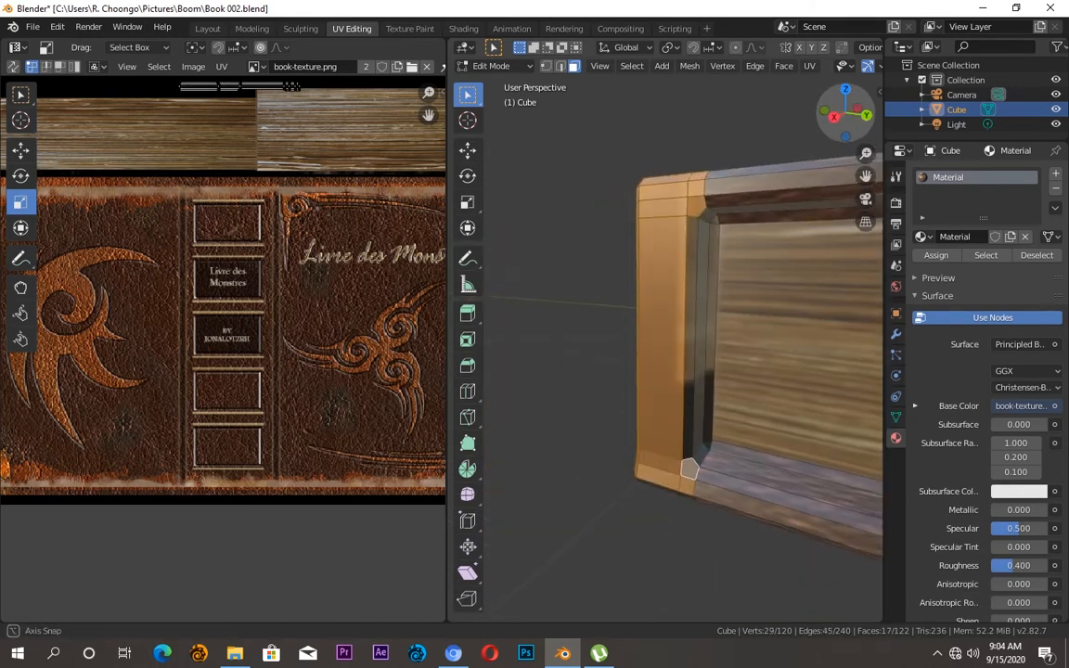
{"action": "left_click", "coordinate": [711, 232], "text": "ctrl"}
{"action": "middle_click_drag", "start_coordinate": [705, 430], "coordinate": [705, 507]}
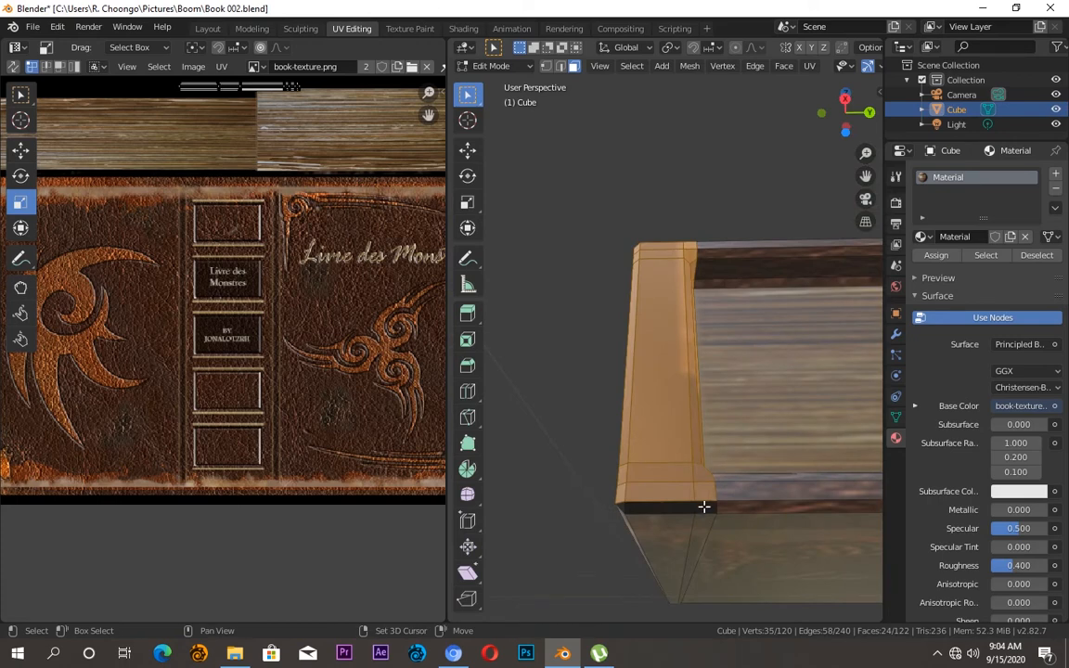
{"action": "left_click", "coordinate": [810, 67]}
{"action": "left_click", "coordinate": [815, 86]}
Step: Narrow the column's UV islands, move them next to the spine panels, and scale them down to fit the leather
{"action": "scroll", "coordinate": [124, 155], "scroll_direction": "down", "scroll_amount": 3}
{"action": "left_click_drag", "start_coordinate": [47, 115], "coordinate": [217, 477]}
{"action": "left_click_drag", "start_coordinate": [191, 287], "coordinate": [165, 292]}
{"action": "left_click_drag", "start_coordinate": [137, 232], "coordinate": [161, 291]}
{"action": "key", "text": "g"}
{"action": "left_click", "coordinate": [214, 358]}
{"action": "key", "text": "s"}
{"action": "left_click", "coordinate": [205, 356]}
Step: Fine-position the column's UV islands on the plain leather between the back cover emblem and the spine panels
{"action": "scroll", "coordinate": [188, 358], "scroll_direction": "up", "scroll_amount": 3}
{"action": "key", "text": "g"}
{"action": "left_click", "coordinate": [167, 376]}
{"action": "key", "text": "g"}
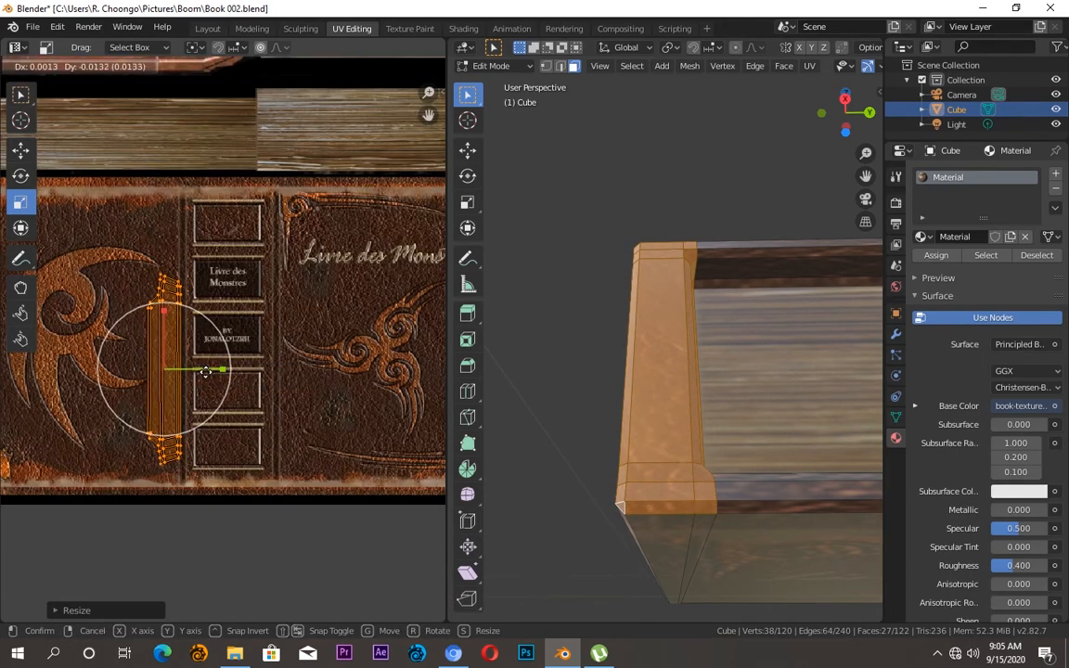
{"action": "left_click", "coordinate": [176, 371]}
Step: Select the upright inner bevel faces beside the pages, scale down their UV islands, and place them on the leather
{"action": "left_click", "coordinate": [726, 227]}
{"action": "left_click_drag", "start_coordinate": [843, 115], "coordinate": [639, 365]}
{"action": "scroll", "coordinate": [643, 186], "scroll_direction": "down", "scroll_amount": 5}
{"action": "scroll", "coordinate": [643, 186], "scroll_direction": "down", "scroll_amount": 3}
{"action": "scroll", "coordinate": [798, 186], "scroll_direction": "up", "scroll_amount": 3}
{"action": "middle_click_drag", "start_coordinate": [639, 365], "coordinate": [537, 381]}
{"action": "left_click", "coordinate": [535, 385], "text": "shift"}
{"action": "scroll", "coordinate": [217, 205], "scroll_direction": "down", "scroll_amount": 5}
{"action": "left_click_drag", "start_coordinate": [57, 159], "coordinate": [190, 487]}
{"action": "key", "text": "s"}
{"action": "left_click", "coordinate": [139, 306]}
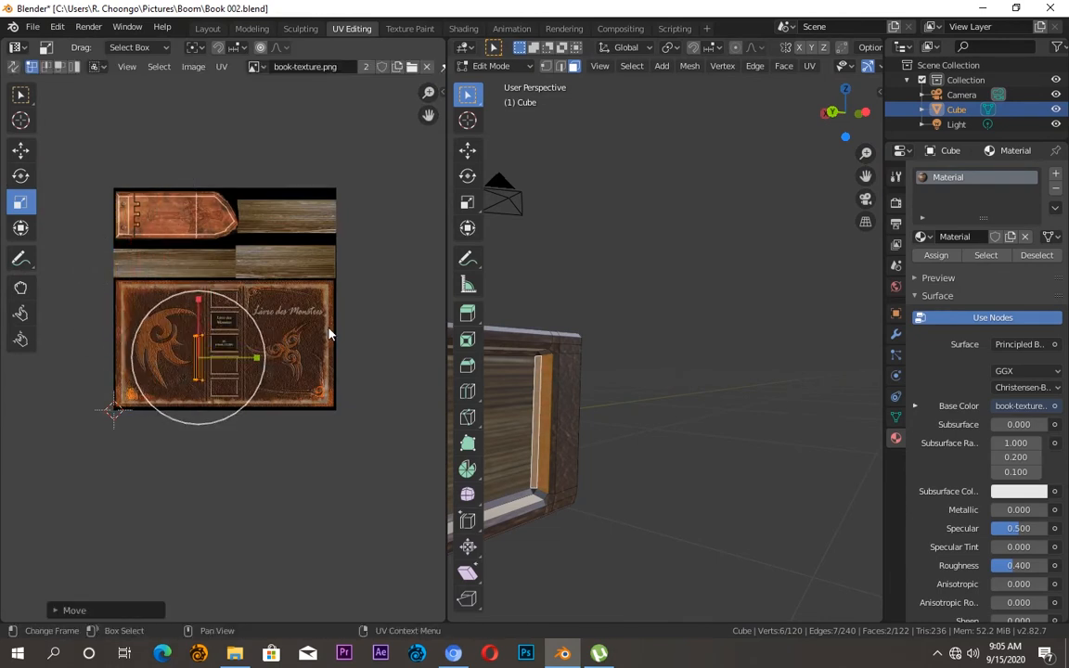
Step: Select and unwrap the small corner faces at the inner bevel's ends and scale down their UV islands
{"action": "left_click", "coordinate": [540, 354], "text": "shift"}
{"action": "key", "text": "u"}
{"action": "left_click", "coordinate": [541, 355]}
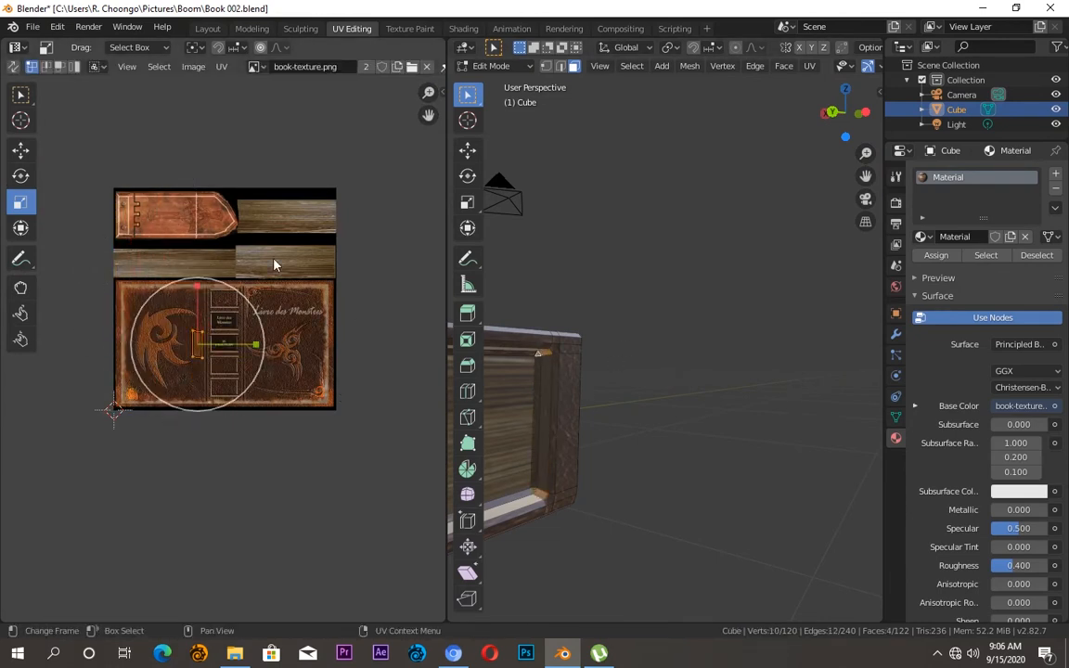
{"action": "key", "text": "s"}
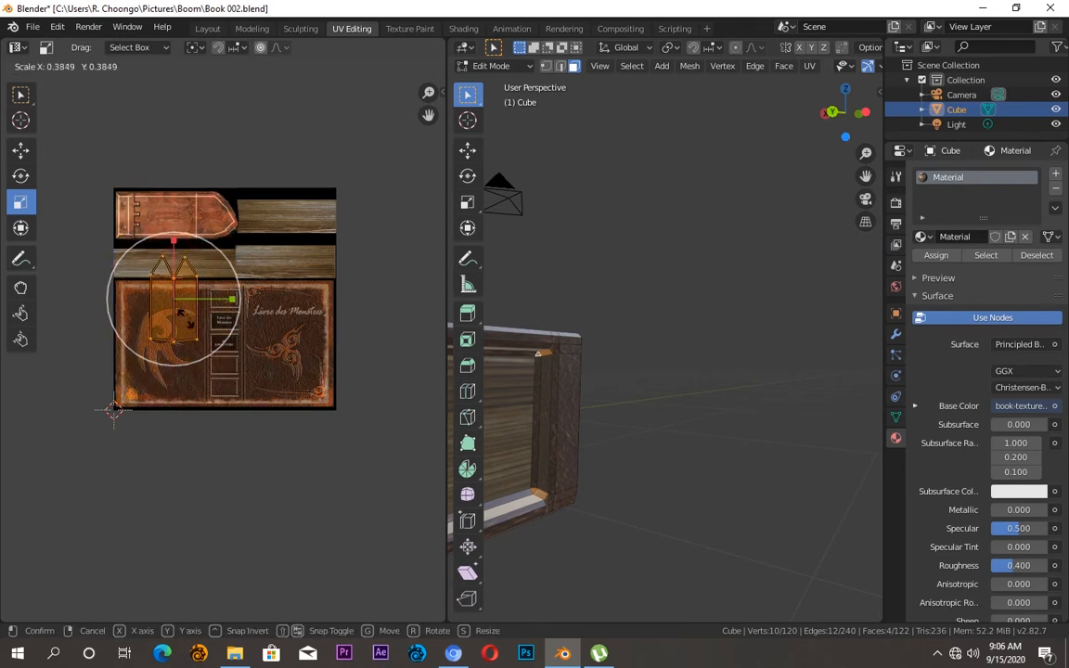
{"action": "left_click", "coordinate": [232, 325]}
Step: Clear the face selection and inspect the textured book from several angles
{"action": "left_click", "coordinate": [620, 322]}
{"action": "middle_click_drag", "start_coordinate": [620, 323], "coordinate": [639, 293]}
{"action": "middle_click_drag", "start_coordinate": [744, 248], "coordinate": [796, 167]}
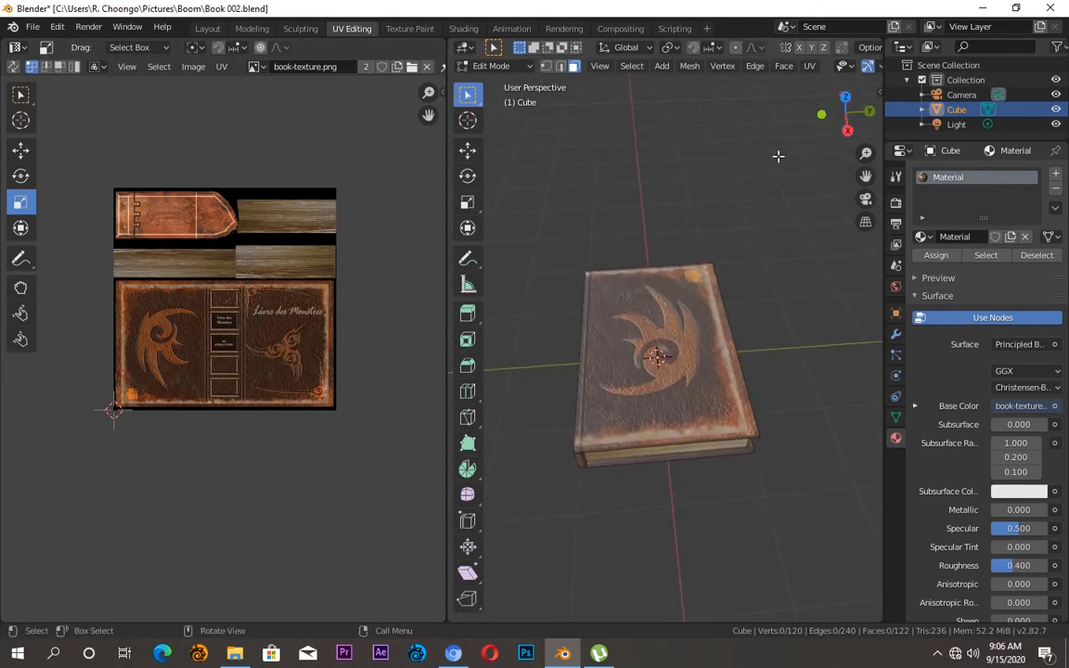
{"action": "middle_click_drag", "start_coordinate": [855, 118], "coordinate": [770, 104]}
{"action": "middle_click_drag", "start_coordinate": [664, 371], "coordinate": [780, 202]}
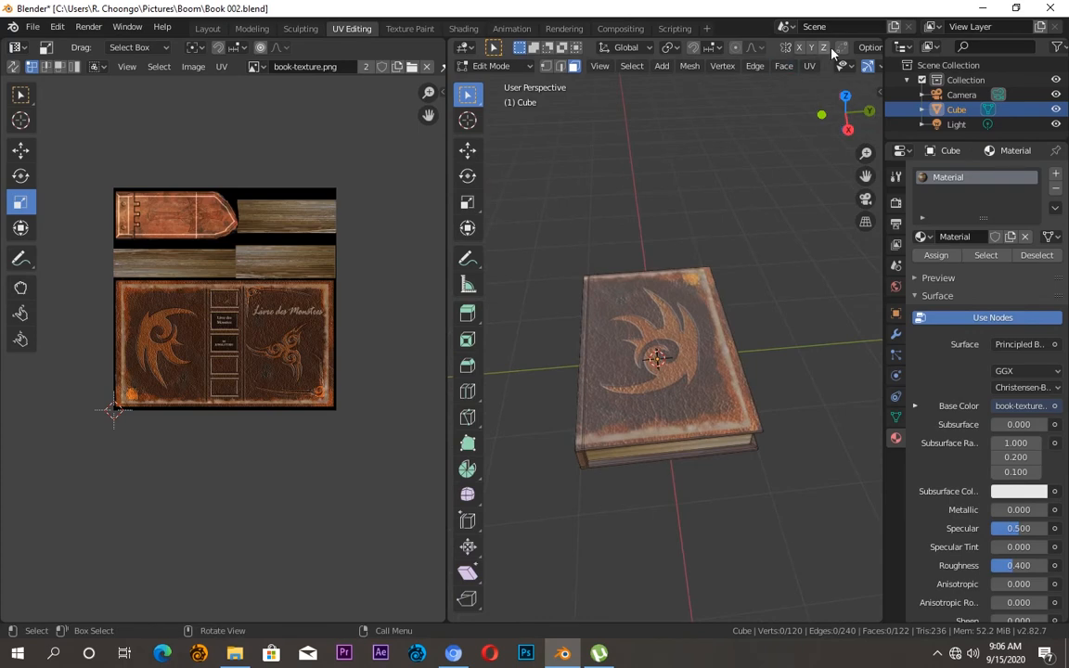
Step: Switch to the Layout workspace and show the book with Rendered viewport shading
{"action": "left_click", "coordinate": [205, 28]}
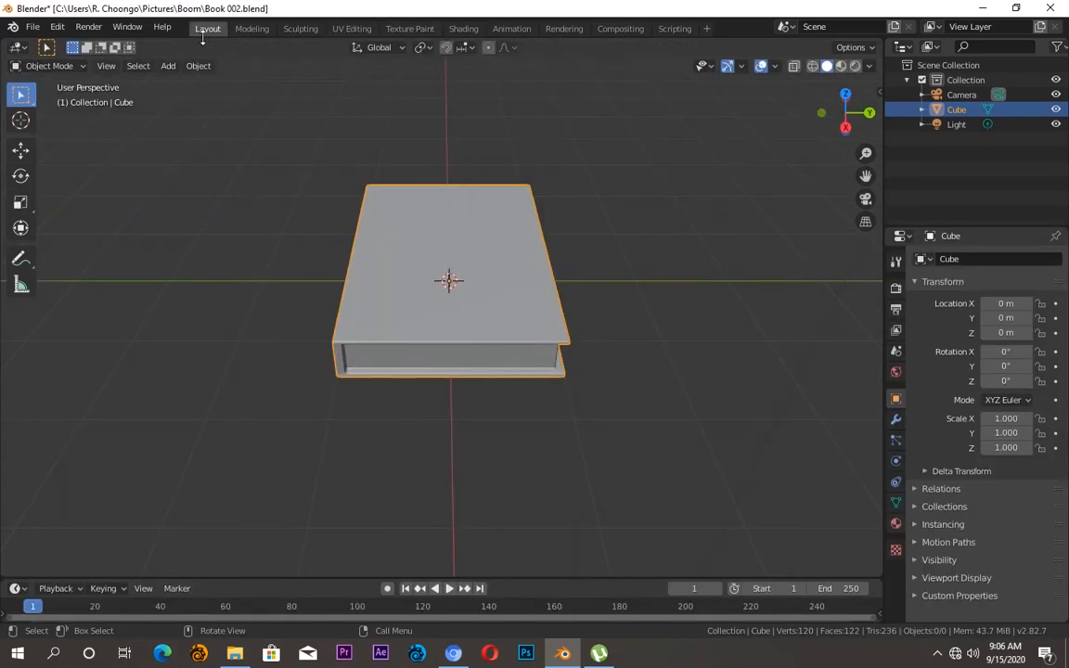
{"action": "left_click", "coordinate": [855, 65]}
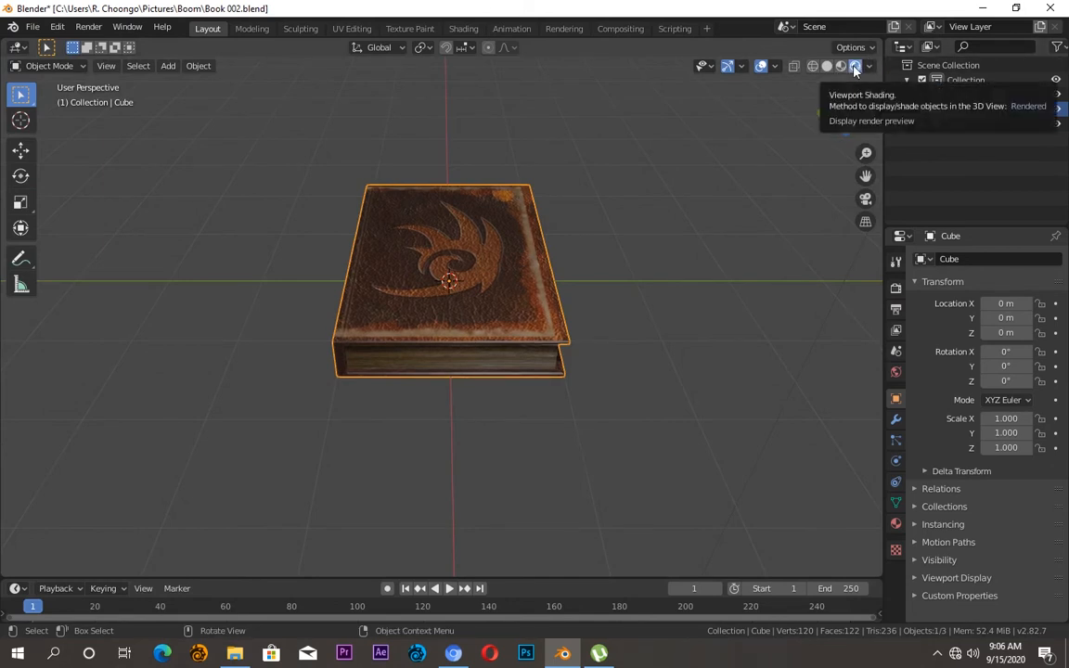
{"action": "left_click_drag", "start_coordinate": [846, 109], "coordinate": [877, 117]}
{"action": "mouse_move", "coordinate": [769, 111]}
{"action": "left_mouse_down"}
{"action": "mouse_move", "coordinate": [752, 93]}
{"action": "mouse_move", "coordinate": [760, 102]}
{"action": "mouse_move", "coordinate": [750, 101]}
{"action": "mouse_move", "coordinate": [742, 153]}
{"action": "mouse_move", "coordinate": [770, 130]}
{"action": "left_mouse_up"}
Step: In the right view, move the whole book mesh 0.079 m along Y and -0.208 m along Z relative to its origin
{"action": "key", "text": "KP_1"}
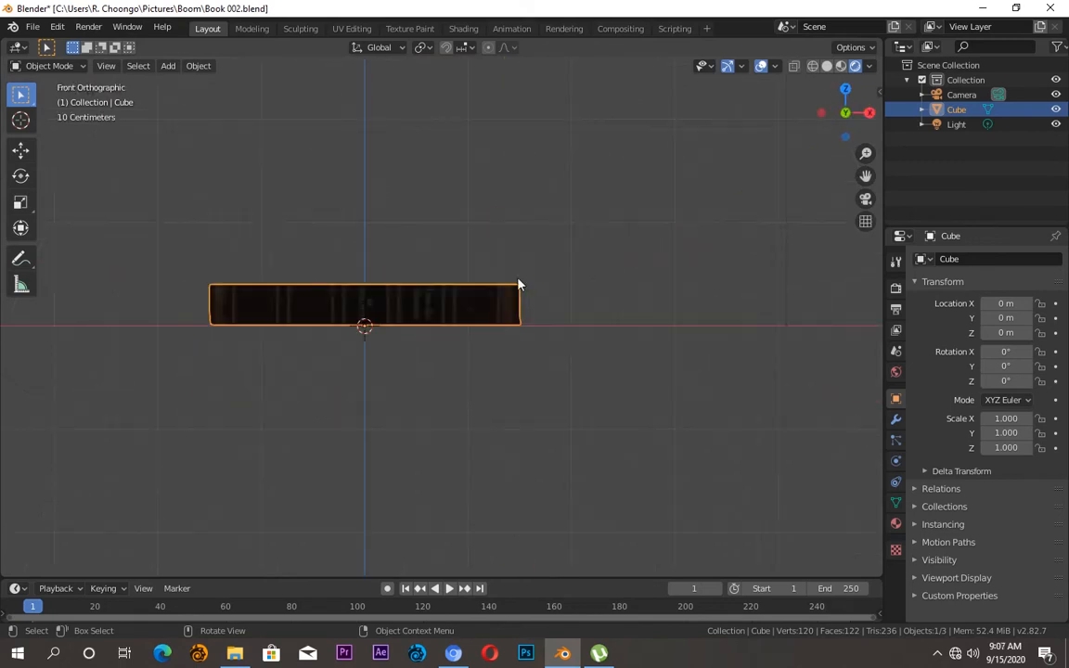
{"action": "key", "text": "KP_3"}
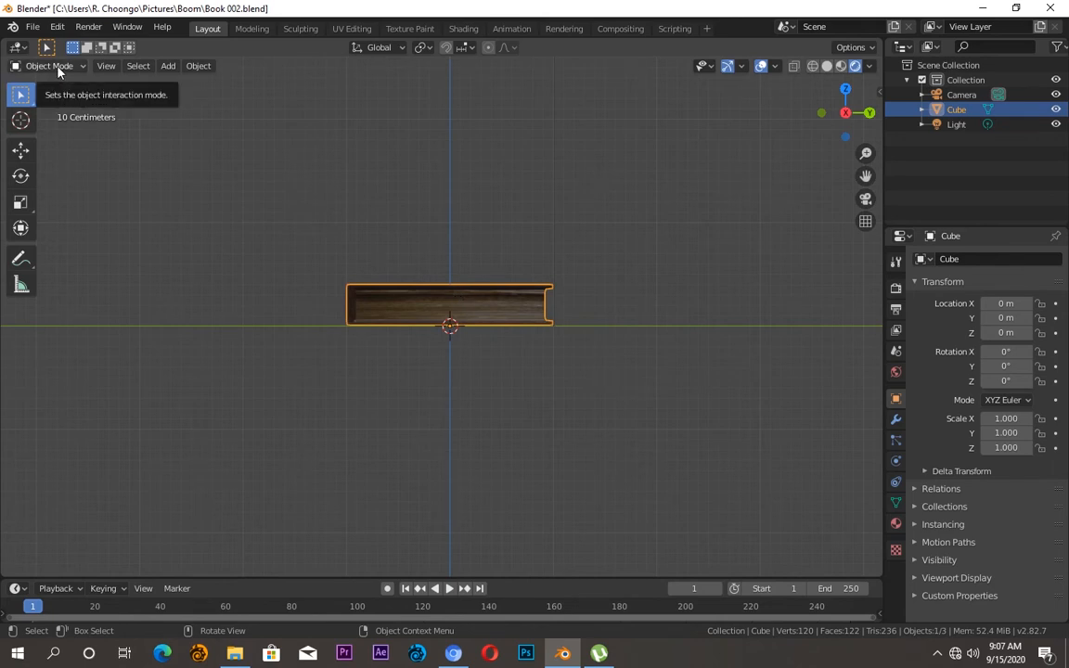
{"action": "key", "text": "Tab"}
{"action": "left_click_drag", "start_coordinate": [287, 234], "coordinate": [557, 348]}
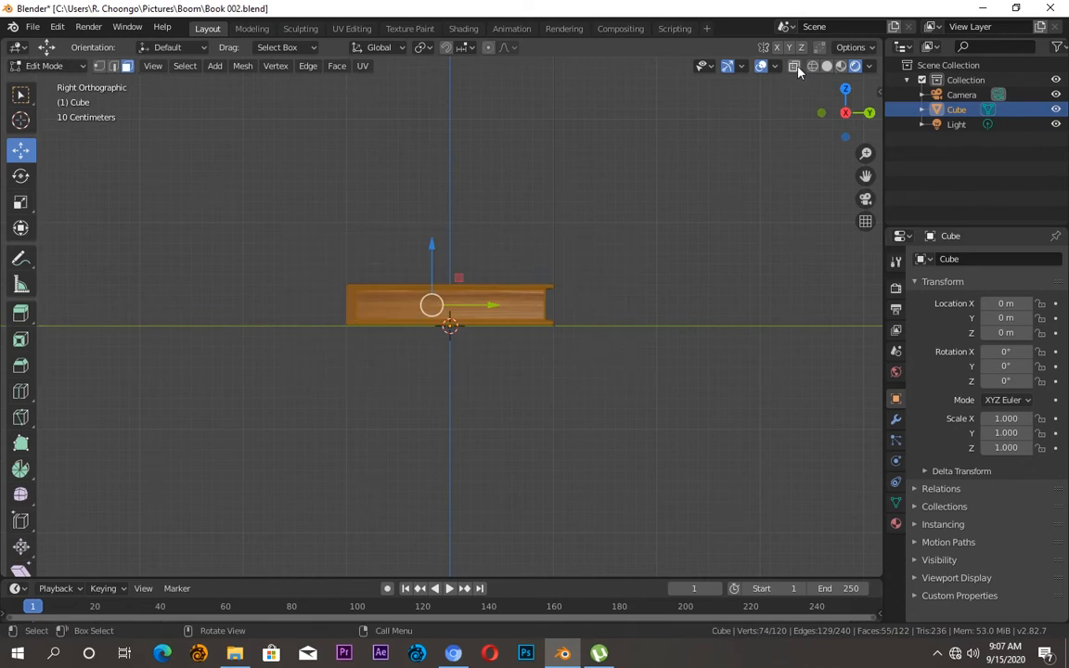
{"action": "key", "text": "a"}
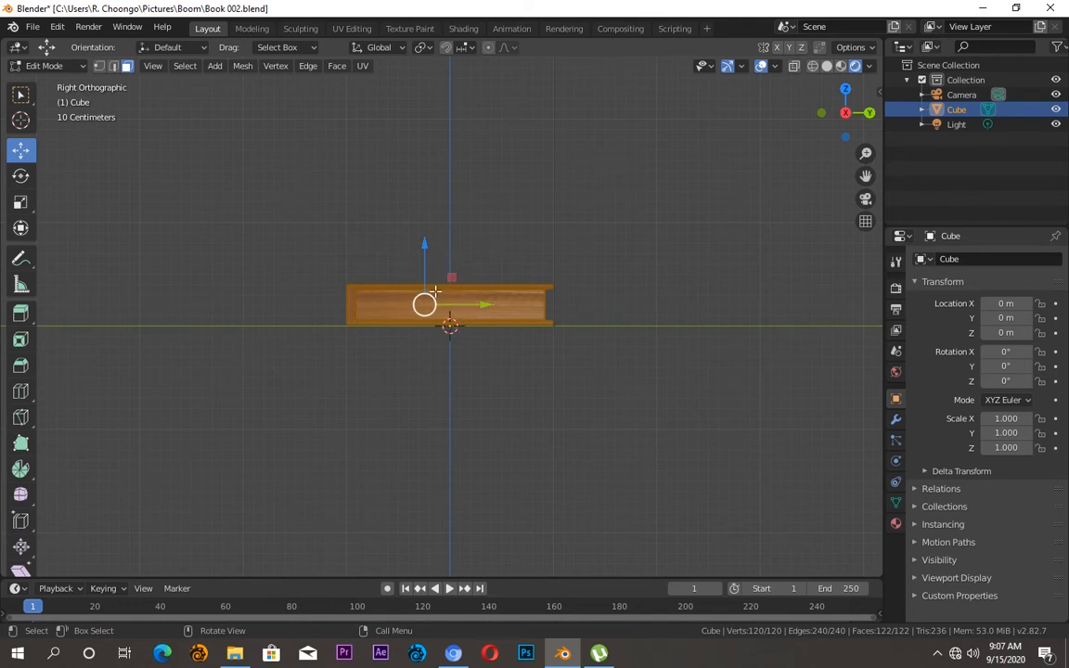
{"action": "mouse_move", "coordinate": [427, 307]}
{"action": "left_mouse_down"}
{"action": "mouse_move", "coordinate": [446, 324]}
{"action": "mouse_move", "coordinate": [438, 327]}
{"action": "left_mouse_up"}
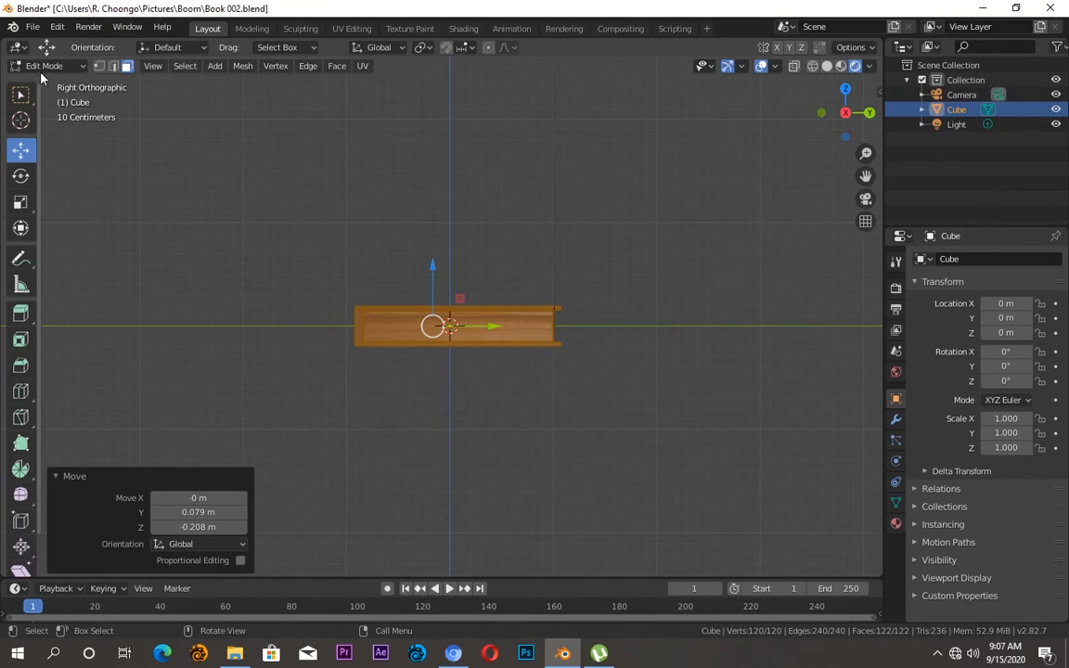
{"action": "key", "text": "Tab"}
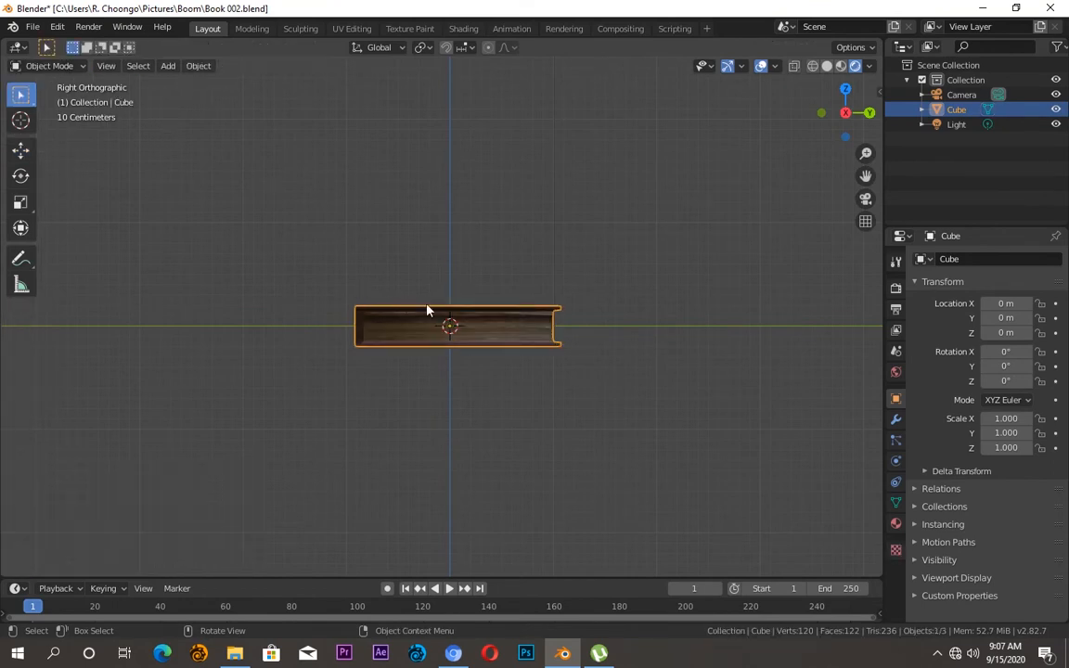
Step: In the right view, rotate the book by -180° and move it 0.0215 m along Y and 0.201 m along Z
{"action": "key", "text": "r"}
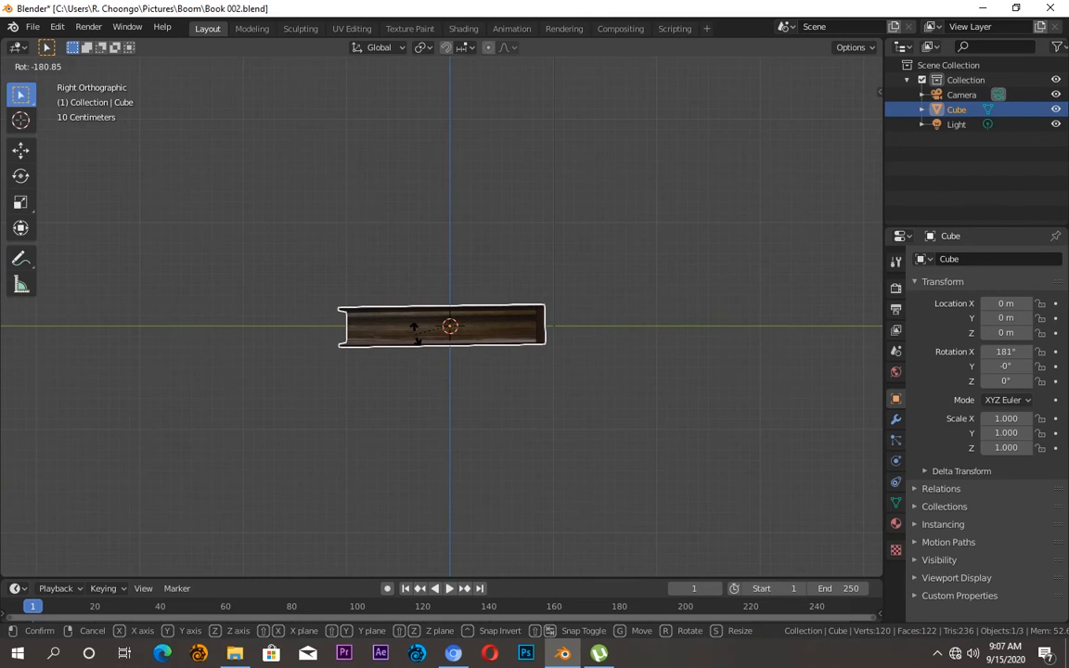
{"action": "left_click", "coordinate": [415, 336]}
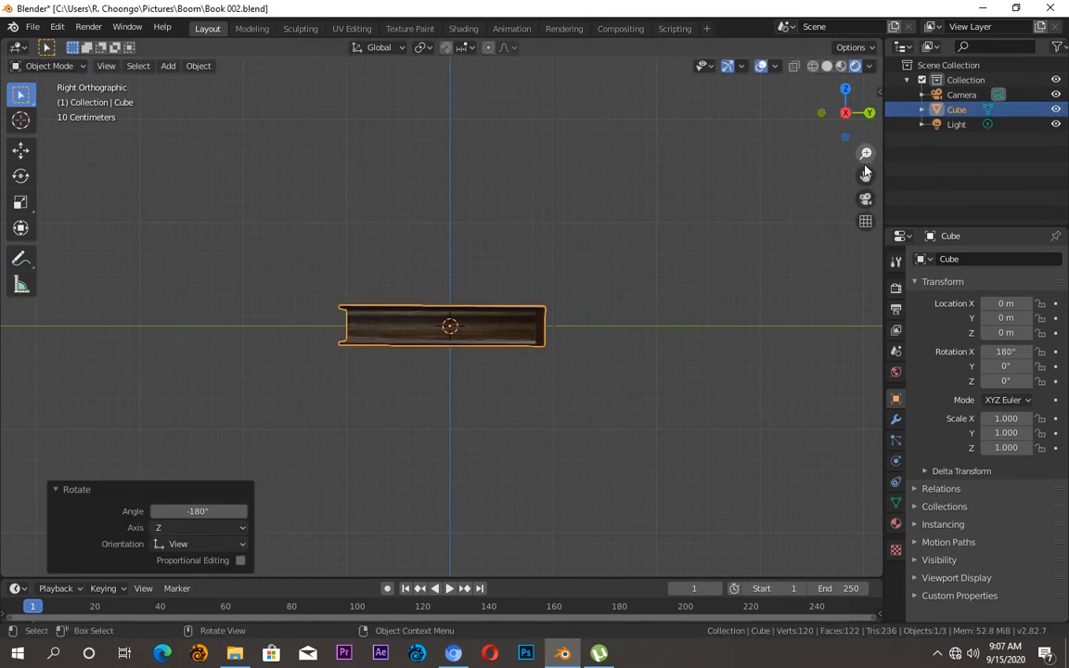
{"action": "key", "text": "g"}
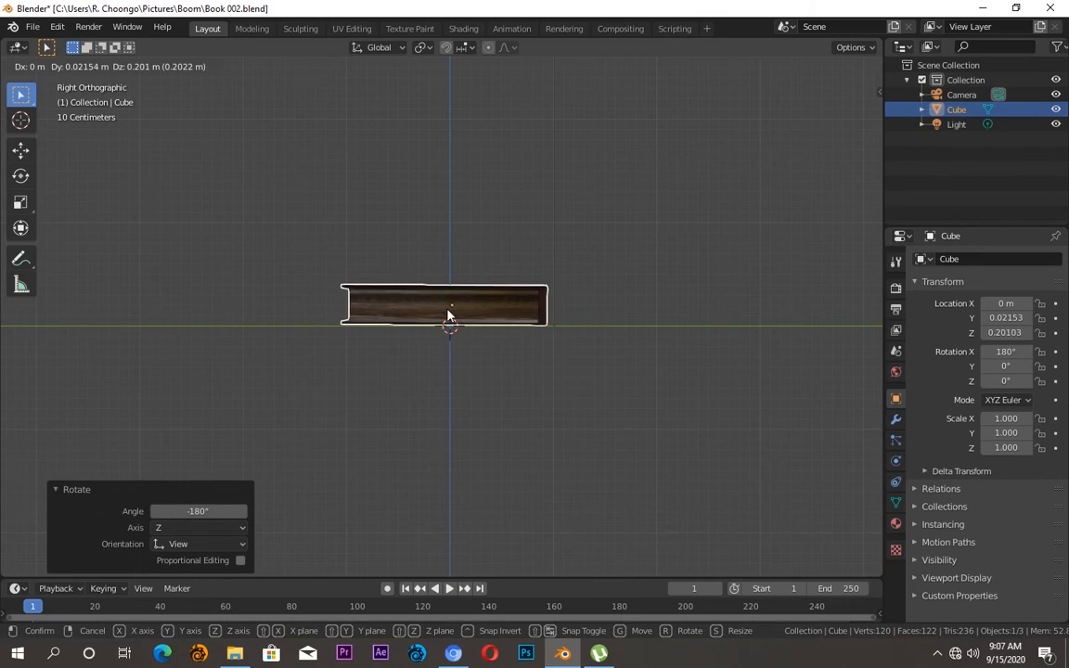
{"action": "left_click", "coordinate": [452, 321]}
{"action": "scroll", "coordinate": [456, 328], "scroll_direction": "up", "scroll_amount": 5}
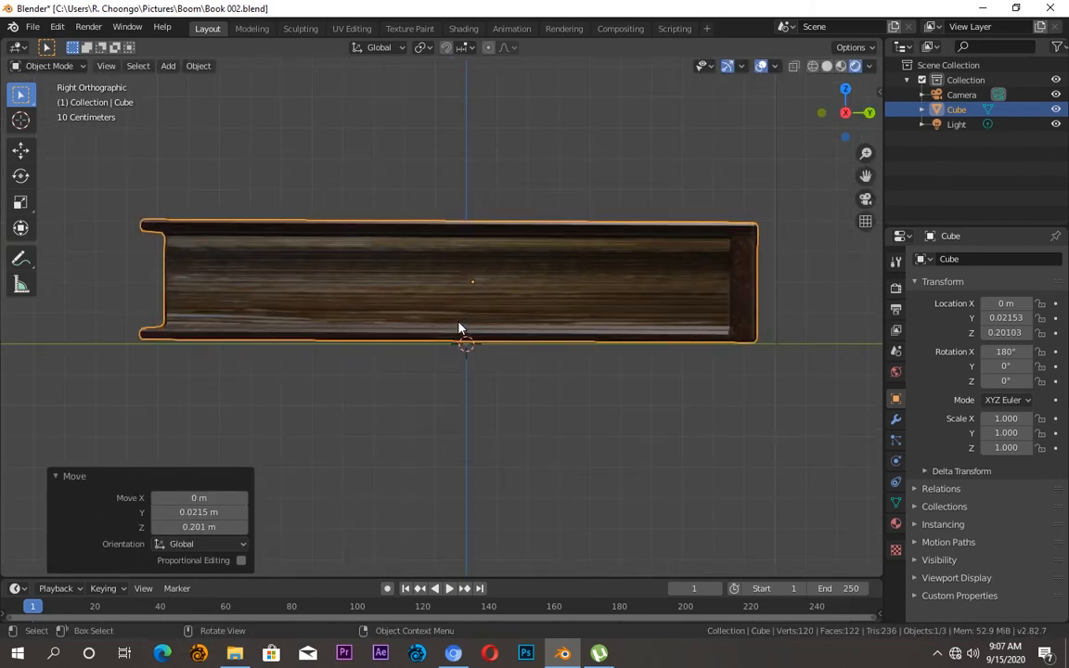
Step: Level the book with a -0.4° rotation and lower it about 0.01 m so its underside meets the ground line
{"action": "key", "text": "r"}
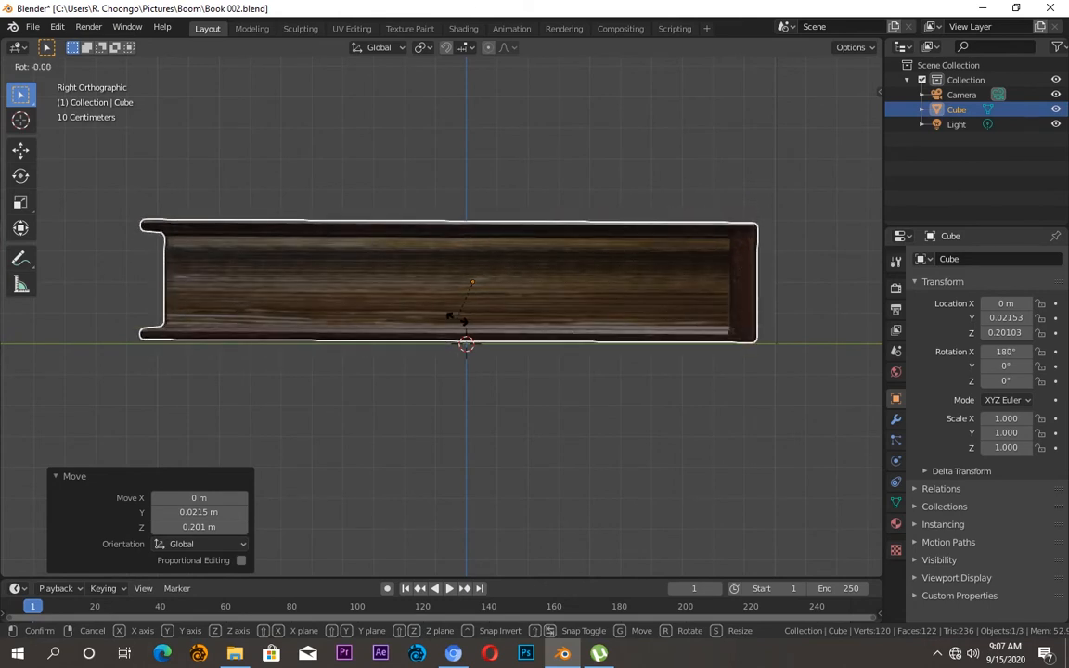
{"action": "left_click", "coordinate": [457, 323]}
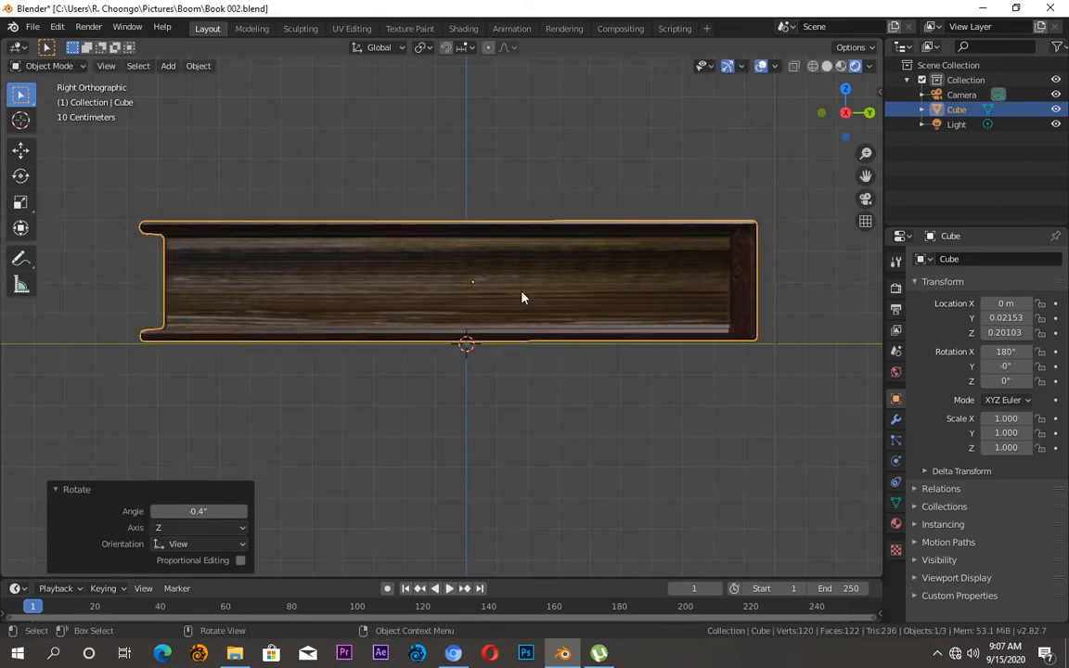
{"action": "key", "text": "g"}
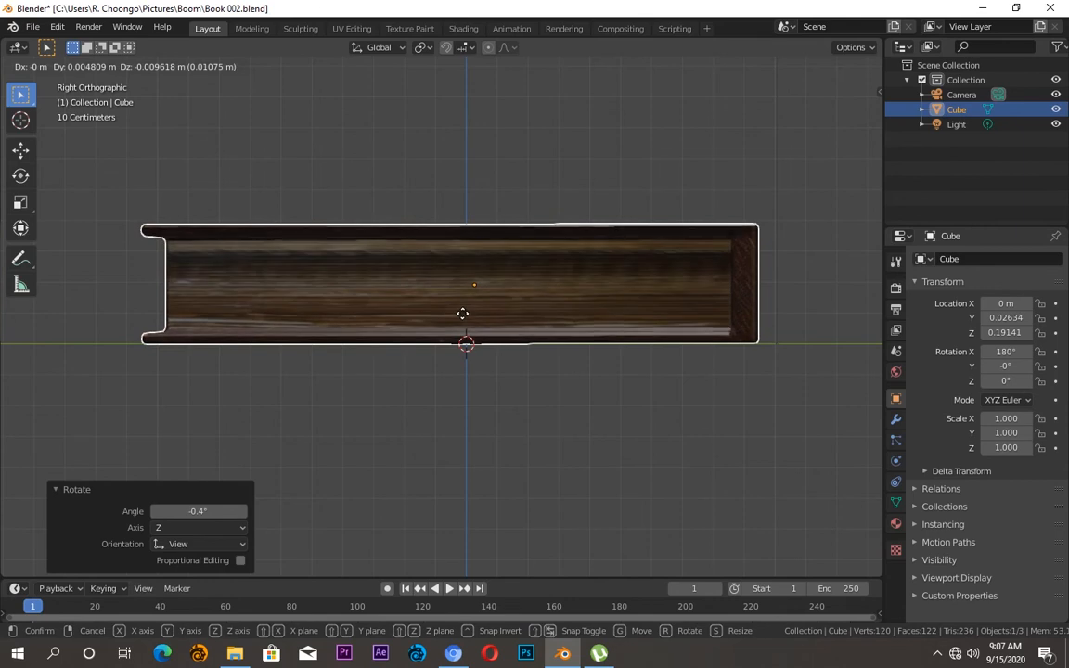
{"action": "left_click", "coordinate": [463, 312]}
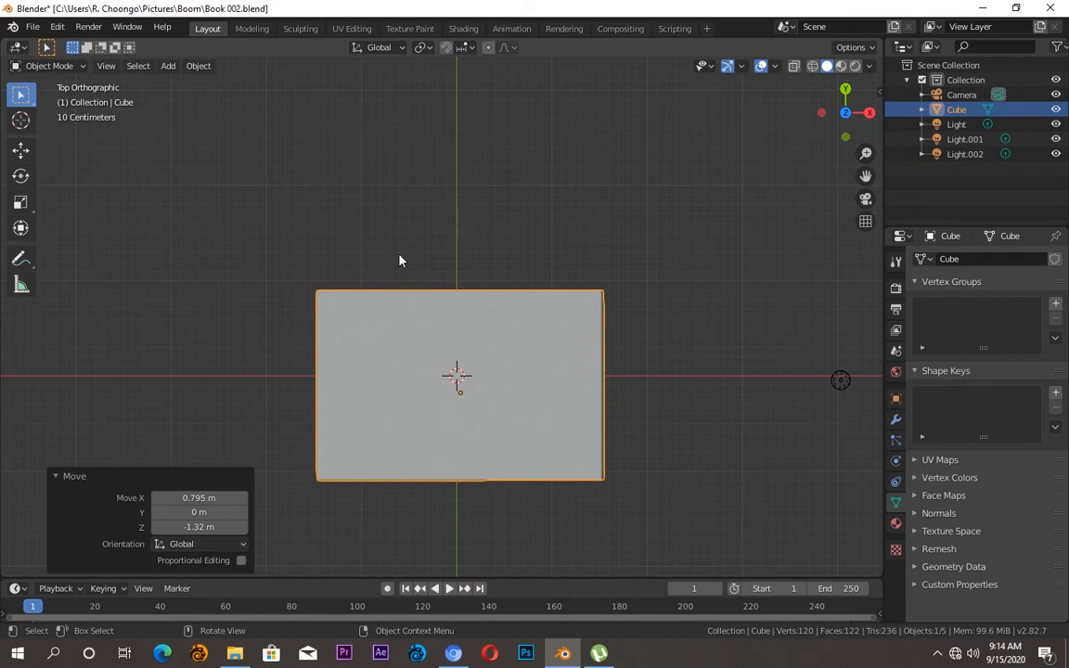
Step: In the top view, add two loop cuts across the book's length with a slide factor of -0.012
{"action": "key", "text": "Tab"}
{"action": "left_click", "coordinate": [488, 217]}
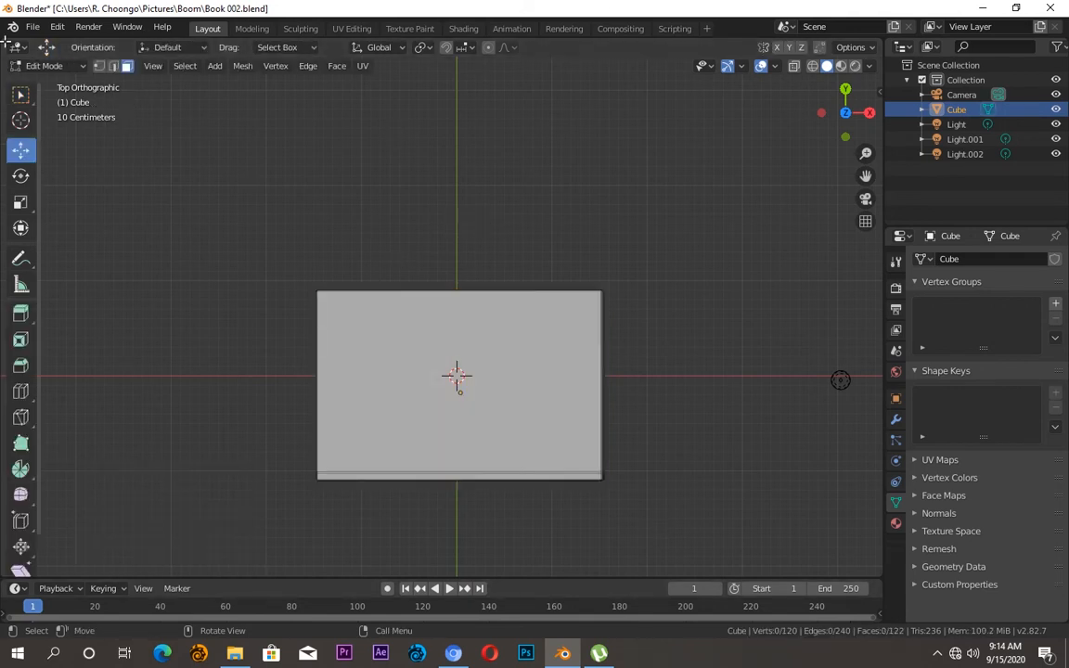
{"action": "key", "text": "ctrl"}
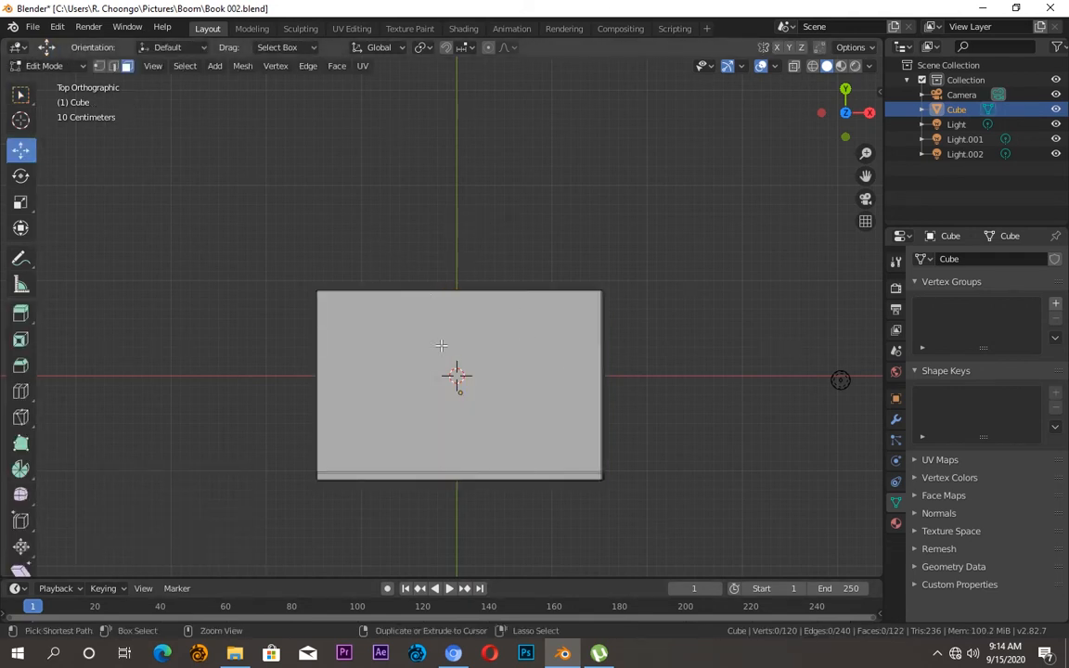
{"action": "key", "text": "ctrl+r"}
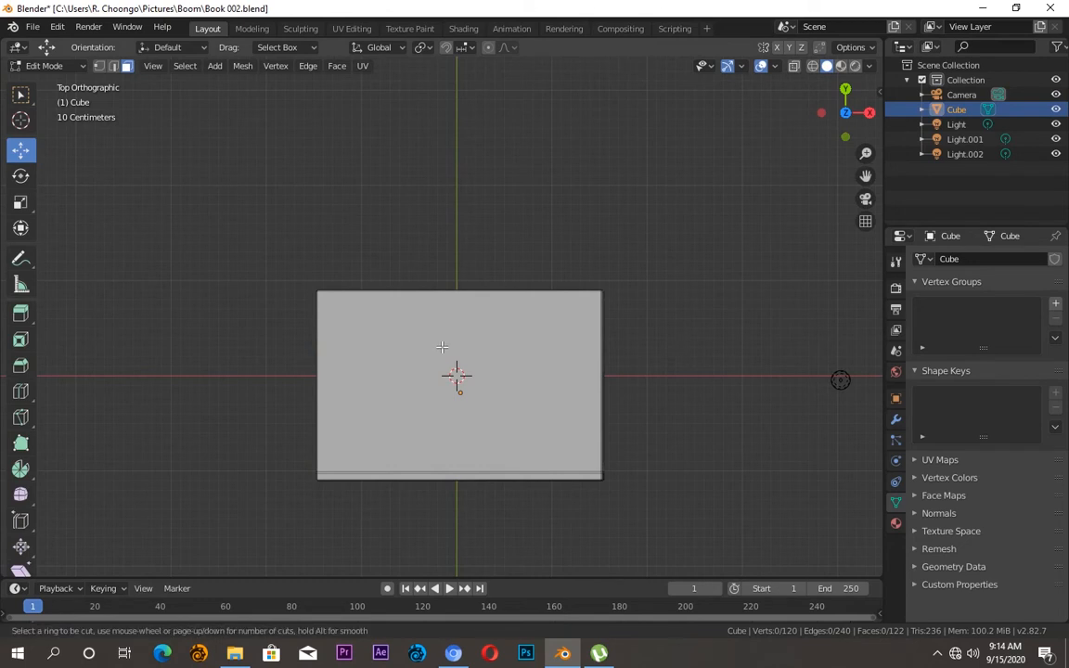
{"action": "left_click", "coordinate": [464, 307]}
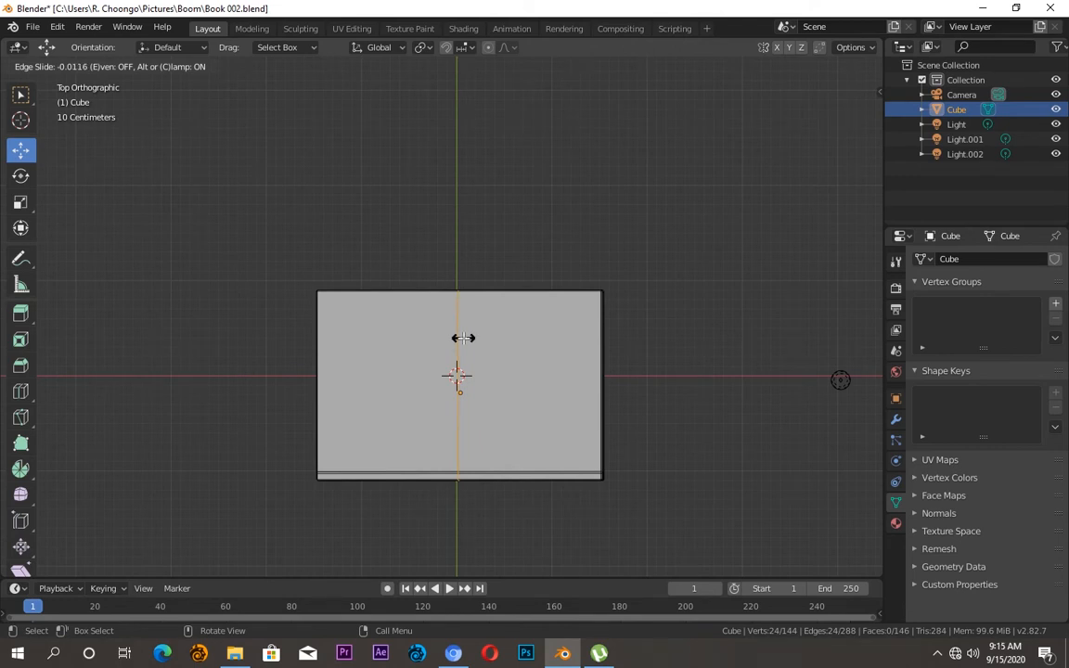
{"action": "left_click", "coordinate": [460, 336]}
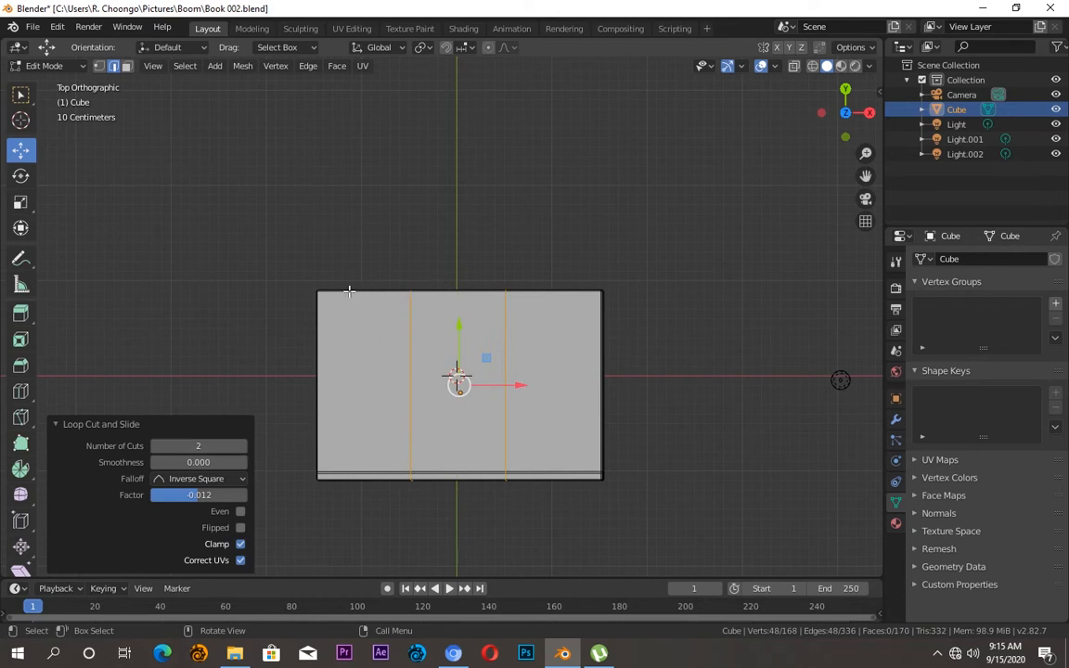
Step: Using X-ray selection, move the middle edges of both long sides inward along Y to narrow the book's waist
{"action": "left_click", "coordinate": [442, 246]}
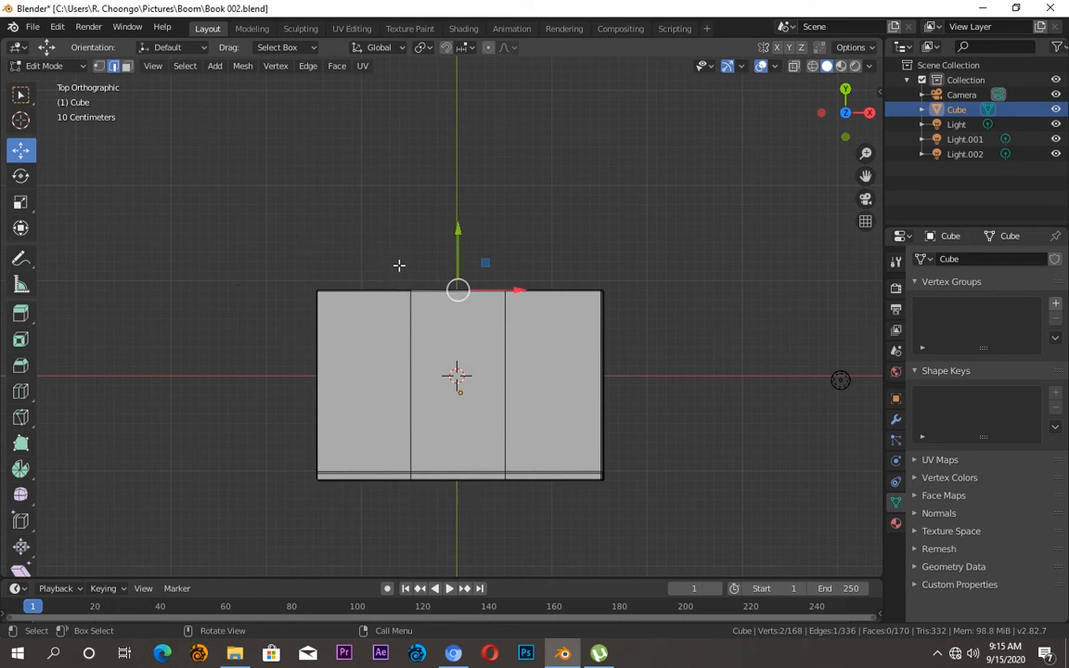
{"action": "left_click", "coordinate": [793, 66]}
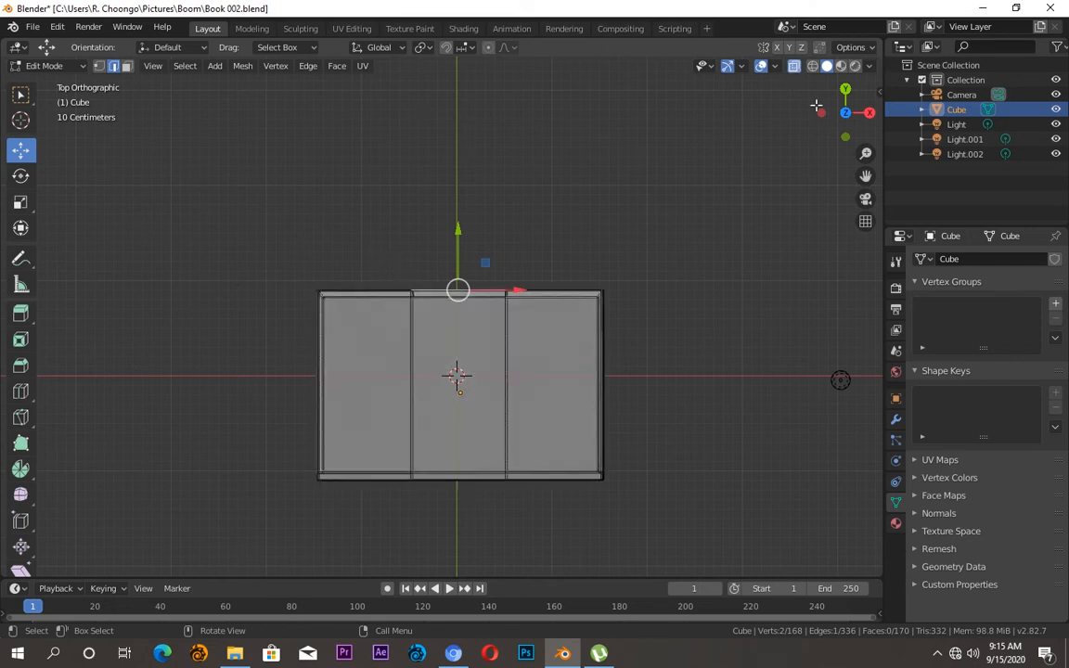
{"action": "left_click_drag", "start_coordinate": [379, 235], "coordinate": [522, 307]}
{"action": "left_click_drag", "start_coordinate": [461, 235], "coordinate": [462, 250]}
{"action": "left_click_drag", "start_coordinate": [381, 448], "coordinate": [567, 520]}
{"action": "left_click_drag", "start_coordinate": [460, 432], "coordinate": [462, 411]}
{"action": "left_click_drag", "start_coordinate": [843, 104], "coordinate": [708, 261]}
{"action": "left_click", "coordinate": [482, 293]}
{"action": "left_click", "coordinate": [727, 259]}
{"action": "left_click", "coordinate": [794, 66]}
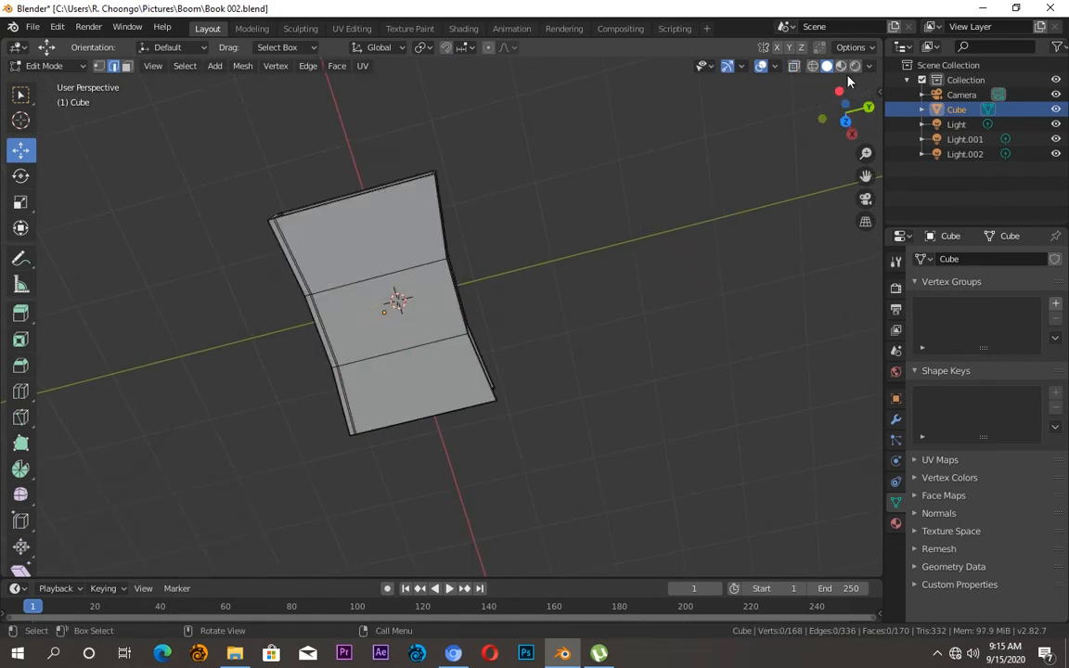
Step: Show the book with Rendered shading in Object Mode and inspect its reshaped covers and pages from several angles
{"action": "left_click", "coordinate": [856, 66]}
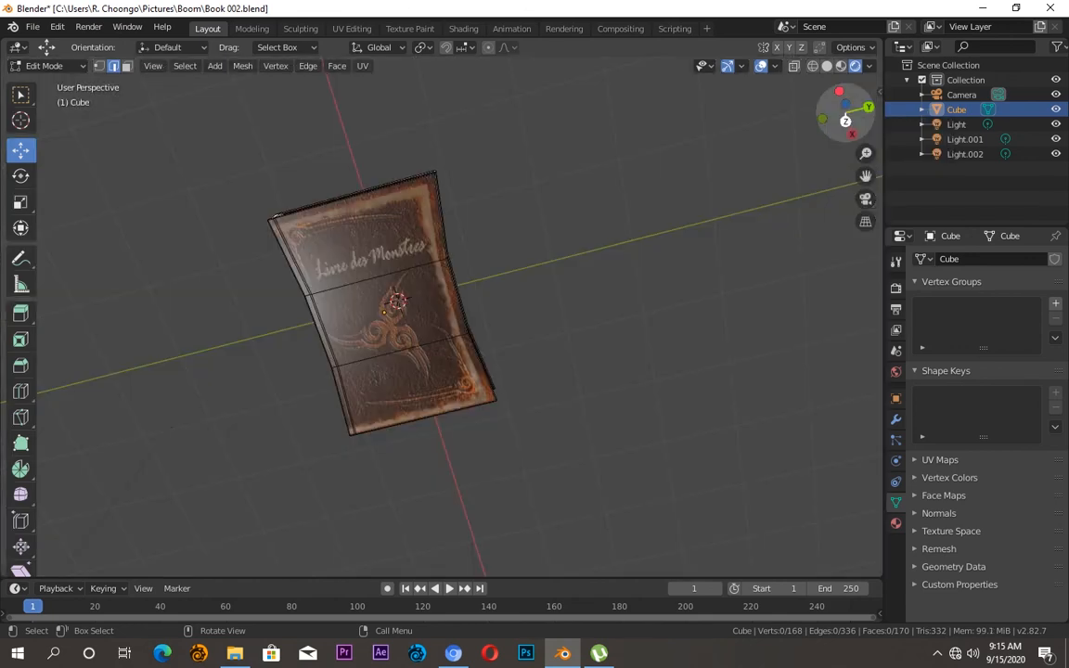
{"action": "left_click_drag", "start_coordinate": [844, 112], "coordinate": [694, 384]}
{"action": "key", "text": "Tab"}
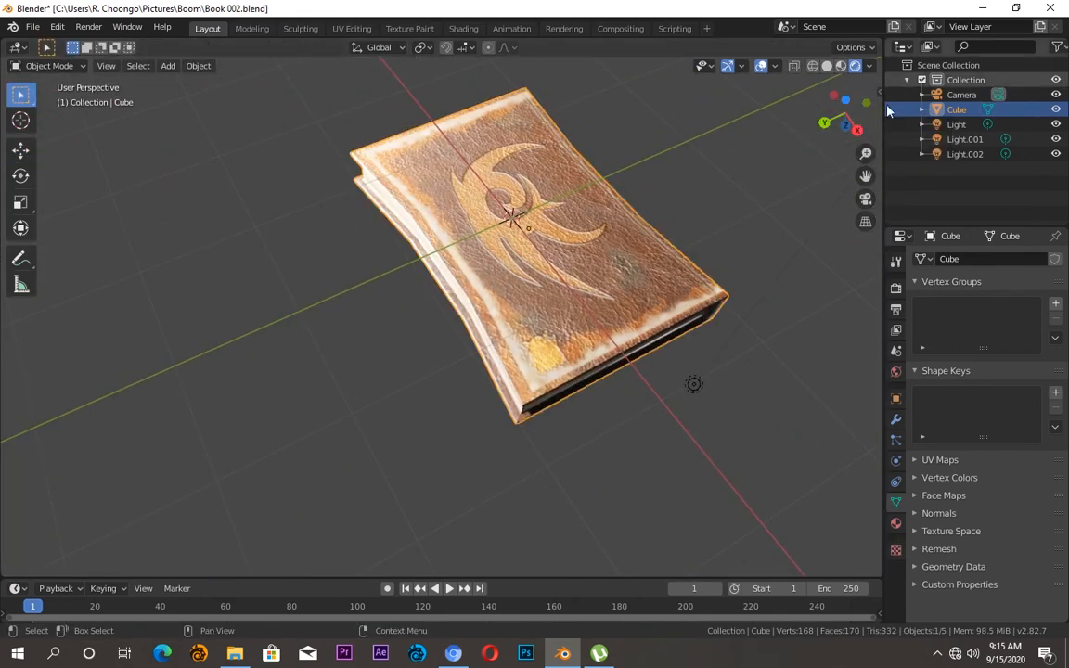
{"action": "left_click_drag", "start_coordinate": [855, 108], "coordinate": [712, 208]}
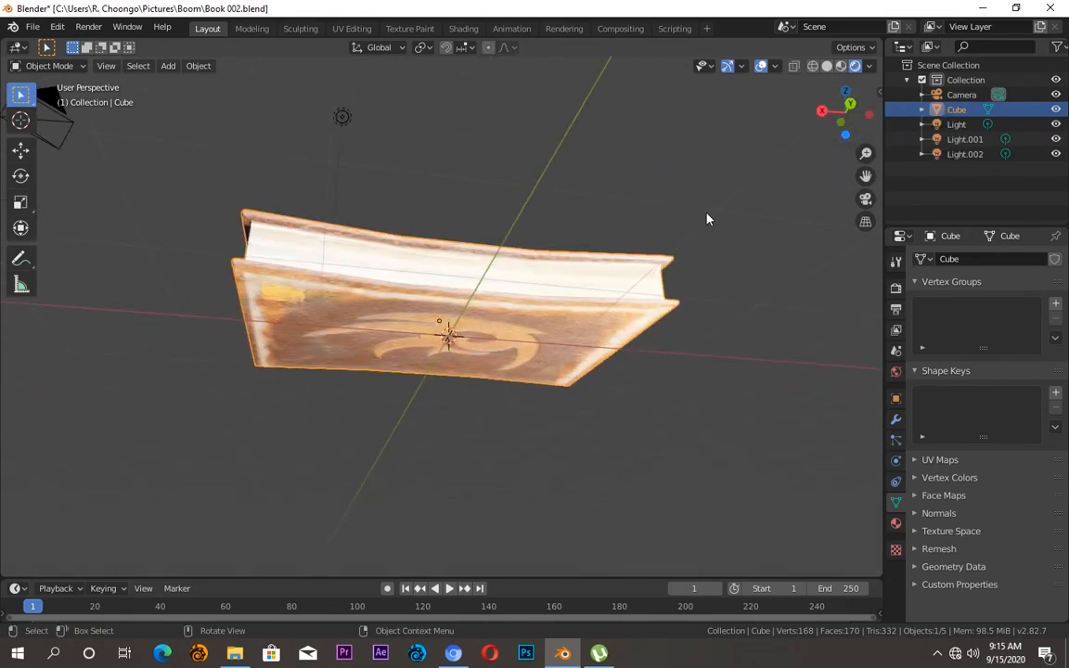
{"action": "left_click_drag", "start_coordinate": [836, 123], "coordinate": [761, 222]}
{"action": "left_click_drag", "start_coordinate": [720, 89], "coordinate": [813, 168]}
{"action": "scroll", "coordinate": [768, 145], "scroll_direction": "down", "scroll_amount": 3}
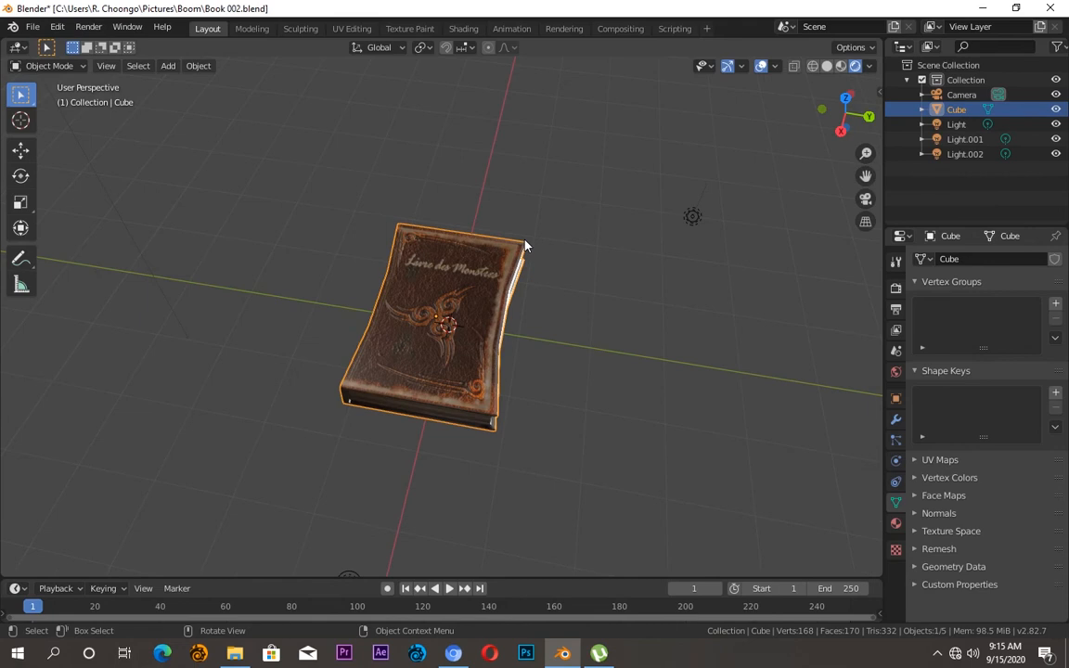
{"action": "scroll", "coordinate": [525, 248], "scroll_direction": "up", "scroll_amount": 3}
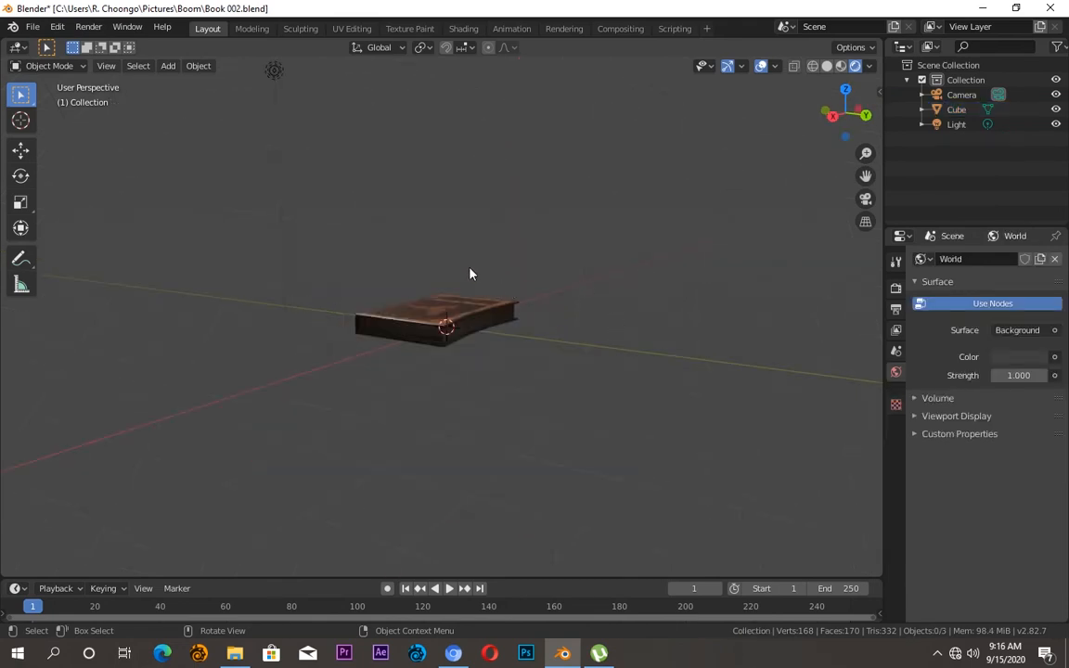
Step: In the front view, rotate the book 72.2° and move it -0.509 m along X and 1.3 m along Z
{"action": "key", "text": "KP_0"}
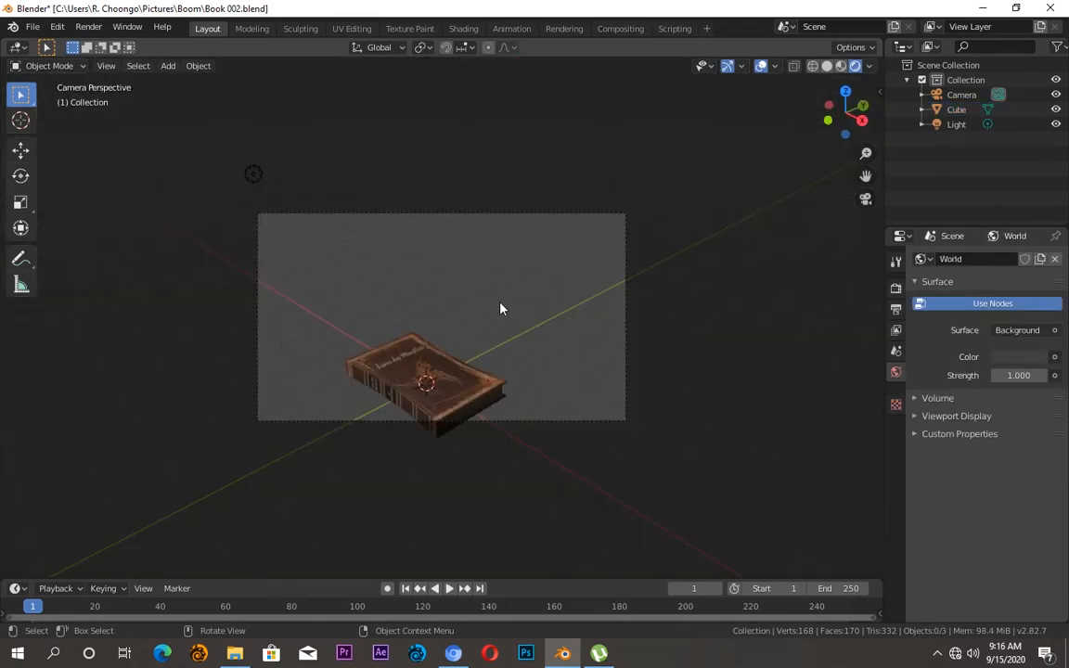
{"action": "left_click", "coordinate": [422, 350]}
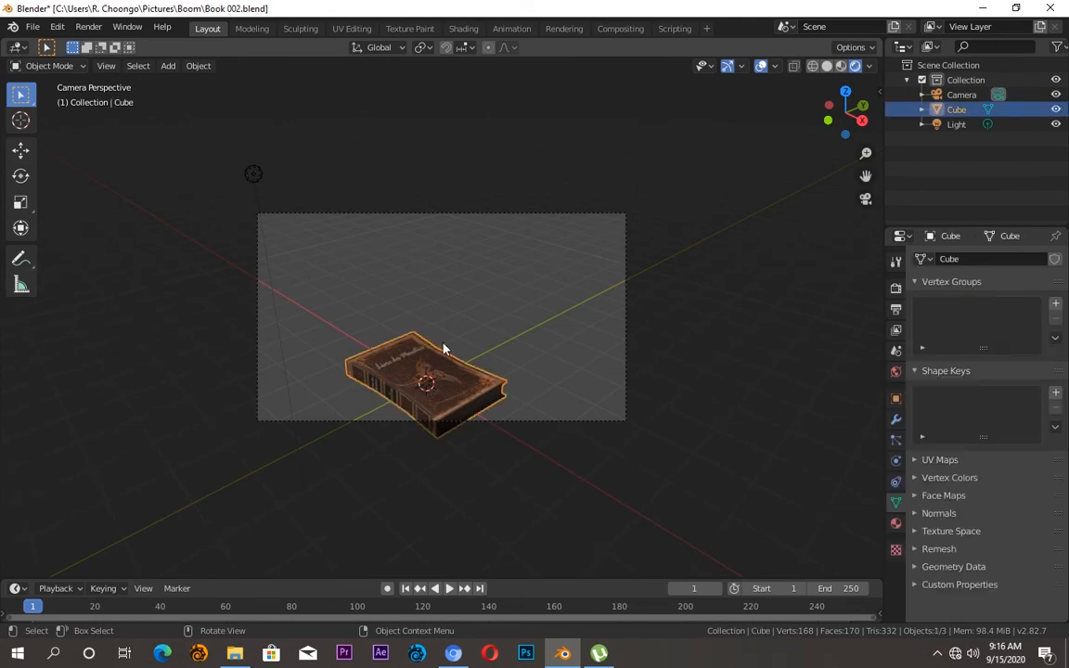
{"action": "key", "text": "KP_1"}
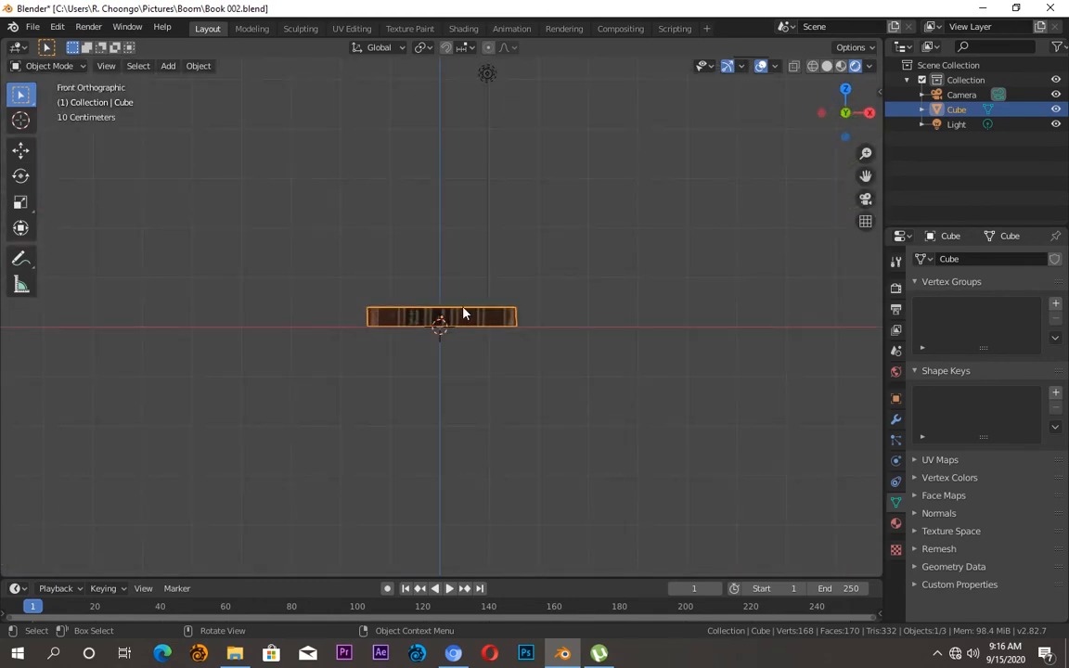
{"action": "key", "text": "r"}
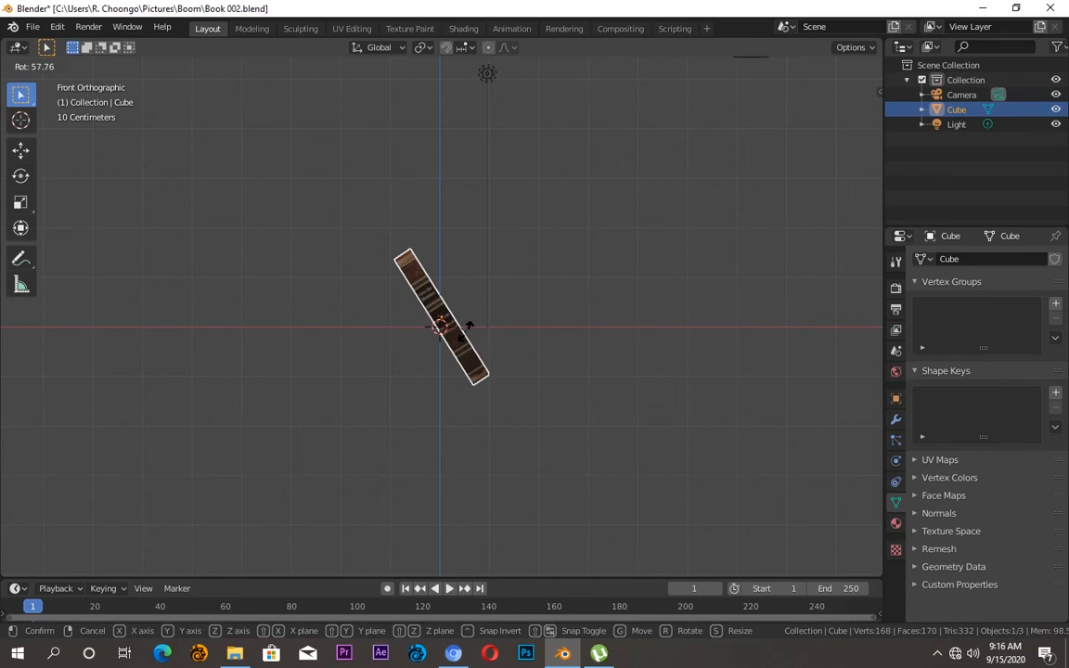
{"action": "left_click", "coordinate": [467, 348]}
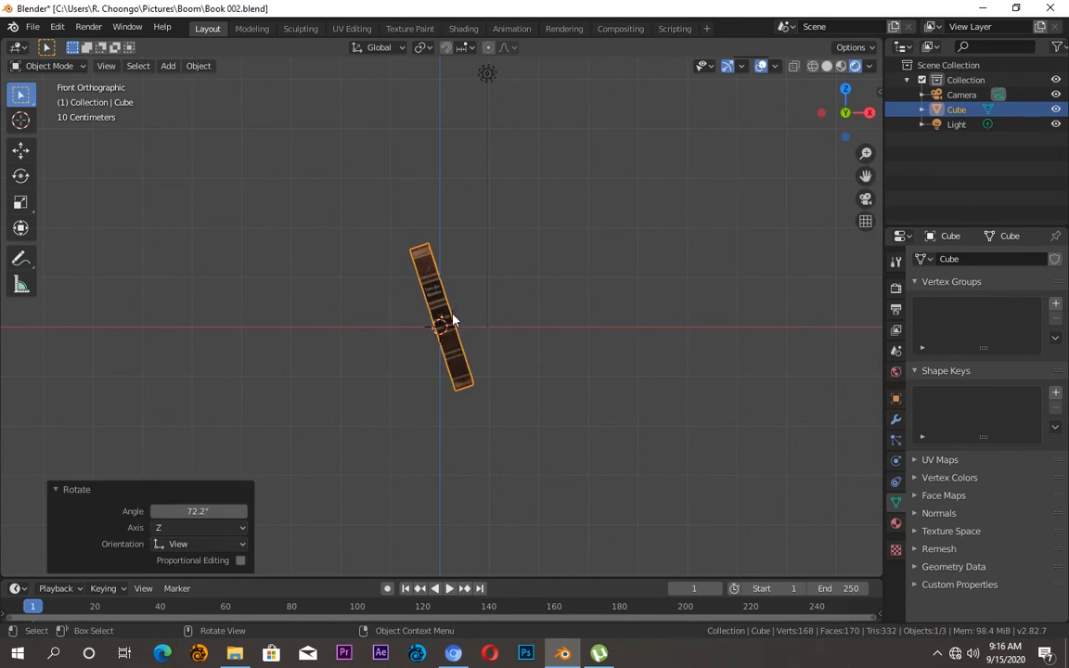
{"action": "key", "text": "g"}
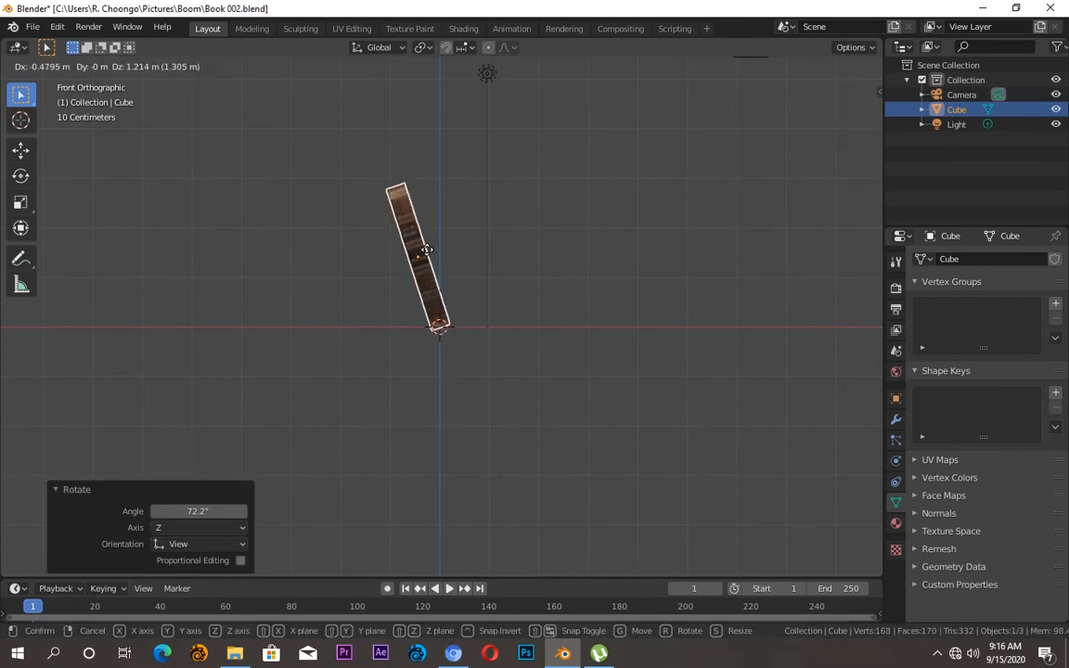
{"action": "left_click", "coordinate": [424, 248]}
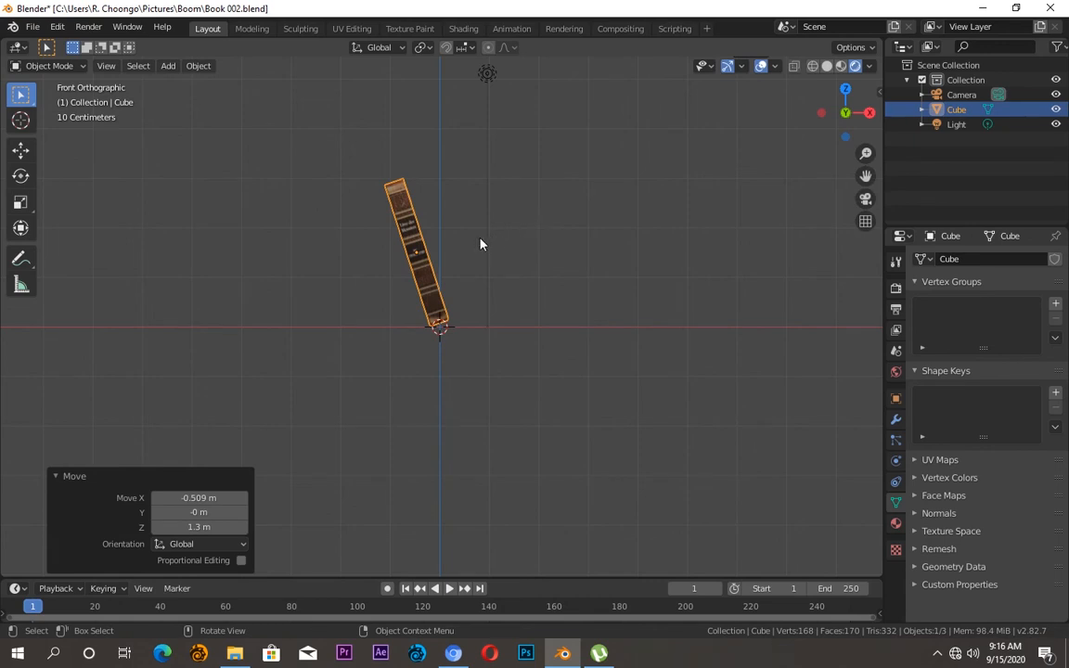
Step: Check the camera framing and rotate the book 72.5° in the top view to turn its front cover toward the camera
{"action": "key", "text": "KP_0"}
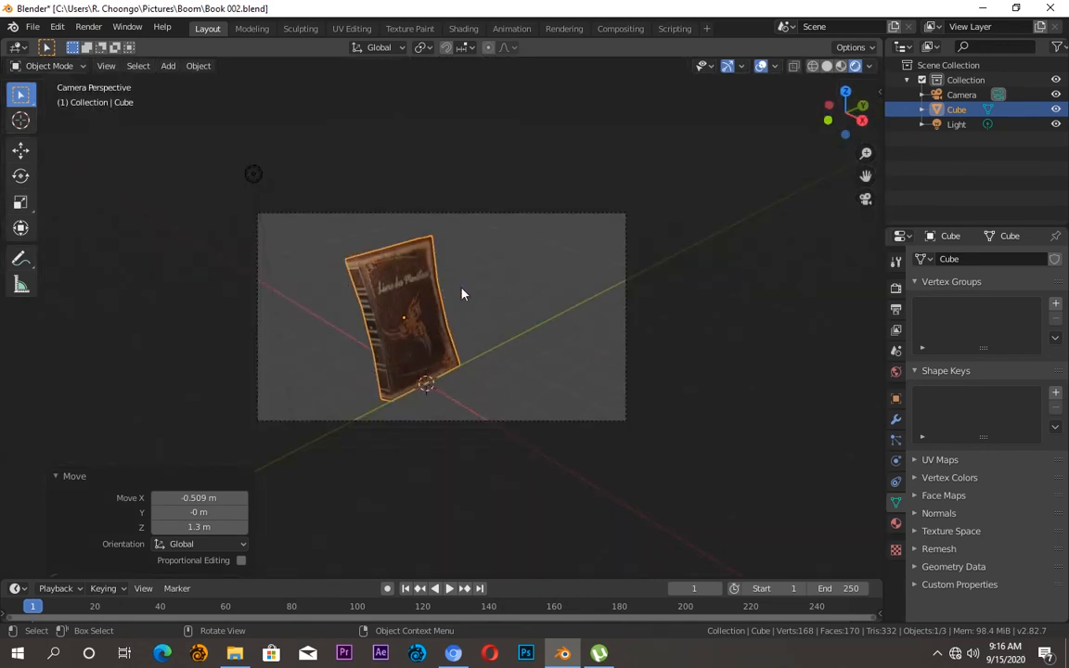
{"action": "key", "text": "KP_7"}
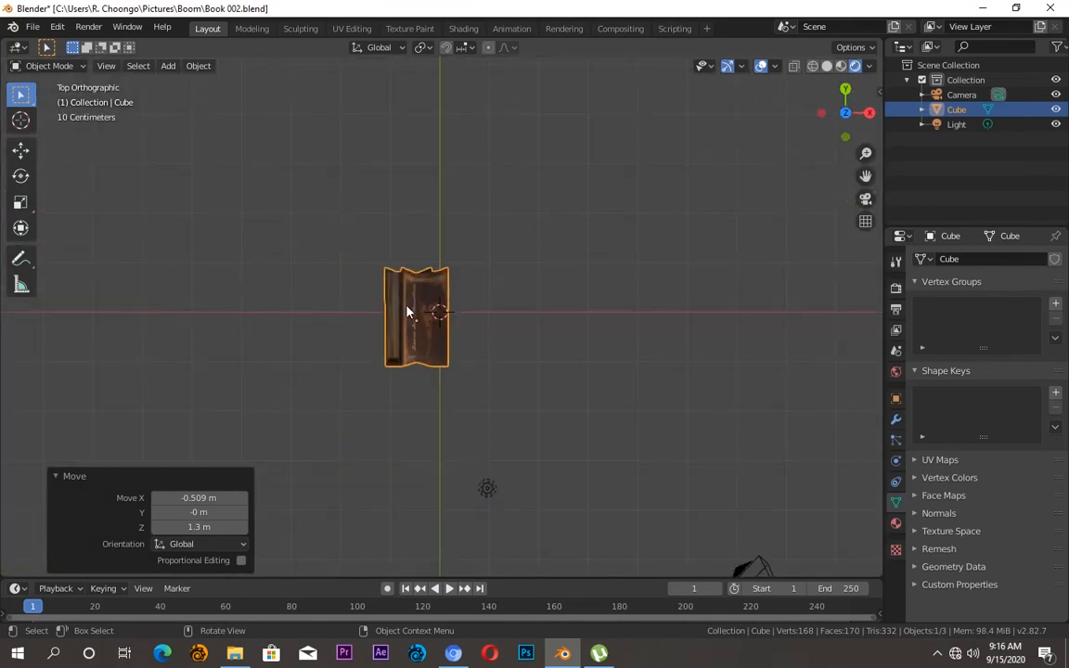
{"action": "left_click", "coordinate": [414, 311]}
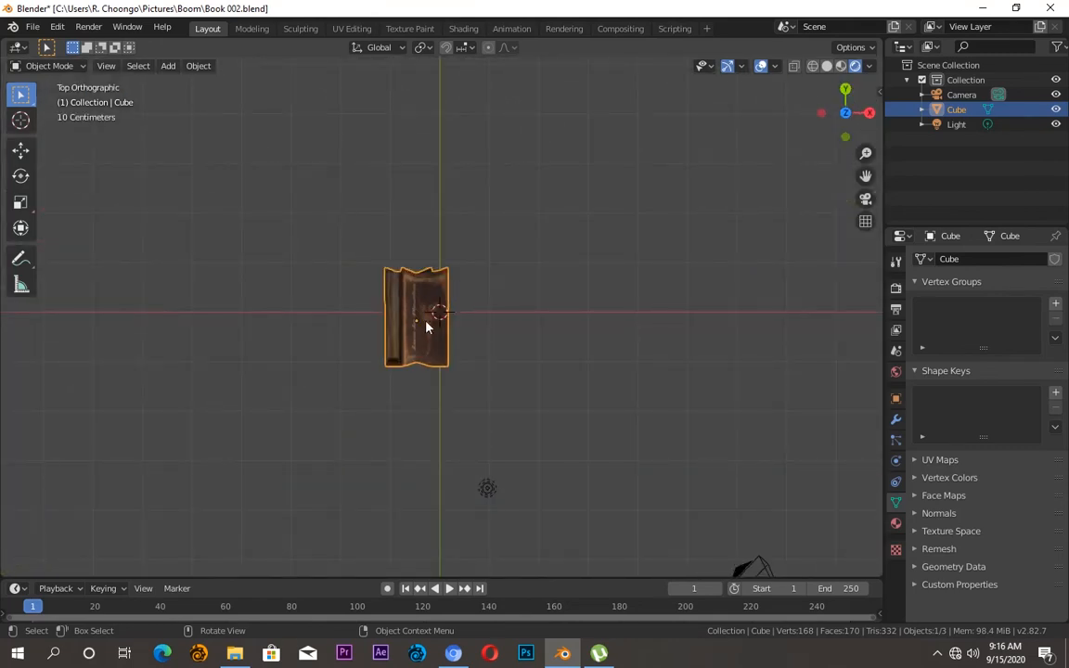
{"action": "key", "text": "r"}
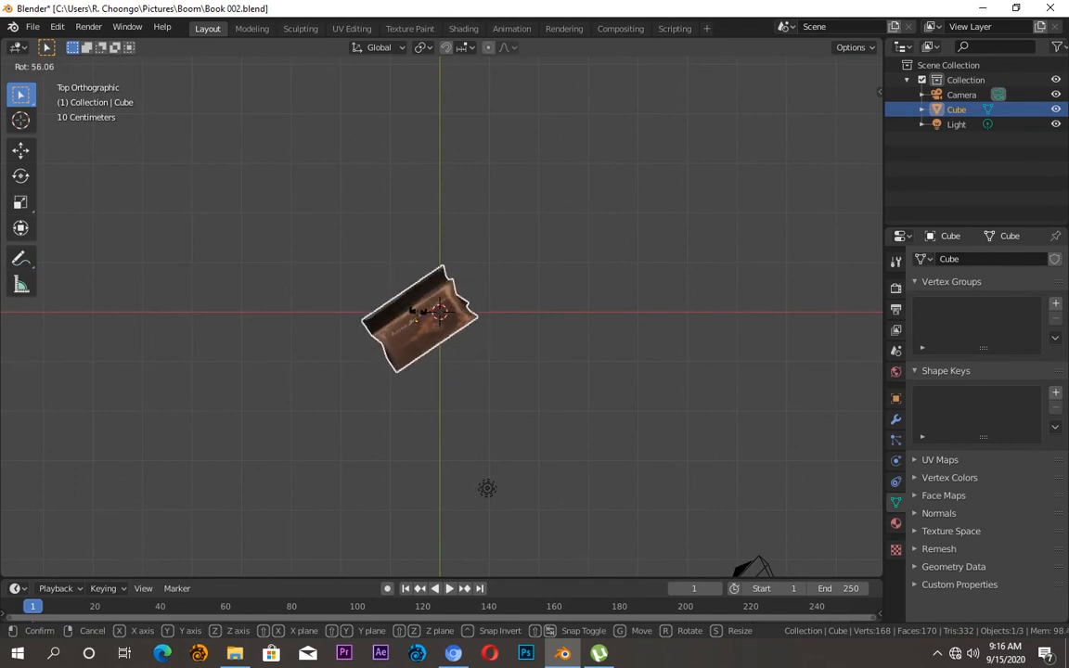
{"action": "left_click", "coordinate": [421, 317]}
Step: In the camera view, move the book 0.512 m along X, 0.594 m along Y and 0.0701 m along Z
{"action": "key", "text": "KP_0"}
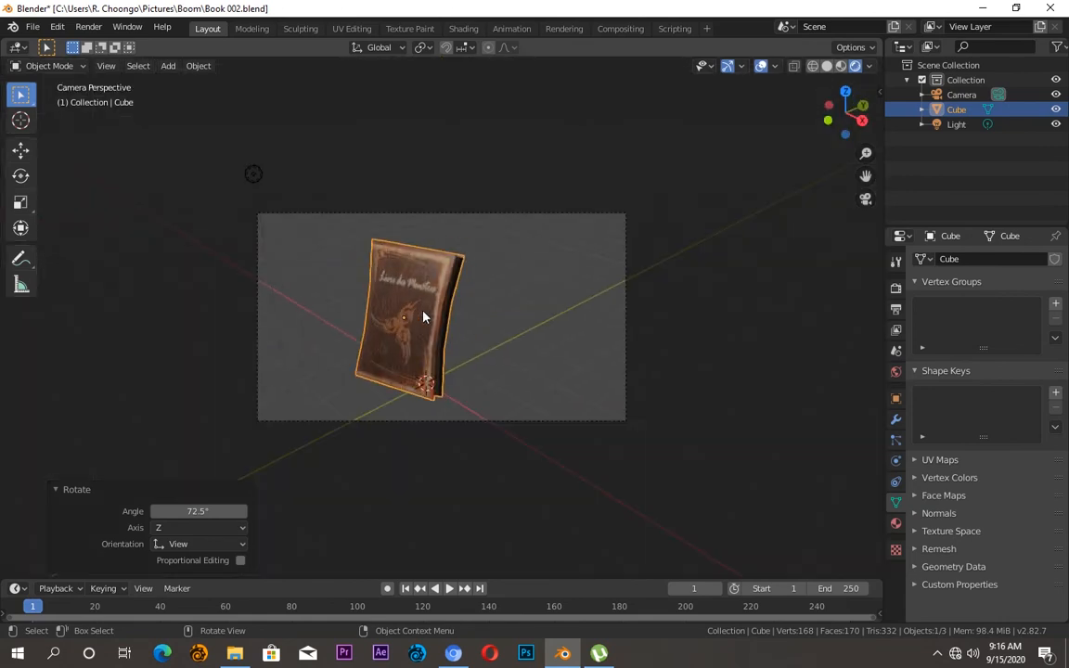
{"action": "key", "text": "g"}
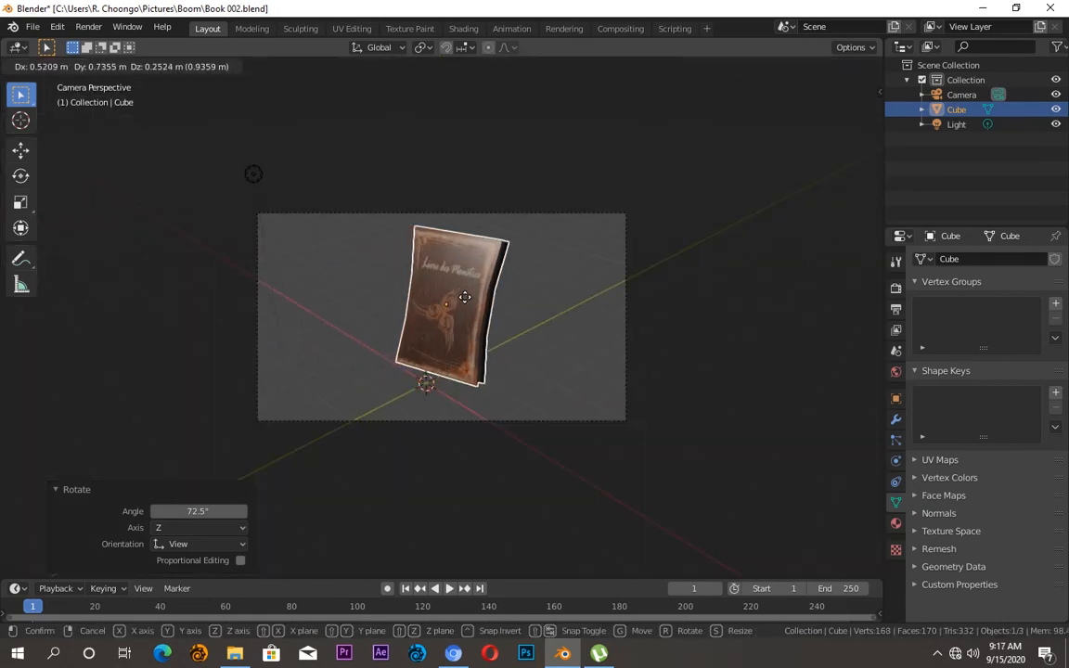
{"action": "left_click", "coordinate": [461, 311]}
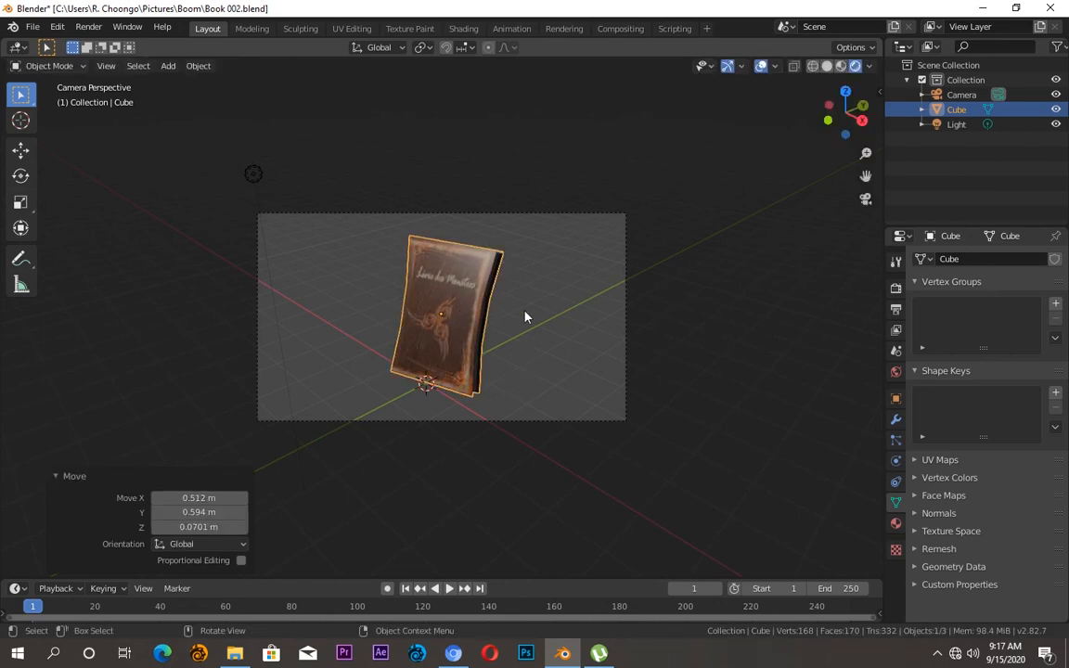
Step: Select the scene's point light and move it -0.195 m along X, -0.062 m along Y and 0.201 m along Z
{"action": "left_click", "coordinate": [564, 246]}
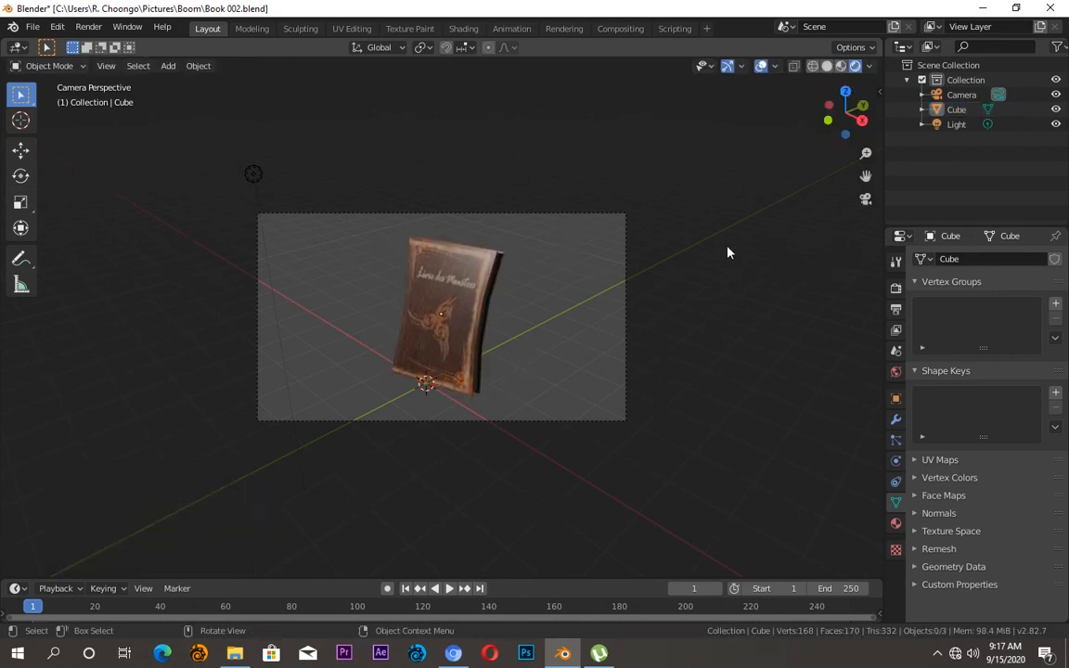
{"action": "left_click", "coordinate": [260, 179]}
{"action": "mouse_move", "coordinate": [987, 355]}
{"action": "left_mouse_down"}
{"action": "mouse_move", "coordinate": [1030, 356]}
{"action": "mouse_move", "coordinate": [986, 356]}
{"action": "left_mouse_up"}
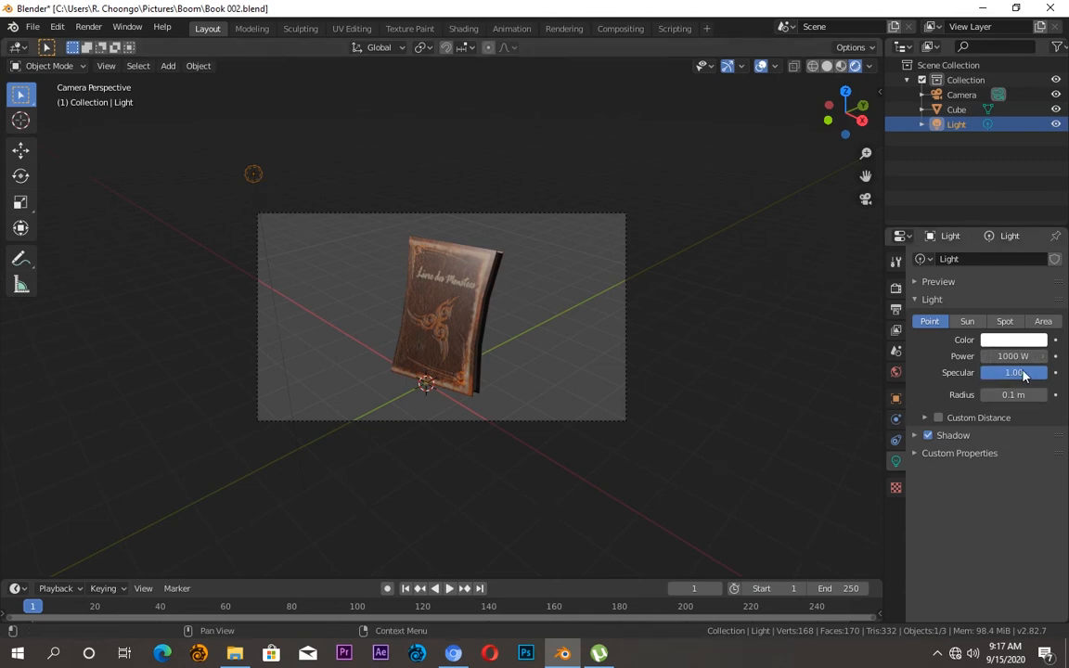
{"action": "key", "text": "g"}
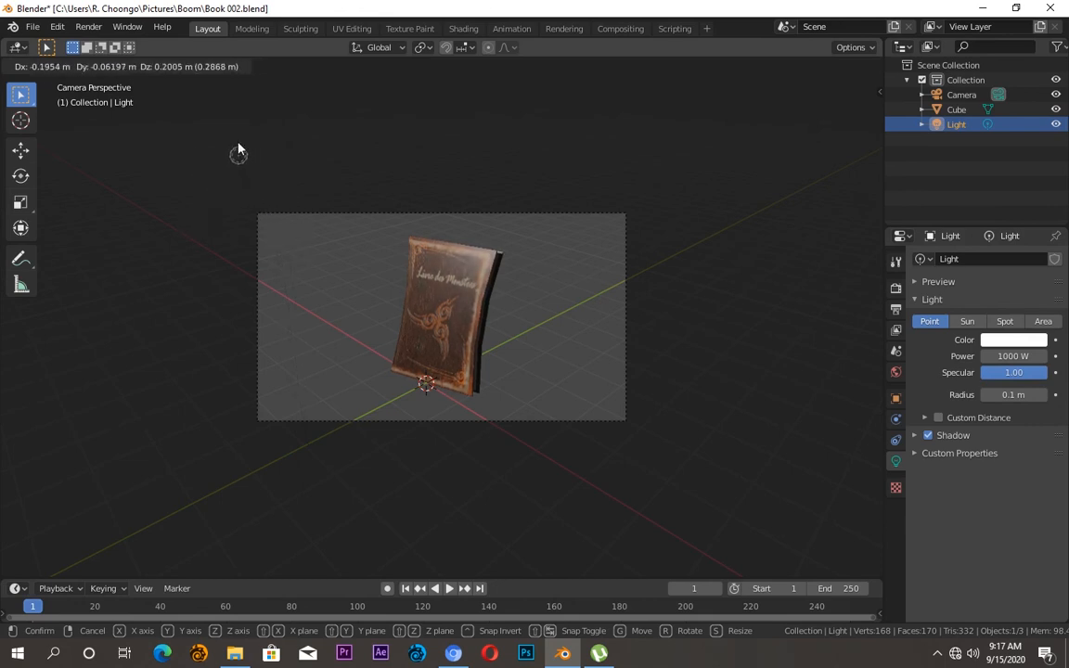
{"action": "left_click", "coordinate": [239, 151]}
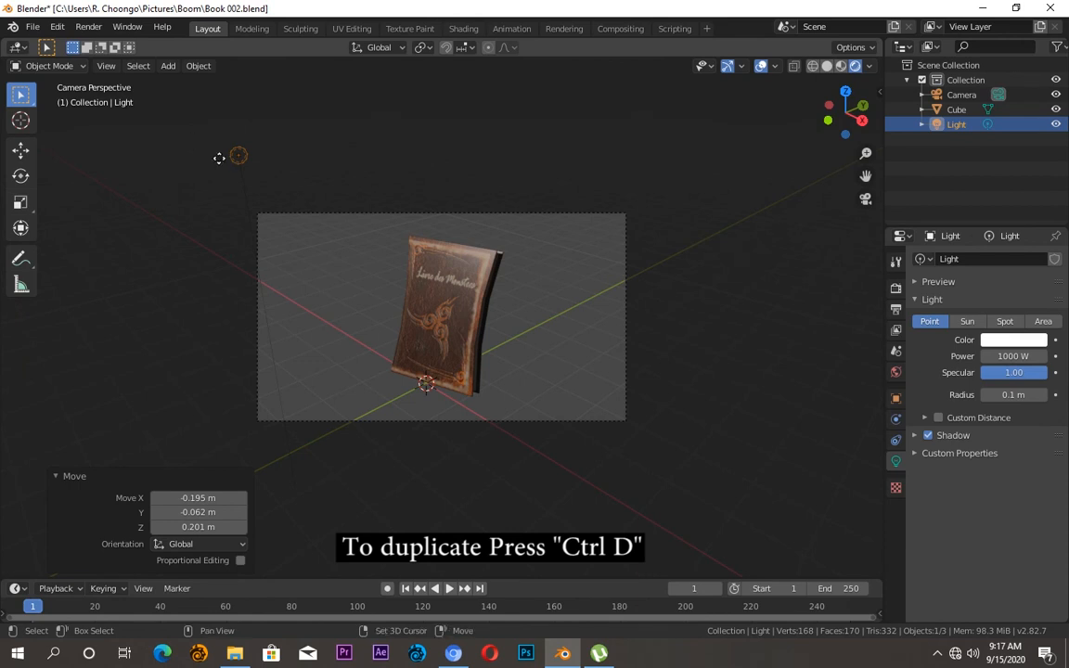
Step: Duplicate the light with an offset of 3.44, 2.13, -2.09 m, and move the copy another -0.228 m along X and -1.89 m along Z
{"action": "key", "text": "ctrl+d"}
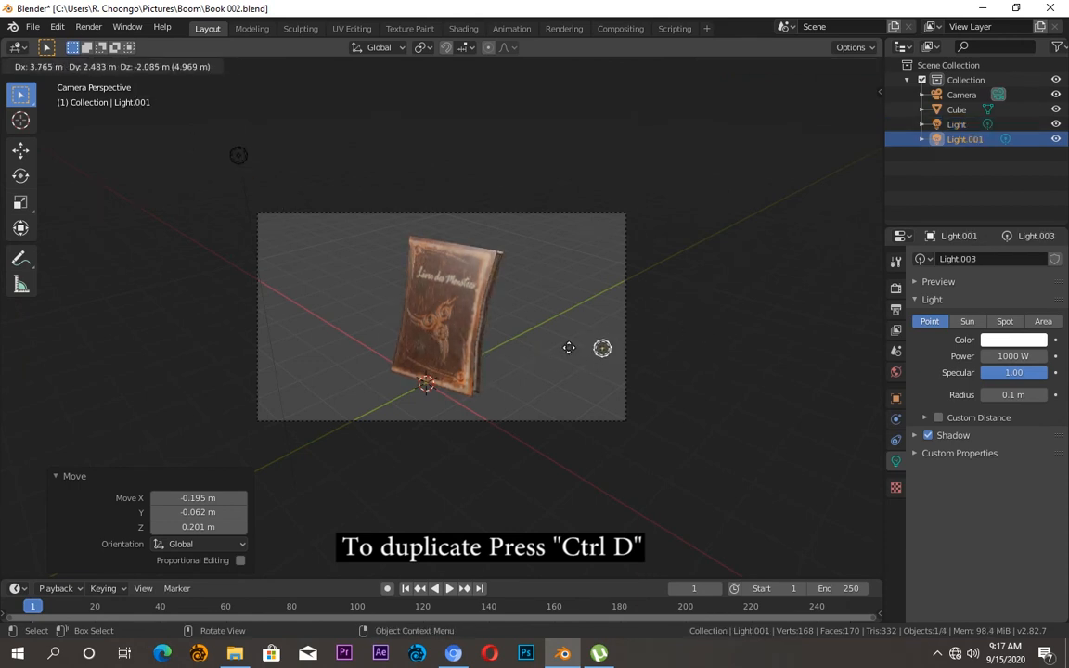
{"action": "left_click", "coordinate": [543, 352]}
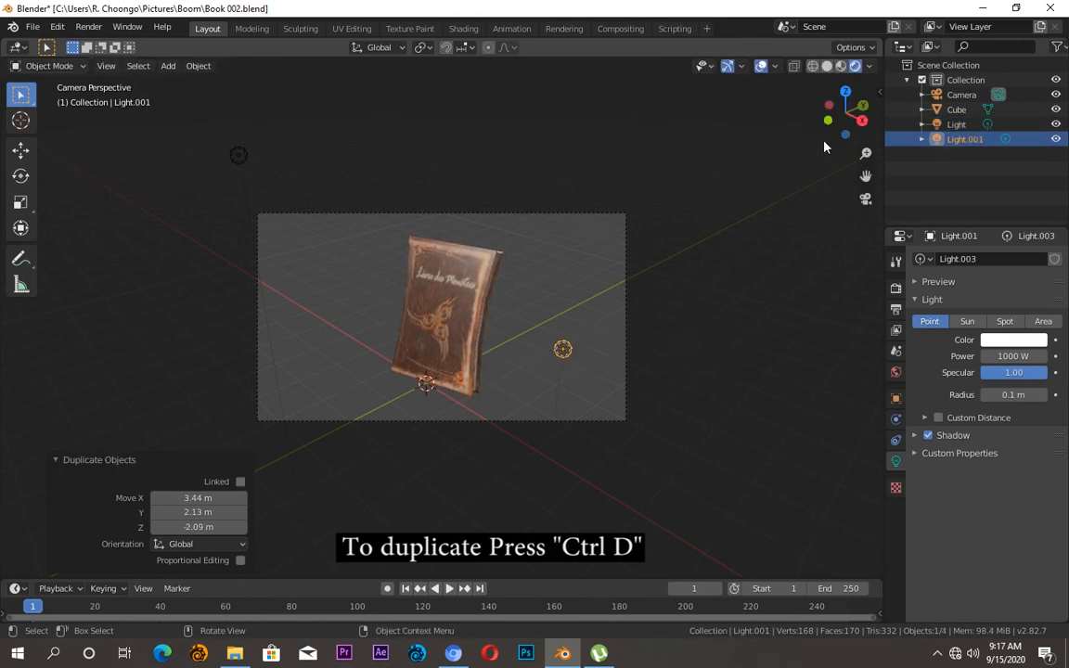
{"action": "left_click_drag", "start_coordinate": [836, 126], "coordinate": [920, 139]}
{"action": "key", "text": "KP_1"}
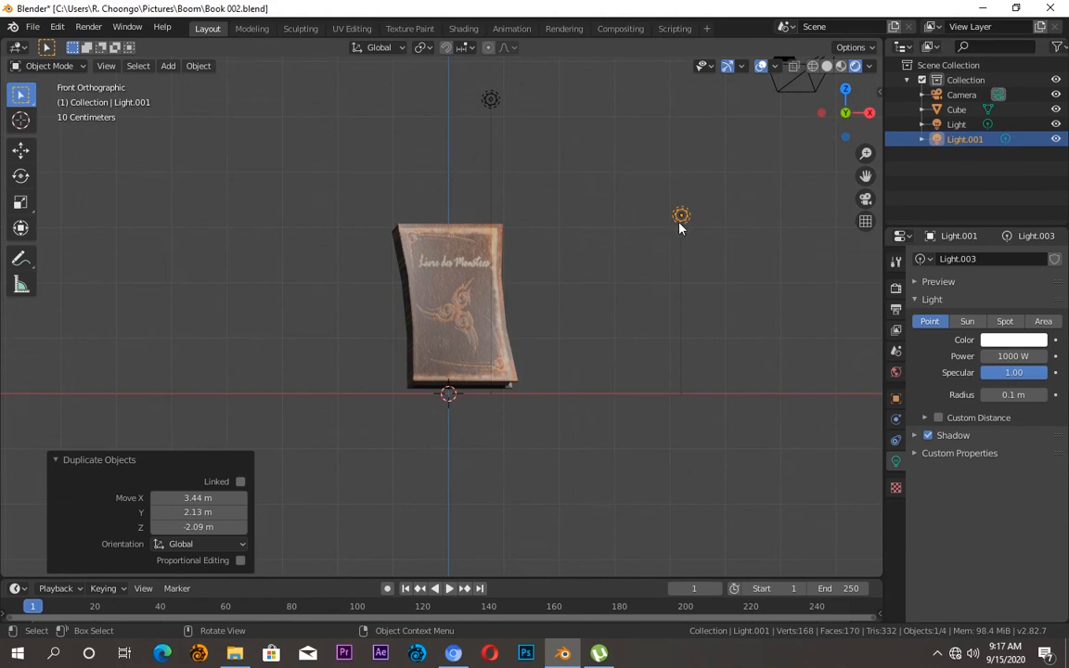
{"action": "key", "text": "g"}
{"action": "left_click", "coordinate": [668, 329]}
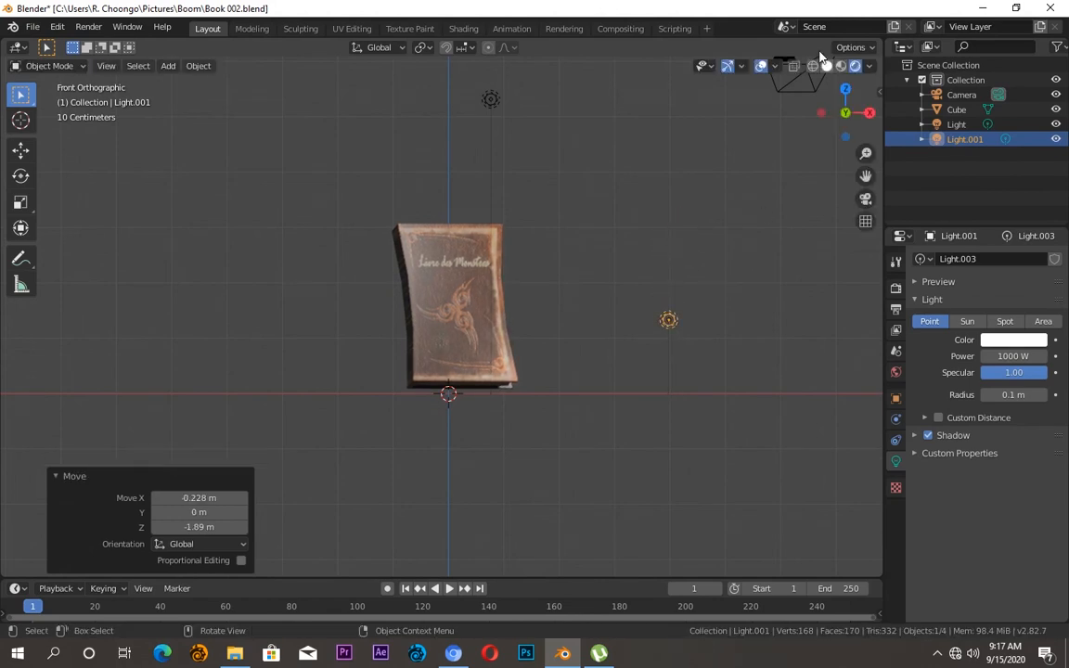
Step: Set the duplicated light's power to 40 W and check the book's lighting through the camera
{"action": "left_click_drag", "start_coordinate": [846, 109], "coordinate": [224, 62]}
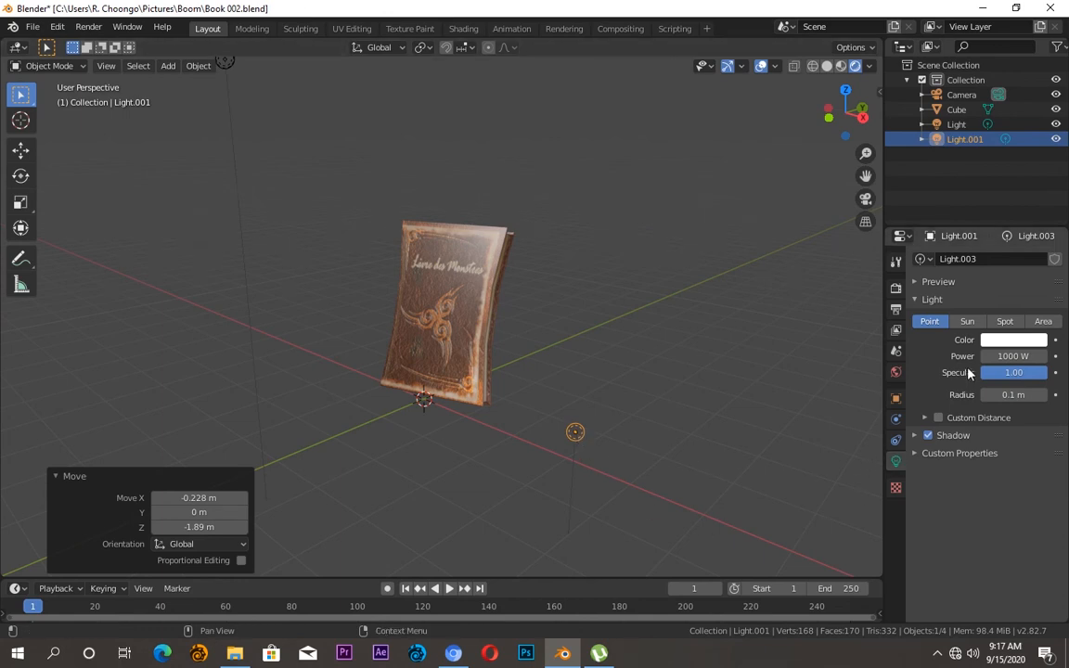
{"action": "left_click", "coordinate": [1005, 356]}
{"action": "type", "text": "40"}
{"action": "key", "text": "Return"}
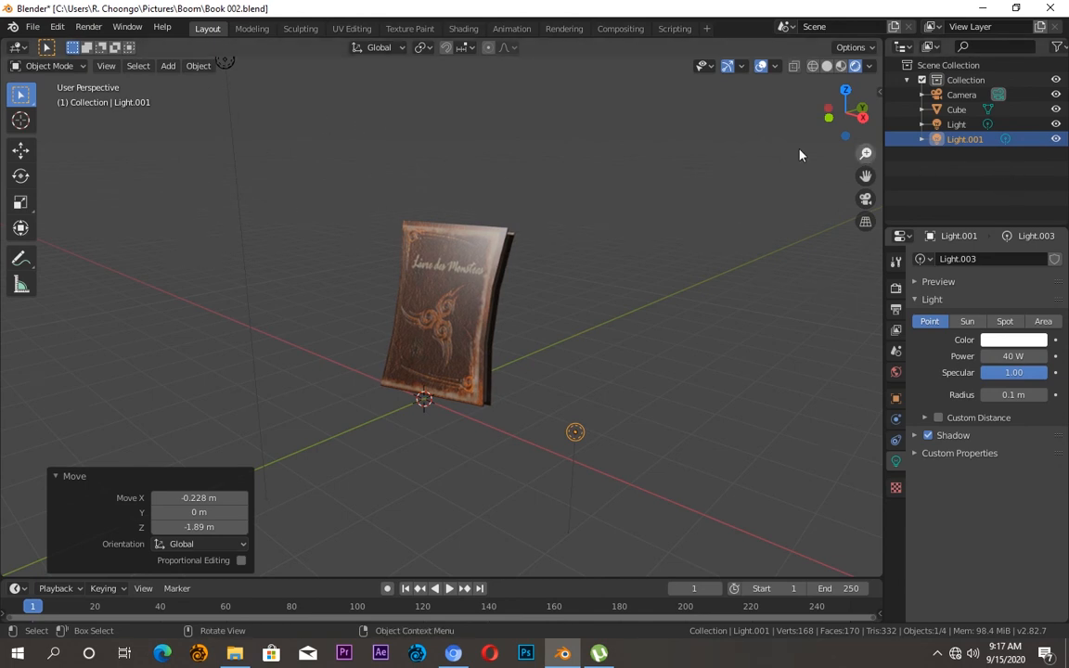
{"action": "key", "text": "KP_0"}
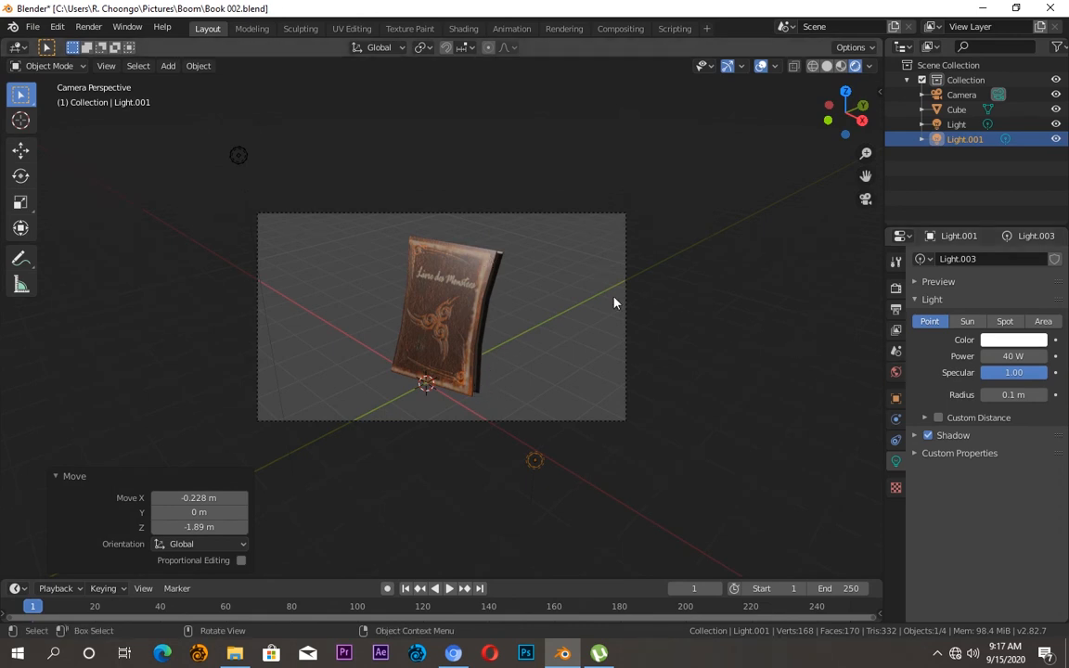
Step: Duplicate the 40 W light and, in the top view, move the copy behind the book by -5.44 m along X and 4.64 m along Y
{"action": "key", "text": "KP_7"}
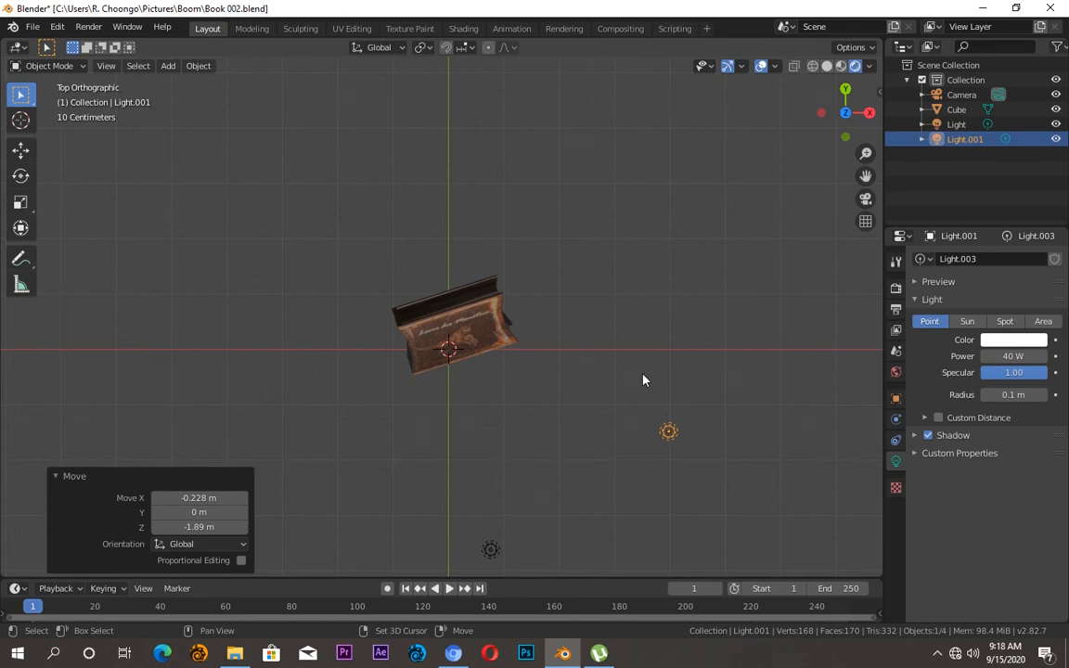
{"action": "key", "text": "shift+d"}
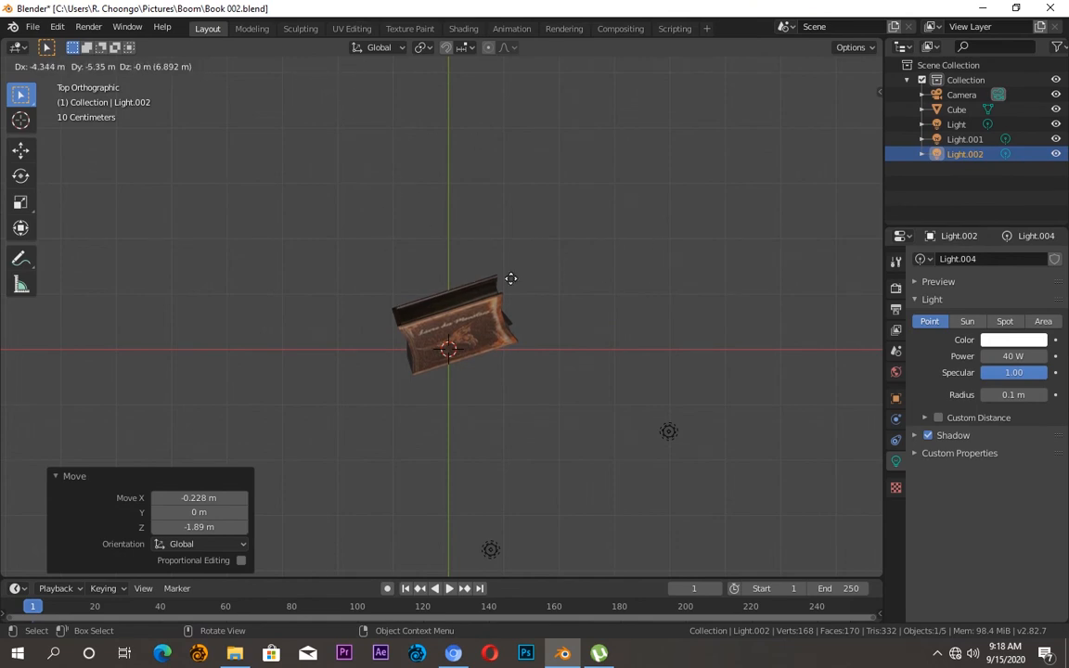
{"action": "key", "text": "Escape"}
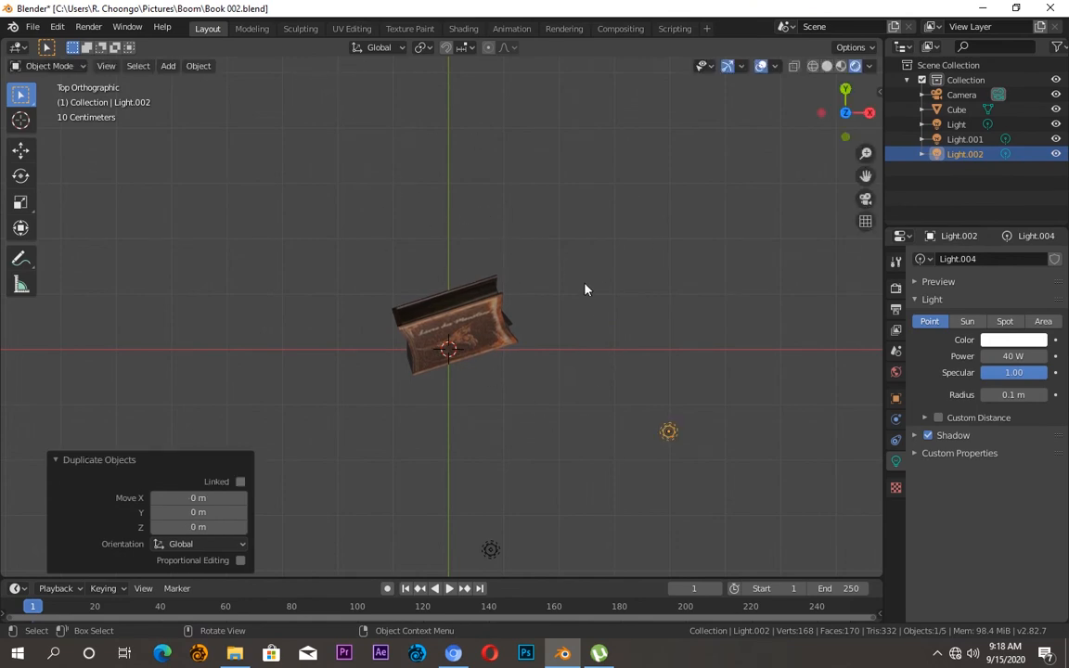
{"action": "key", "text": "g"}
{"action": "left_click", "coordinate": [317, 101]}
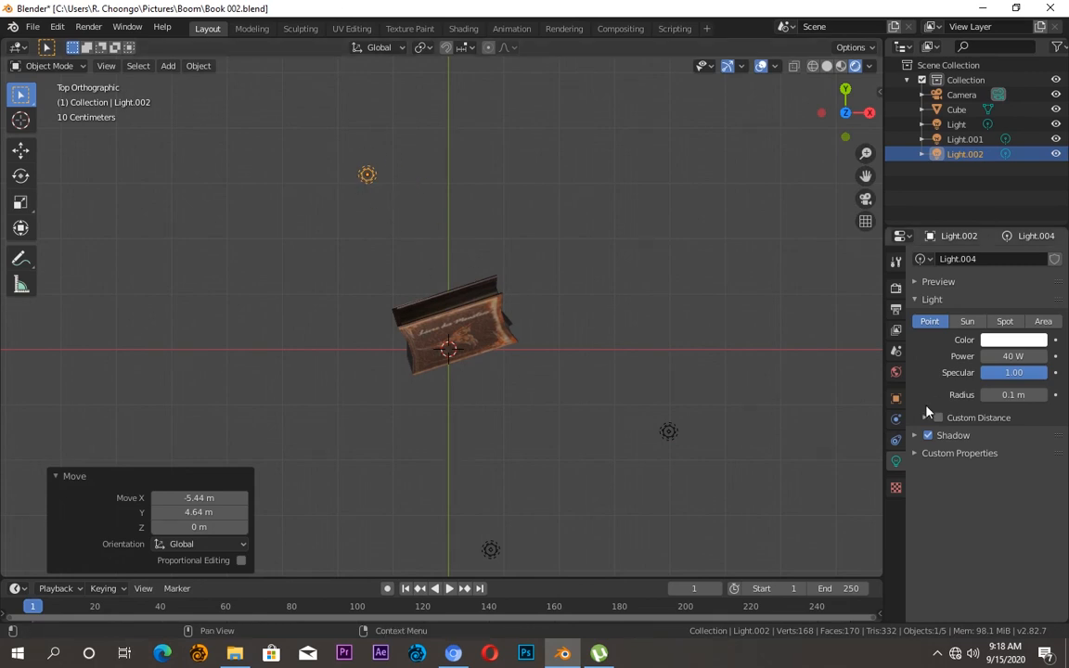
Step: Set the power of the light behind the book to 70000 W
{"action": "left_click", "coordinate": [1013, 354]}
{"action": "type", "text": "70000"}
{"action": "key", "text": "Return"}
Step: In the camera view, move the back light -0.694 m along X, -0.455 m along Y and 0.388 m along Z, and render the image
{"action": "key", "text": "KP_0"}
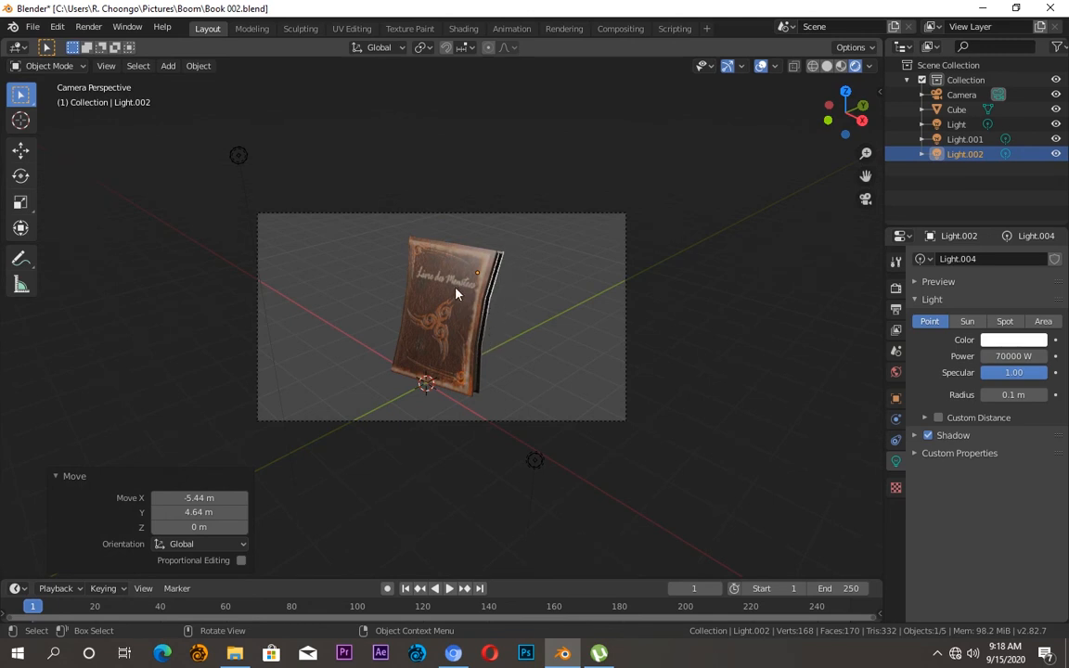
{"action": "key", "text": "g"}
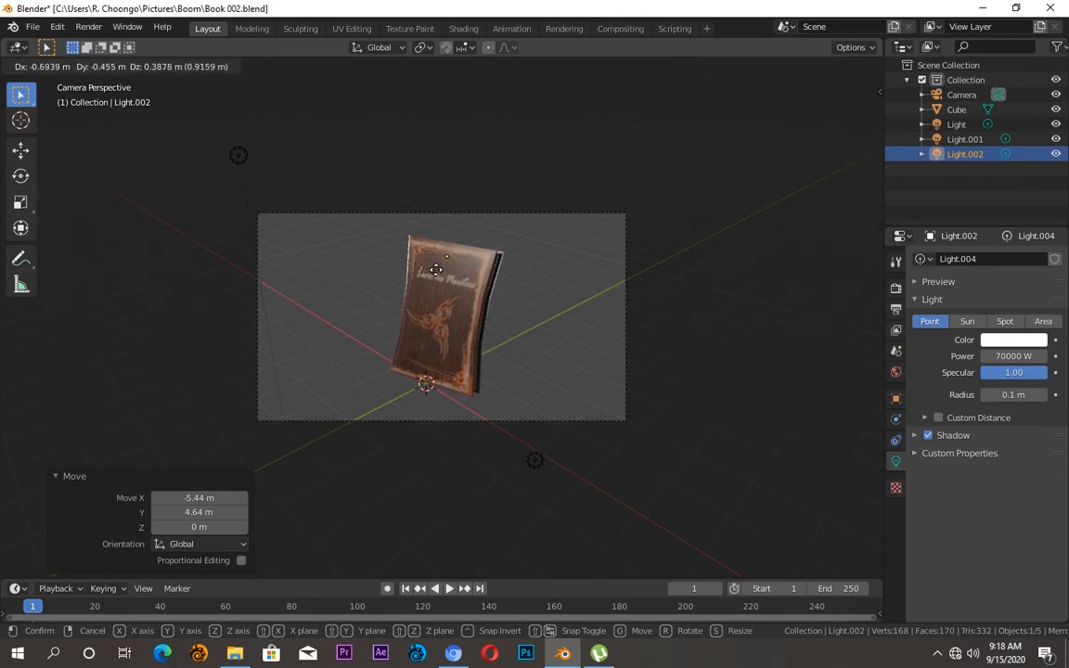
{"action": "left_click", "coordinate": [437, 269]}
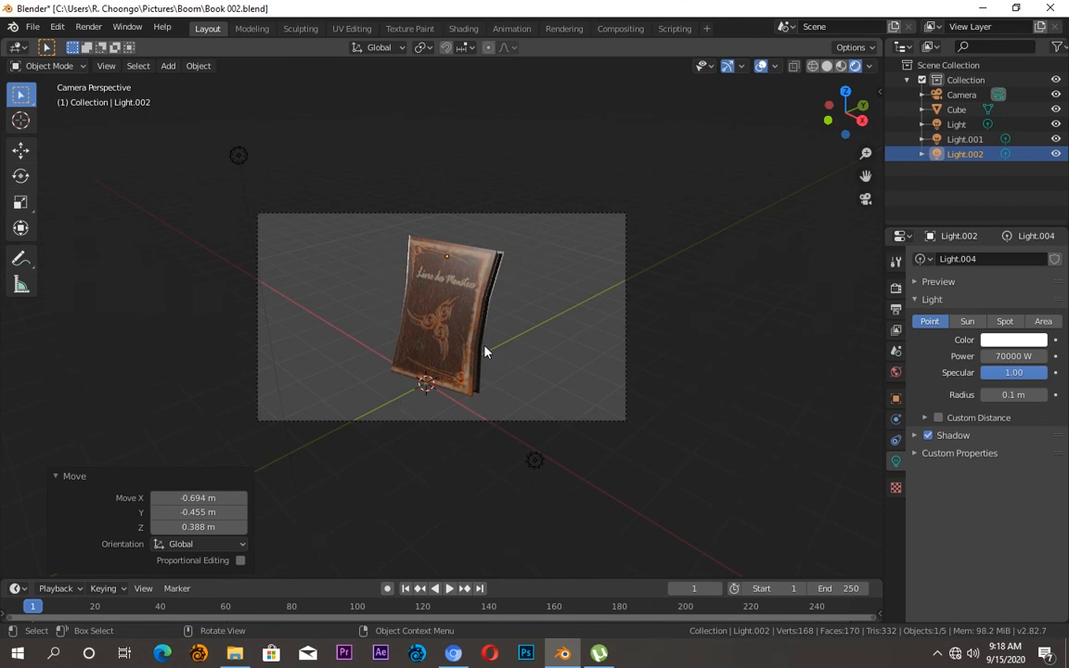
{"action": "key", "text": "F12"}
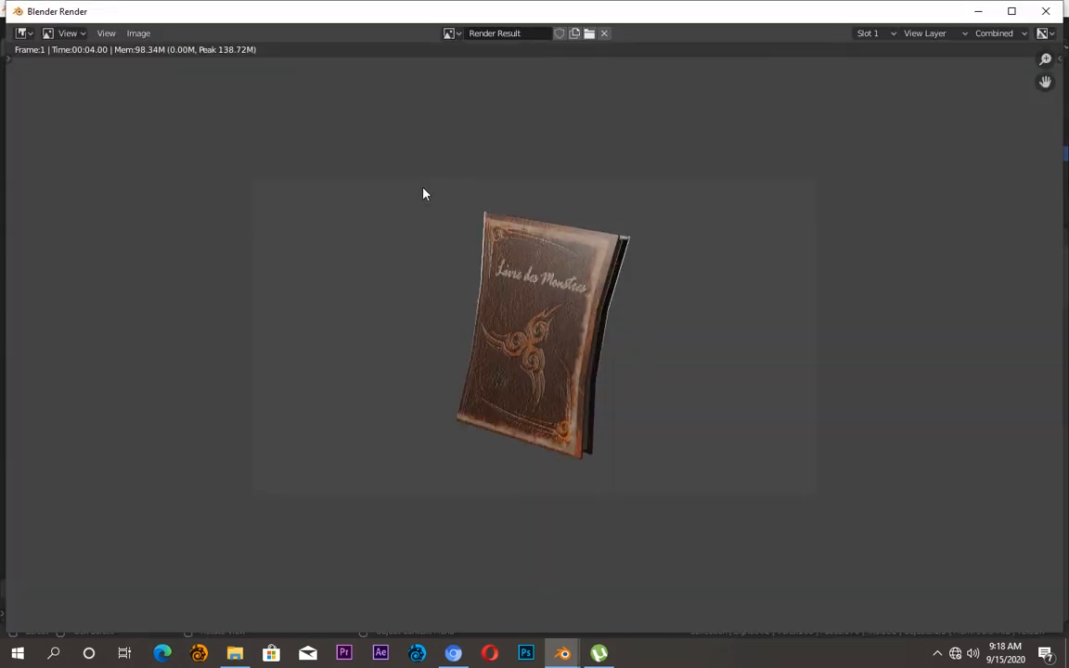